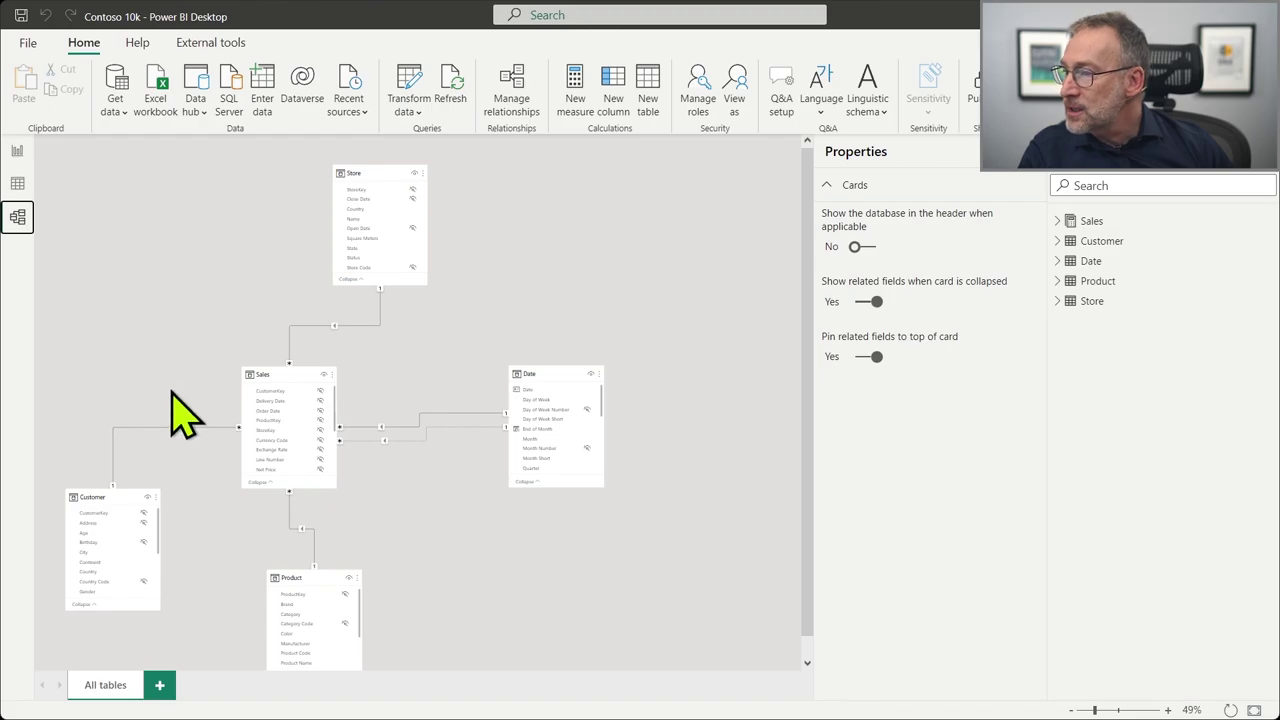
Zoom the model diagram and drag the Date table card left, closer to Sales.
{"action": "scroll", "coordinate": [50, 470], "scroll_direction": "up", "scroll_amount": 3}
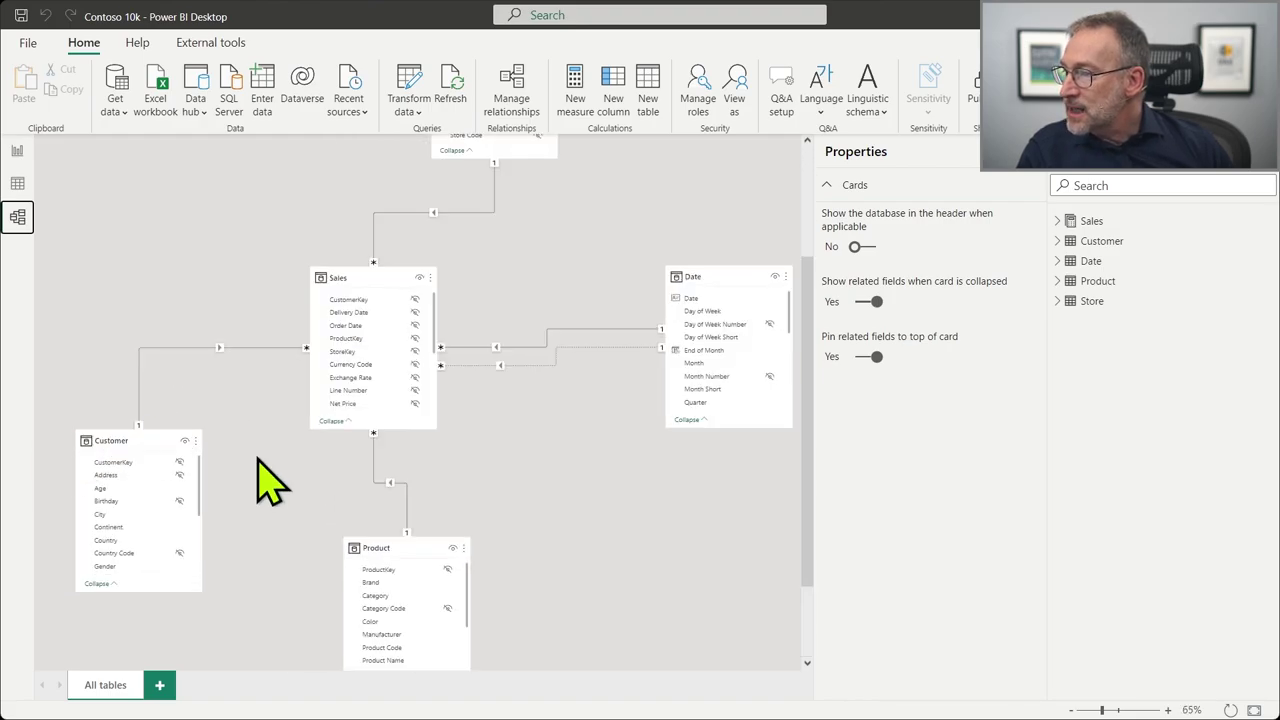
{"action": "scroll", "coordinate": [556, 205], "scroll_direction": "up", "scroll_amount": 2}
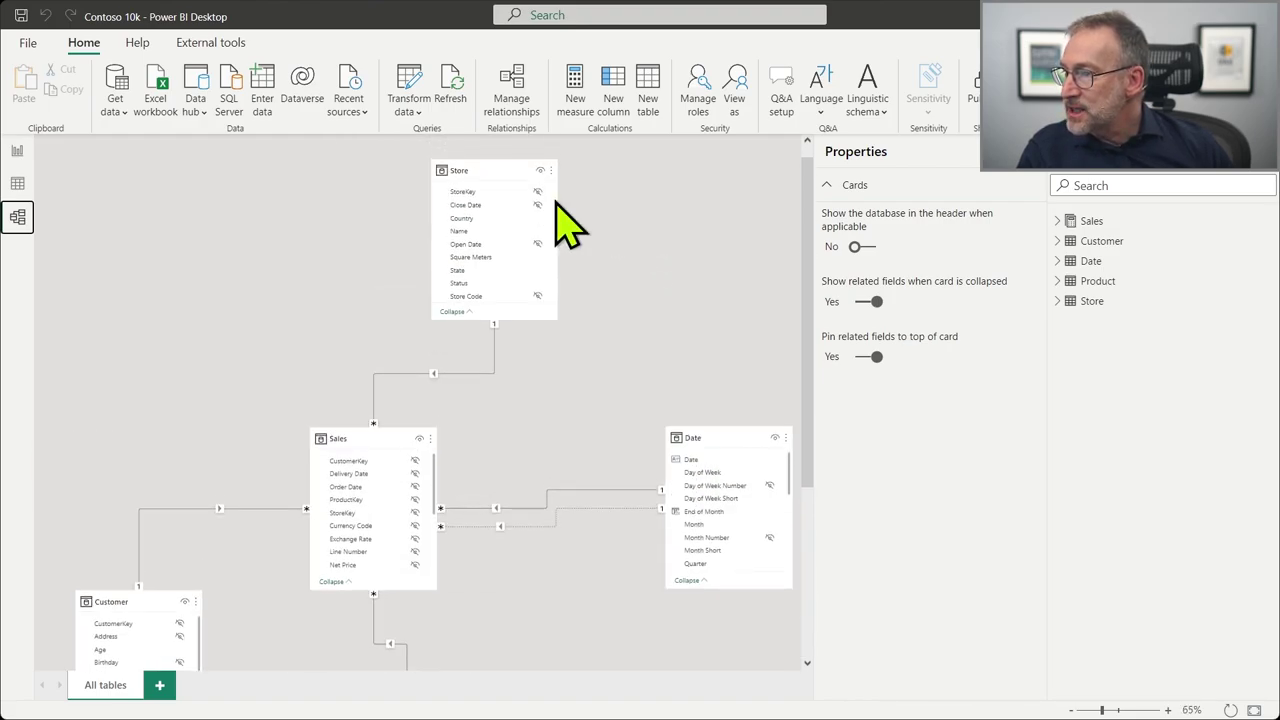
{"action": "left_click_drag", "start_coordinate": [723, 437], "coordinate": [616, 438]}
Show the Date table's 1,461 rows in Data view.
{"action": "left_click", "coordinate": [17, 183]}
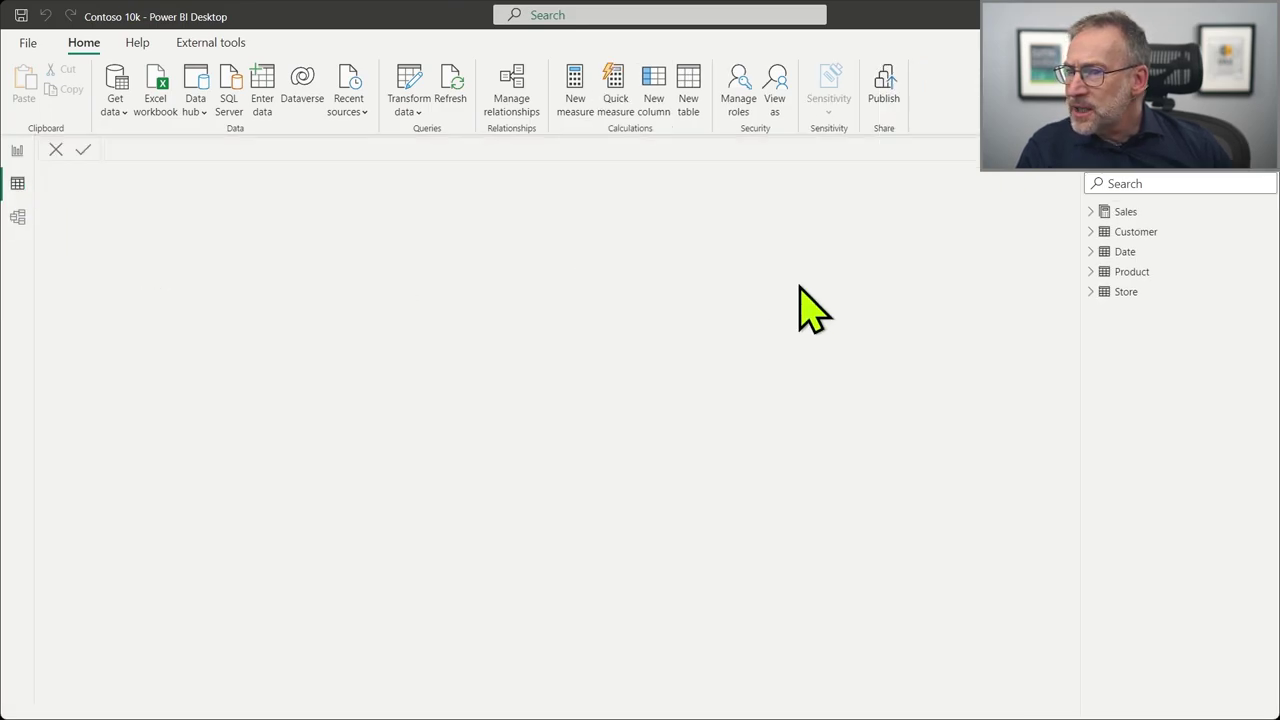
{"action": "left_click", "coordinate": [1105, 233]}
{"action": "left_click", "coordinate": [1118, 252]}
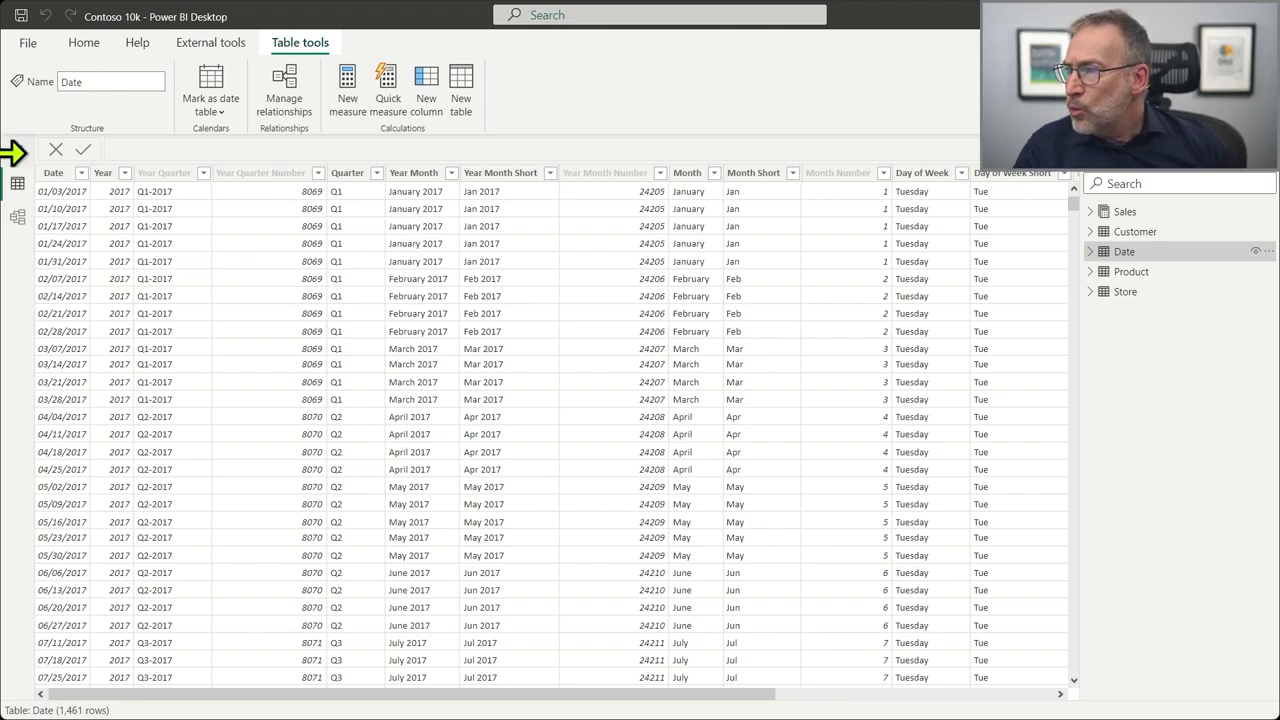
Replace Brand with Date[Year Month] in the sales table's rows.
{"action": "left_click", "coordinate": [17, 155]}
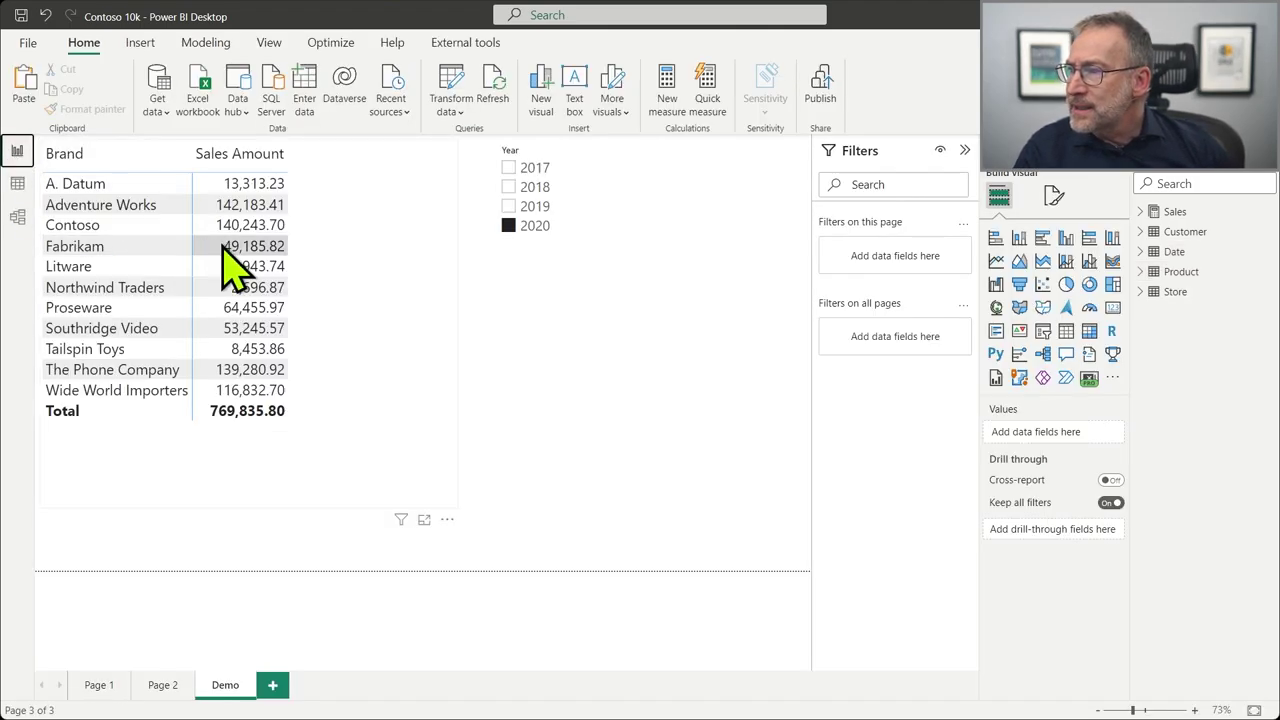
{"action": "left_click", "coordinate": [362, 276]}
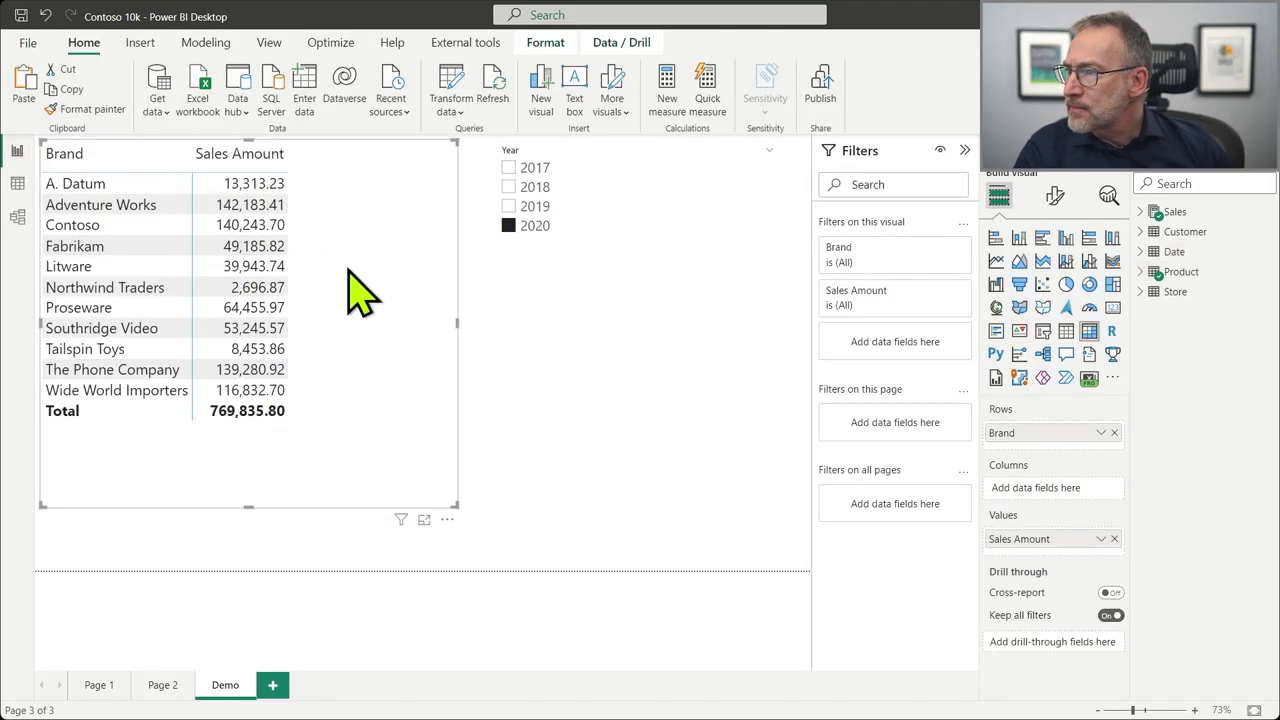
{"action": "left_click", "coordinate": [1141, 251]}
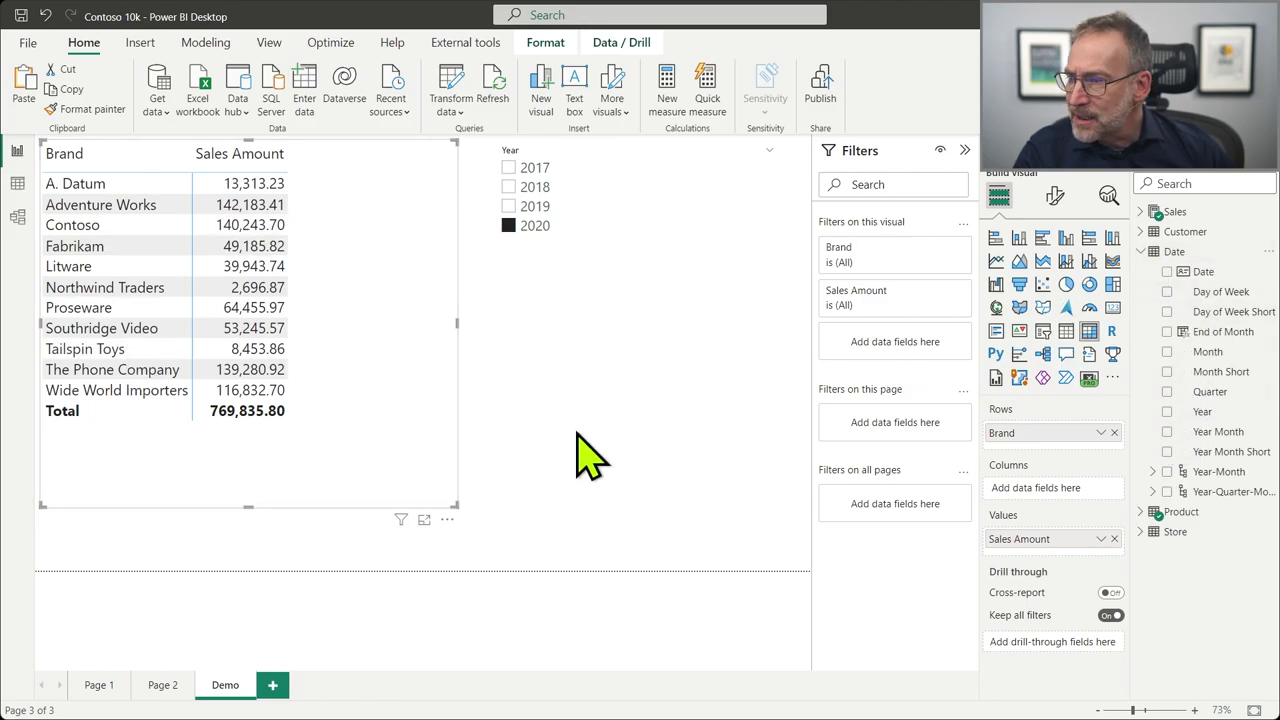
{"action": "left_click", "coordinate": [1114, 433]}
{"action": "left_click_drag", "start_coordinate": [1218, 431], "coordinate": [1040, 440]}
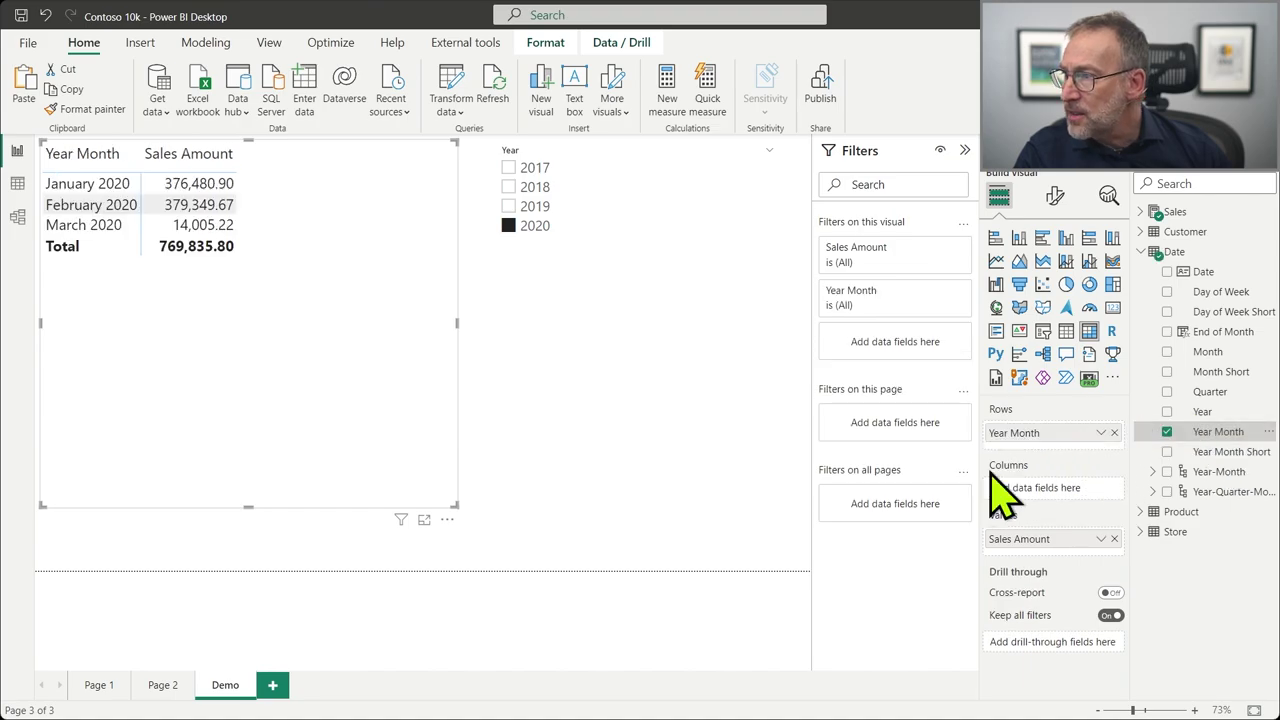
Filter the Year slicer to 2019 (total 3,550,194.76) and reopen the Date table's data.
{"action": "left_click", "coordinate": [512, 226]}
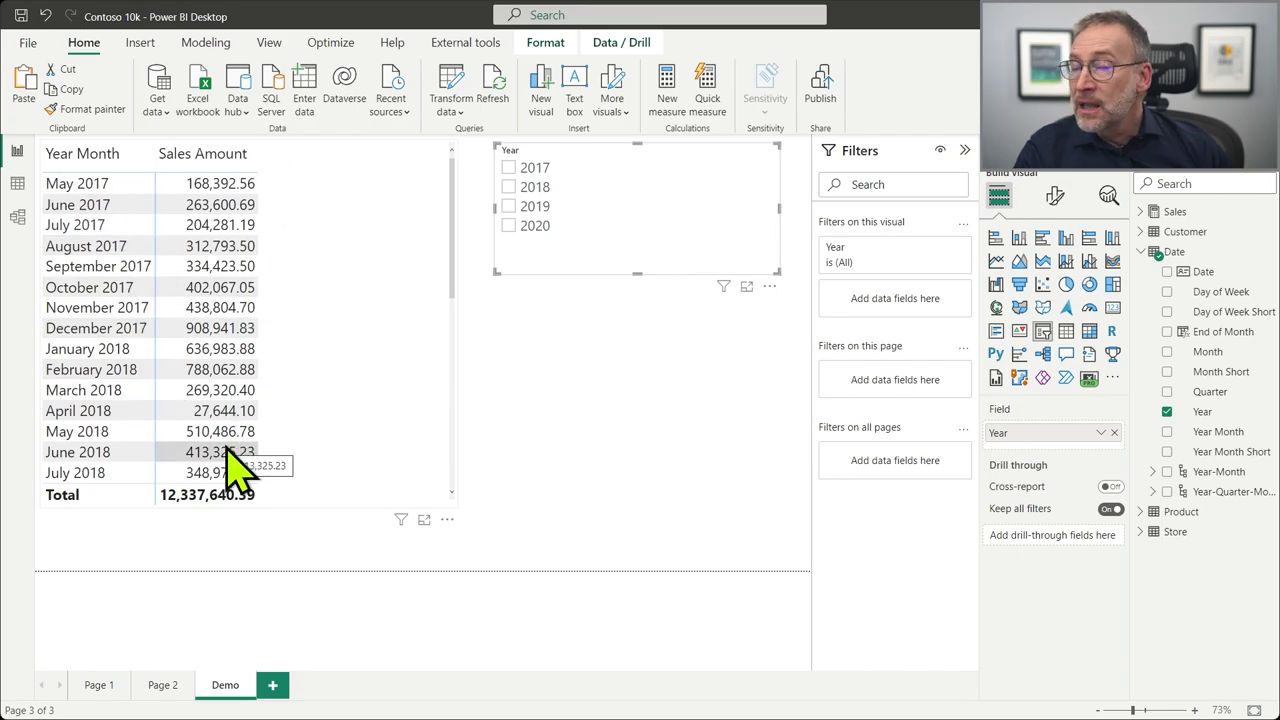
{"action": "left_click", "coordinate": [508, 207]}
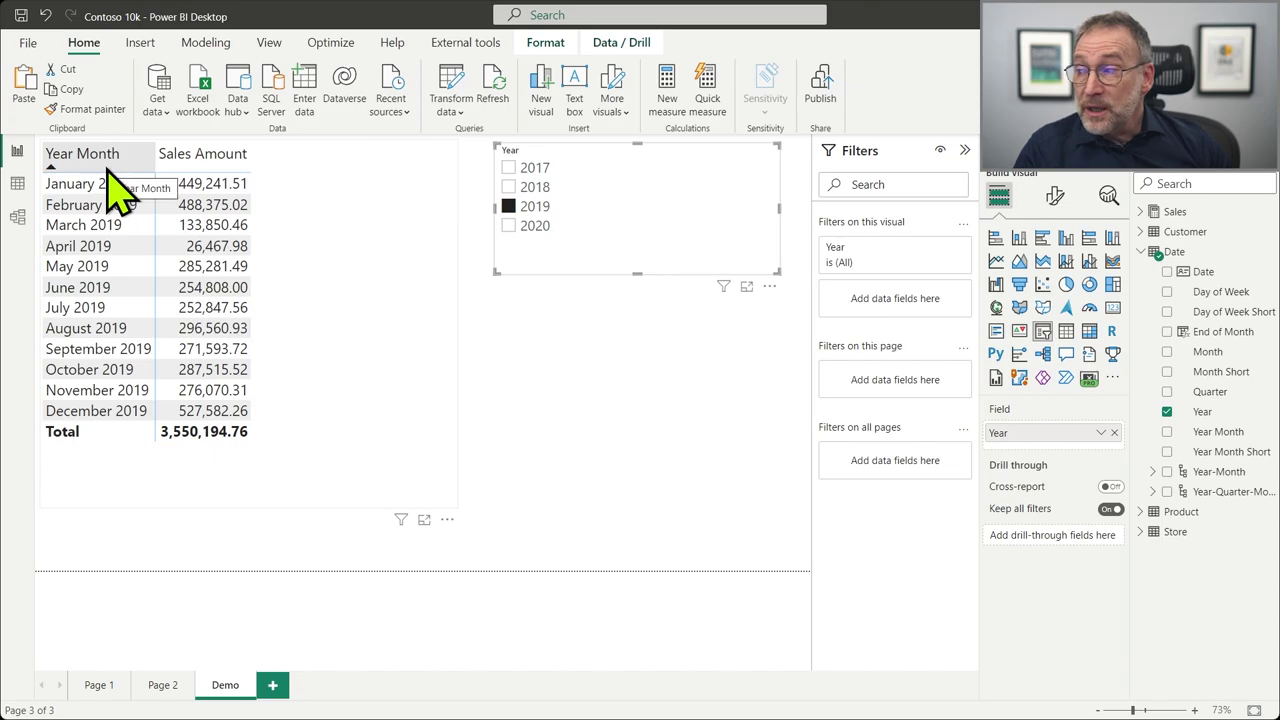
{"action": "left_click", "coordinate": [18, 184]}
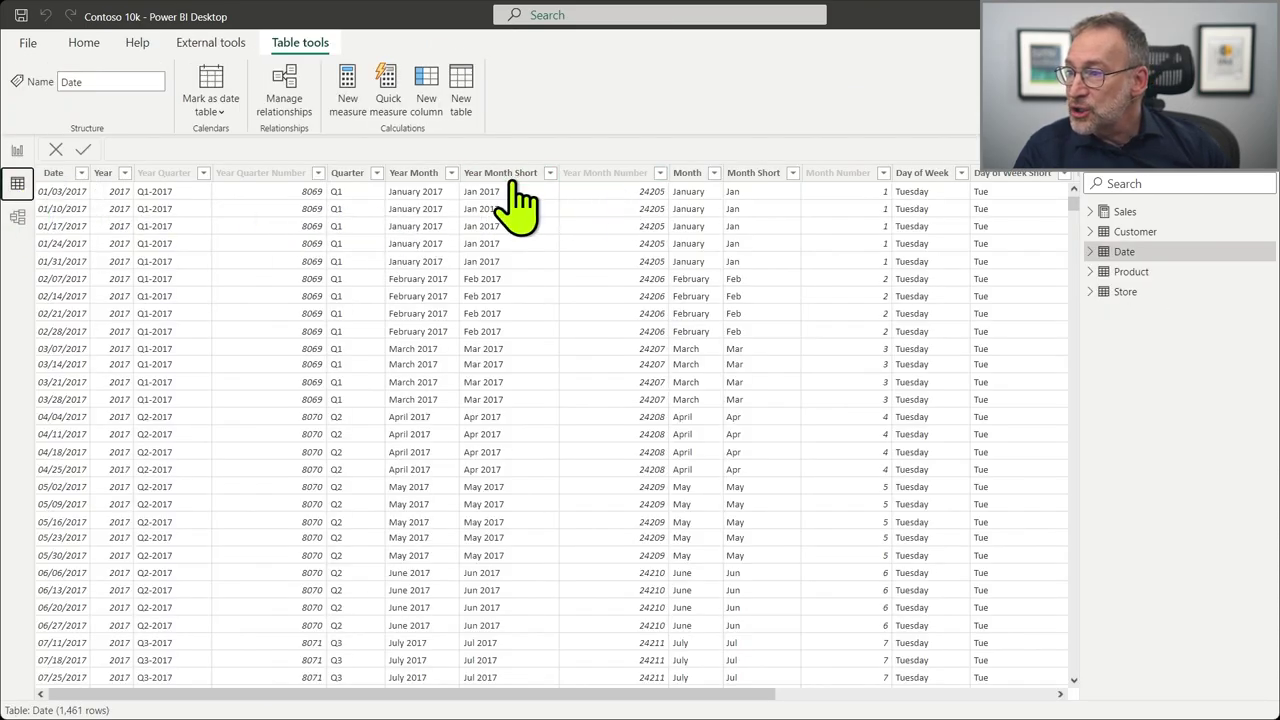
Close the Year Month filter list without changes and return to the Demo report page.
{"action": "left_click", "coordinate": [452, 174]}
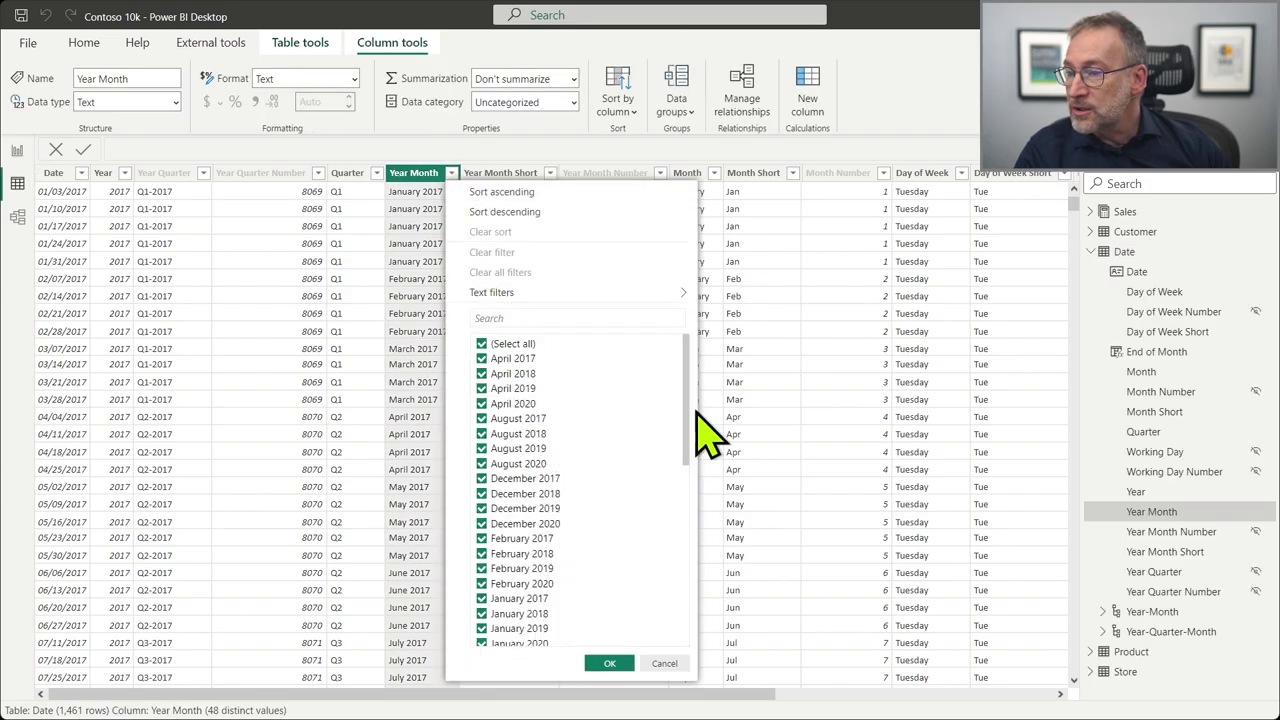
{"action": "mouse_move", "coordinate": [684, 372]}
{"action": "left_mouse_down"}
{"action": "mouse_move", "coordinate": [680, 514]}
{"action": "mouse_move", "coordinate": [688, 348]}
{"action": "left_mouse_up"}
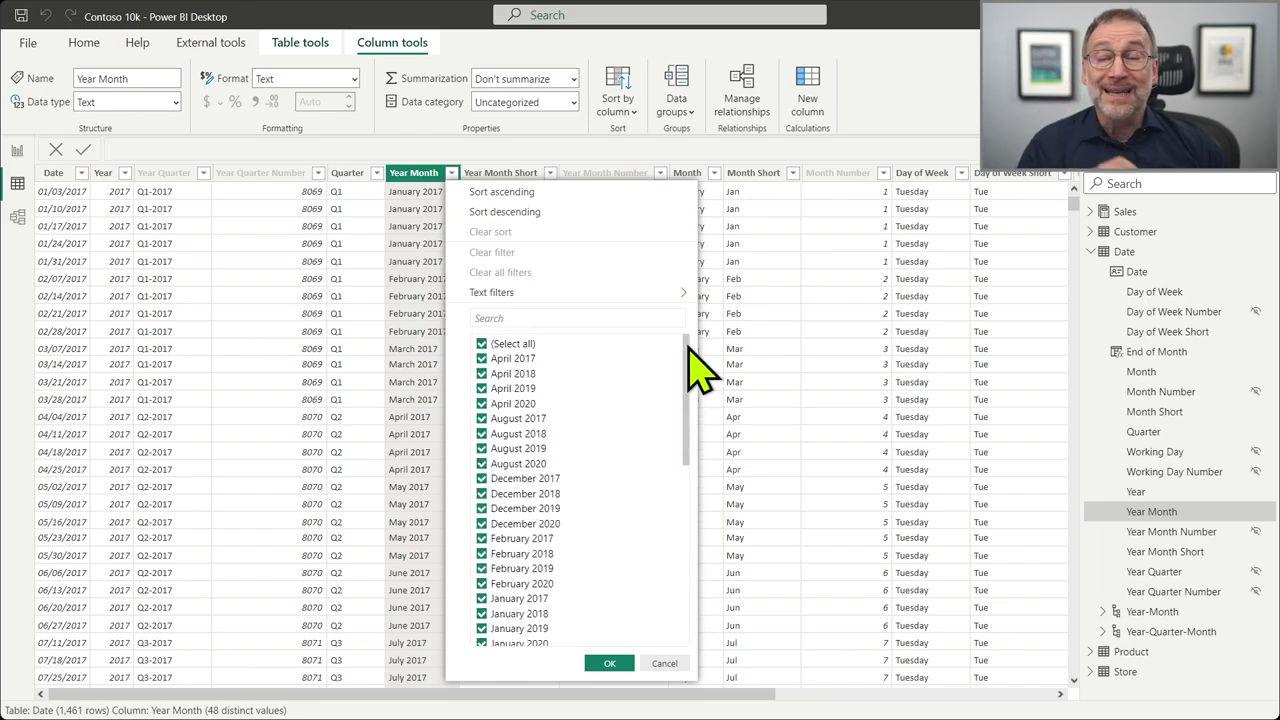
{"action": "key", "text": "Escape"}
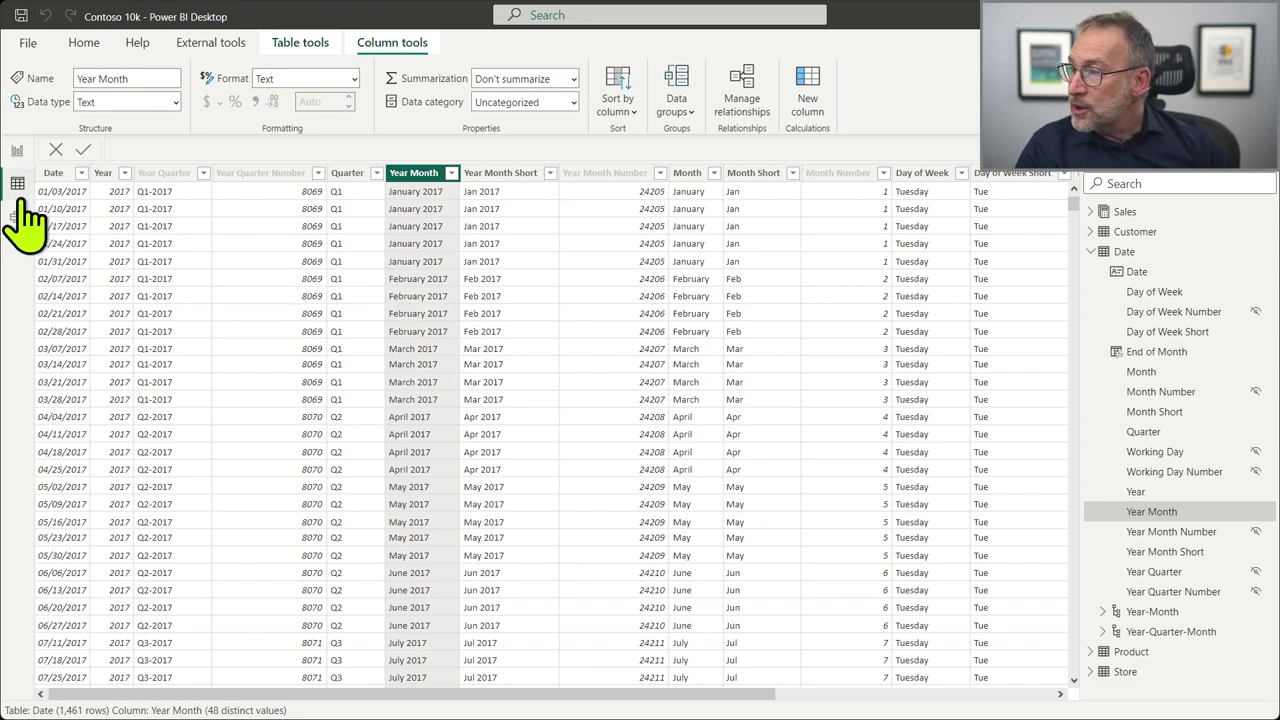
{"action": "left_click", "coordinate": [17, 152]}
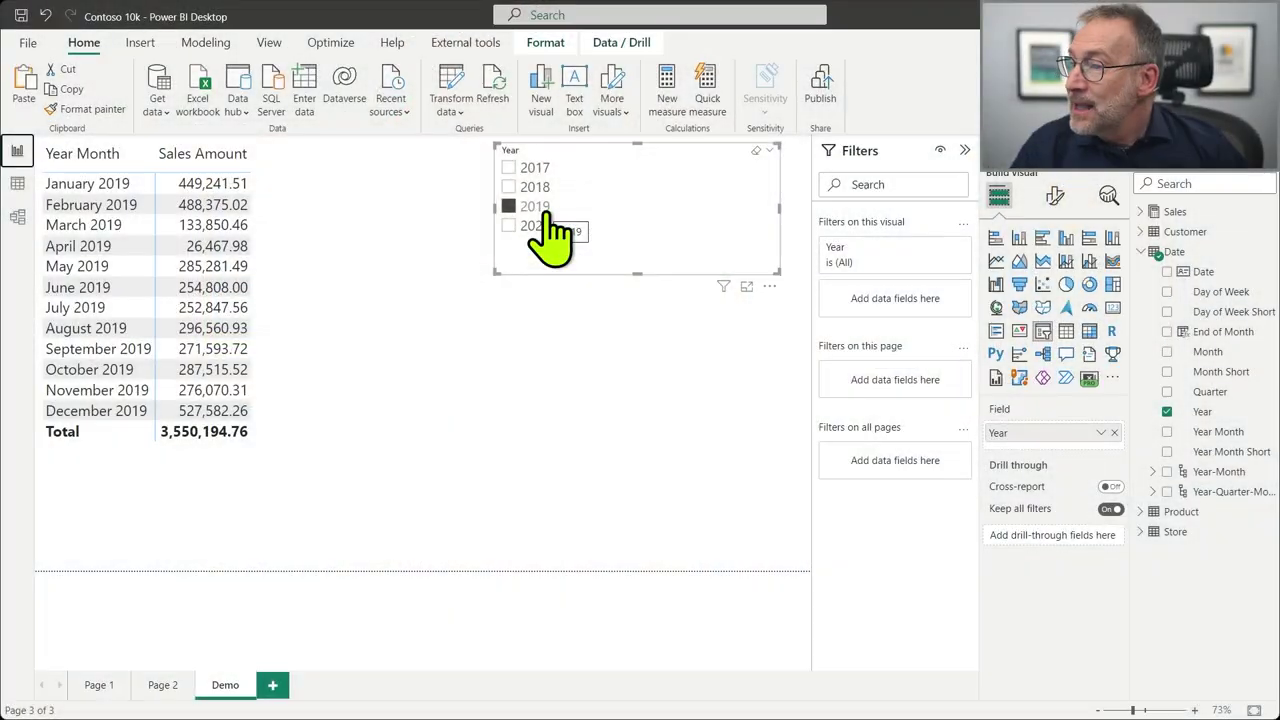
From the Date table's data, launch Power Query Editor via Home > Transform data.
{"action": "left_click", "coordinate": [17, 217]}
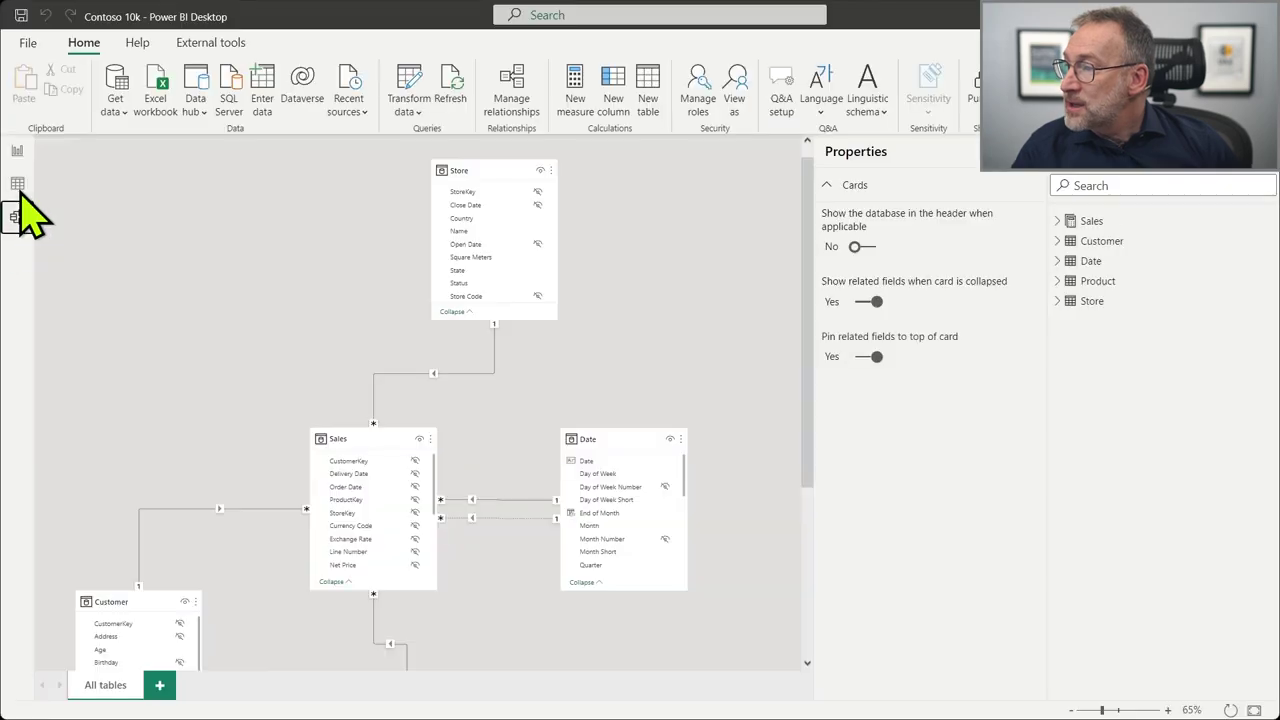
{"action": "left_click", "coordinate": [18, 185]}
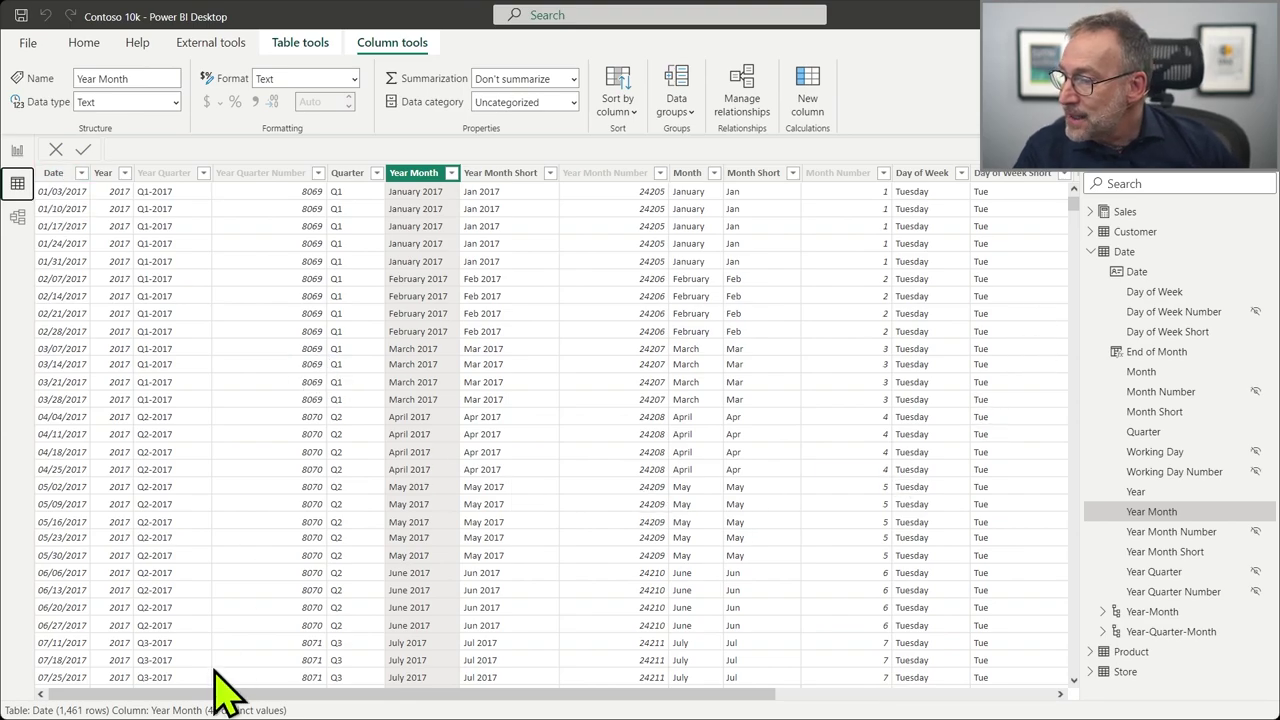
{"action": "mouse_move", "coordinate": [196, 694]}
{"action": "left_mouse_down"}
{"action": "mouse_move", "coordinate": [591, 697]}
{"action": "mouse_move", "coordinate": [183, 683]}
{"action": "left_mouse_up"}
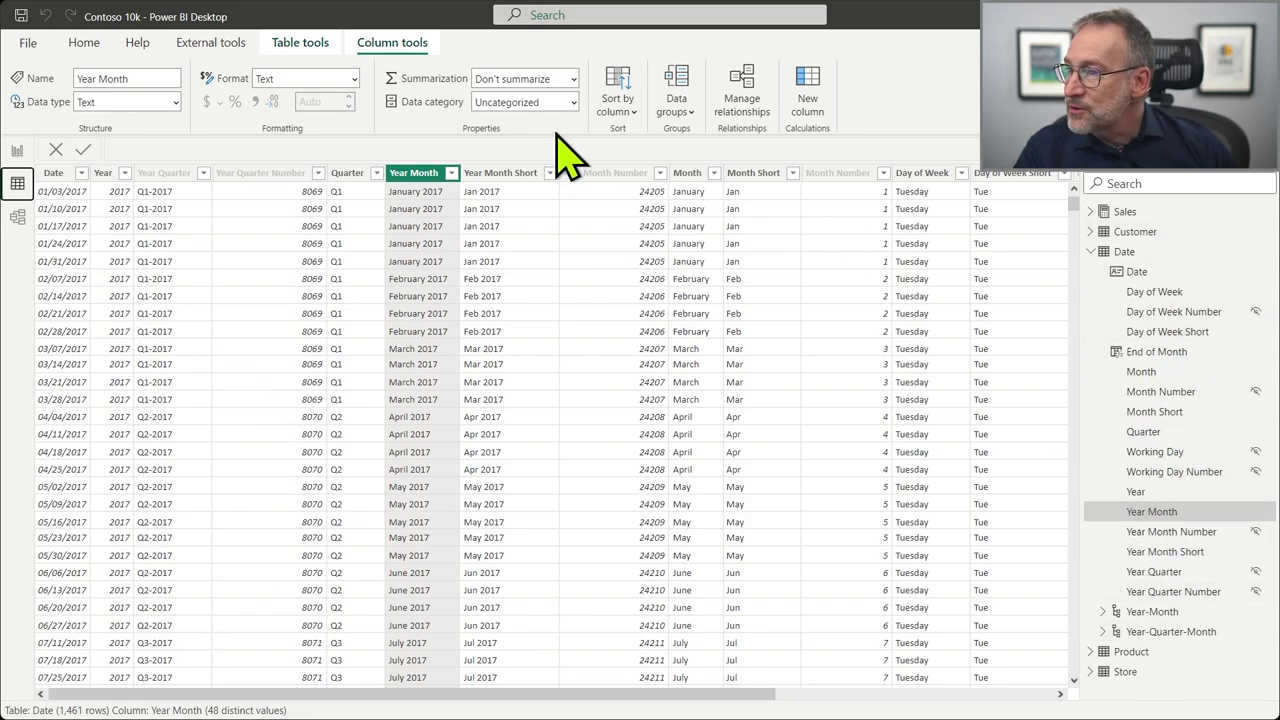
{"action": "left_click", "coordinate": [90, 42]}
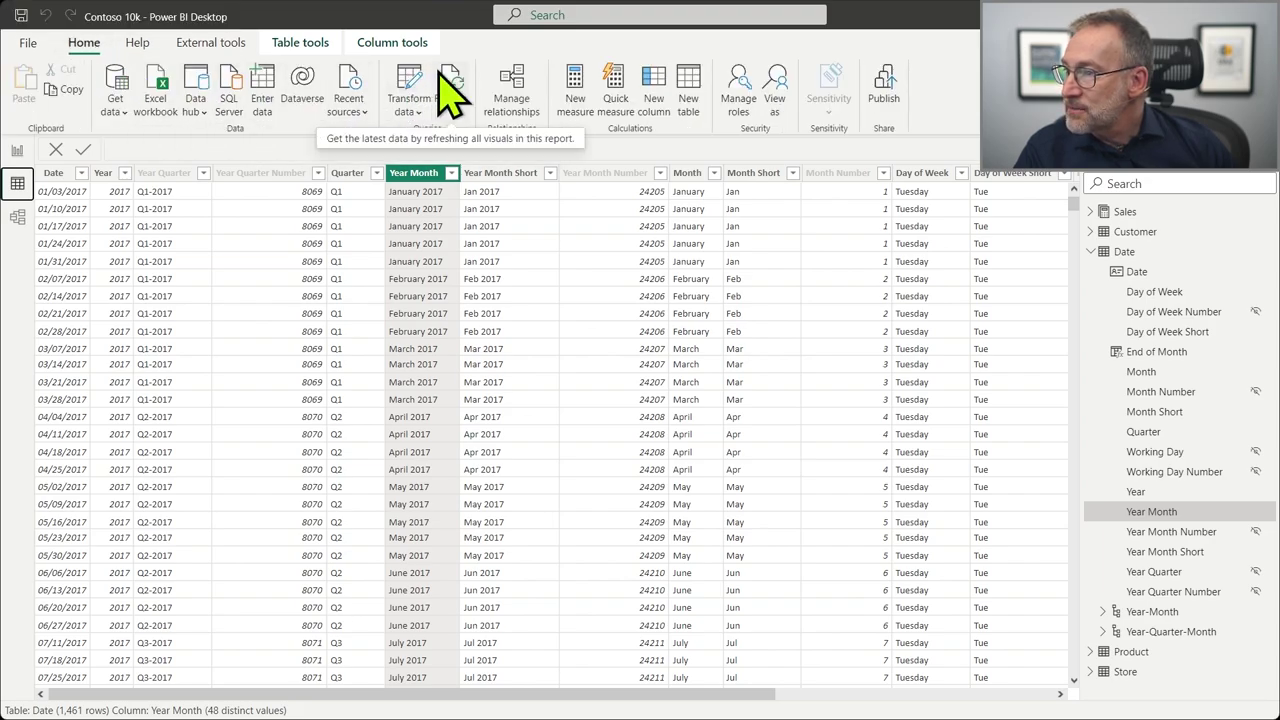
{"action": "left_click", "coordinate": [425, 95]}
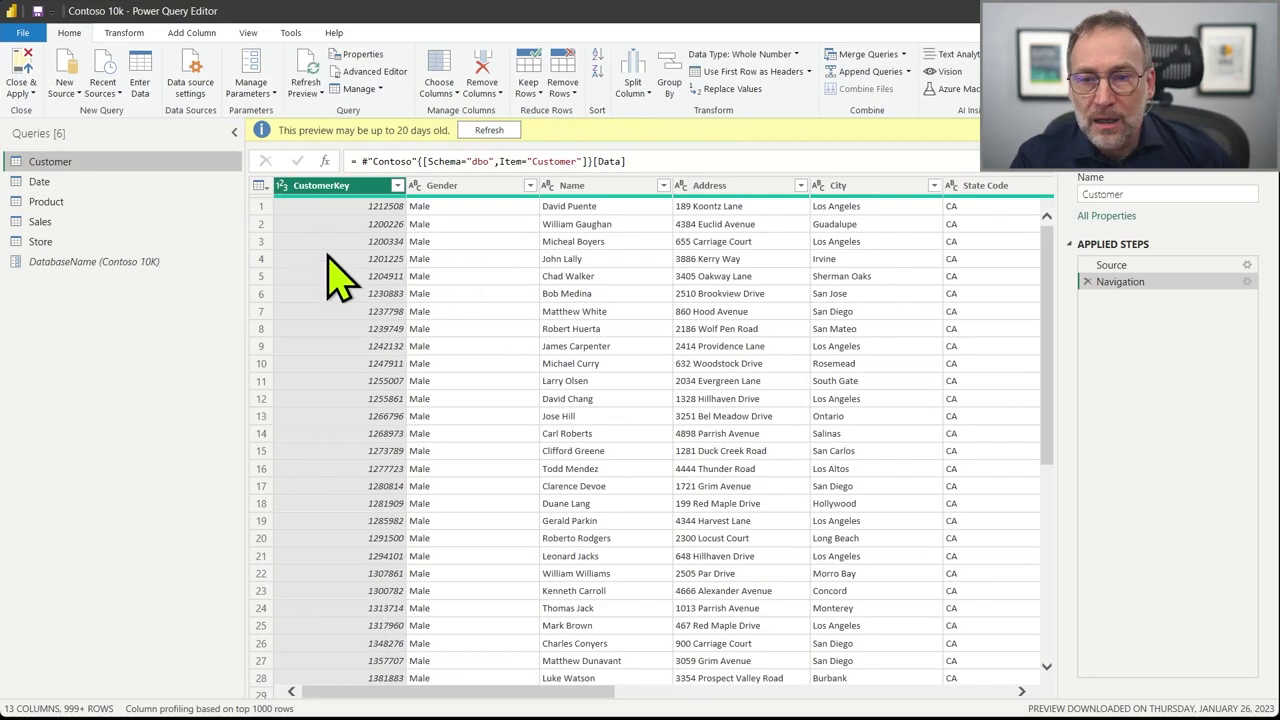
Remove the Year Quarter, Year Quarter Number and Quarter columns from the Date query.
{"action": "left_click", "coordinate": [40, 182]}
{"action": "left_click_drag", "start_coordinate": [240, 206], "coordinate": [150, 209]}
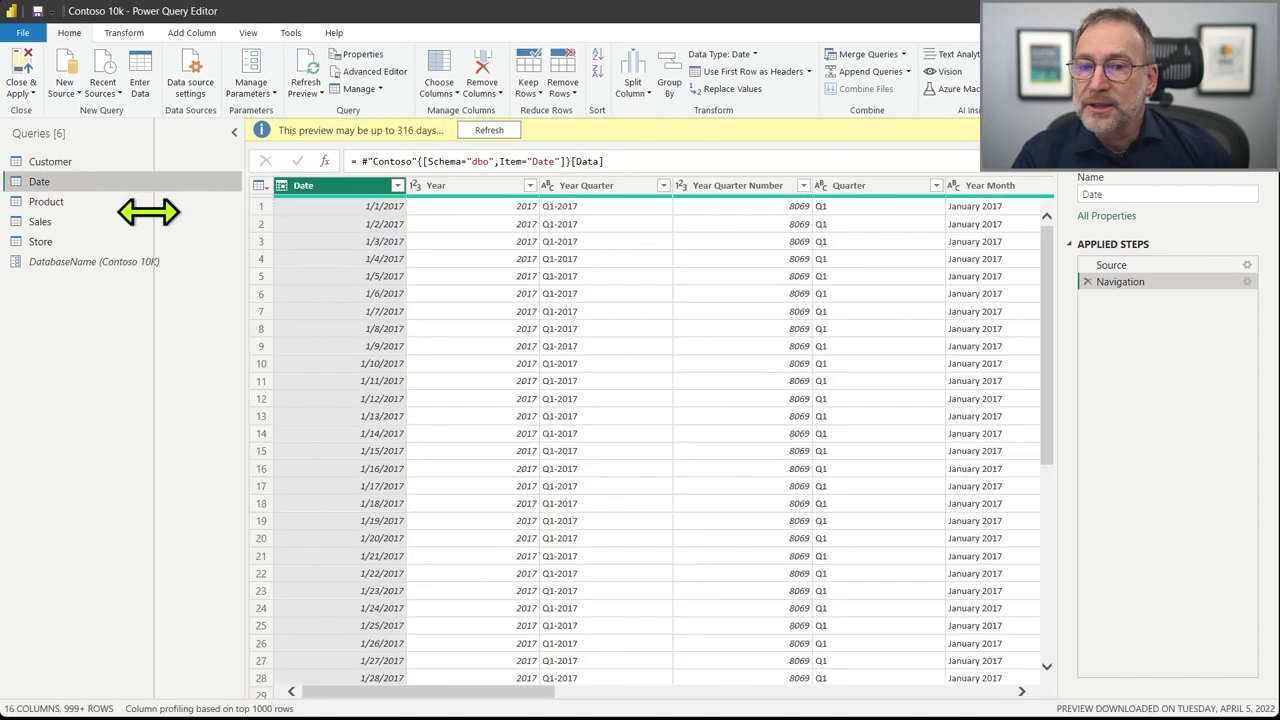
{"action": "left_click", "coordinate": [392, 200]}
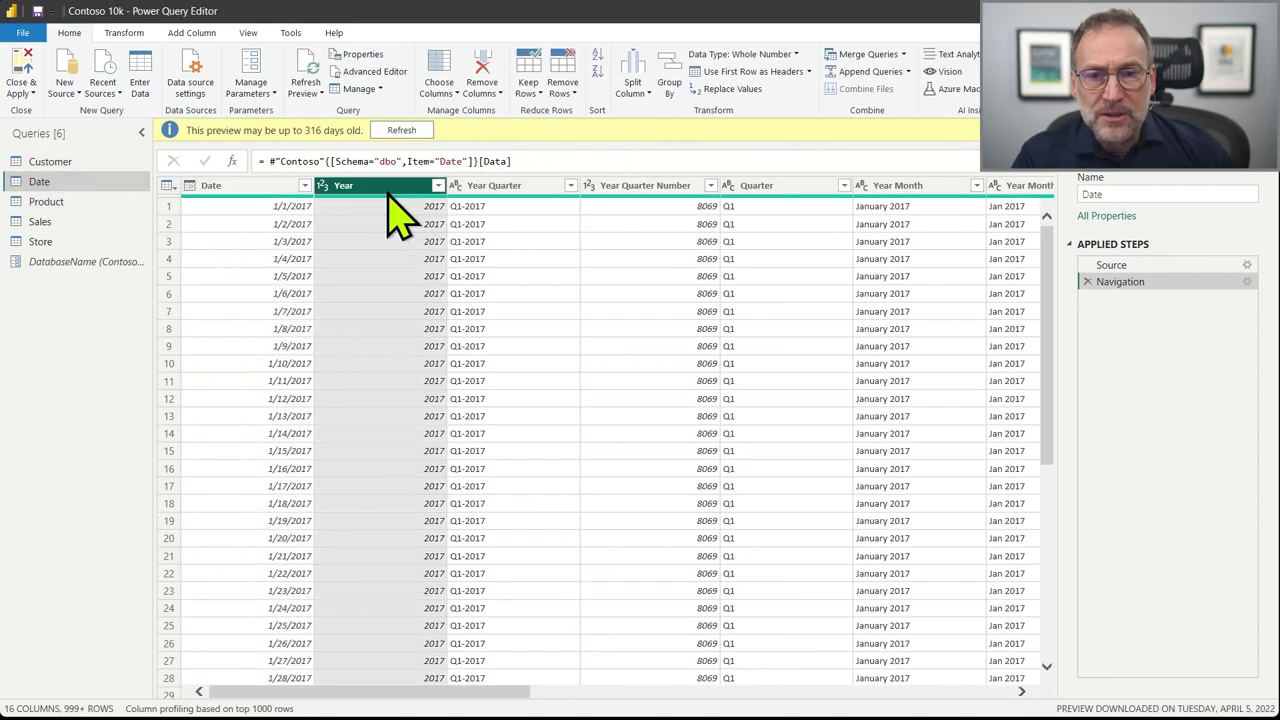
{"action": "left_click", "coordinate": [508, 190]}
{"action": "left_click", "coordinate": [622, 190], "text": "ctrl"}
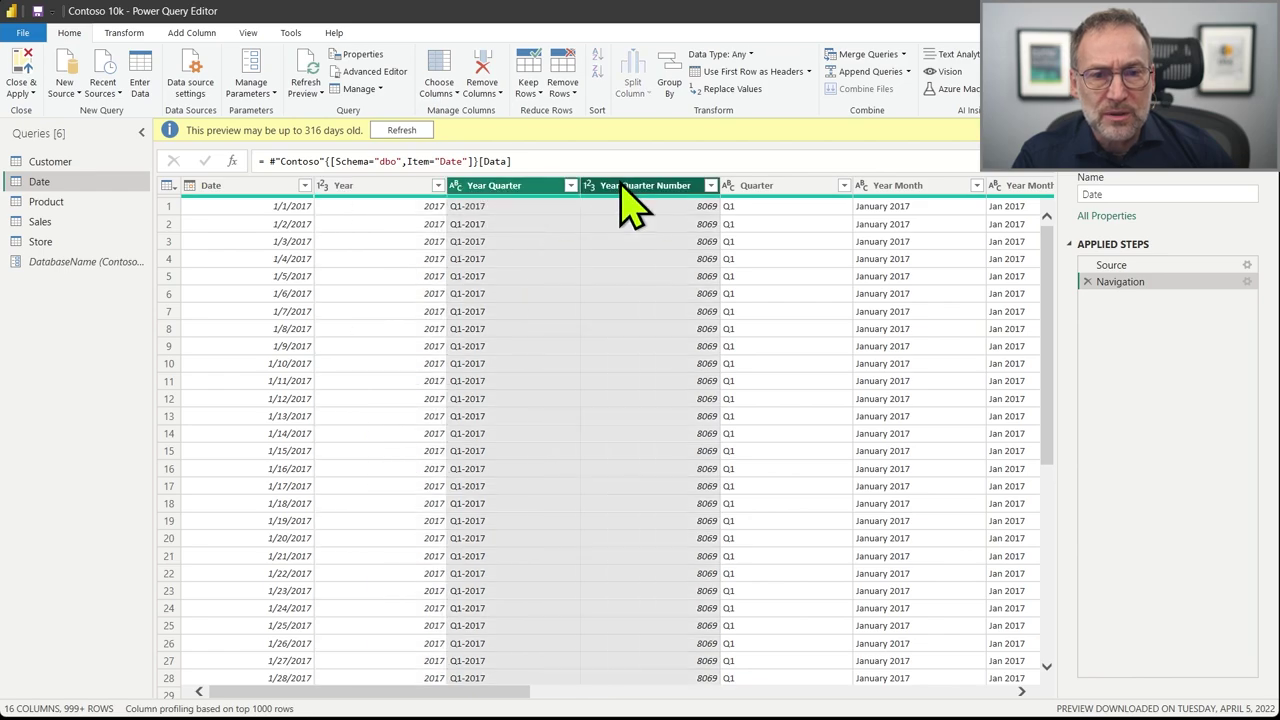
{"action": "left_click", "coordinate": [762, 186], "text": "ctrl"}
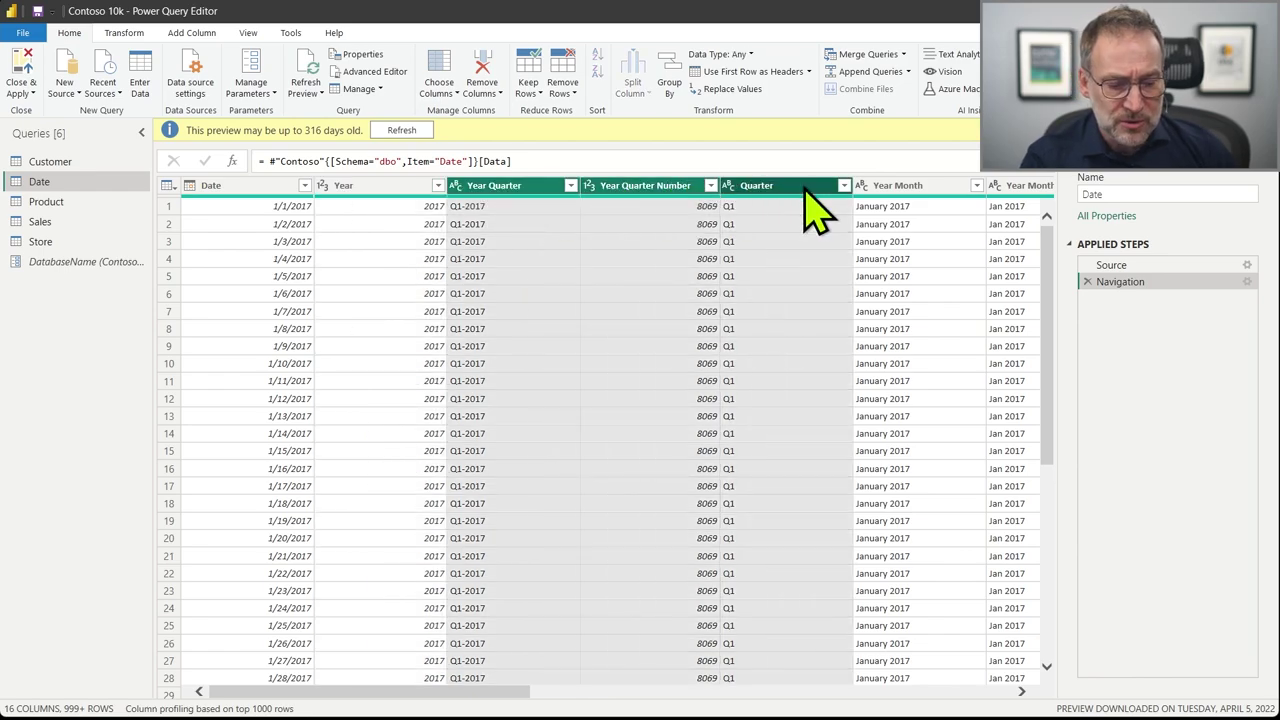
{"action": "key", "text": "Delete"}
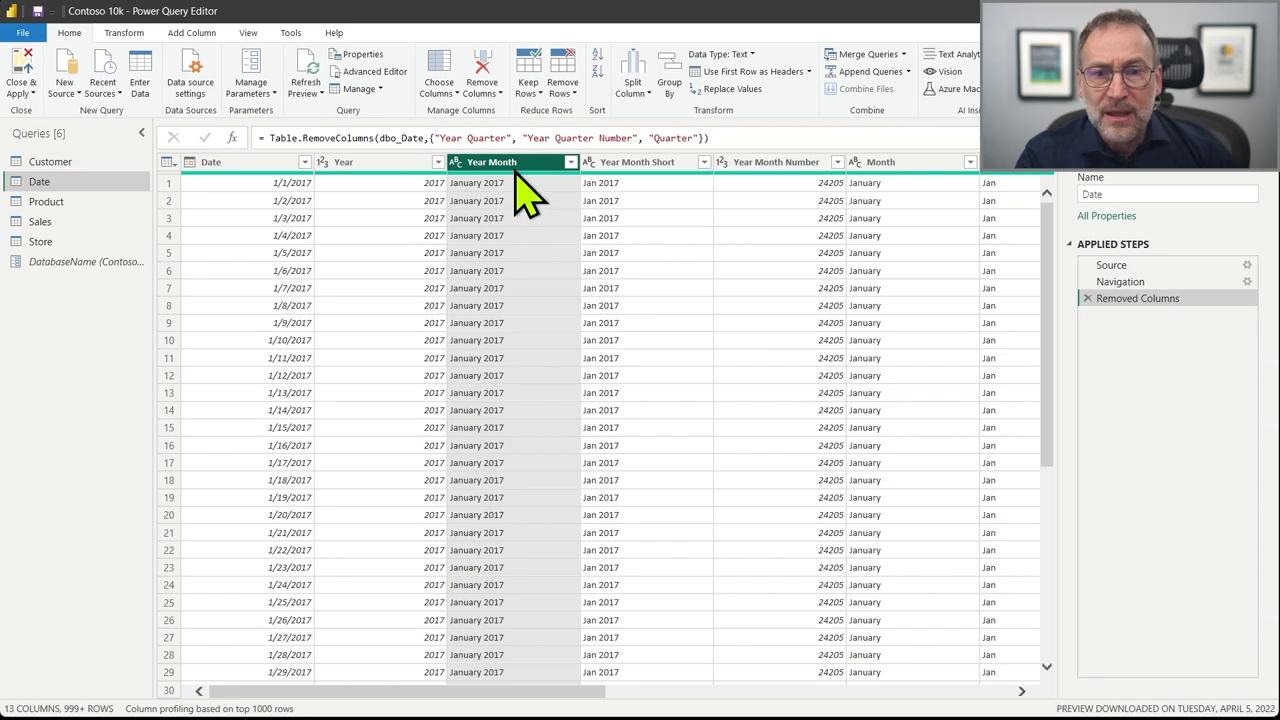
Delete the Year Month Short and Month Short columns from the Date query.
{"action": "left_click", "coordinate": [664, 174]}
{"action": "left_click", "coordinate": [756, 170]}
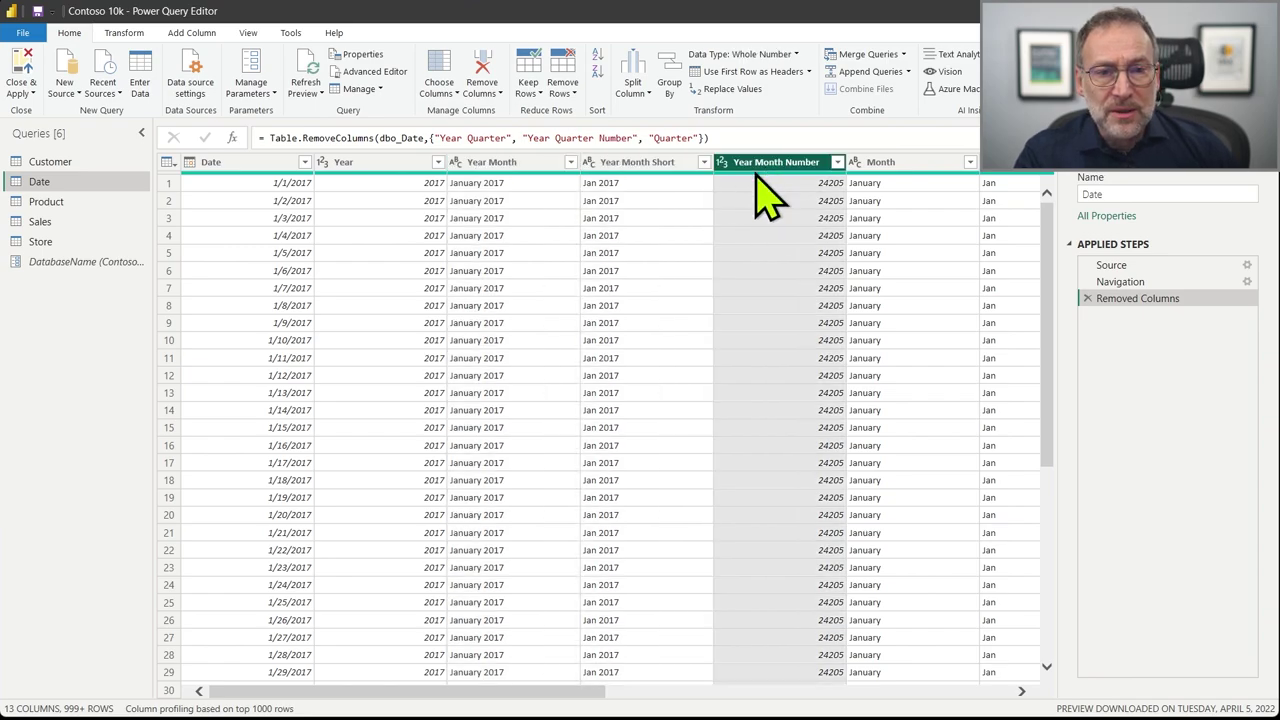
{"action": "left_click", "coordinate": [677, 172]}
{"action": "key", "text": "Delete"}
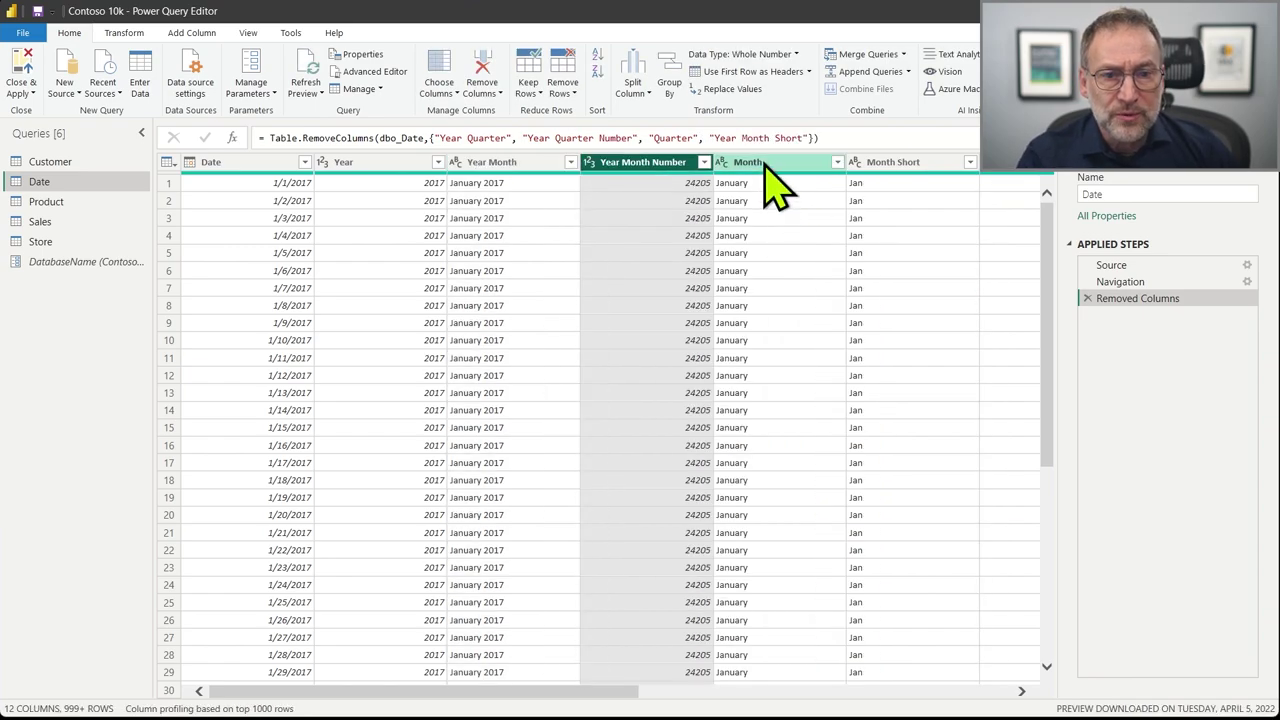
{"action": "left_click", "coordinate": [768, 166]}
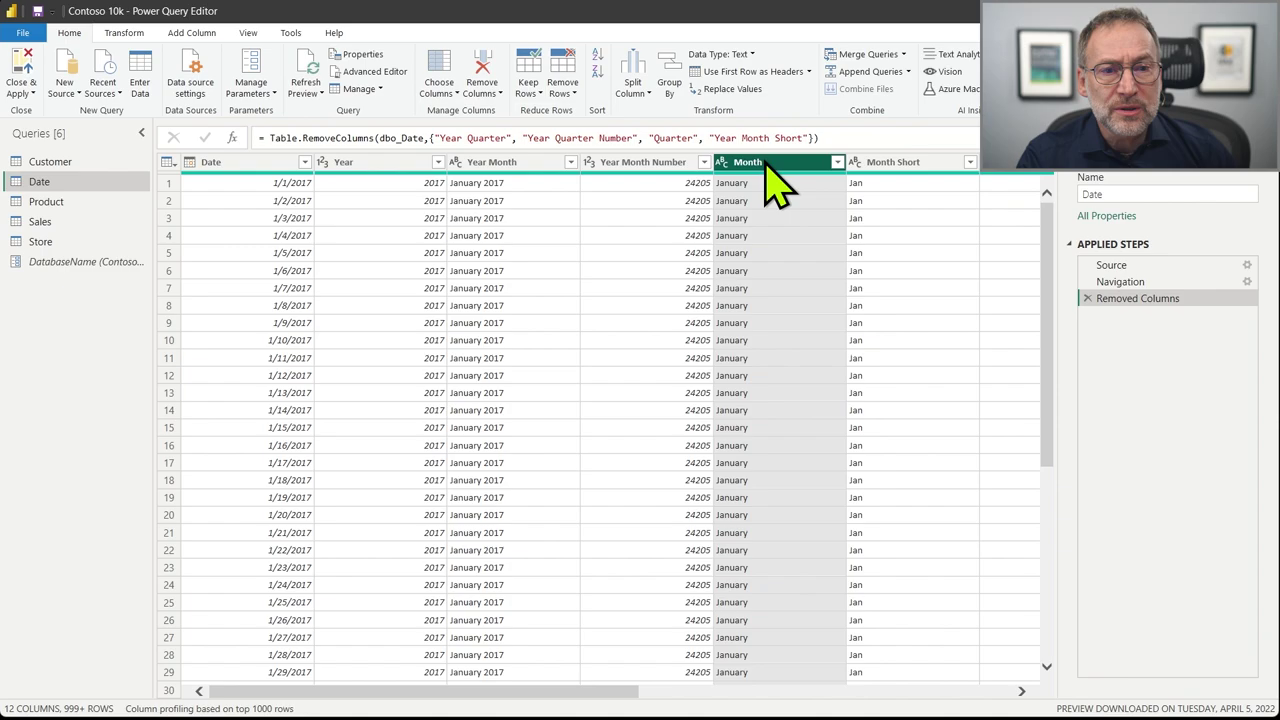
{"action": "left_click", "coordinate": [888, 172]}
{"action": "scroll", "coordinate": [818, 462], "scroll_direction": "down", "scroll_amount": 3}
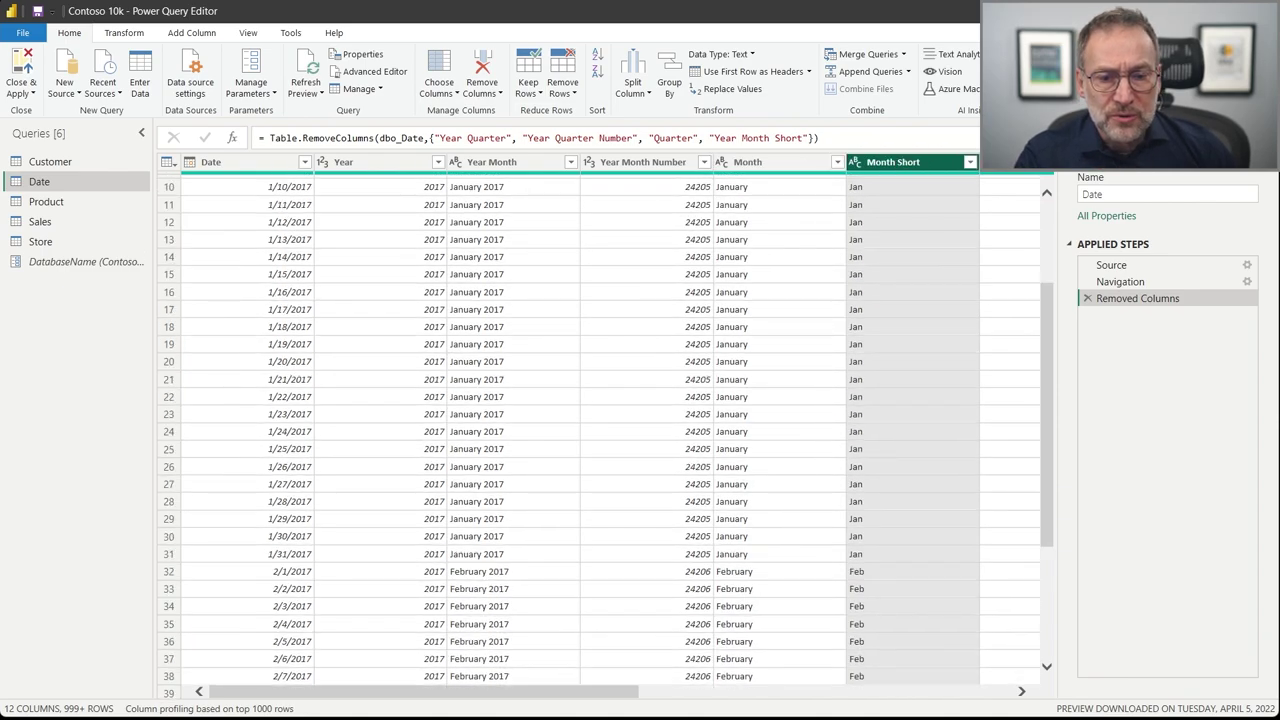
{"action": "left_click_drag", "start_coordinate": [560, 691], "coordinate": [858, 699]}
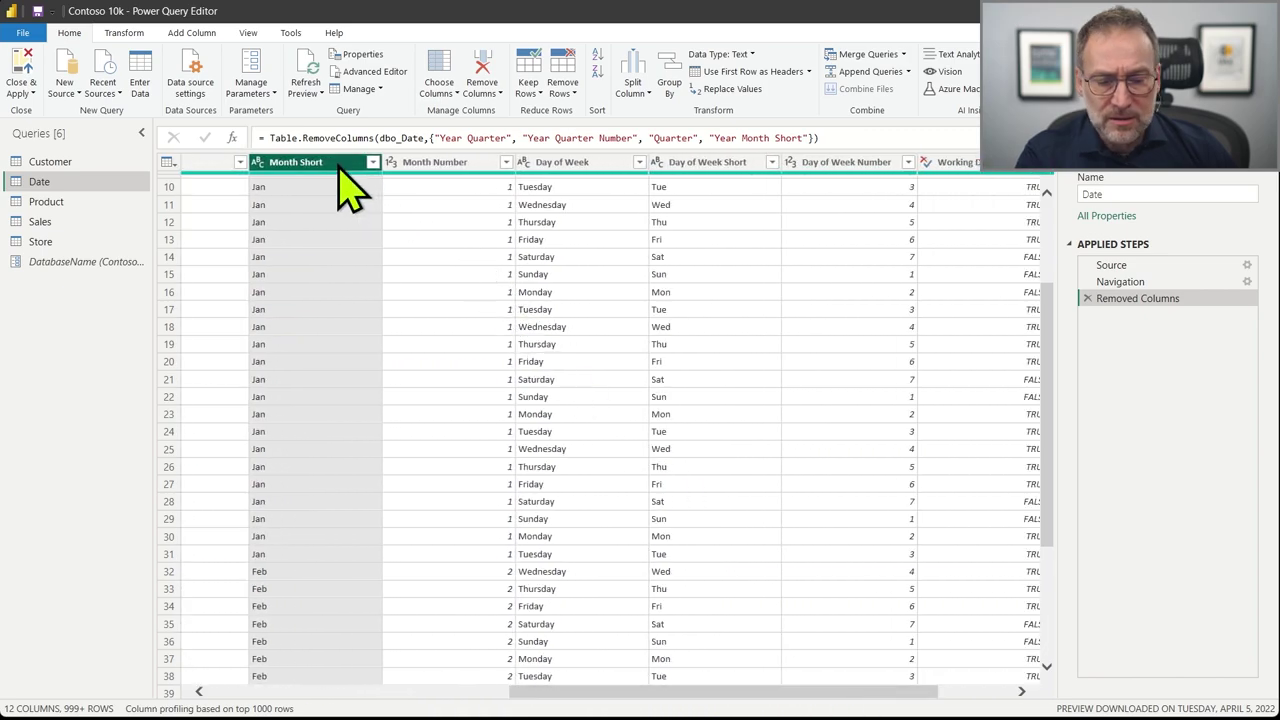
{"action": "key", "text": "Delete"}
Delete the Day of Week through Working Day columns and check sample Year Month values.
{"action": "left_click", "coordinate": [410, 164]}
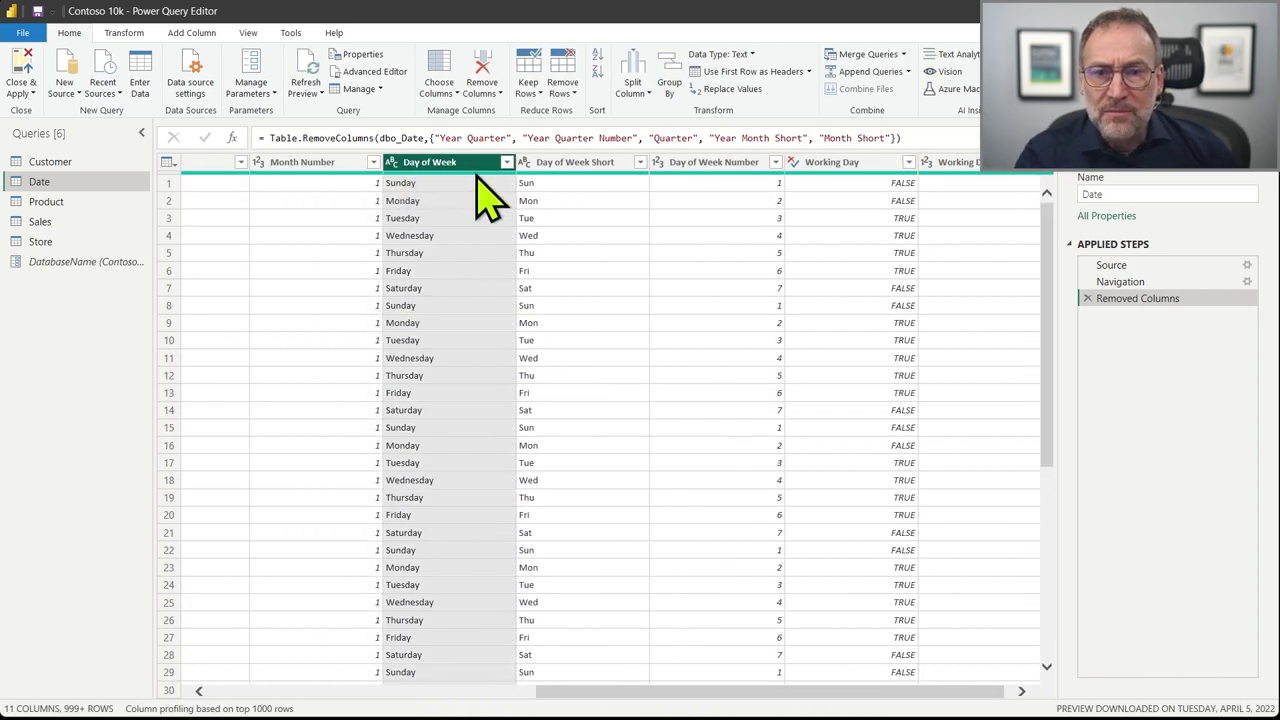
{"action": "left_click_drag", "start_coordinate": [571, 700], "coordinate": [580, 700]}
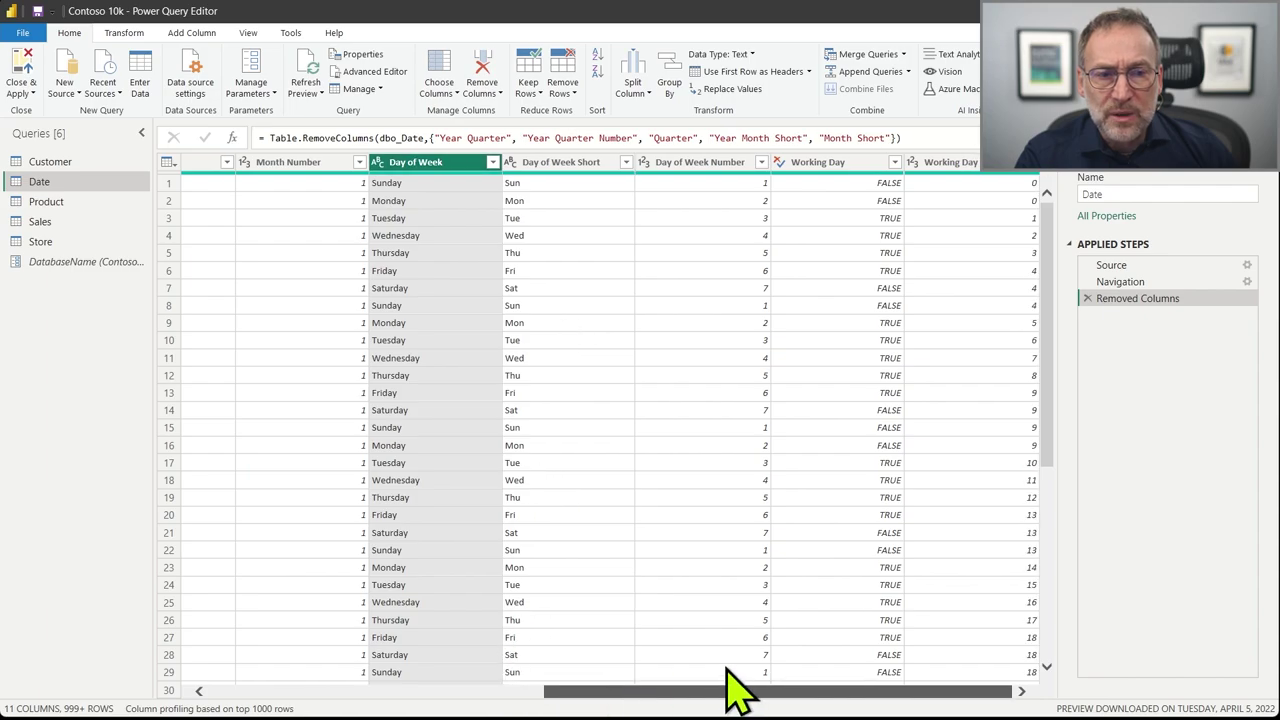
{"action": "left_click", "coordinate": [969, 164], "text": "shift"}
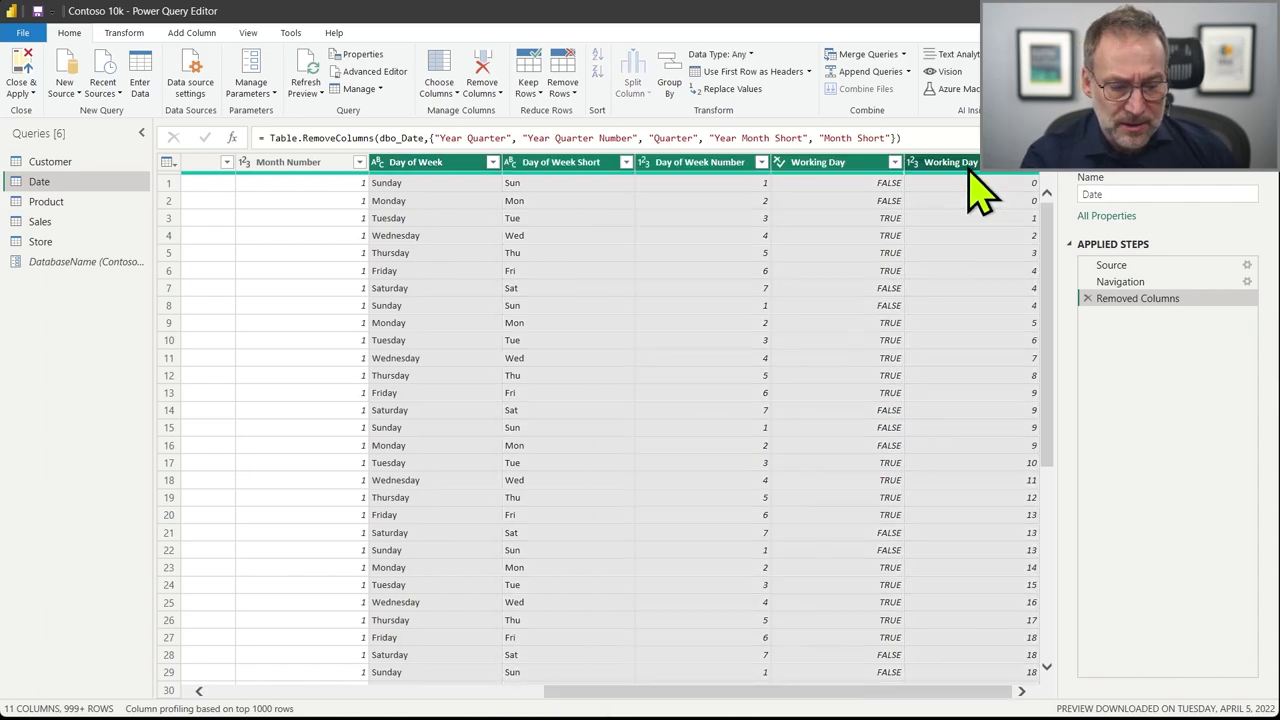
{"action": "key", "text": "Delete"}
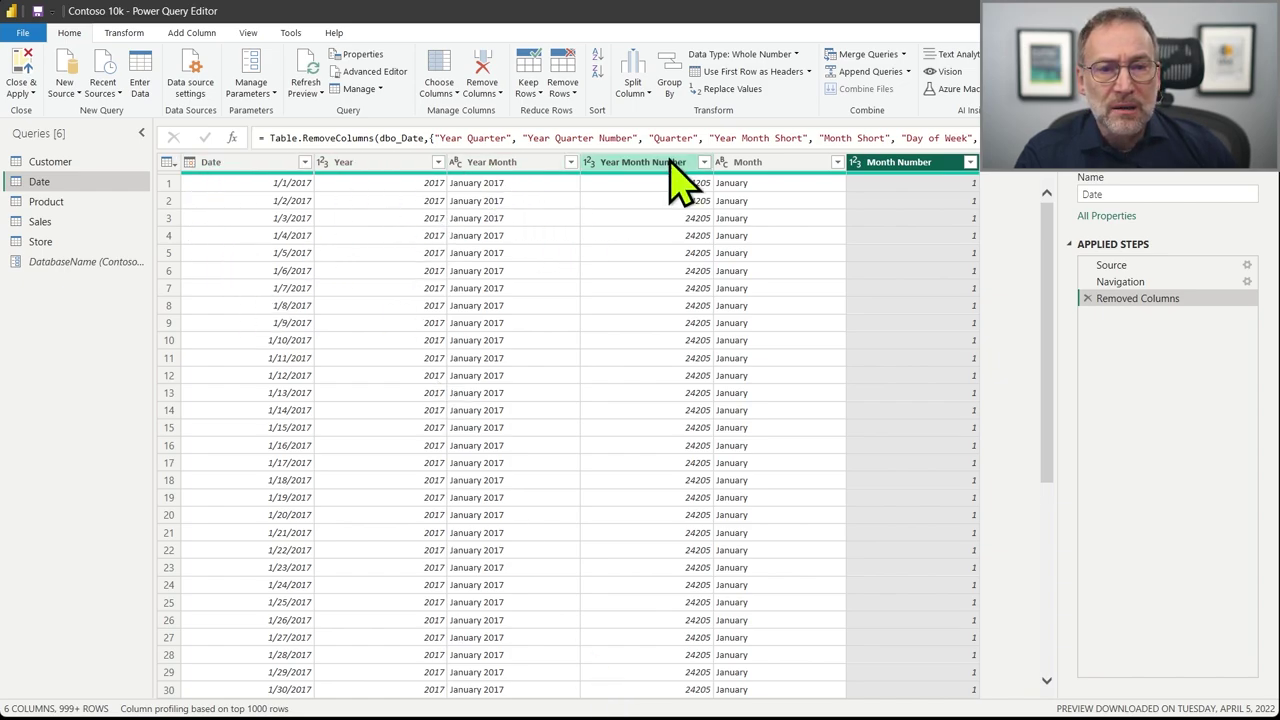
{"action": "left_click", "coordinate": [482, 220]}
{"action": "left_click", "coordinate": [385, 253]}
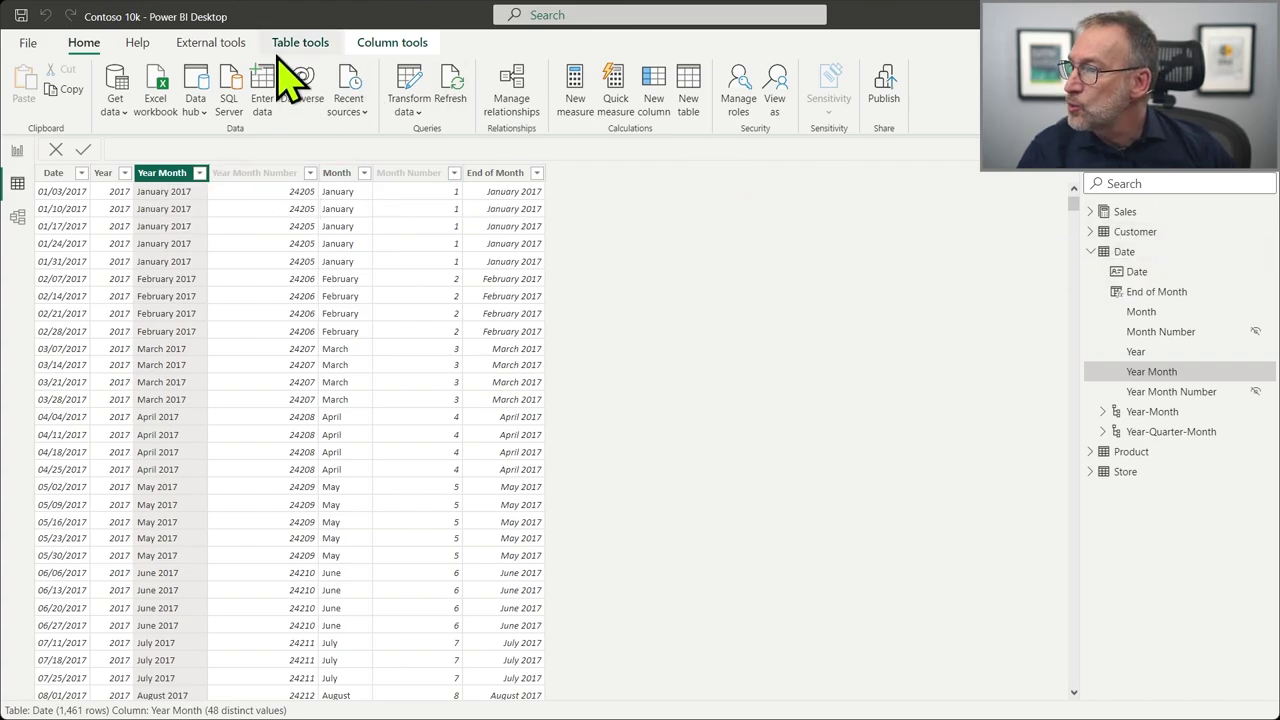
Create a new calculated table from Table tools, leaving its formula as 'Table ='.
{"action": "left_click", "coordinate": [305, 42]}
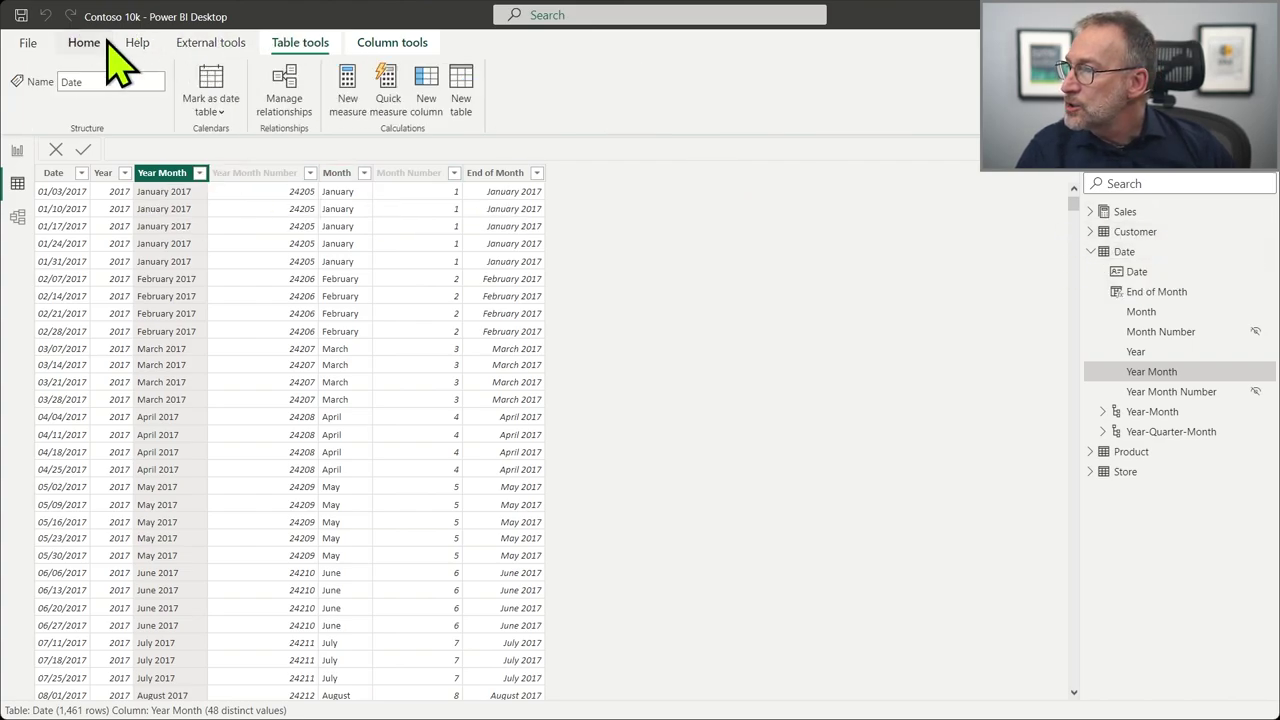
{"action": "left_click", "coordinate": [100, 42]}
{"action": "left_click", "coordinate": [300, 42]}
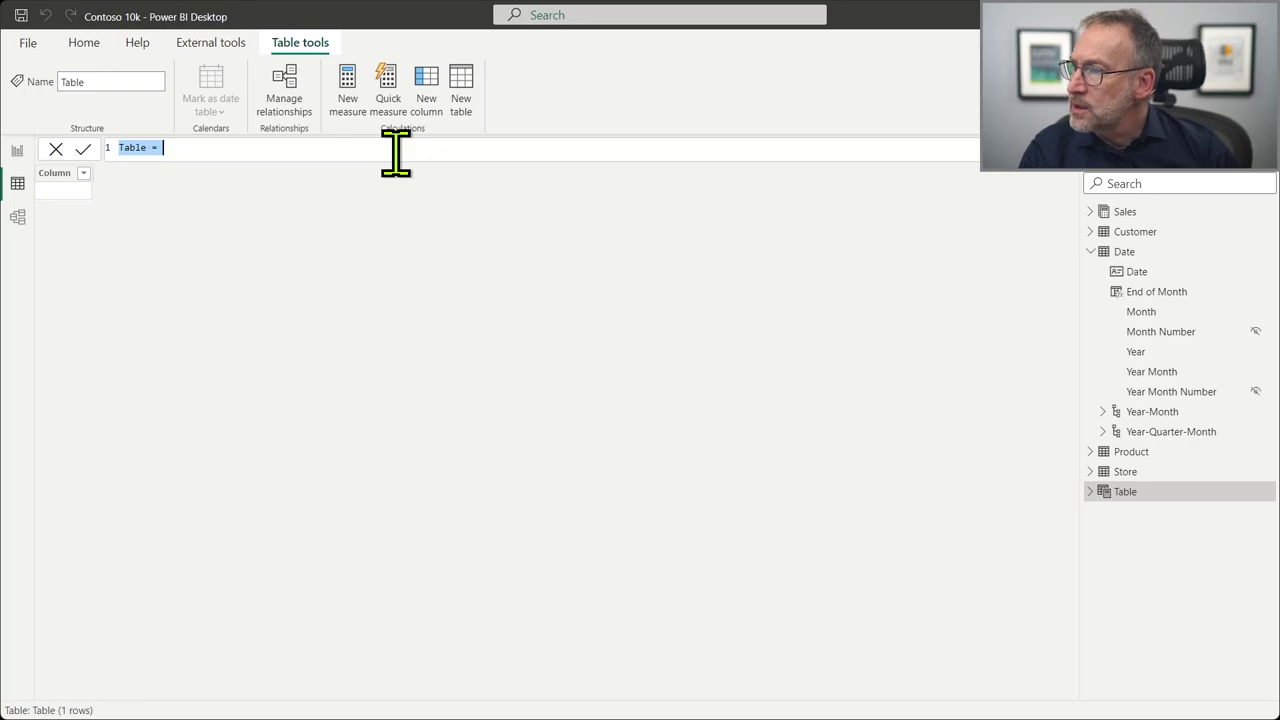
Define the table as BalanceDate = ALLNOBLANKROW('Date') and commit it.
{"action": "scroll", "coordinate": [395, 152], "scroll_direction": "up", "scroll_amount": 3}
{"action": "type", "text": "Bala"}
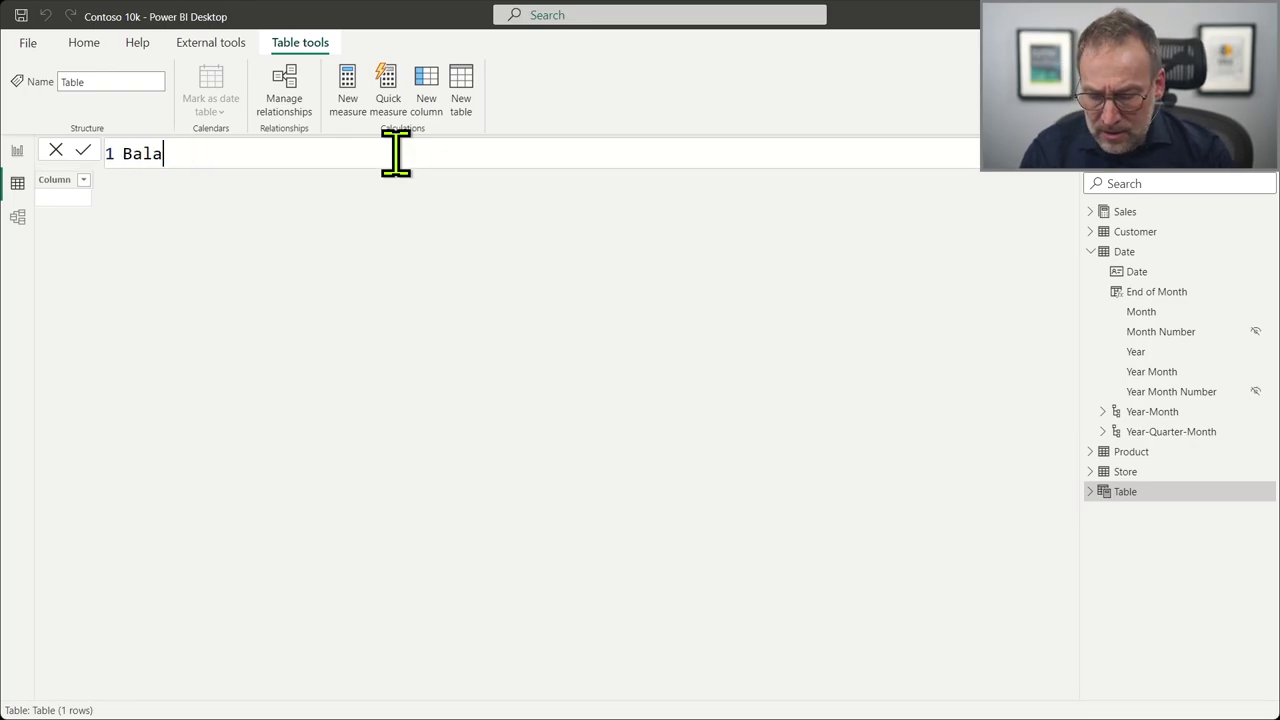
{"action": "type", "text": "nceDate ="}
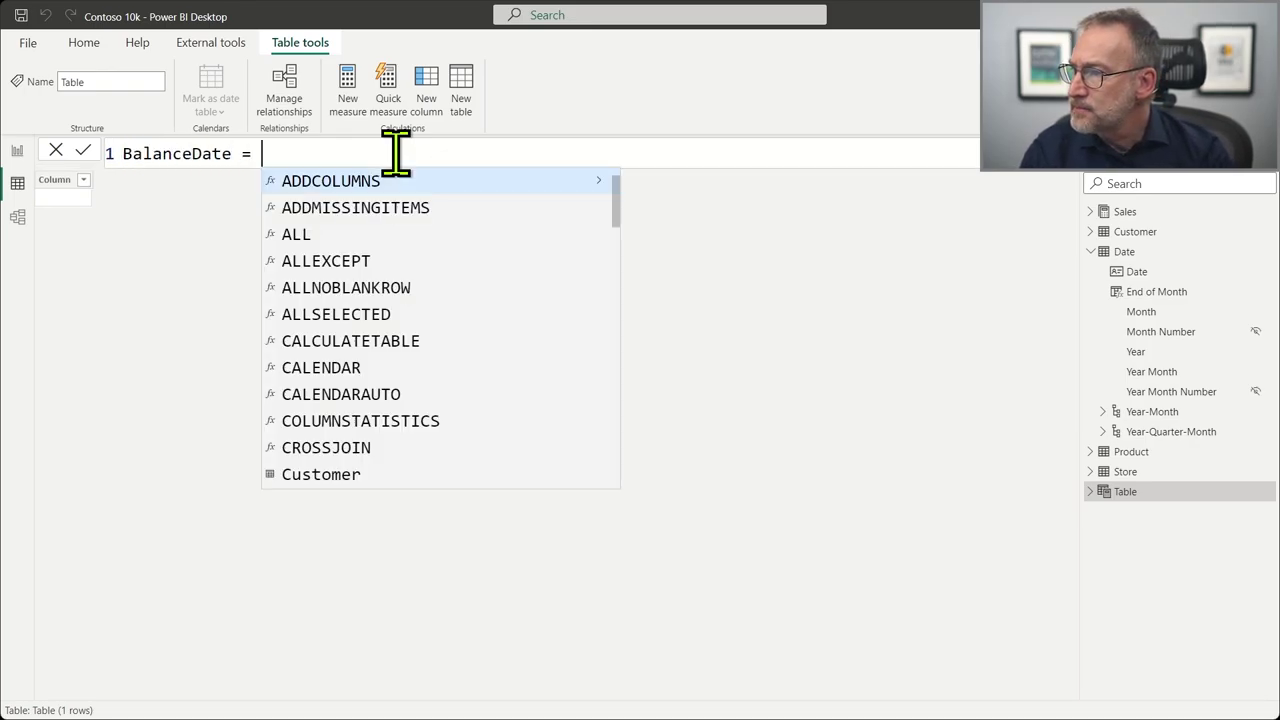
{"action": "key", "text": "shift+Return"}
{"action": "type", "text": "Dat"}
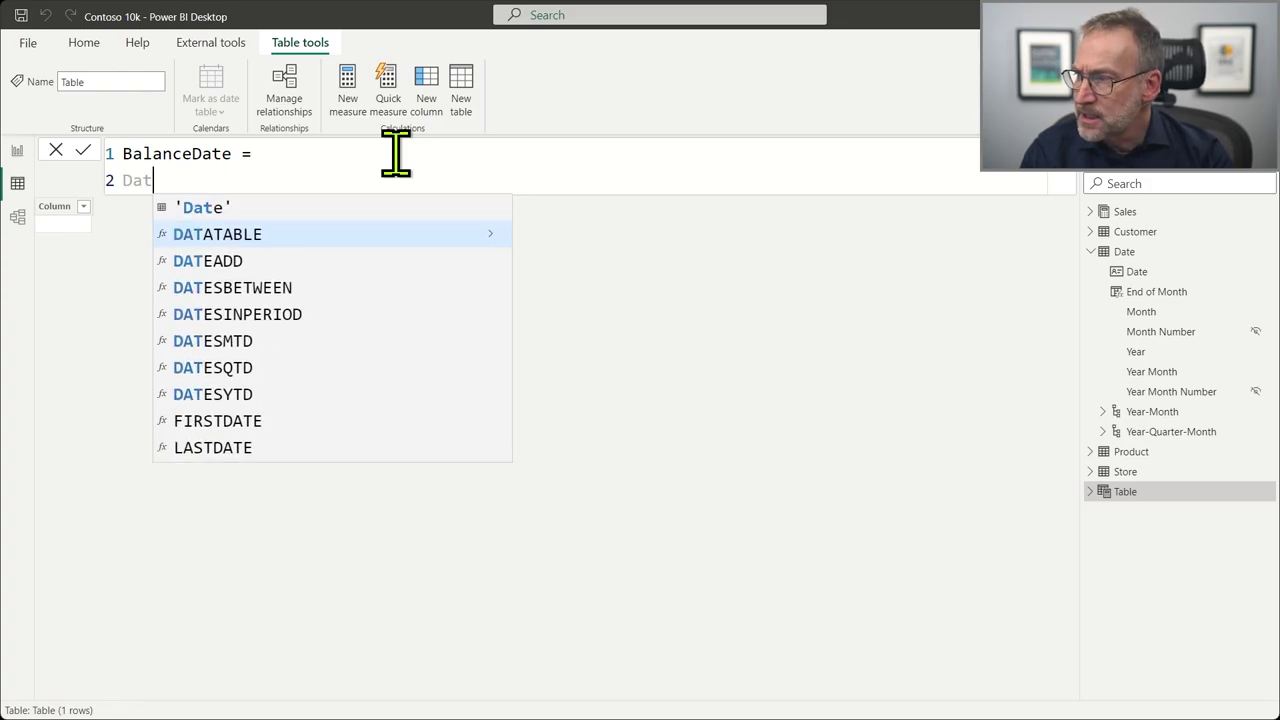
{"action": "key", "text": "shift+Home"}
{"action": "type", "text": "ALLNO"}
{"action": "key", "text": "Tab"}
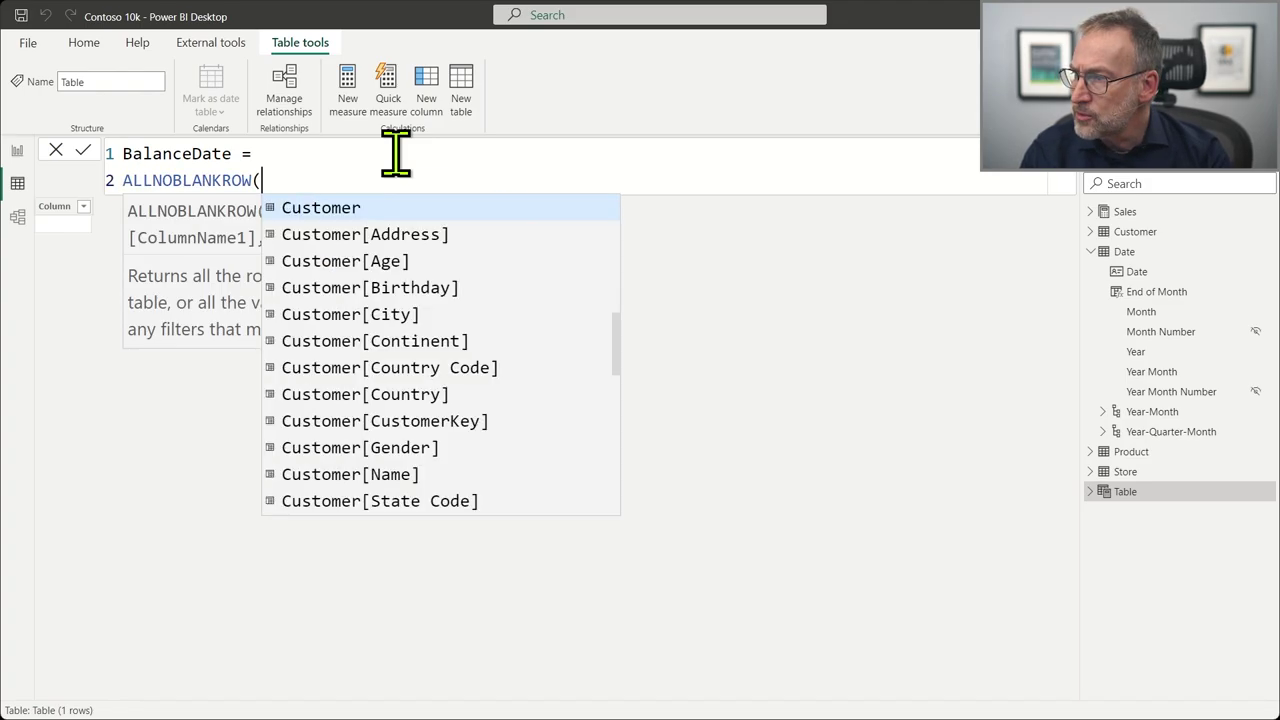
{"action": "type", "text": "( 'Date'"}
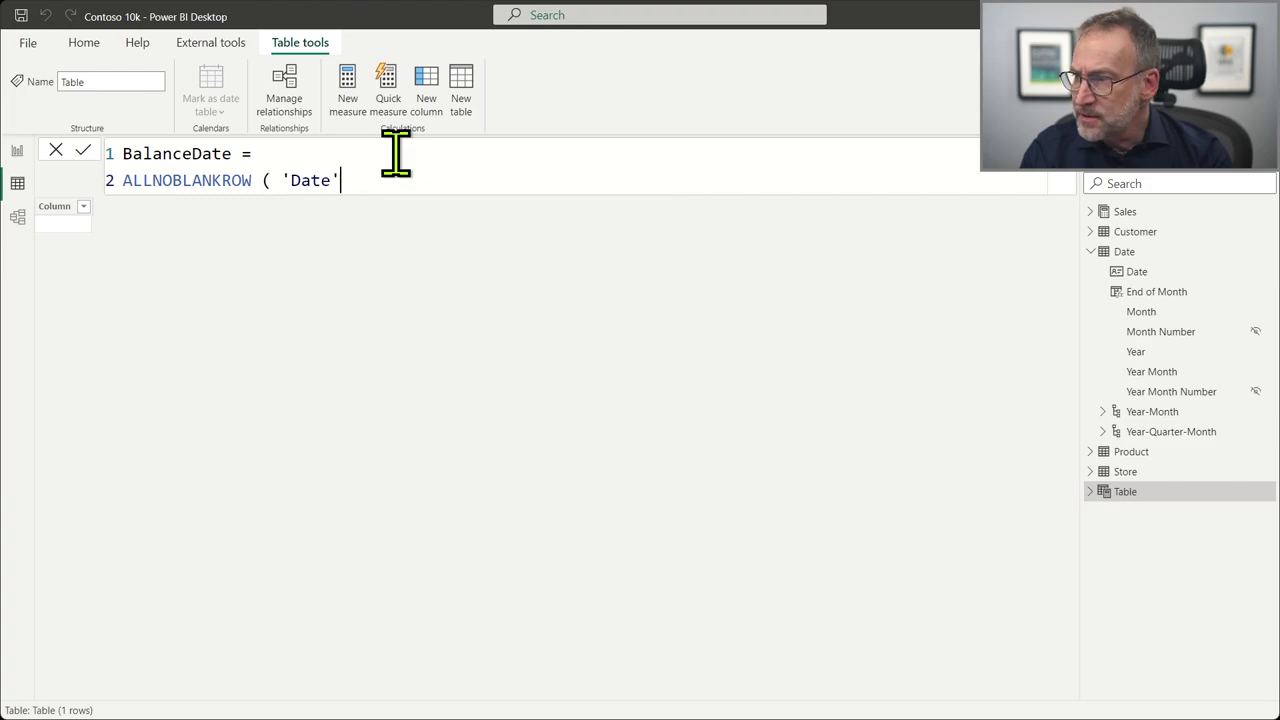
{"action": "key", "text": "Return"}
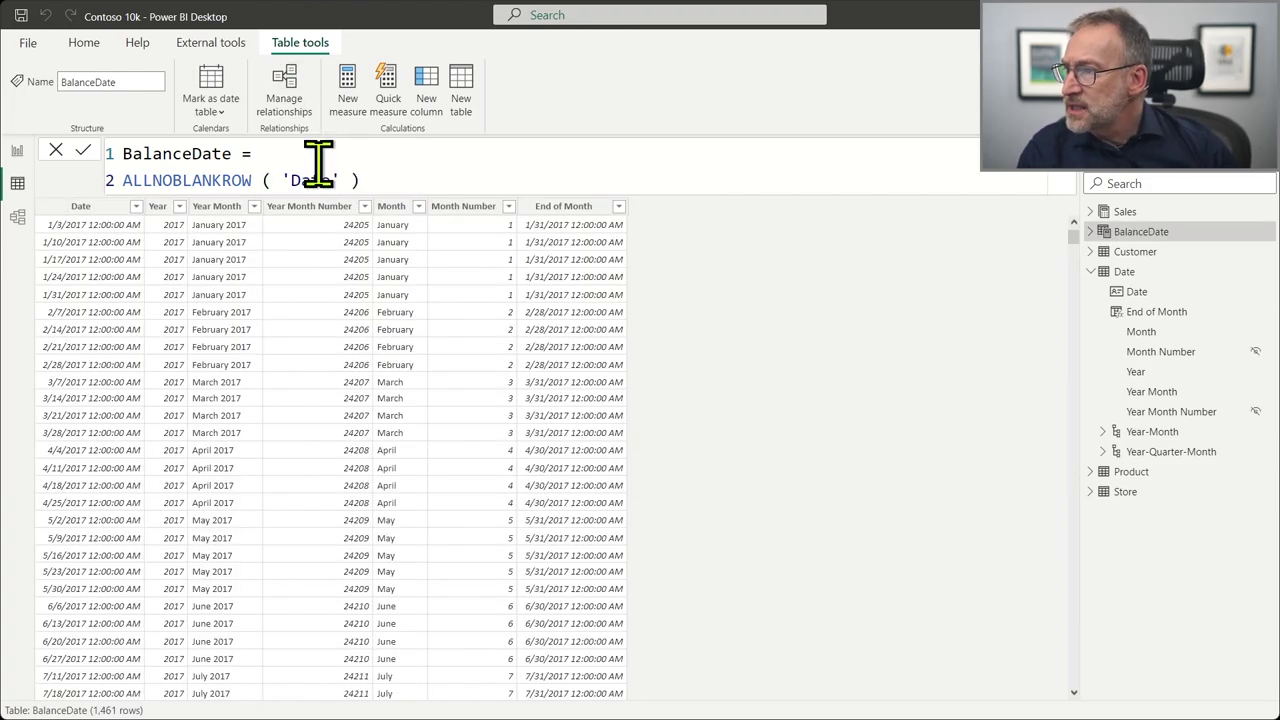
Wrap ALLNOBLANKROW('Date') inside UNION as its first, indented argument.
{"action": "key", "text": "shift+Return"}
{"action": "type", "text": "Y"}
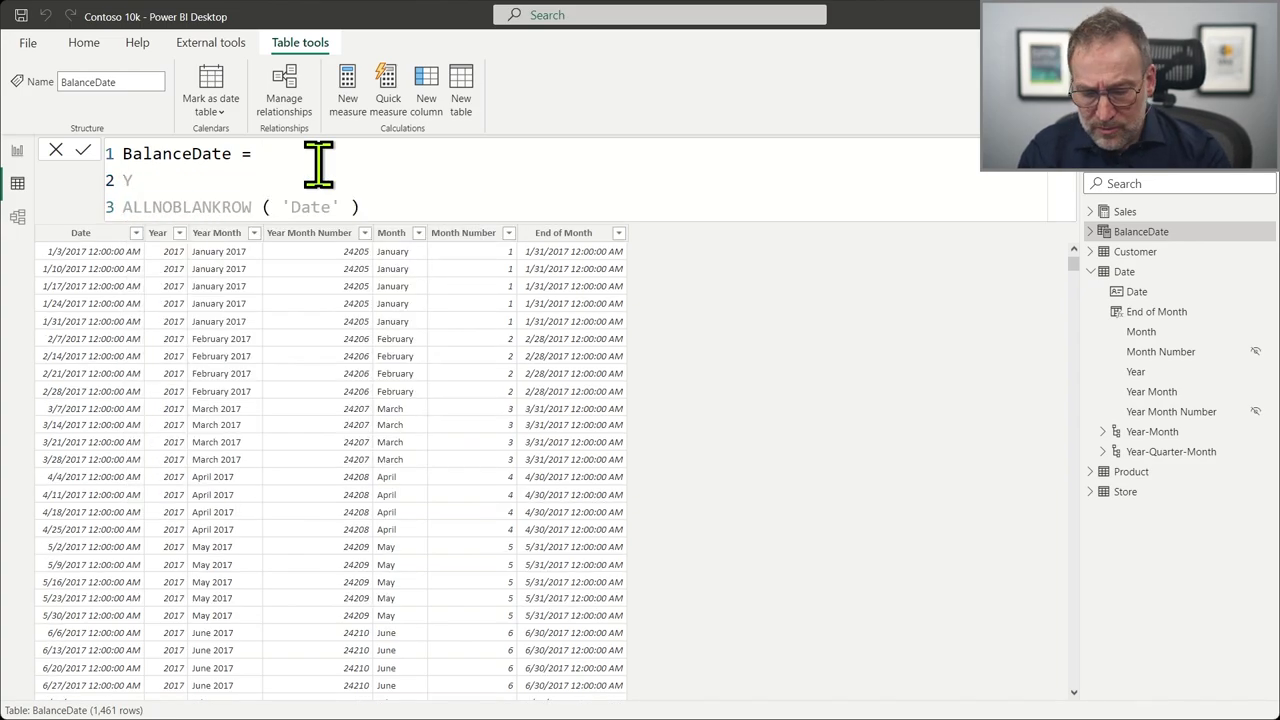
{"action": "key", "text": "BackSpace"}
{"action": "type", "text": "UNION ("}
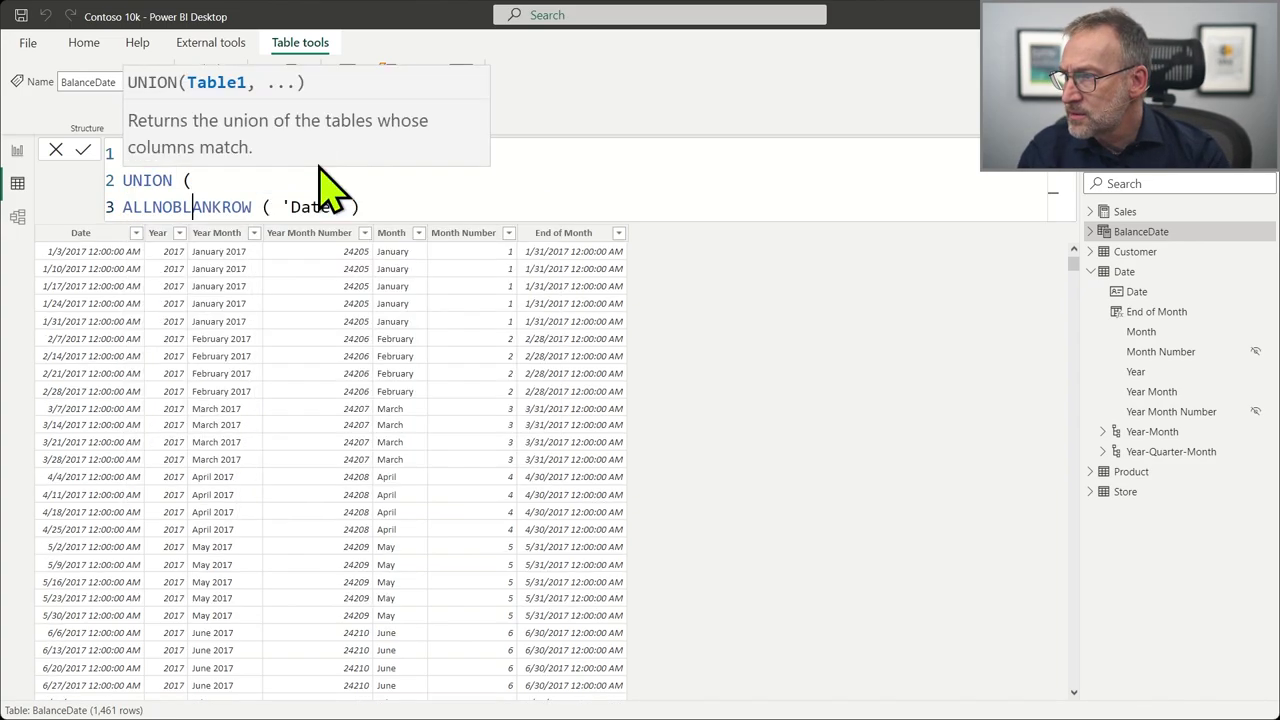
{"action": "key", "text": "Home"}
{"action": "key", "text": "Tab"}
{"action": "type", "text": ","}
{"action": "key", "text": "shift+Return"}
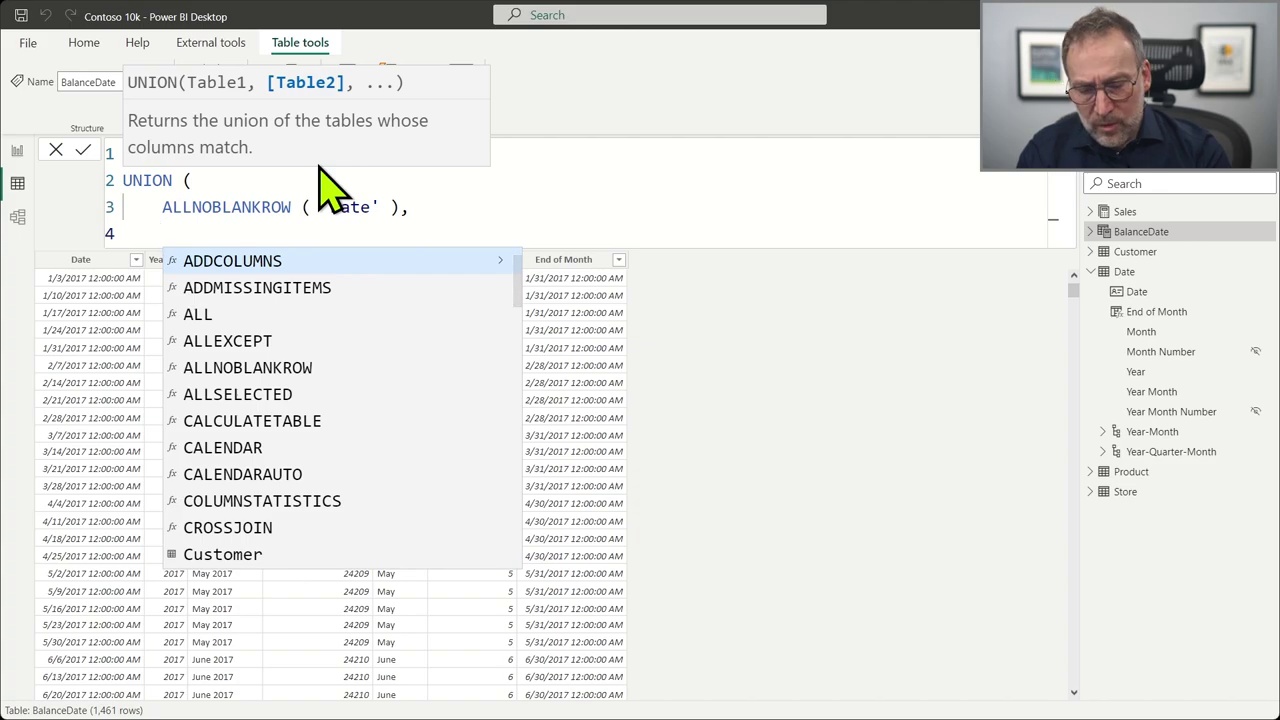
Add the row {(0,0,"Open balance",0,"Open balance",0)} as UNION's second argument and commit.
{"action": "type", "text": "{"}
{"action": "key", "text": "shift+Return"}
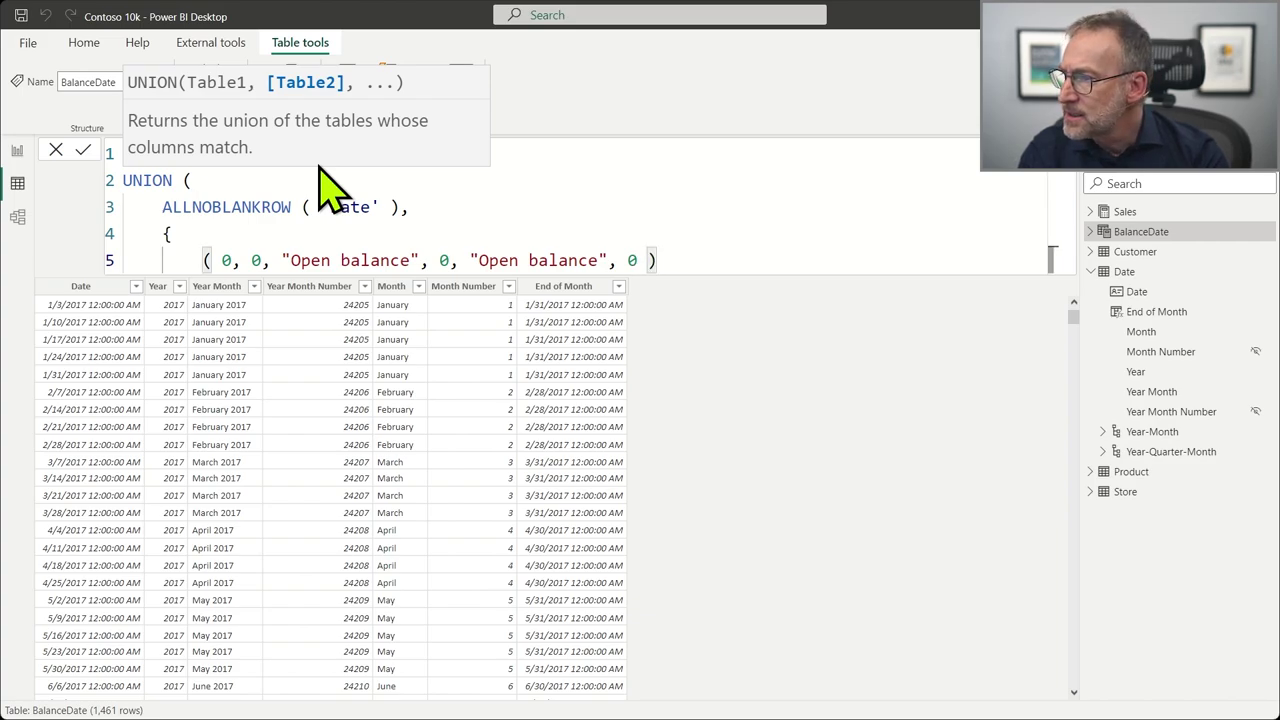
{"action": "key", "text": "shift+Return"}
{"action": "type", "text": "}"}
{"action": "key", "text": "shift+Return"}
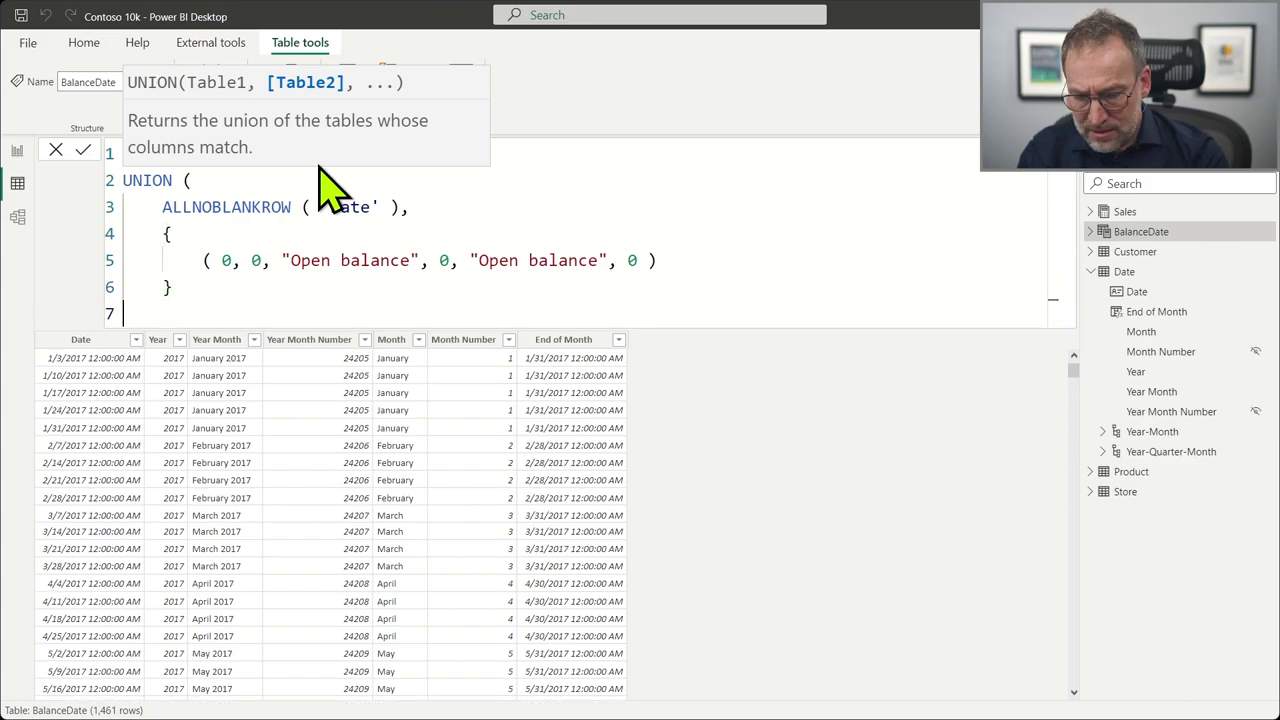
{"action": "type", "text": ")"}
{"action": "key", "text": "Return"}
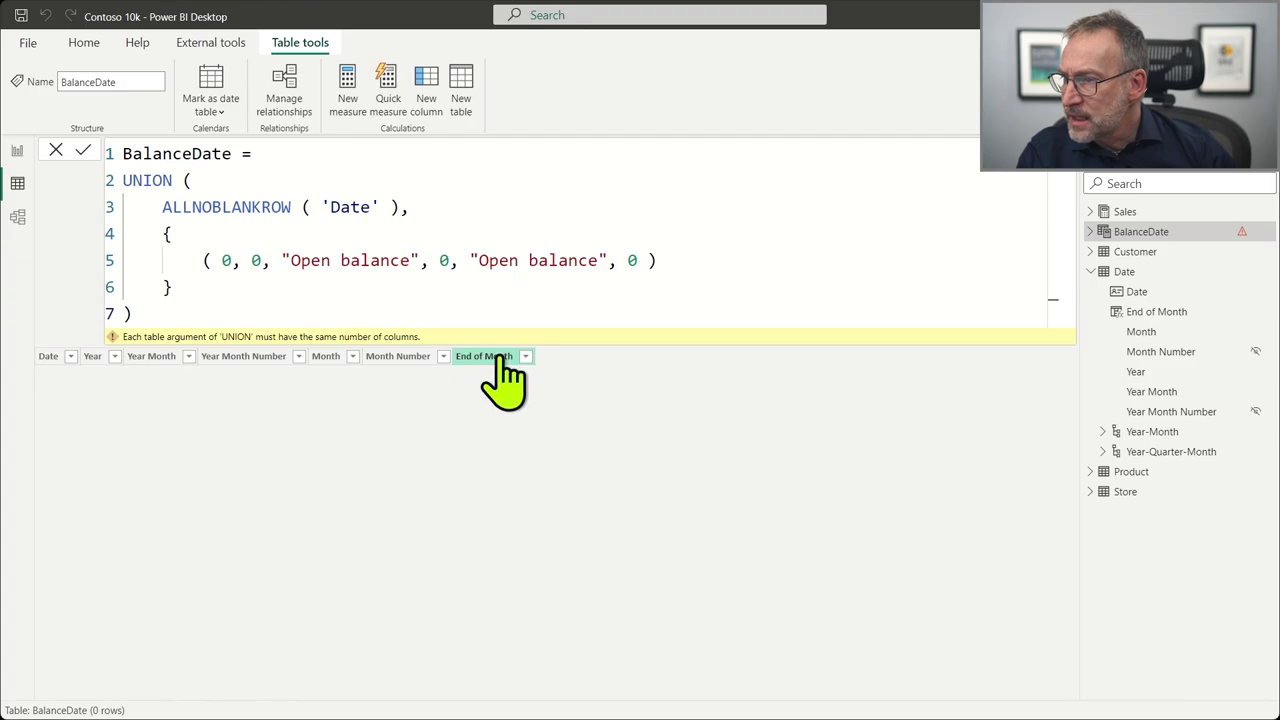
Delete the End of Month column from the Date table, confirming with Yes.
{"action": "left_click", "coordinate": [490, 357]}
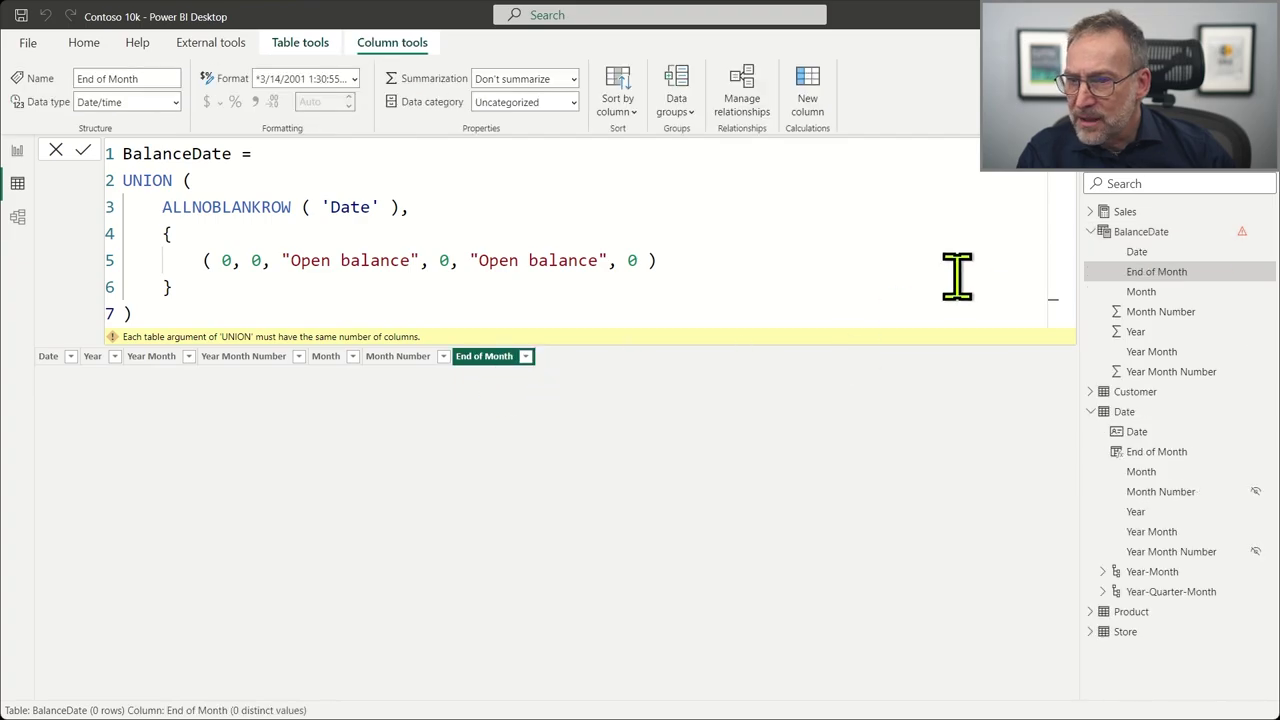
{"action": "left_click", "coordinate": [1138, 431]}
{"action": "left_click", "coordinate": [490, 174]}
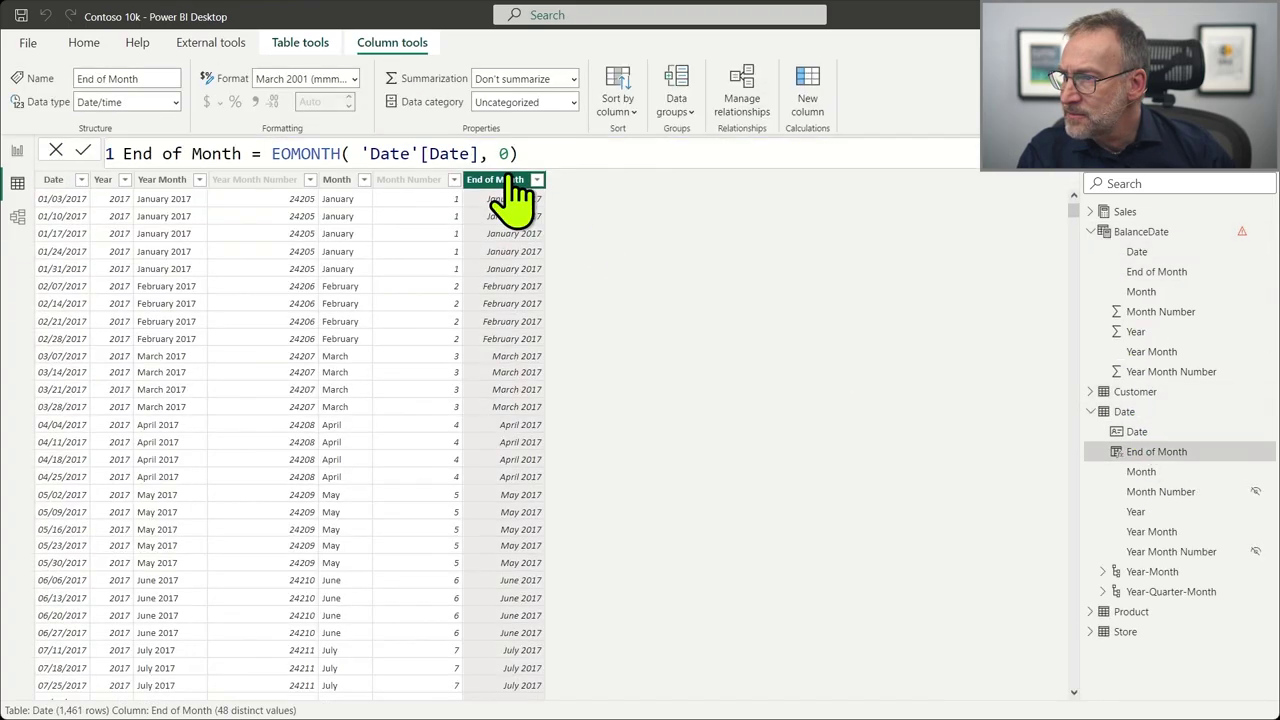
{"action": "right_click", "coordinate": [490, 178]}
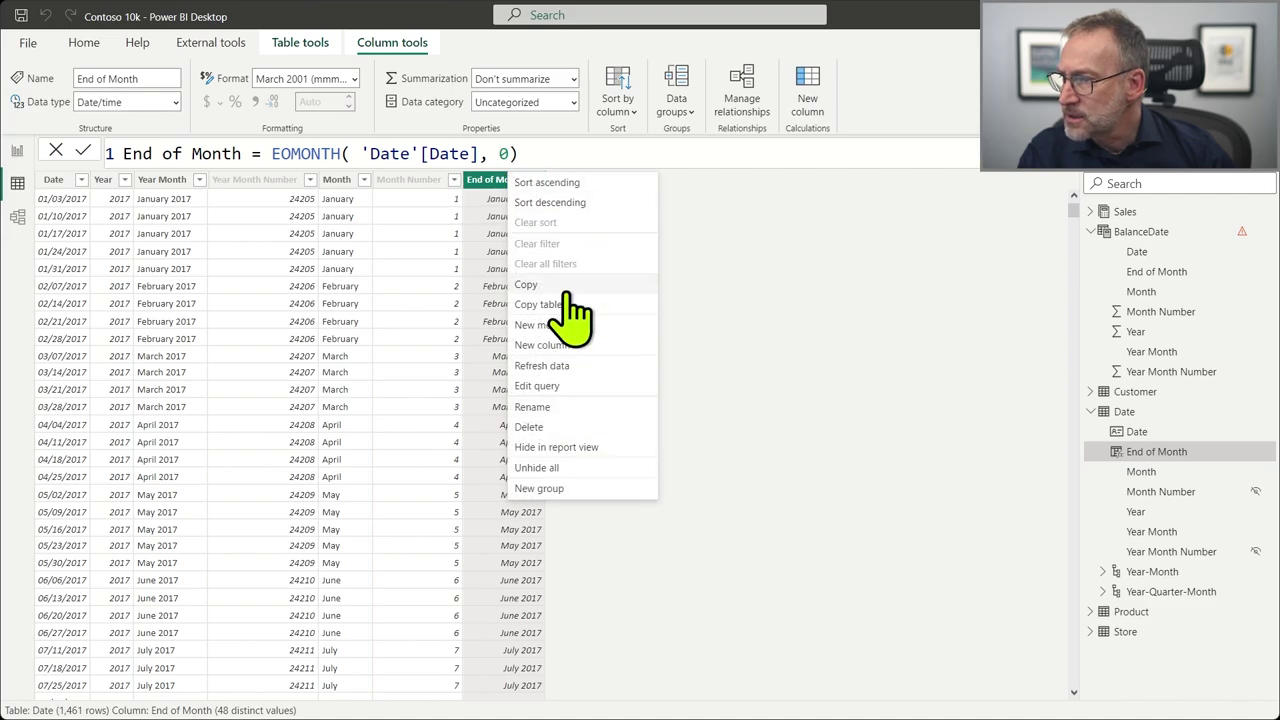
{"action": "left_click", "coordinate": [584, 430]}
{"action": "left_click", "coordinate": [731, 421]}
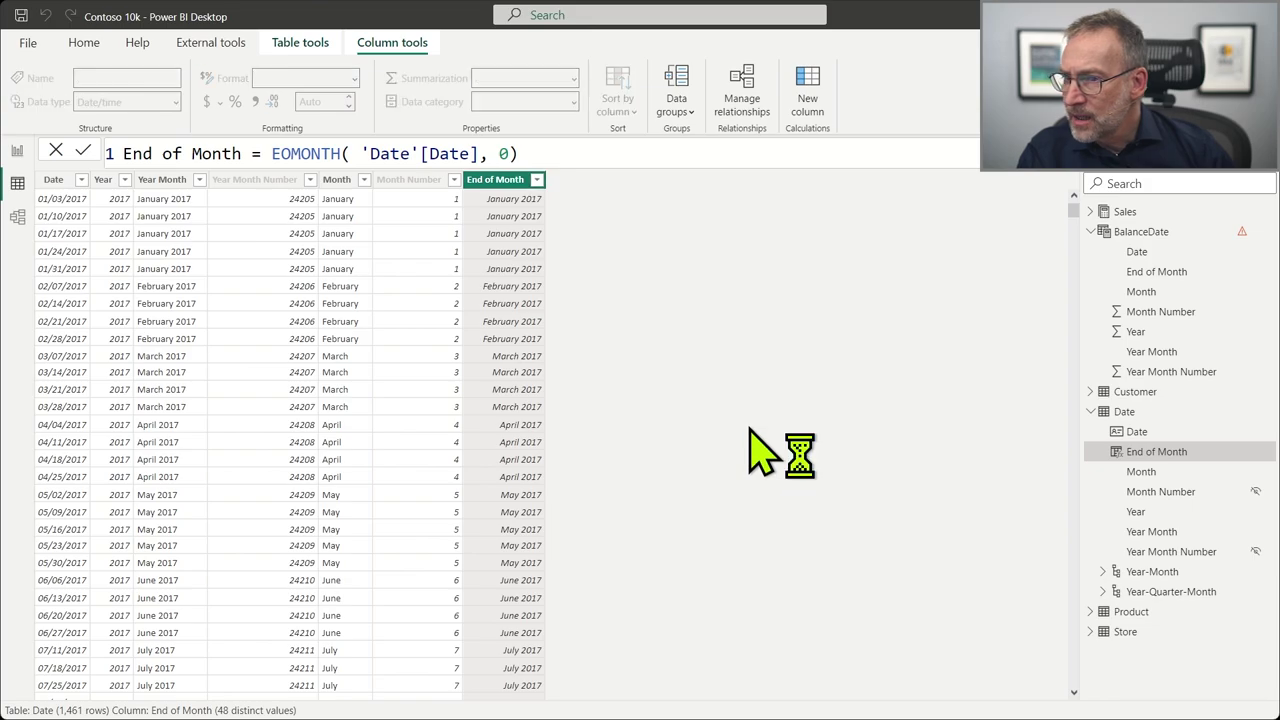
Sort the rebuilt 1,462-row BalanceDate table ascending by Date, Open balance first.
{"action": "left_click", "coordinate": [1141, 232]}
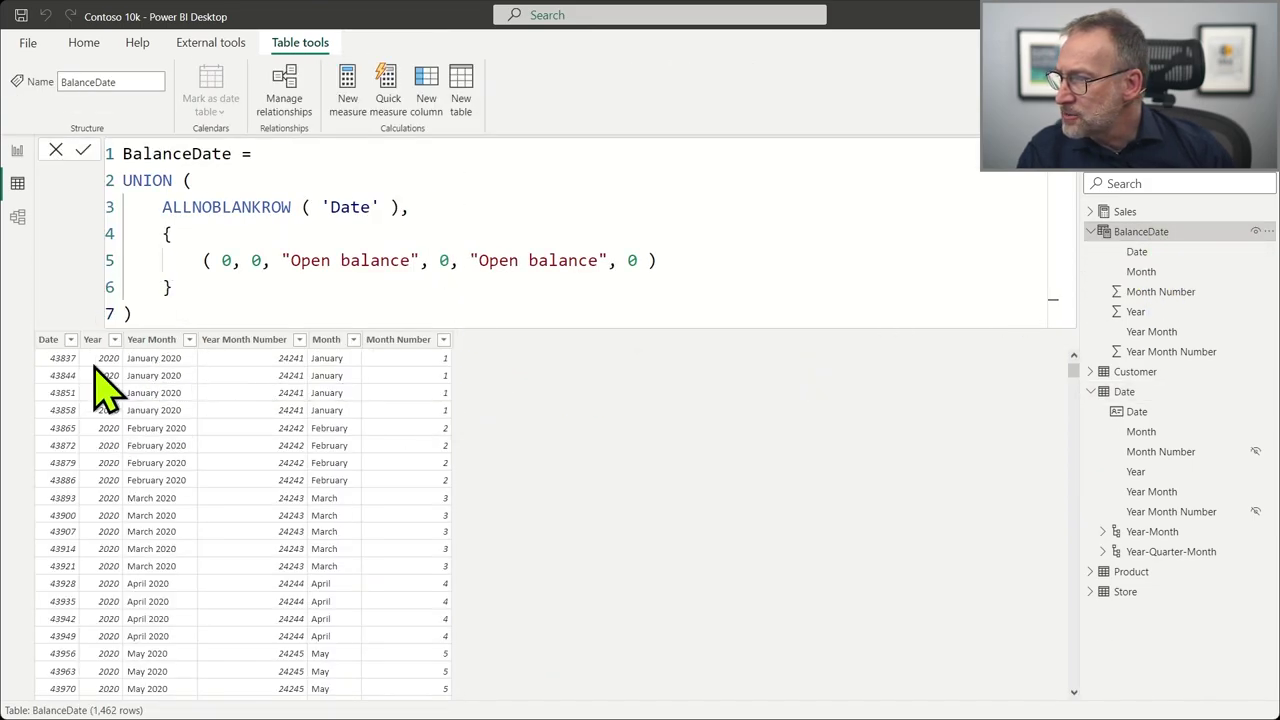
{"action": "right_click", "coordinate": [57, 345]}
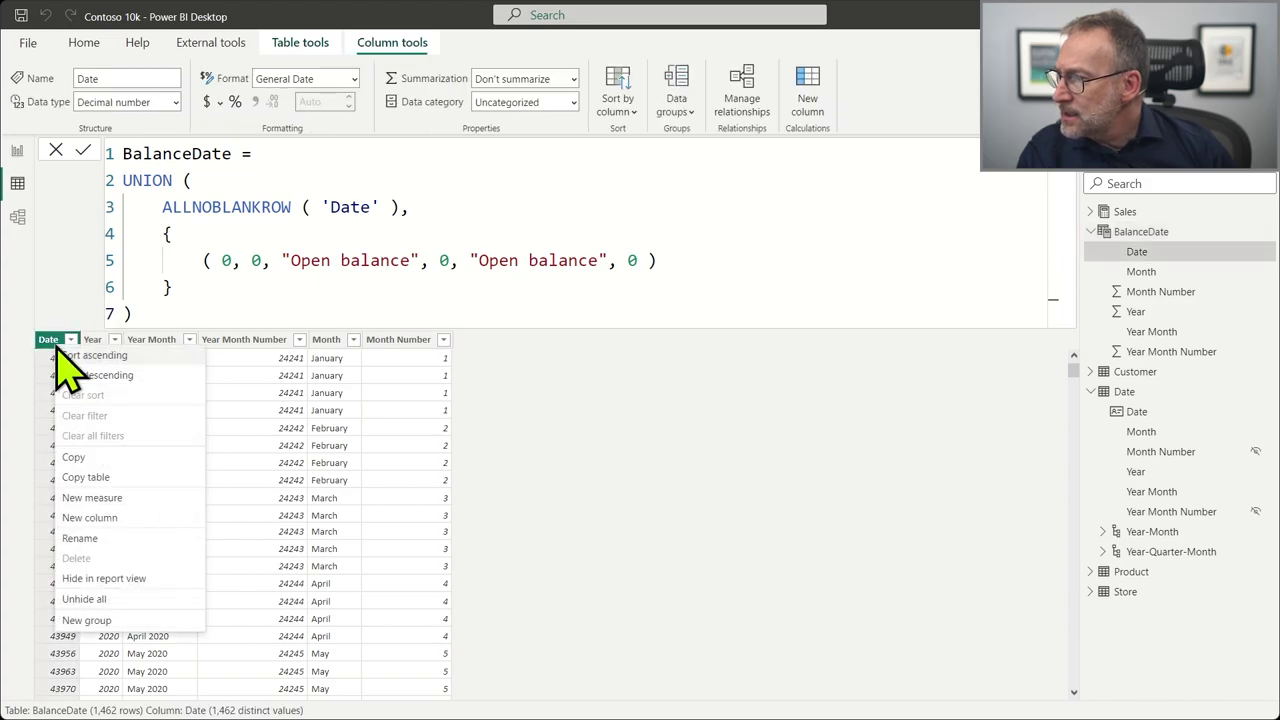
{"action": "left_click", "coordinate": [92, 356]}
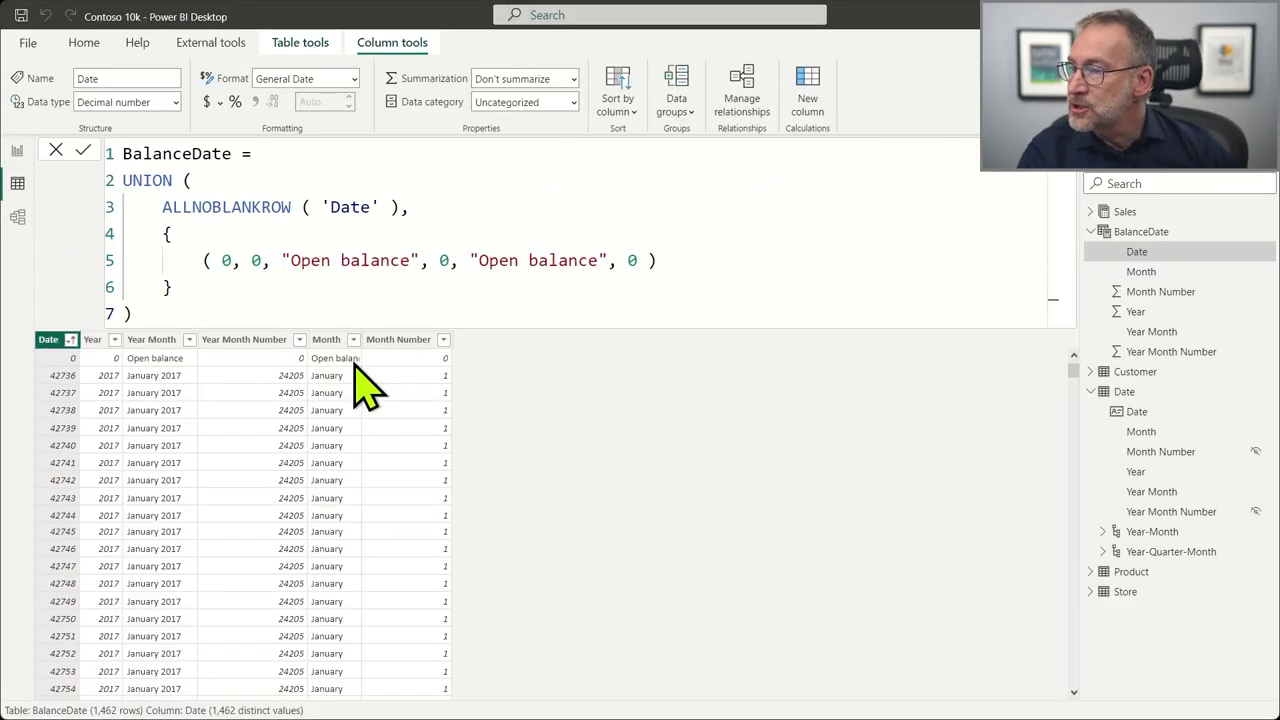
{"action": "left_click", "coordinate": [17, 151]}
Replace Date Year Month with BalanceDate Year Month on the sales matrix rows.
{"action": "left_click", "coordinate": [168, 178]}
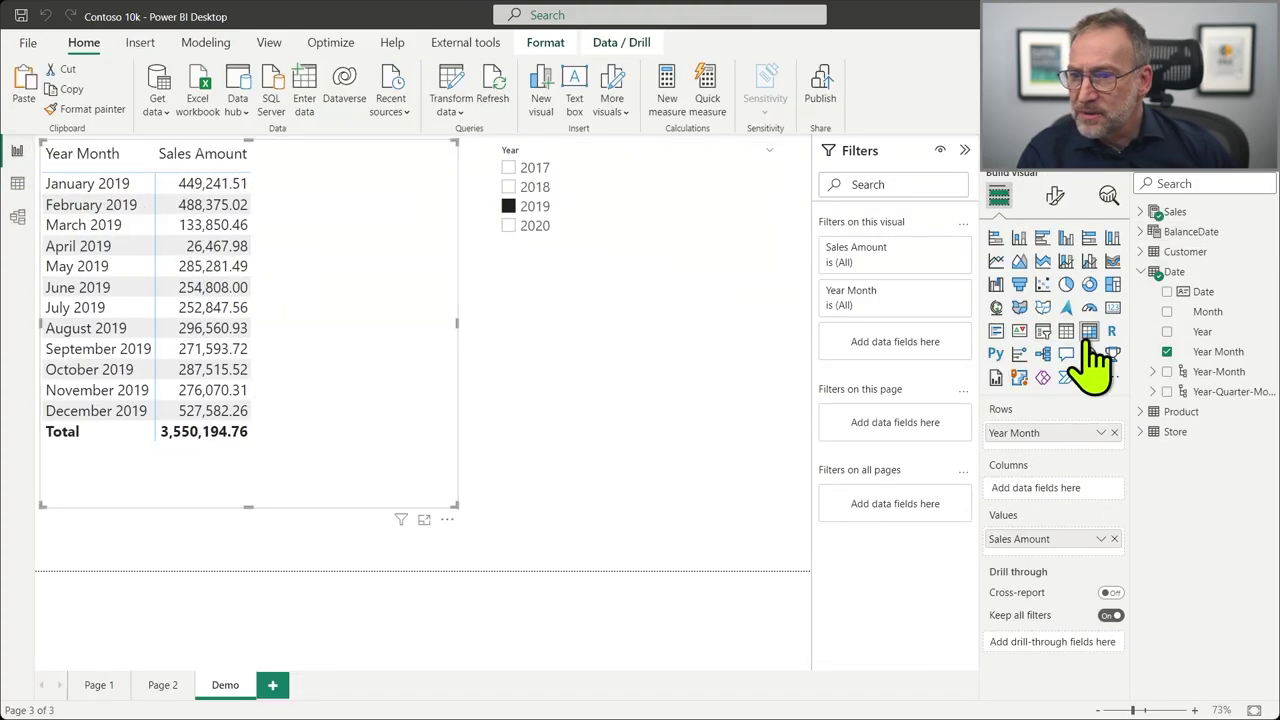
{"action": "left_click", "coordinate": [1167, 351]}
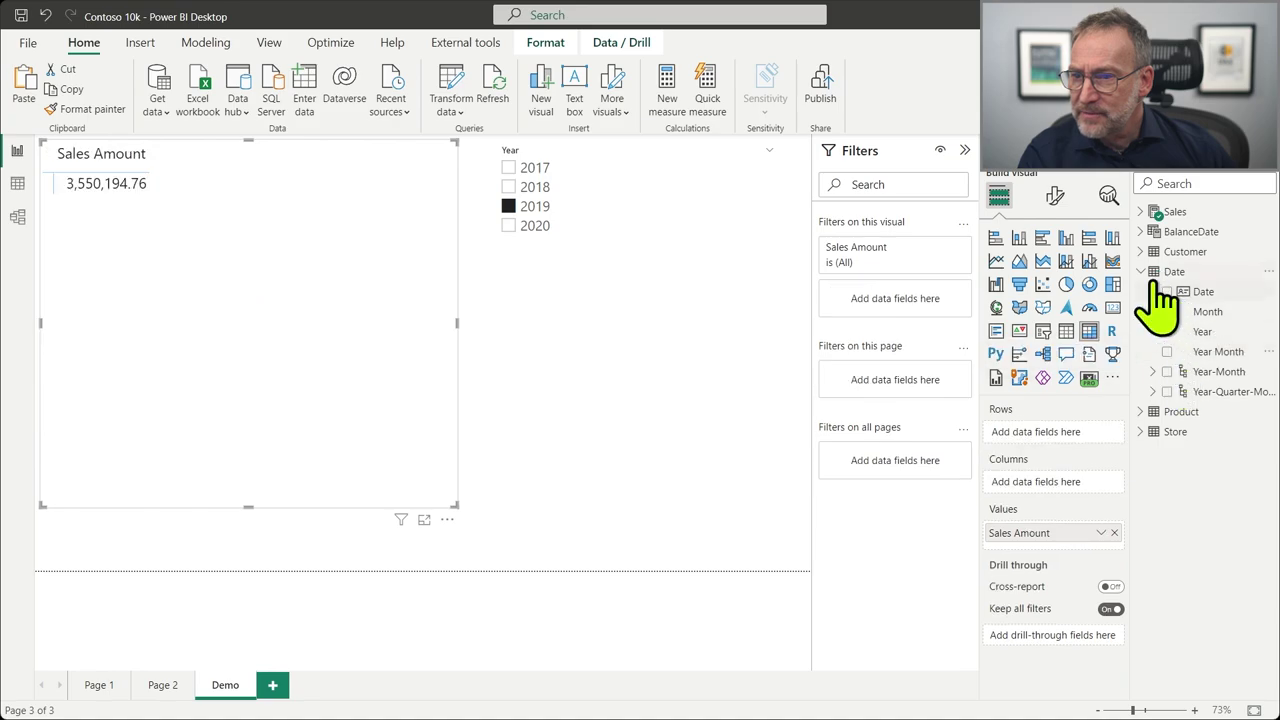
{"action": "left_click", "coordinate": [1141, 272]}
{"action": "left_click", "coordinate": [1150, 234]}
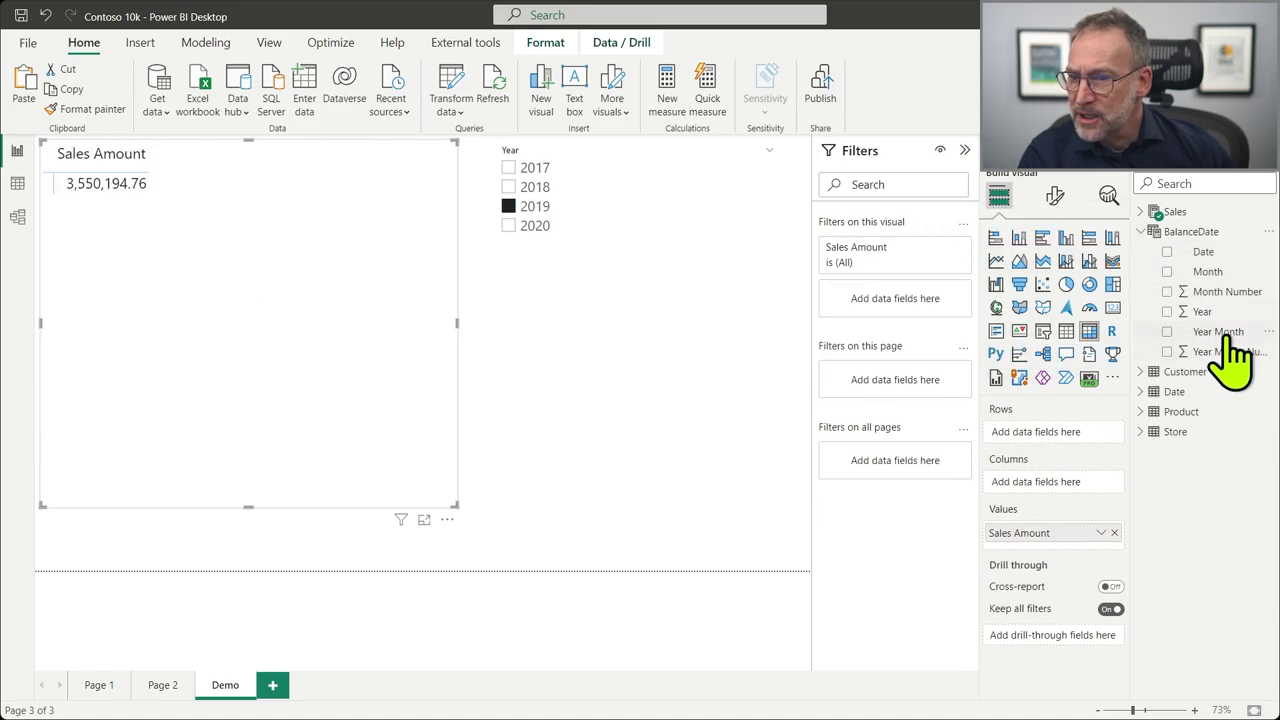
{"action": "left_click_drag", "start_coordinate": [1228, 333], "coordinate": [1082, 442]}
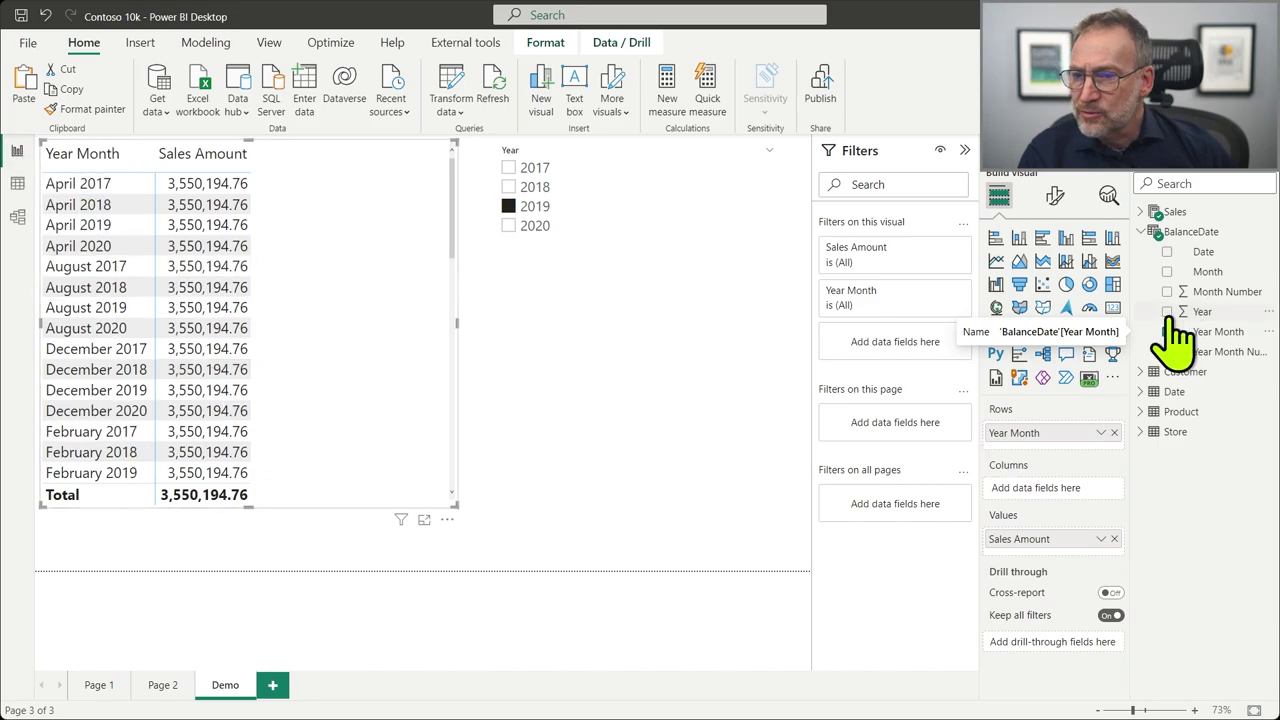
Sort the BalanceDate Year Month column by Year Month Number.
{"action": "left_click", "coordinate": [1215, 332]}
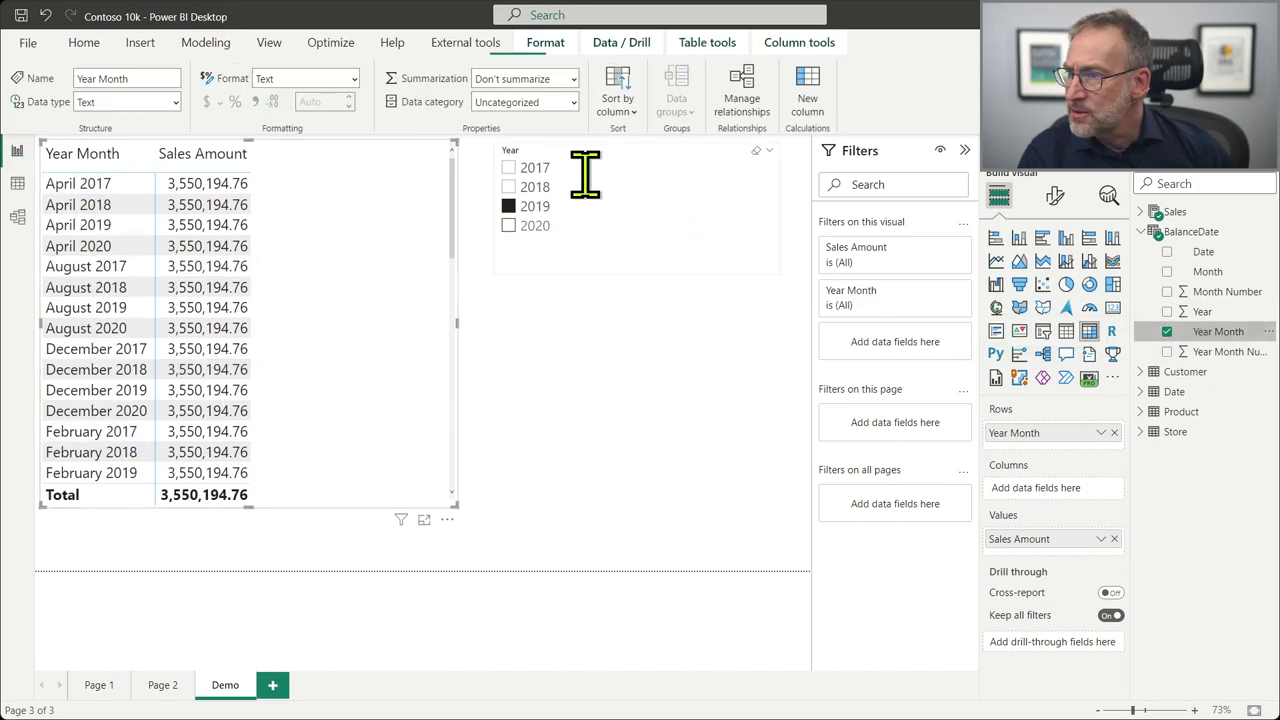
{"action": "left_click", "coordinate": [615, 106]}
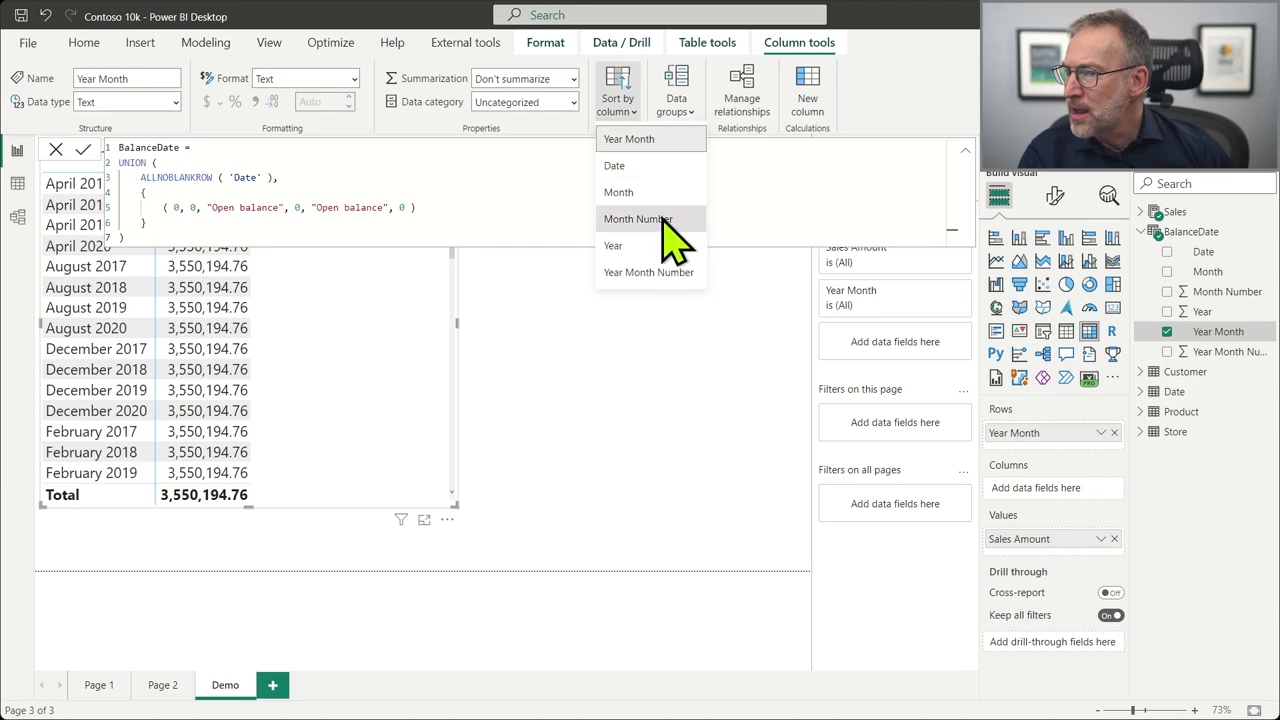
{"action": "left_click", "coordinate": [663, 219]}
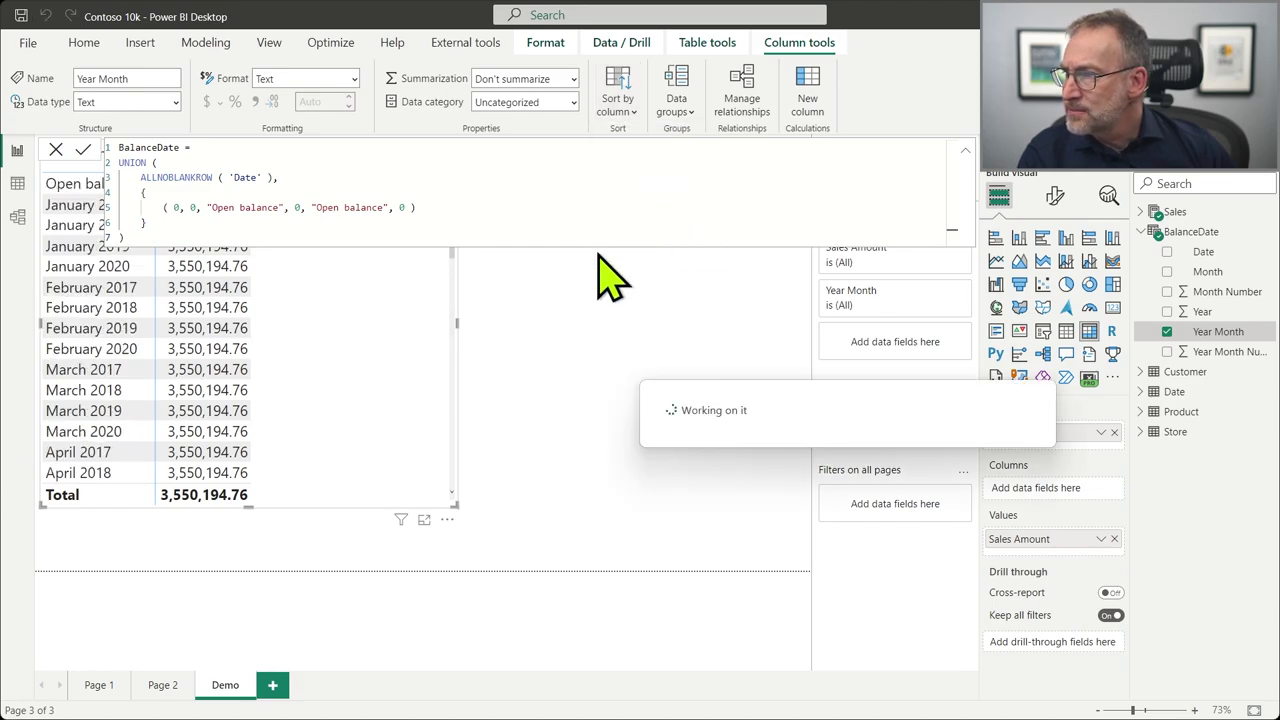
{"action": "left_click", "coordinate": [553, 312]}
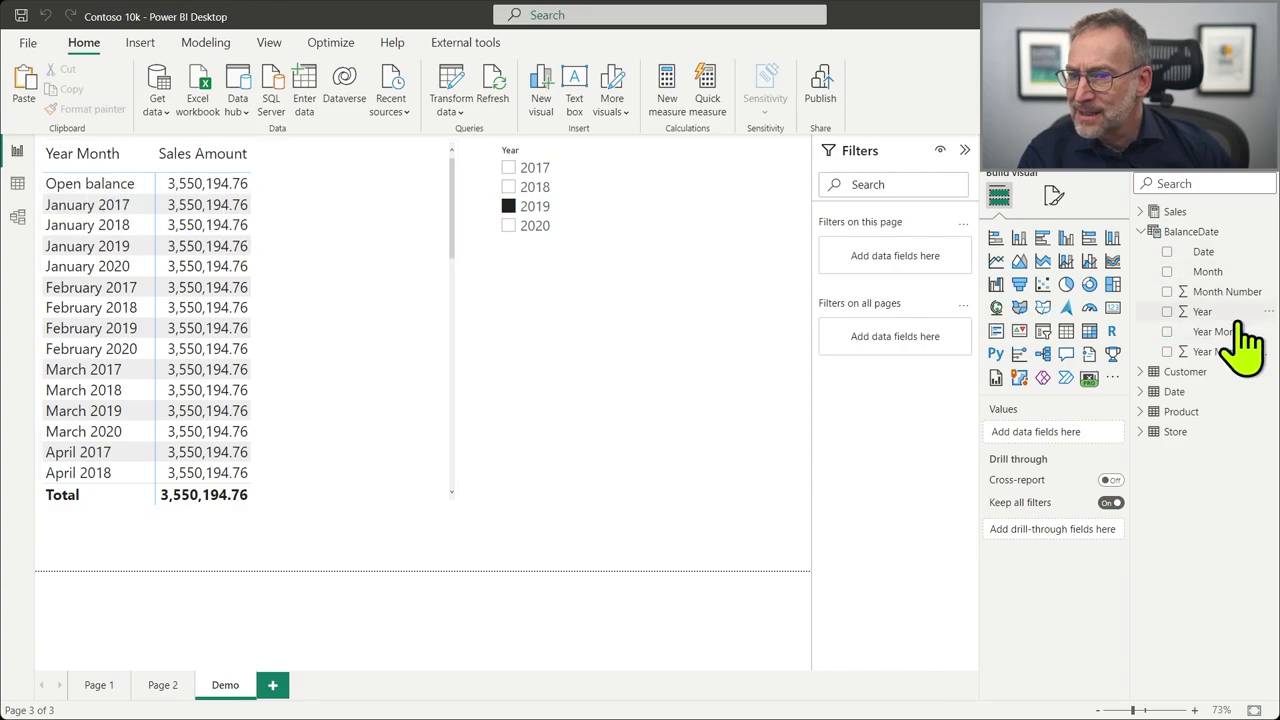
{"action": "left_click", "coordinate": [1222, 272]}
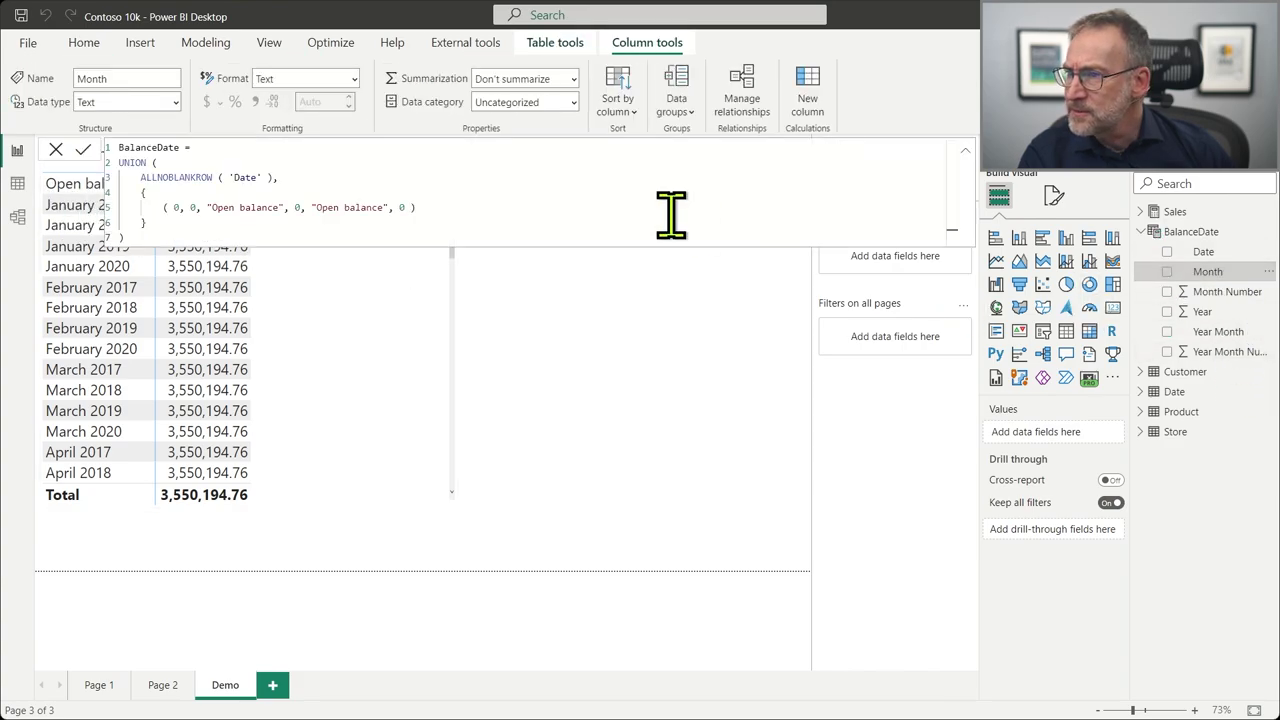
{"action": "left_click", "coordinate": [1222, 332]}
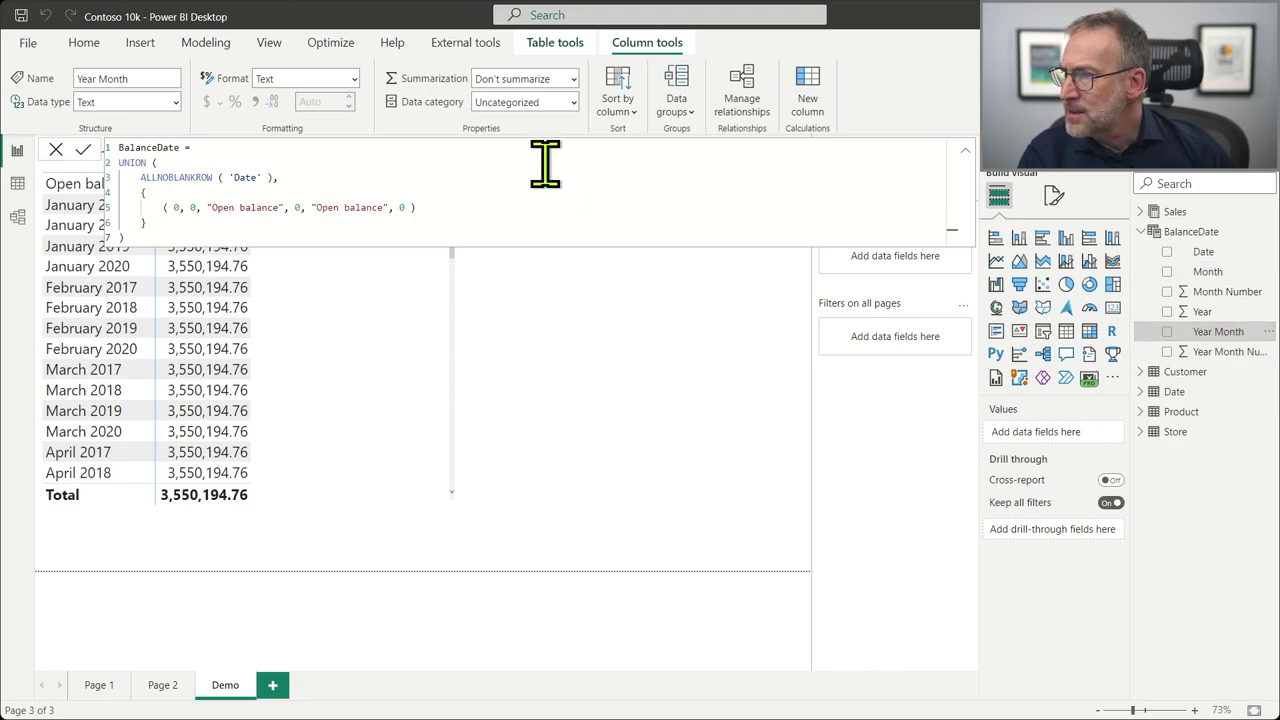
{"action": "left_click", "coordinate": [634, 112]}
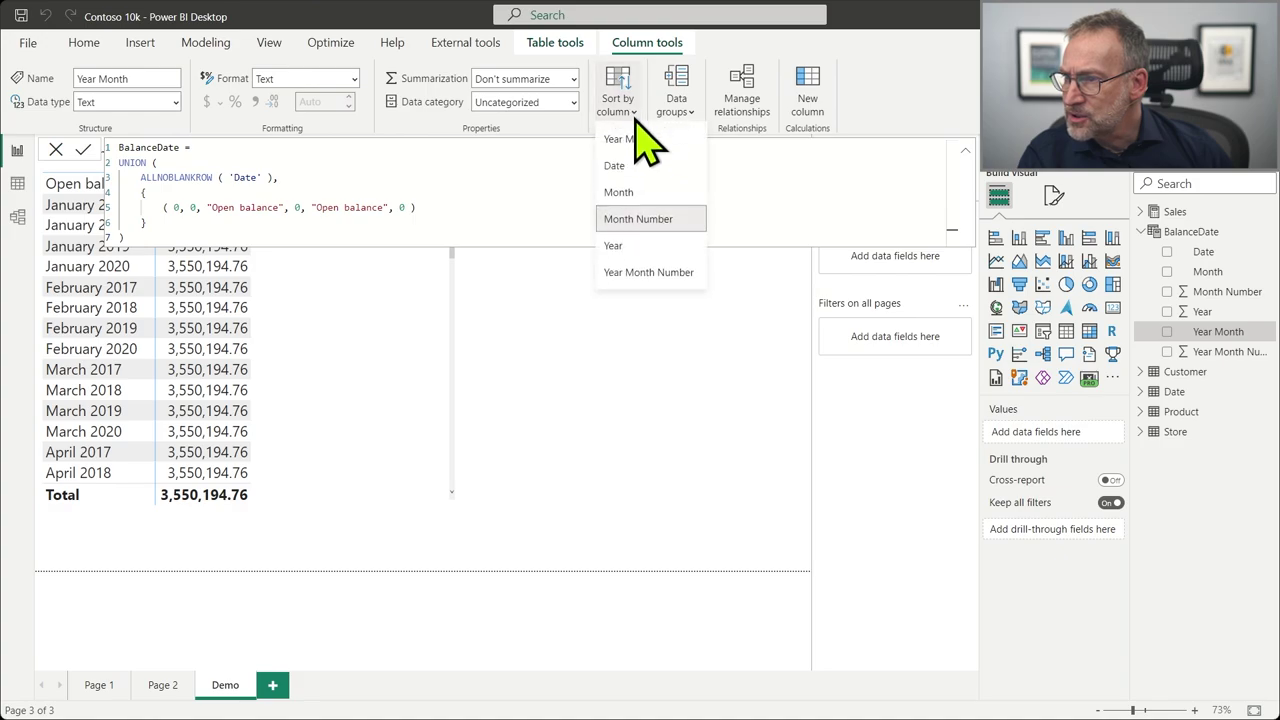
{"action": "left_click", "coordinate": [665, 264]}
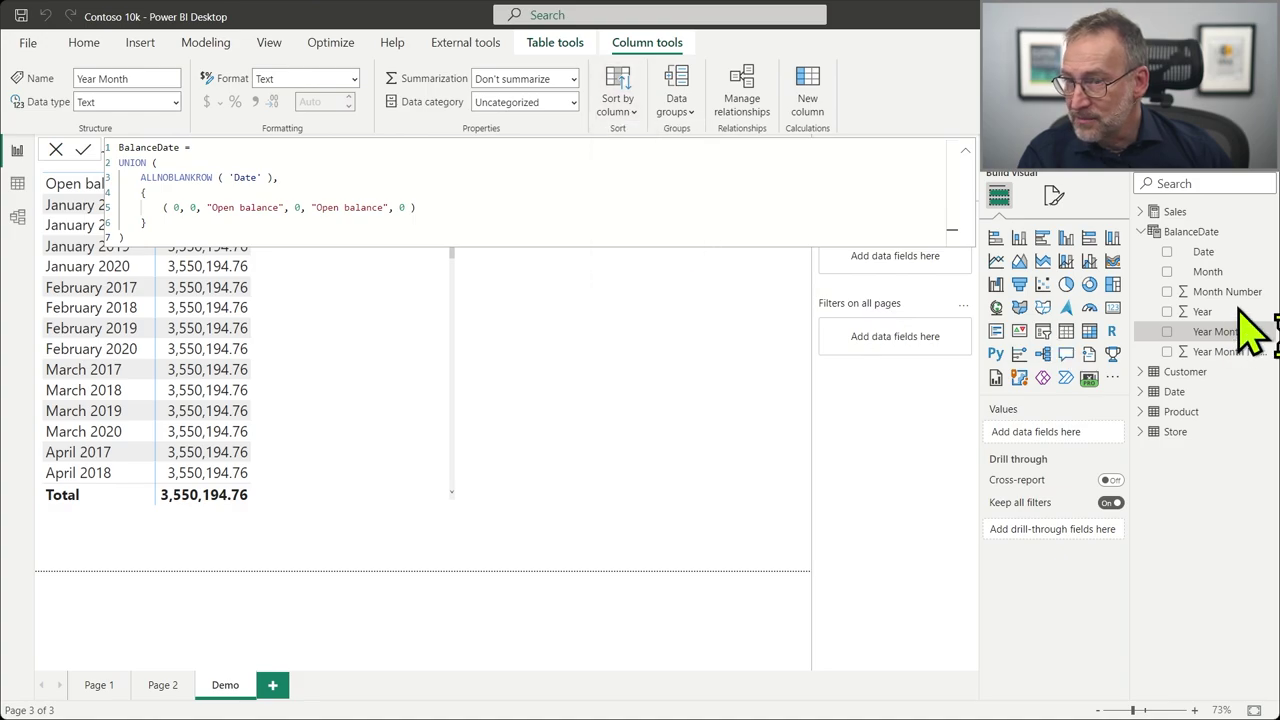
Sort the BalanceDate Month column by Month Number.
{"action": "left_click", "coordinate": [1212, 272]}
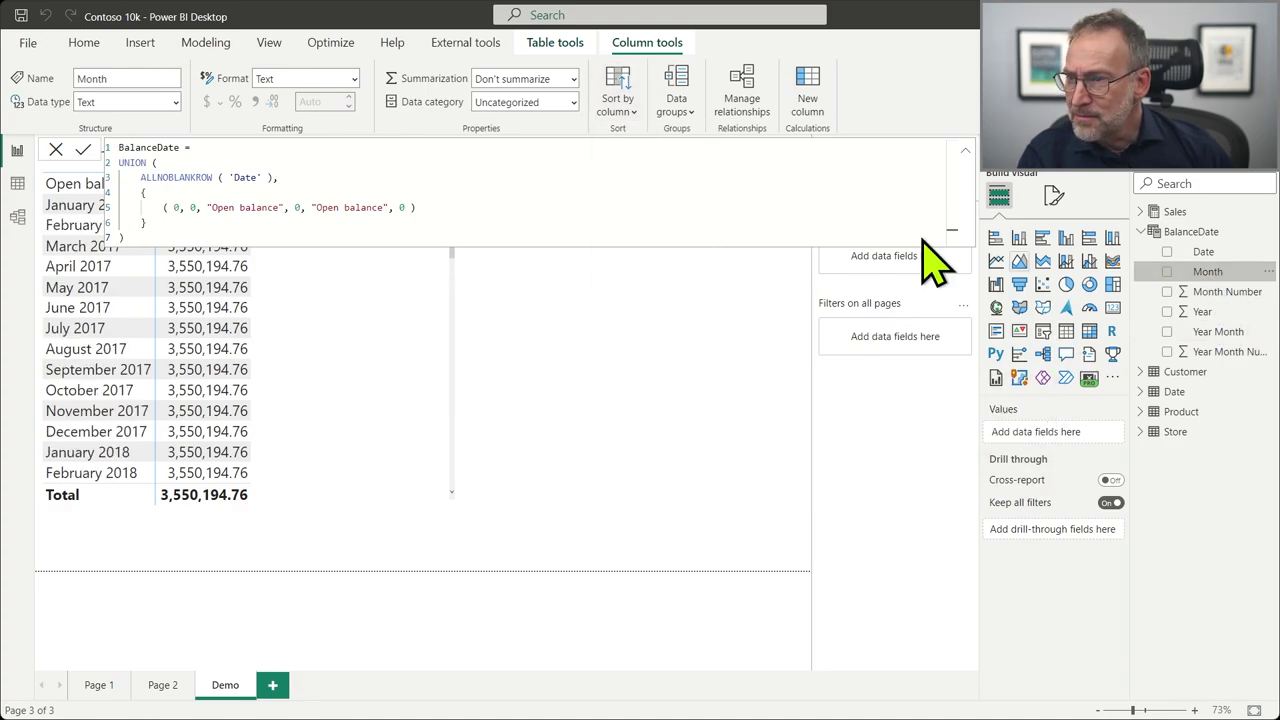
{"action": "left_click", "coordinate": [620, 106]}
{"action": "left_click", "coordinate": [668, 192]}
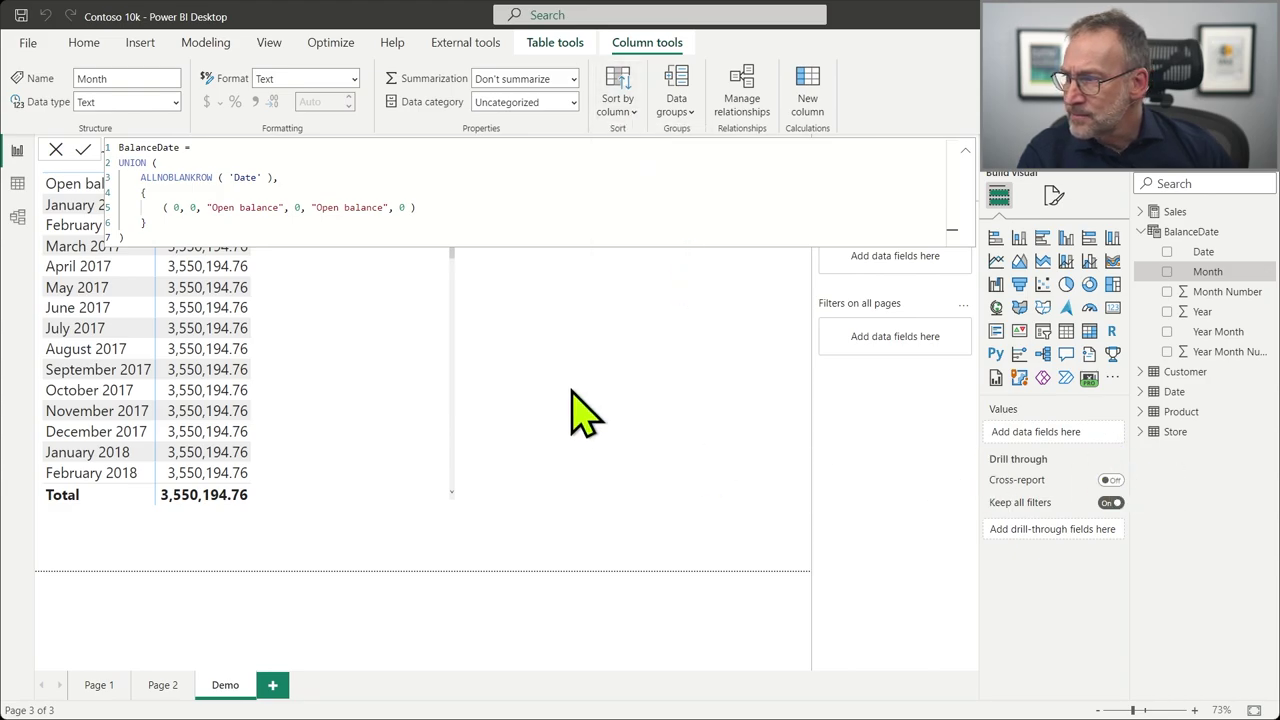
{"action": "left_click", "coordinate": [456, 368]}
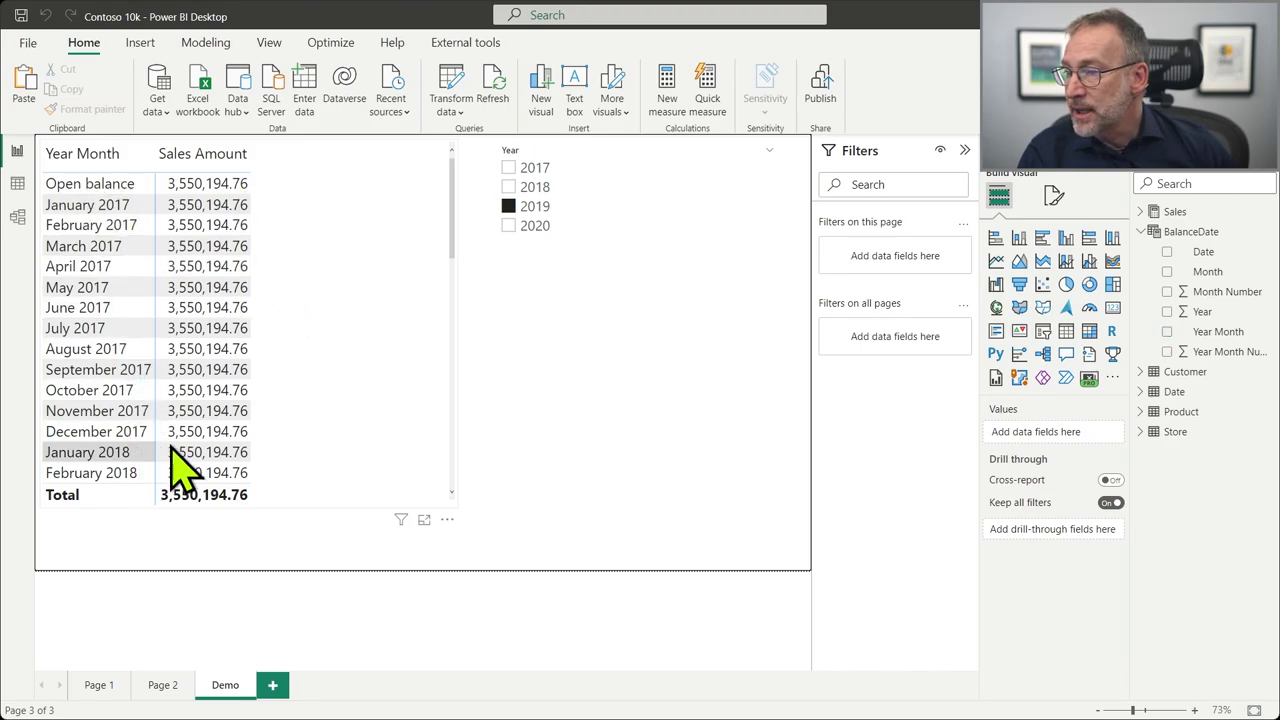
{"action": "left_click", "coordinate": [17, 218]}
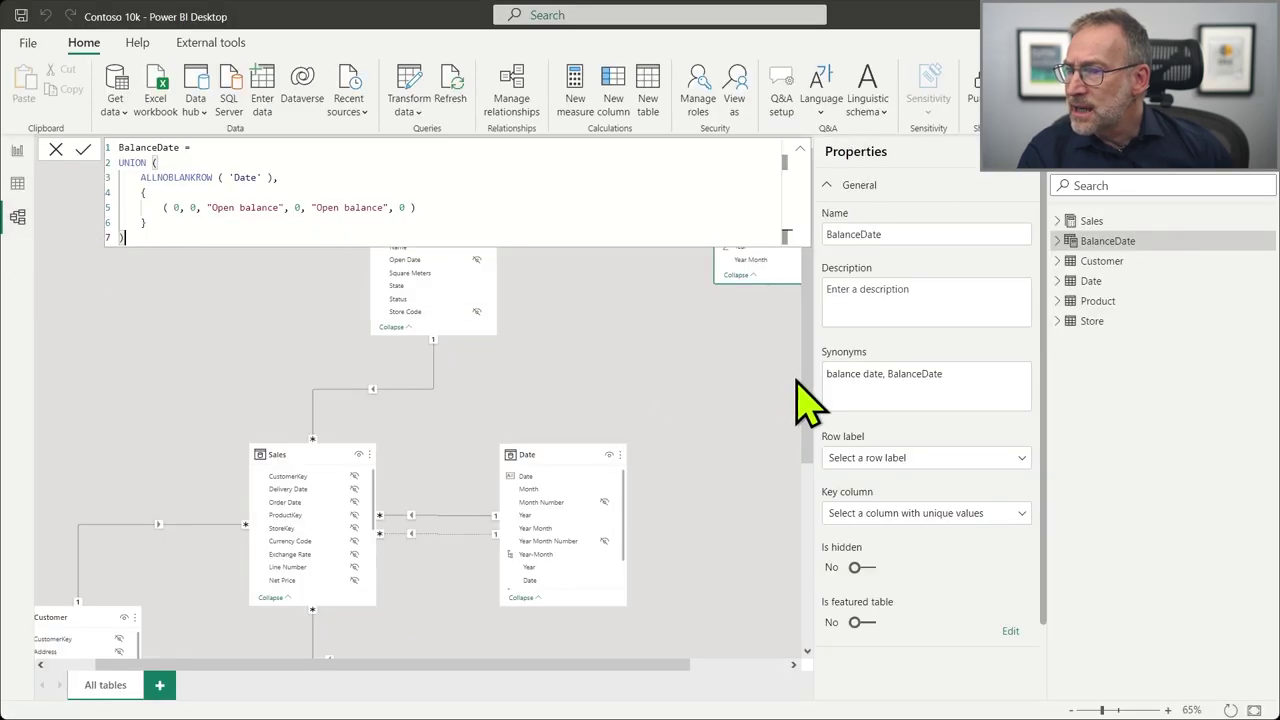
Drag the BalanceDate card to the diagram's top right, beside Store and above Date.
{"action": "left_click", "coordinate": [655, 330]}
{"action": "left_click_drag", "start_coordinate": [749, 147], "coordinate": [229, 289]}
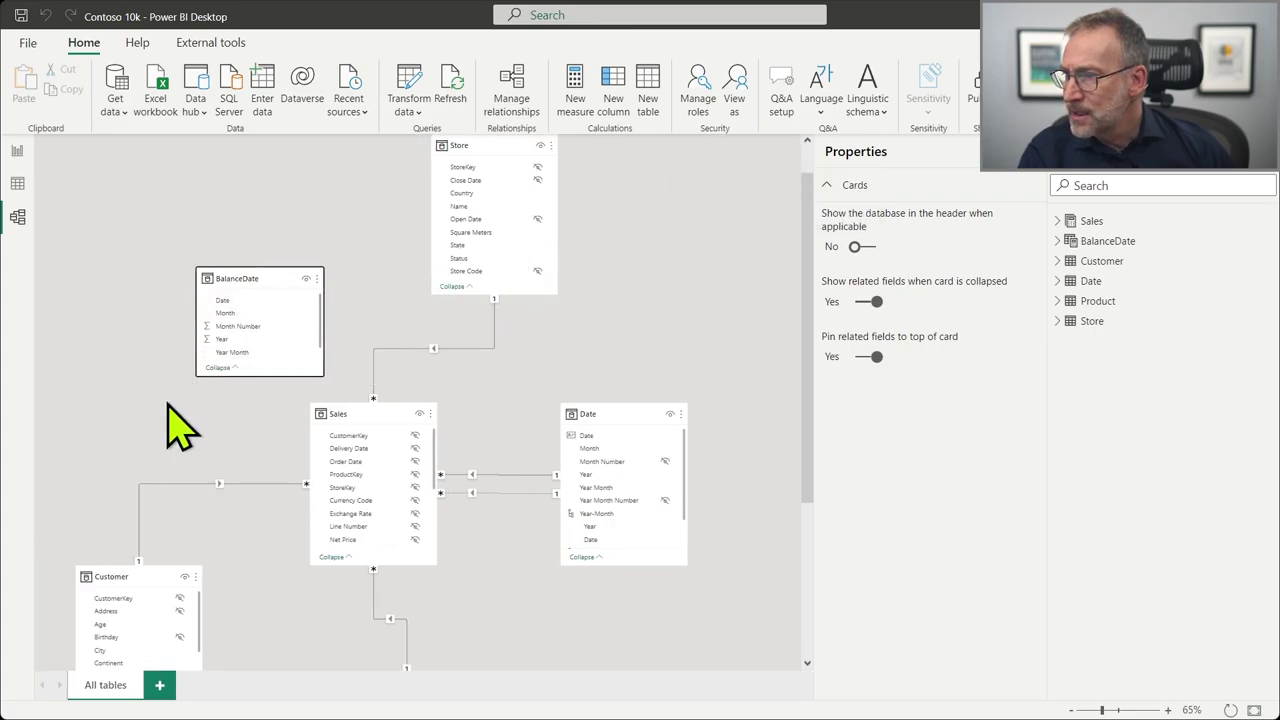
{"action": "scroll", "coordinate": [200, 414], "scroll_direction": "up", "scroll_amount": 2}
{"action": "scroll", "coordinate": [340, 325], "scroll_direction": "up", "scroll_amount": 1}
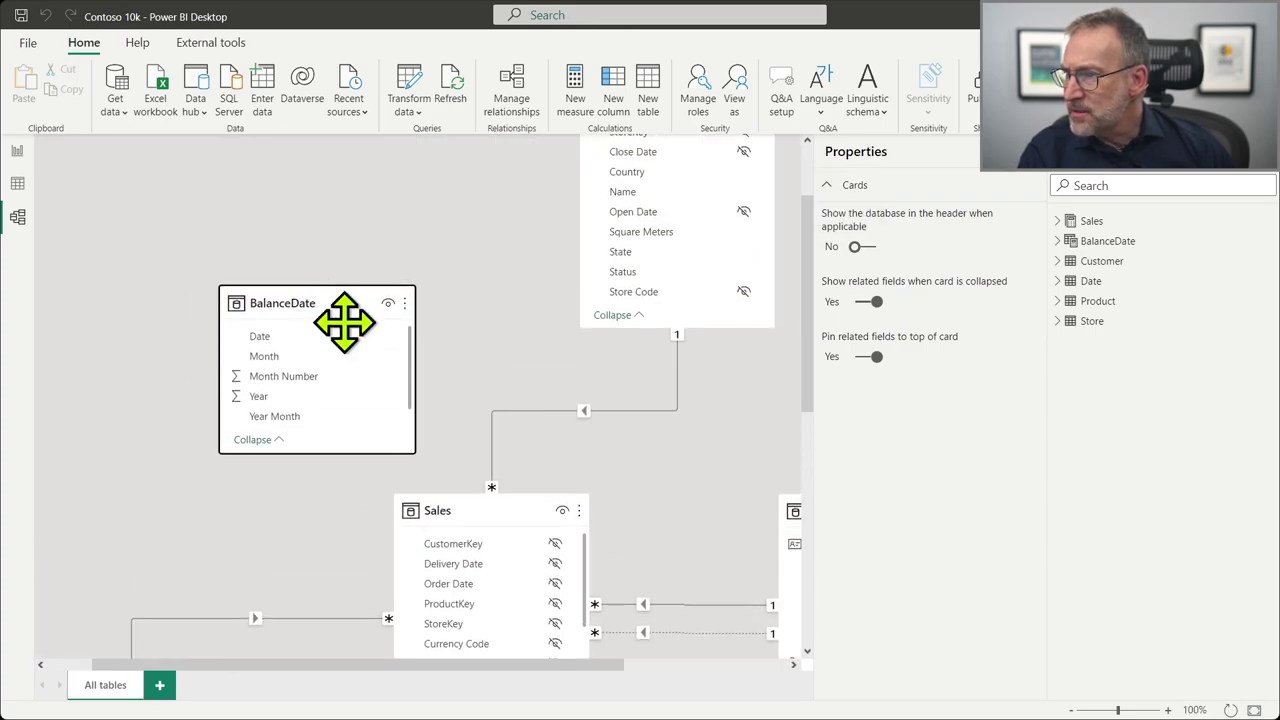
{"action": "left_click_drag", "start_coordinate": [343, 300], "coordinate": [261, 308]}
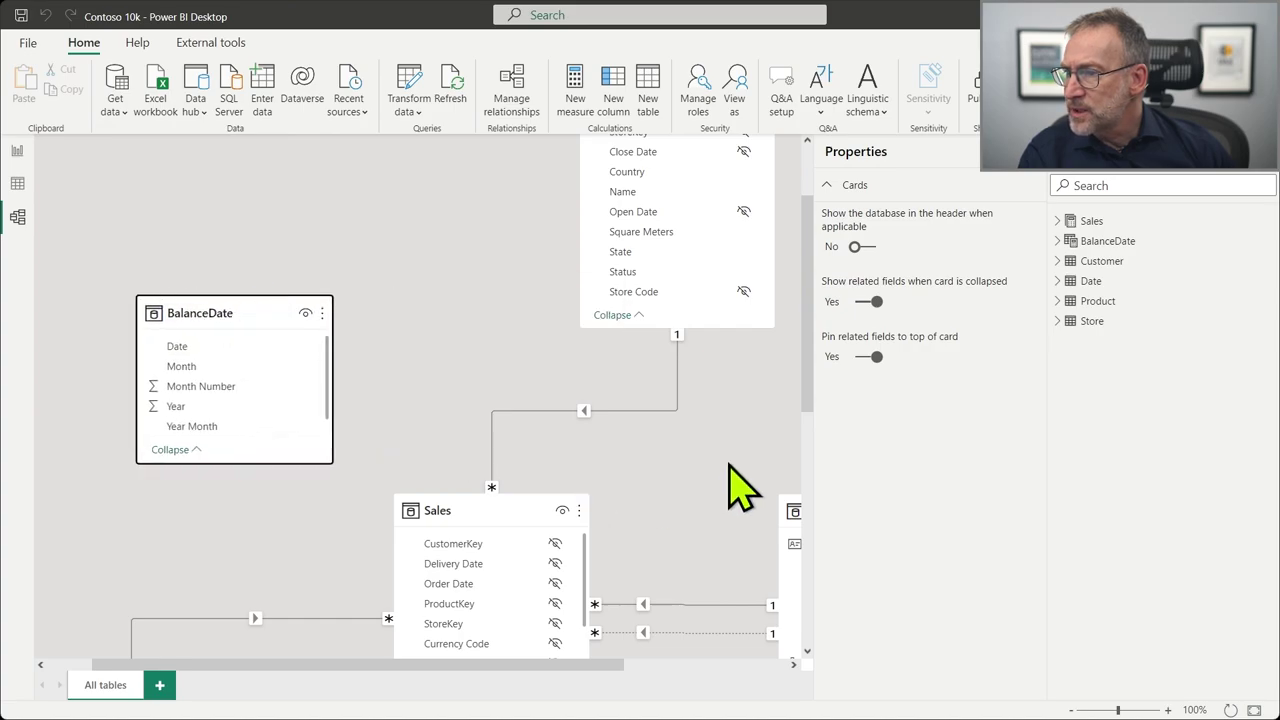
{"action": "scroll", "coordinate": [740, 488], "scroll_direction": "down", "scroll_amount": 1}
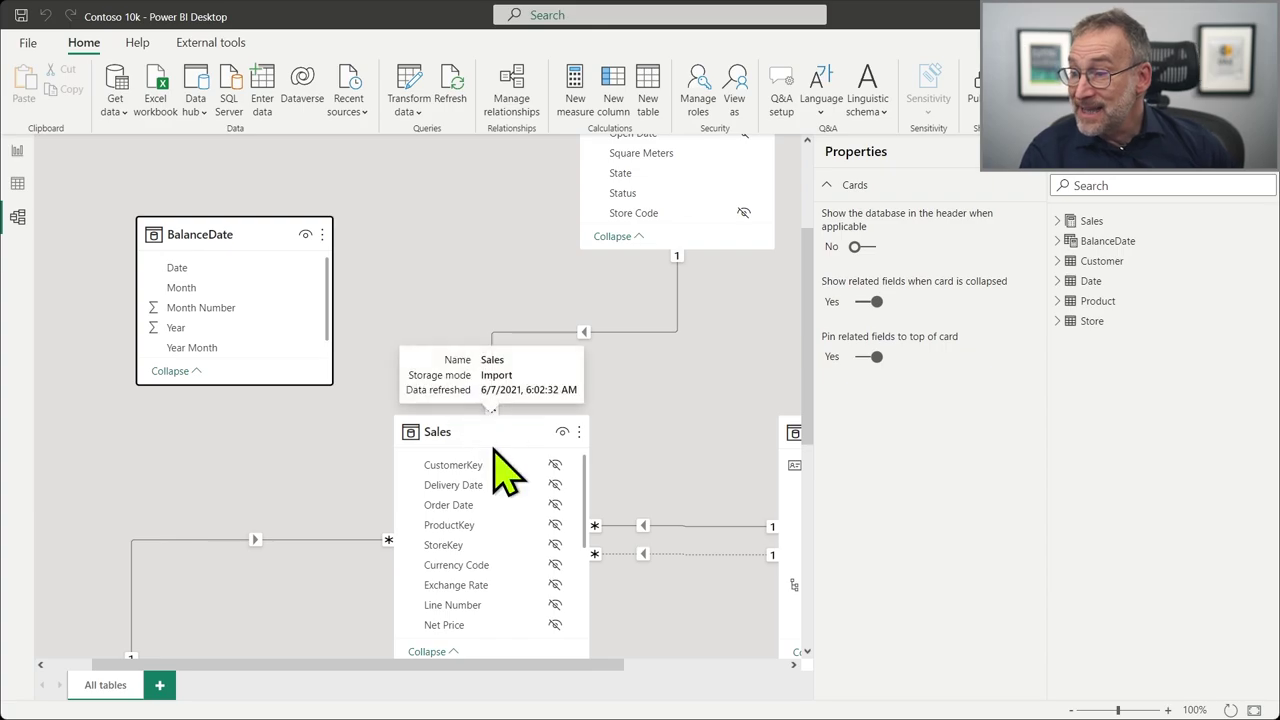
{"action": "left_click_drag", "start_coordinate": [207, 243], "coordinate": [232, 268]}
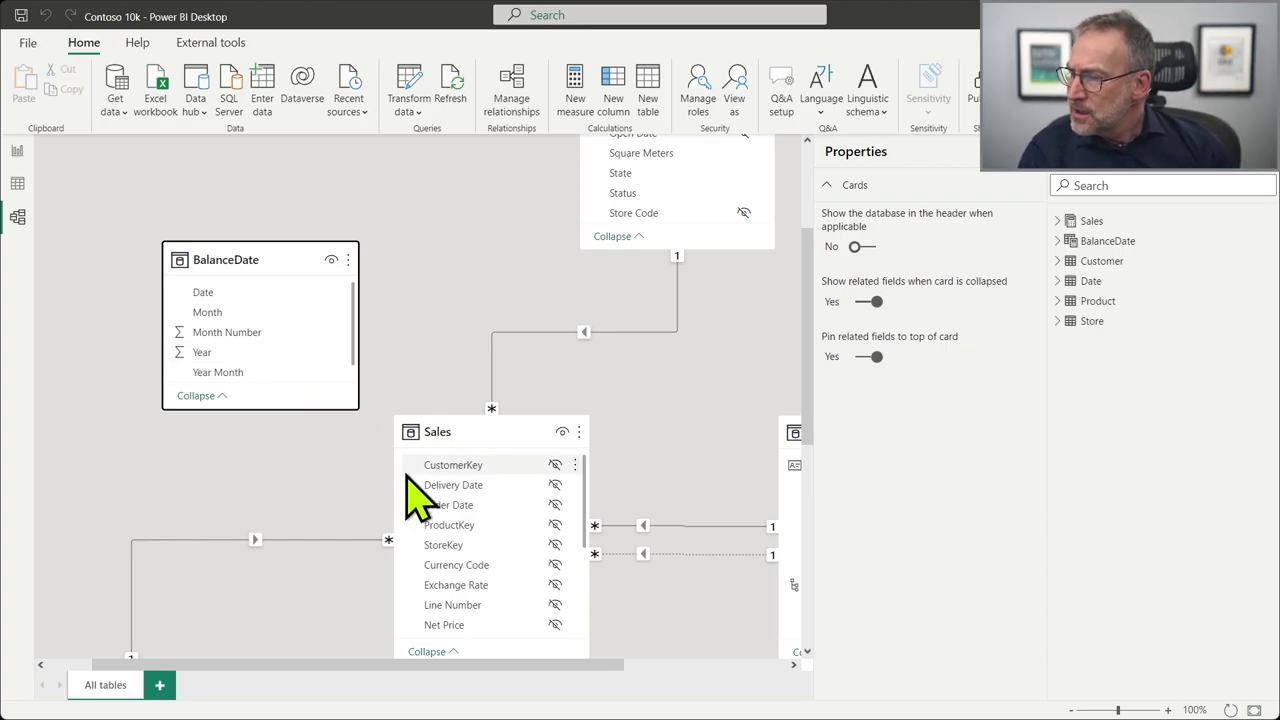
{"action": "mouse_move", "coordinate": [240, 262]}
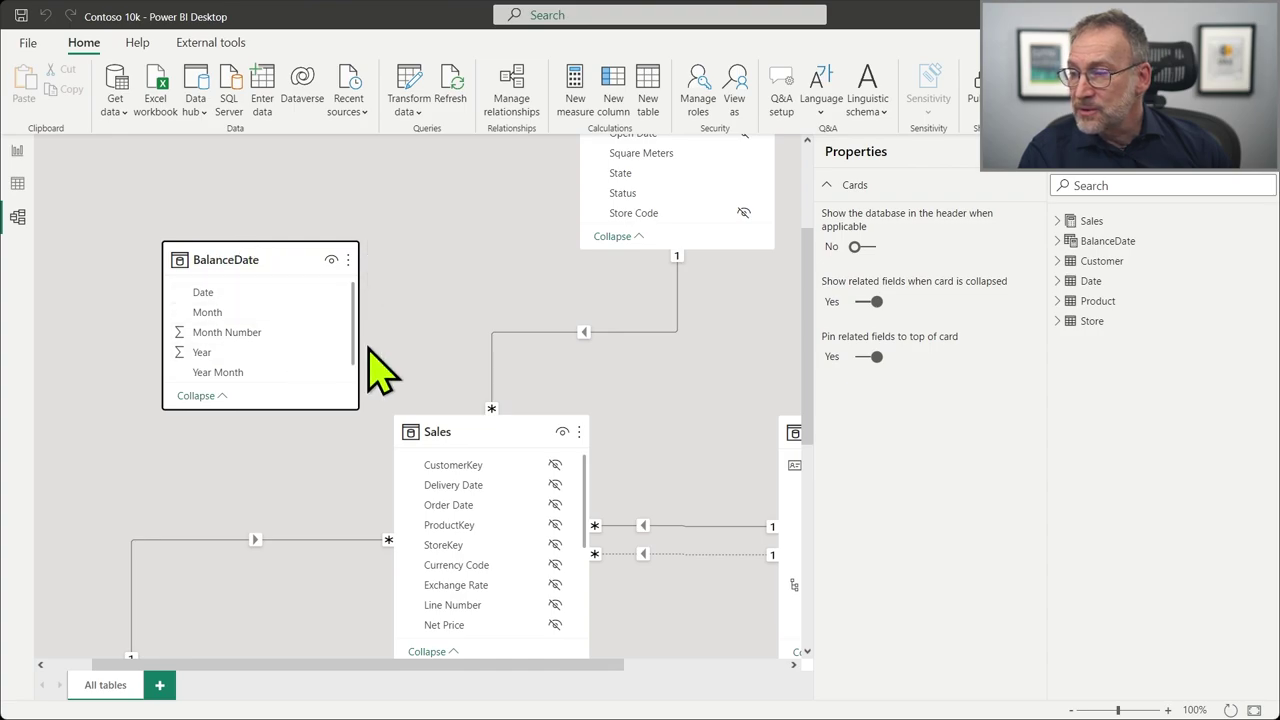
{"action": "scroll", "coordinate": [612, 370], "scroll_direction": "down", "scroll_amount": 1}
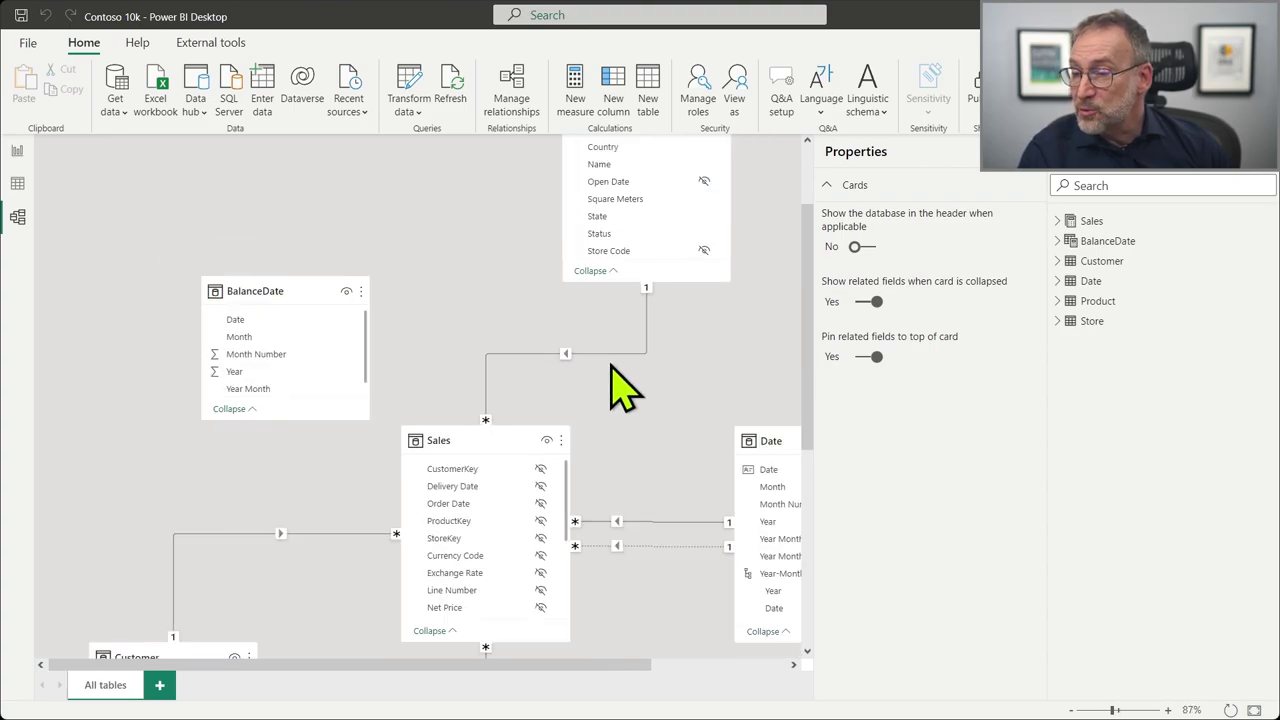
{"action": "left_click_drag", "start_coordinate": [564, 683], "coordinate": [700, 682]}
{"action": "left_click_drag", "start_coordinate": [143, 291], "coordinate": [654, 177]}
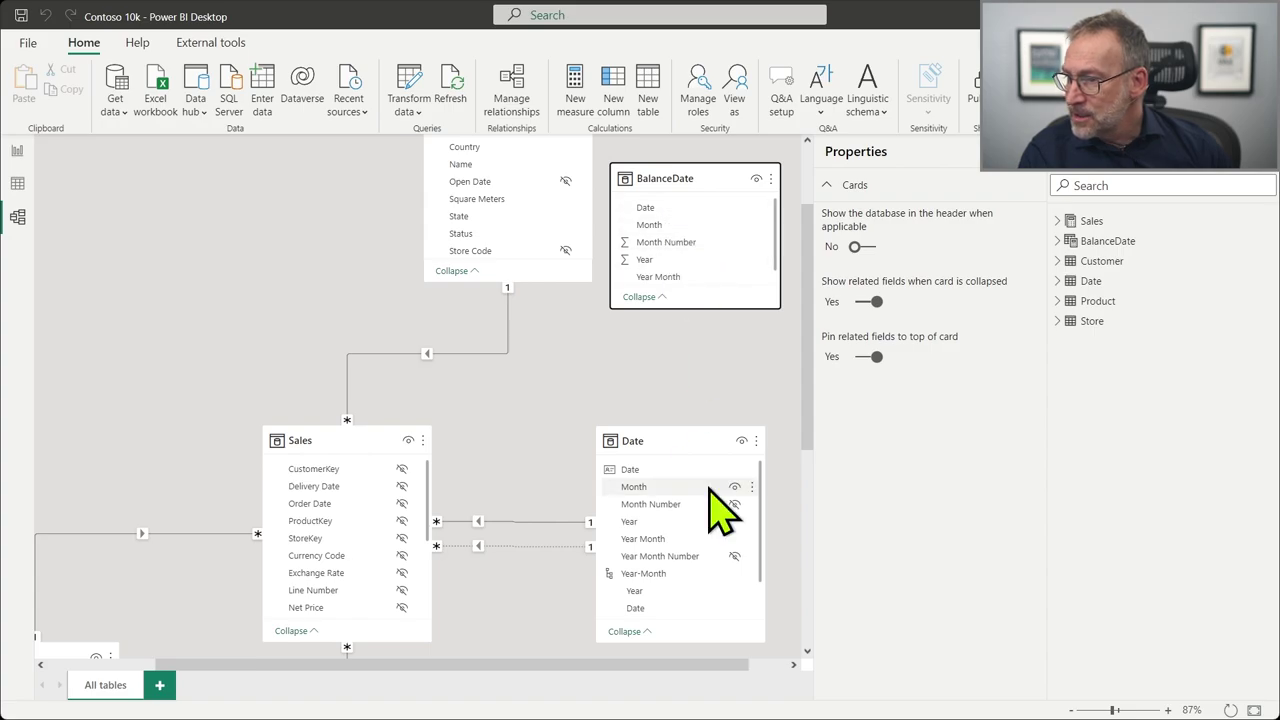
Link Date[Date] to BalanceDate[Date] in the model diagram and select the new relationship.
{"action": "left_click_drag", "start_coordinate": [686, 470], "coordinate": [703, 207]}
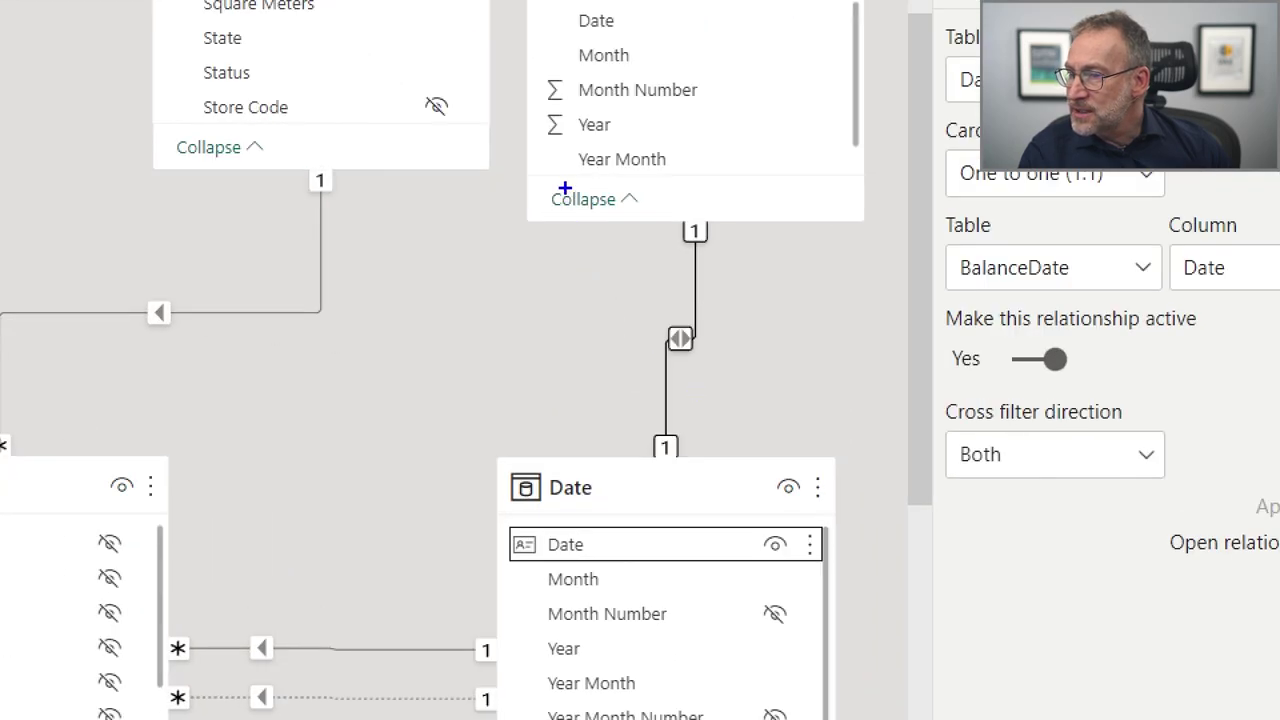
{"action": "mouse_move", "coordinate": [553, 158]}
{"action": "left_mouse_down"}
{"action": "mouse_move", "coordinate": [738, 468]}
{"action": "mouse_move", "coordinate": [782, 490]}
{"action": "left_mouse_up"}
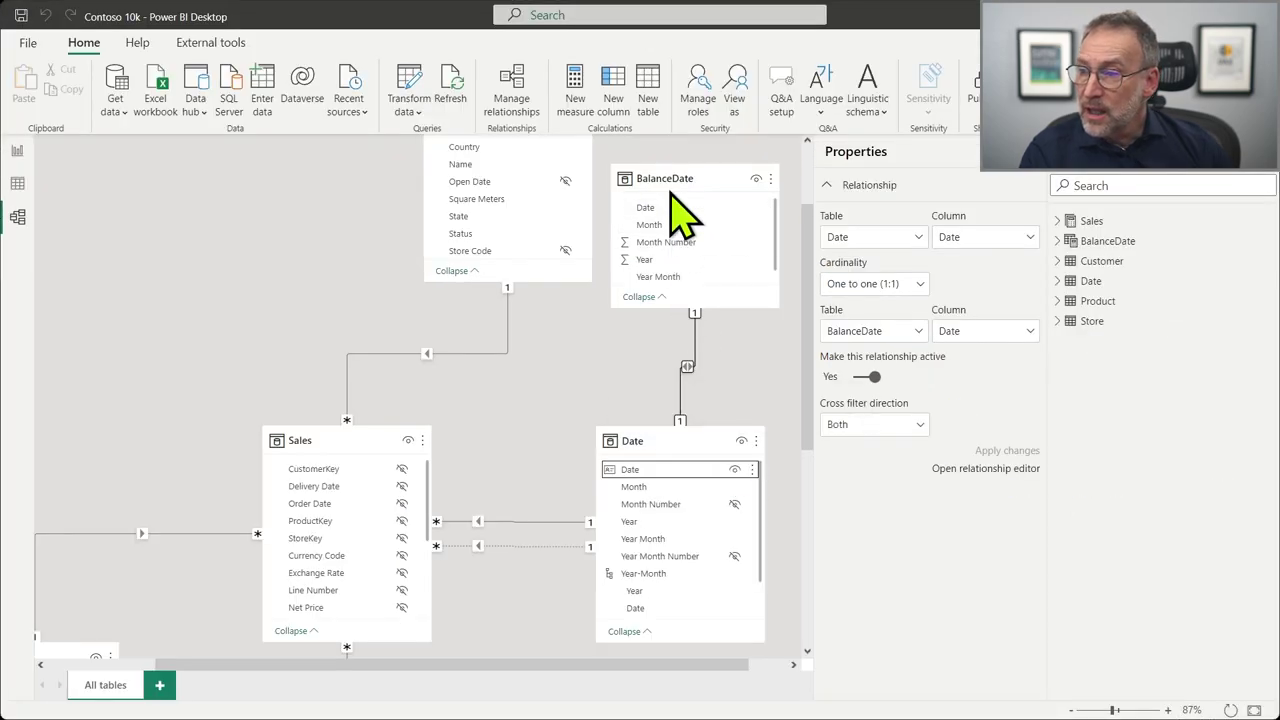
{"action": "left_click", "coordinate": [668, 180]}
{"action": "left_click", "coordinate": [663, 441]}
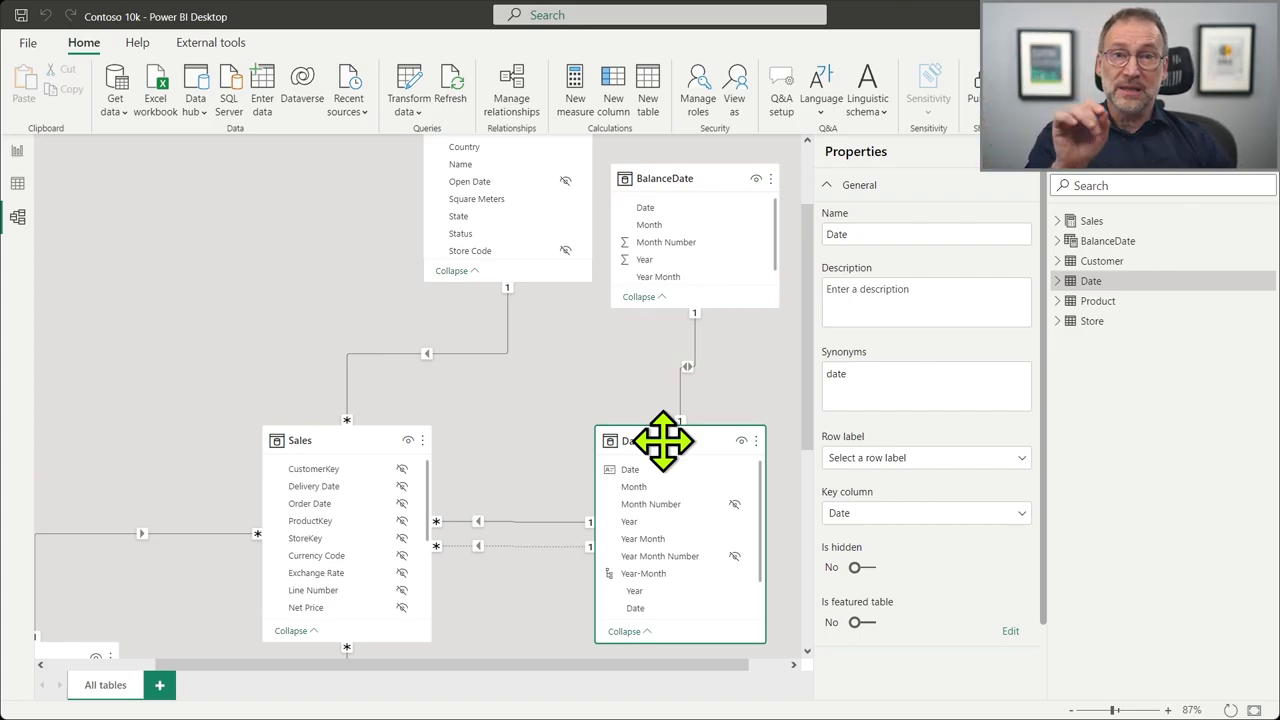
{"action": "left_click", "coordinate": [690, 176]}
{"action": "left_click", "coordinate": [665, 390]}
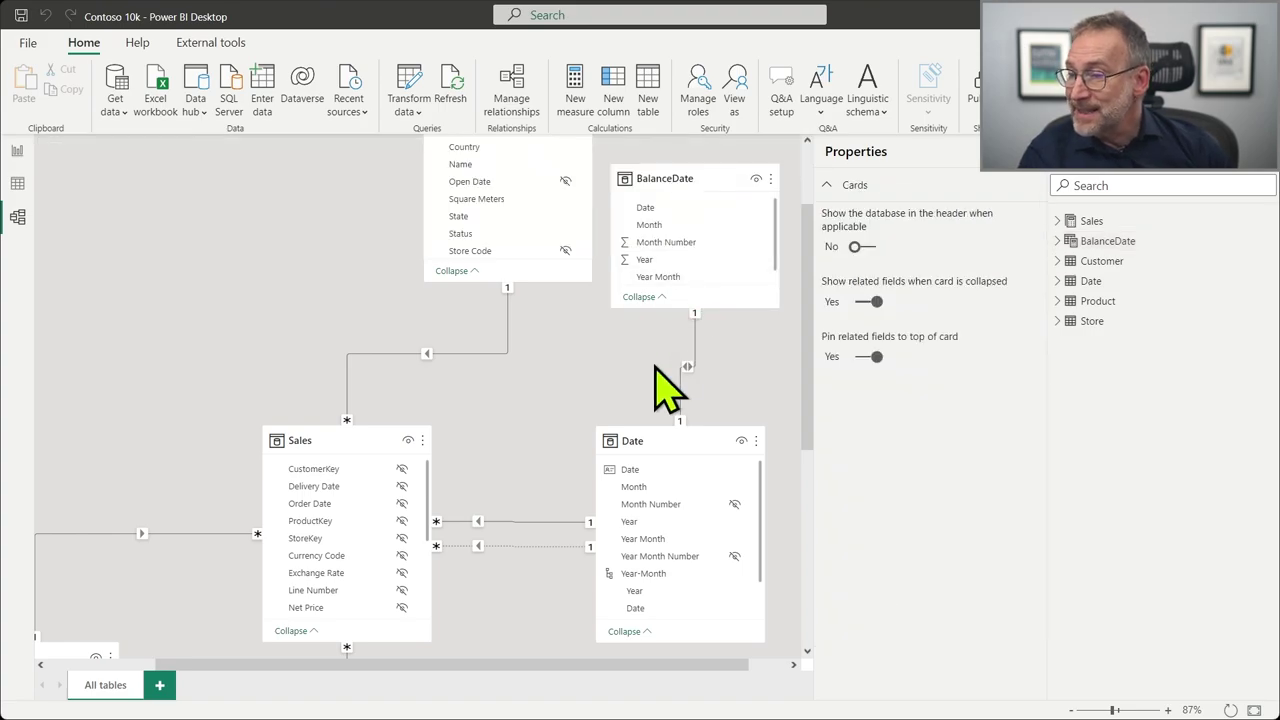
{"action": "left_click", "coordinate": [664, 186]}
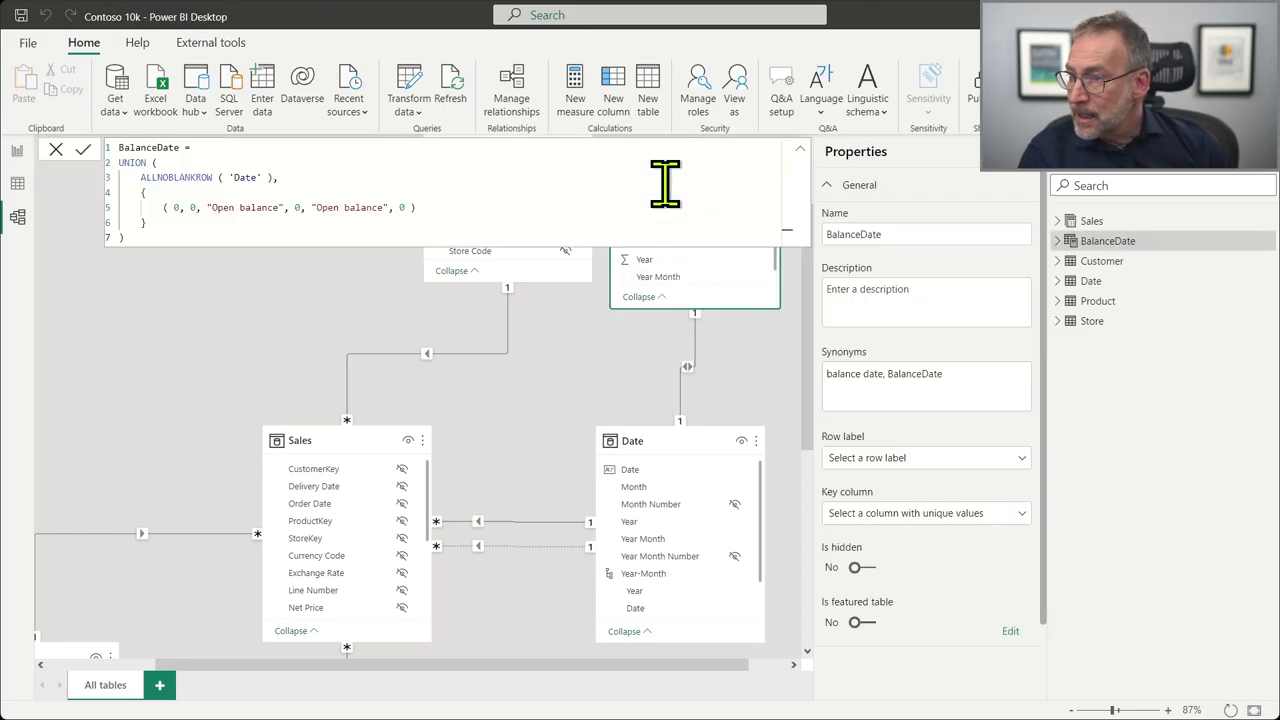
{"action": "left_click", "coordinate": [697, 368]}
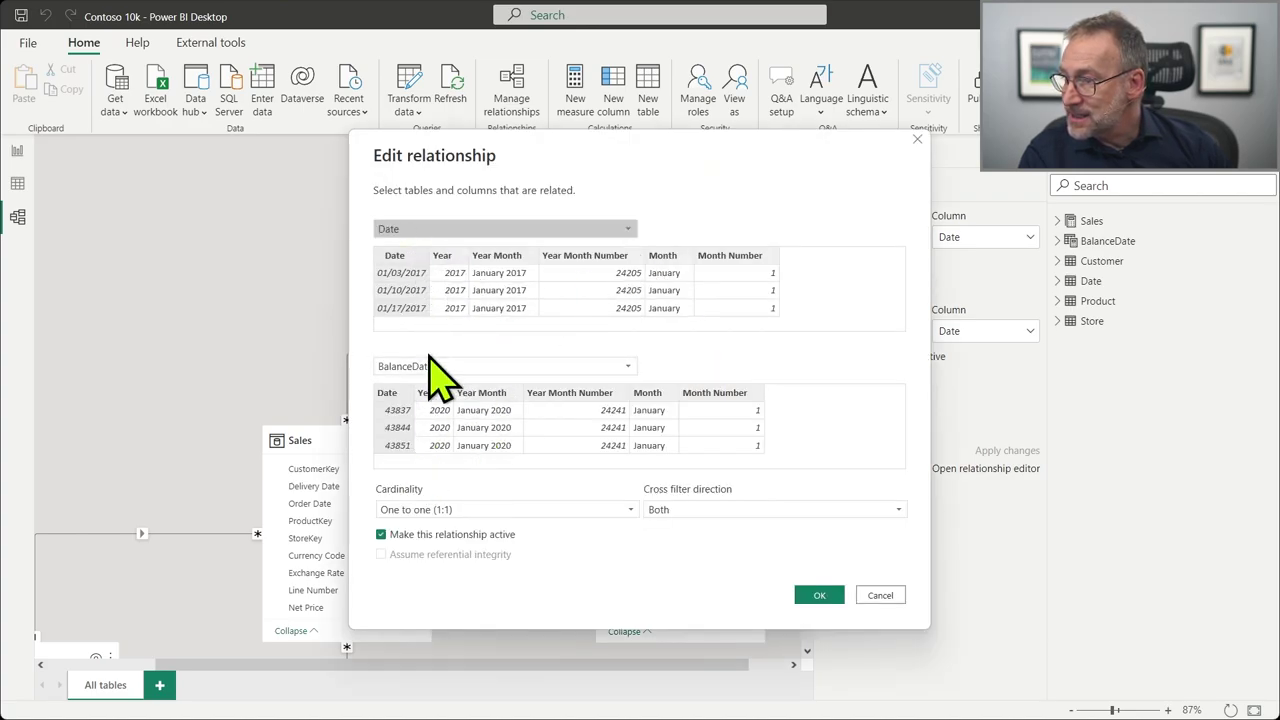
Set the Date–BalanceDate relationship to Many to one (*:1) with Single cross-filter direction.
{"action": "left_click", "coordinate": [420, 510]}
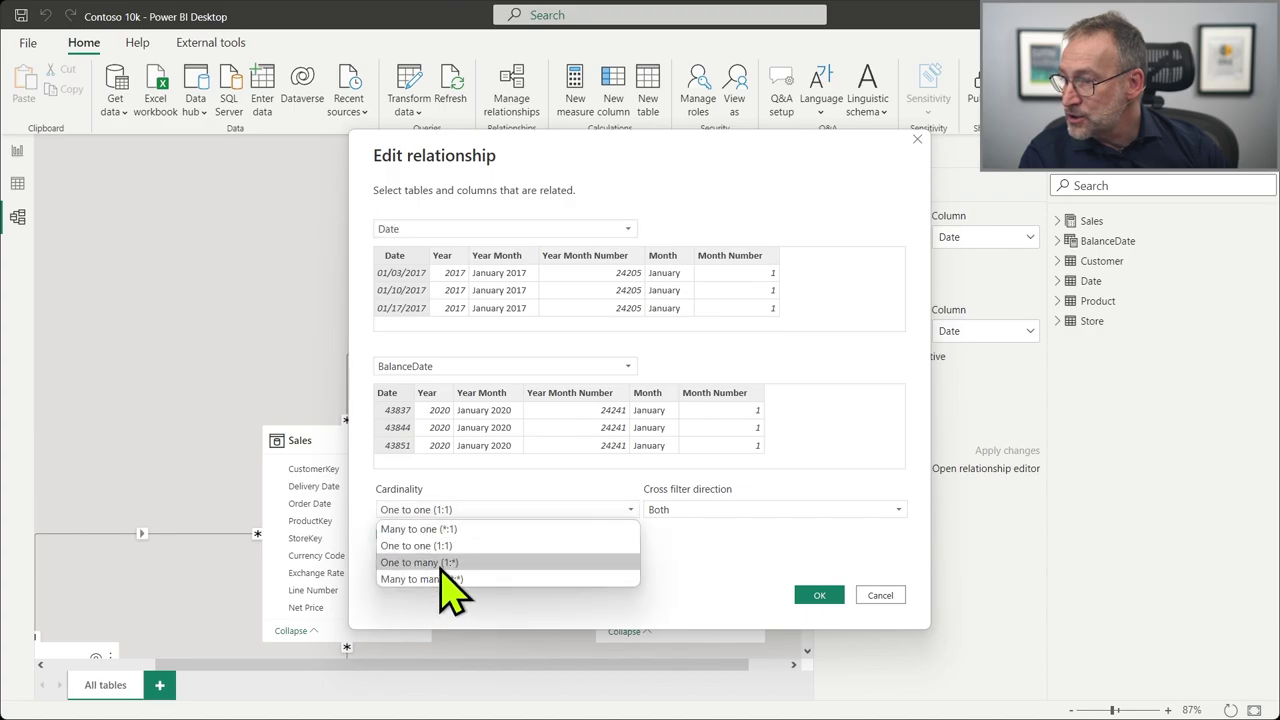
{"action": "left_click", "coordinate": [420, 562]}
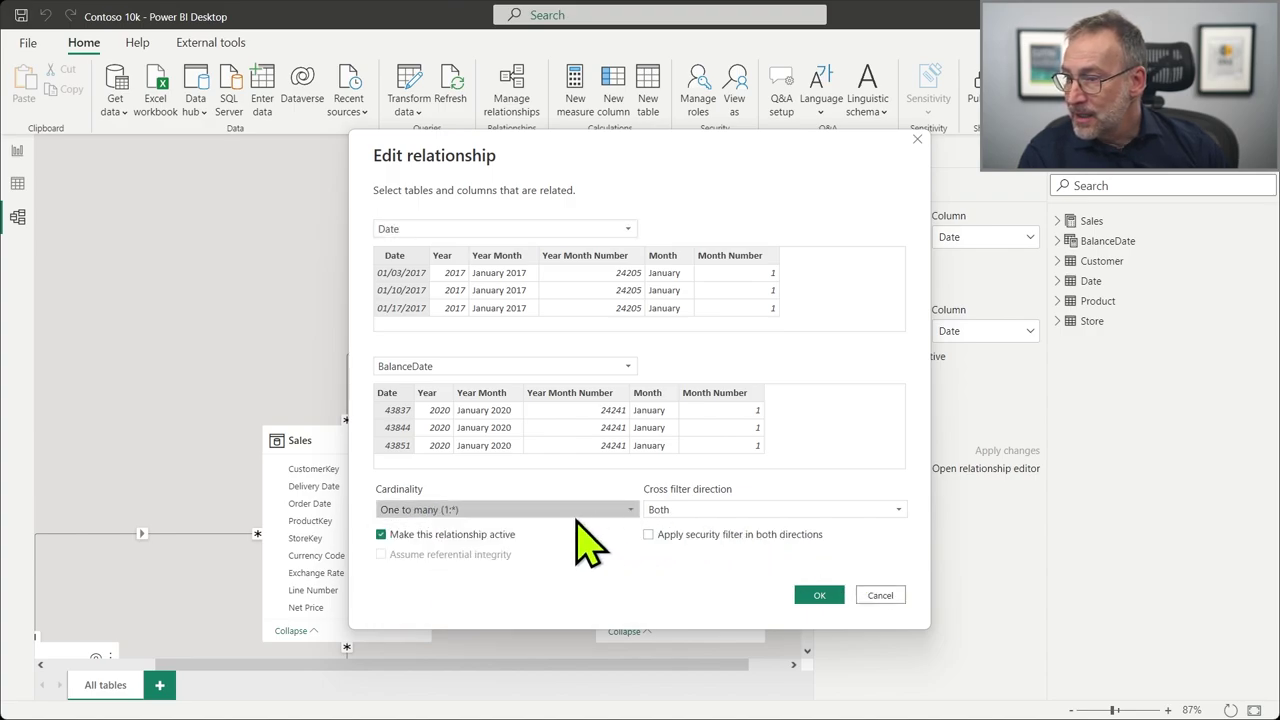
{"action": "left_click", "coordinate": [484, 510]}
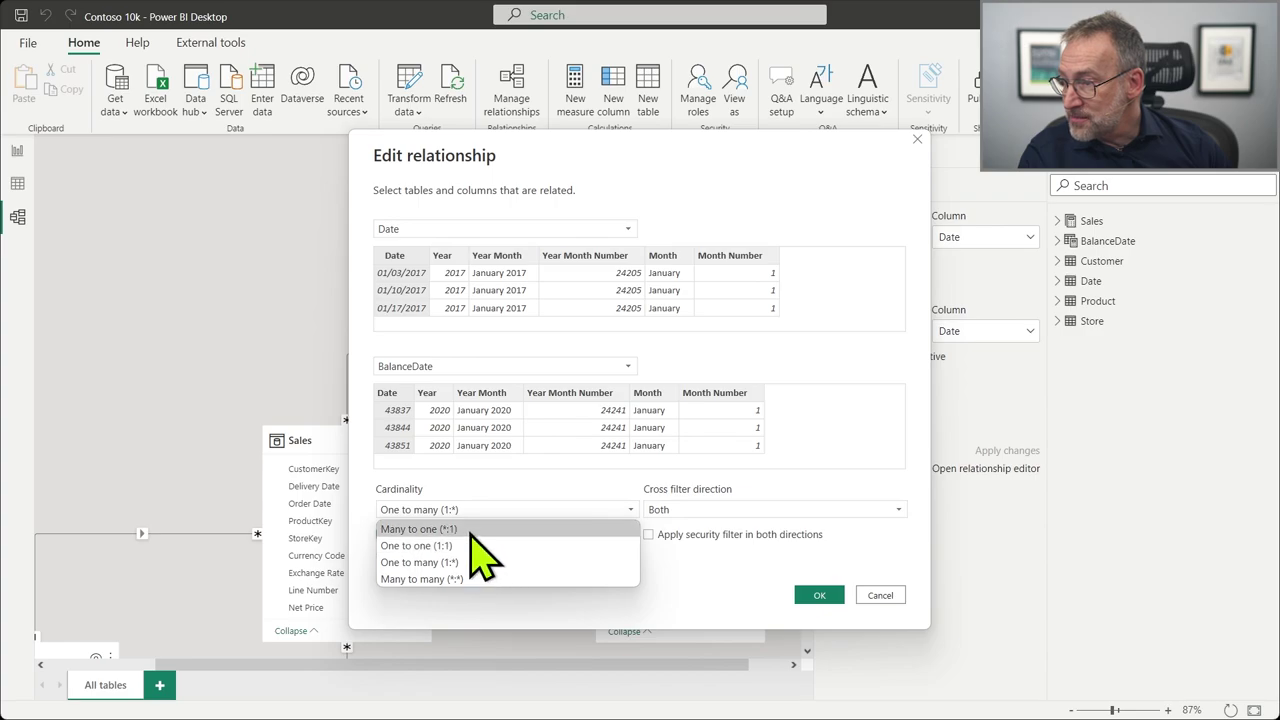
{"action": "left_click", "coordinate": [484, 529]}
{"action": "left_click", "coordinate": [668, 512]}
{"action": "left_click", "coordinate": [686, 530]}
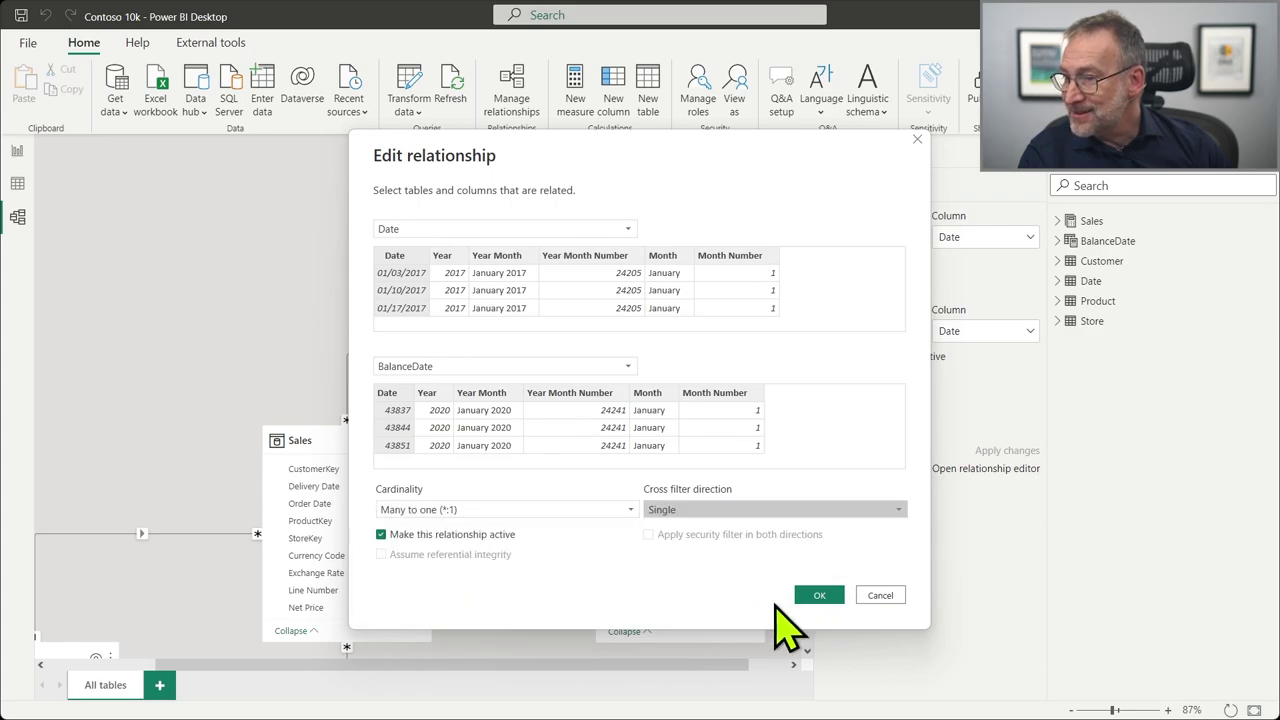
{"action": "left_click", "coordinate": [819, 595]}
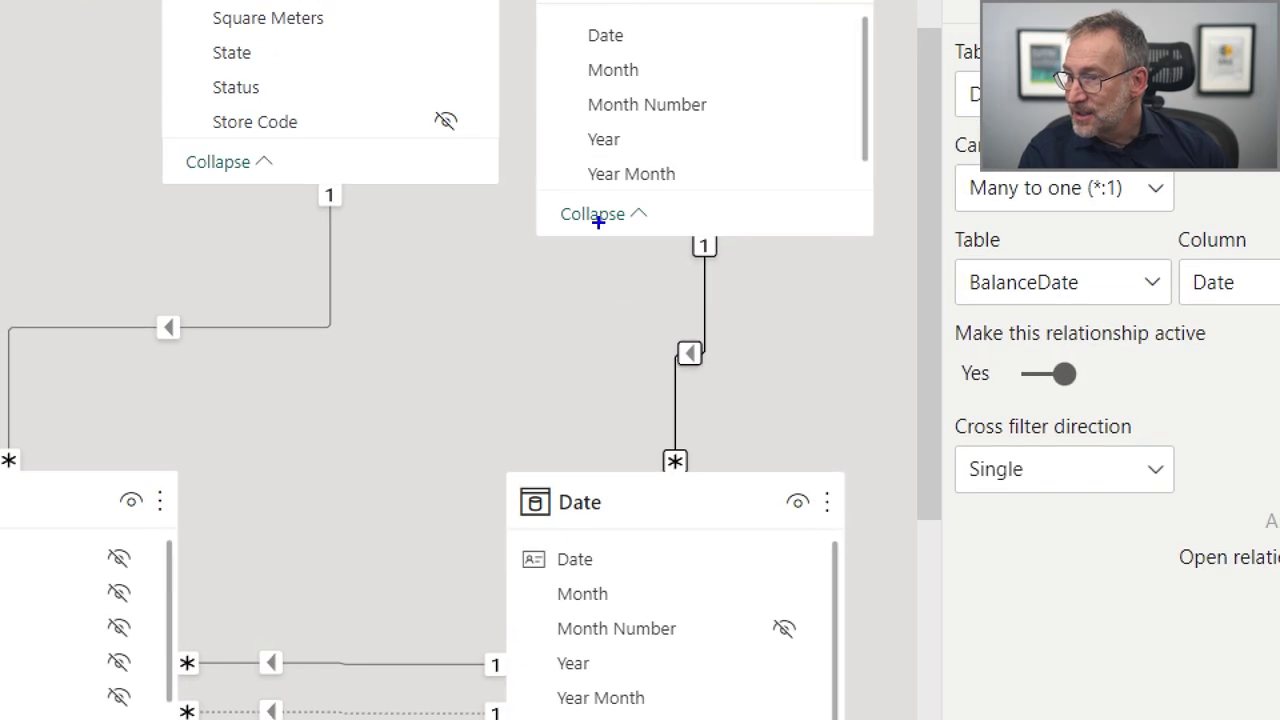
Review the Date and BalanceDate tables, then return to the Demo report page.
{"action": "mouse_move", "coordinate": [590, 158]}
{"action": "left_mouse_down"}
{"action": "mouse_move", "coordinate": [717, 500]}
{"action": "mouse_move", "coordinate": [750, 522]}
{"action": "left_mouse_up"}
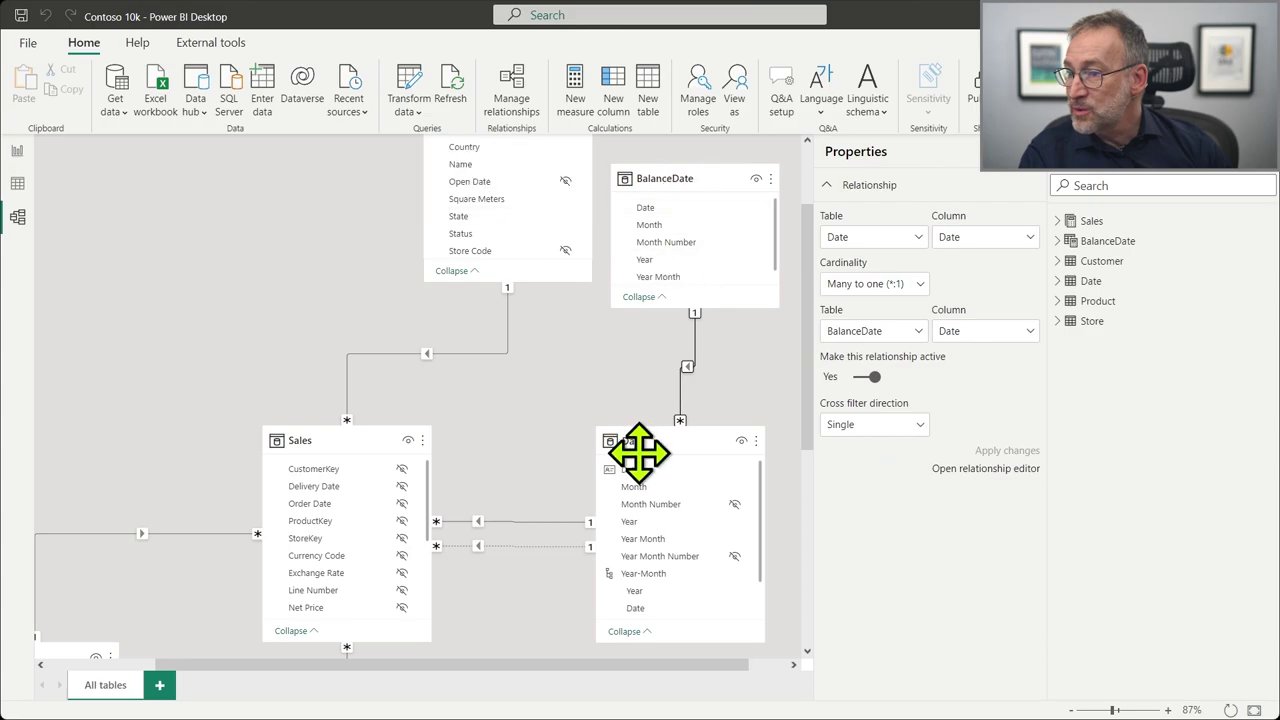
{"action": "left_click", "coordinate": [591, 525]}
{"action": "left_click", "coordinate": [680, 180]}
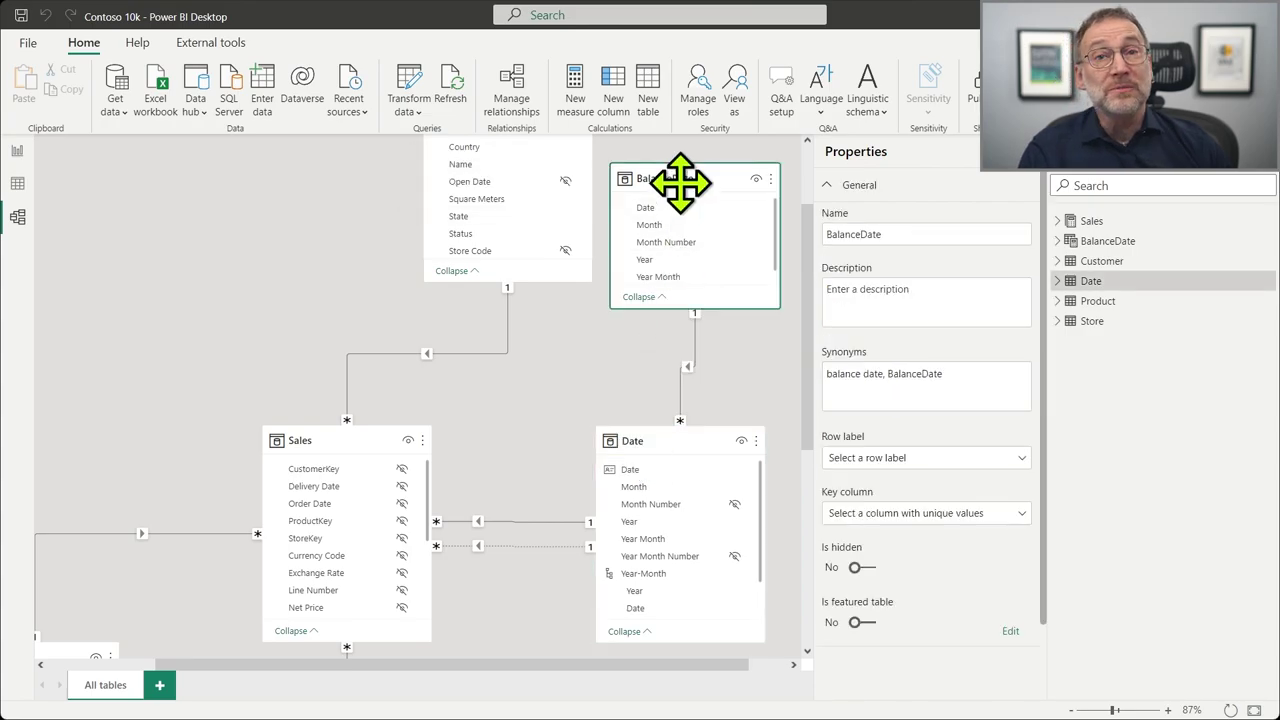
{"action": "left_click", "coordinate": [15, 151]}
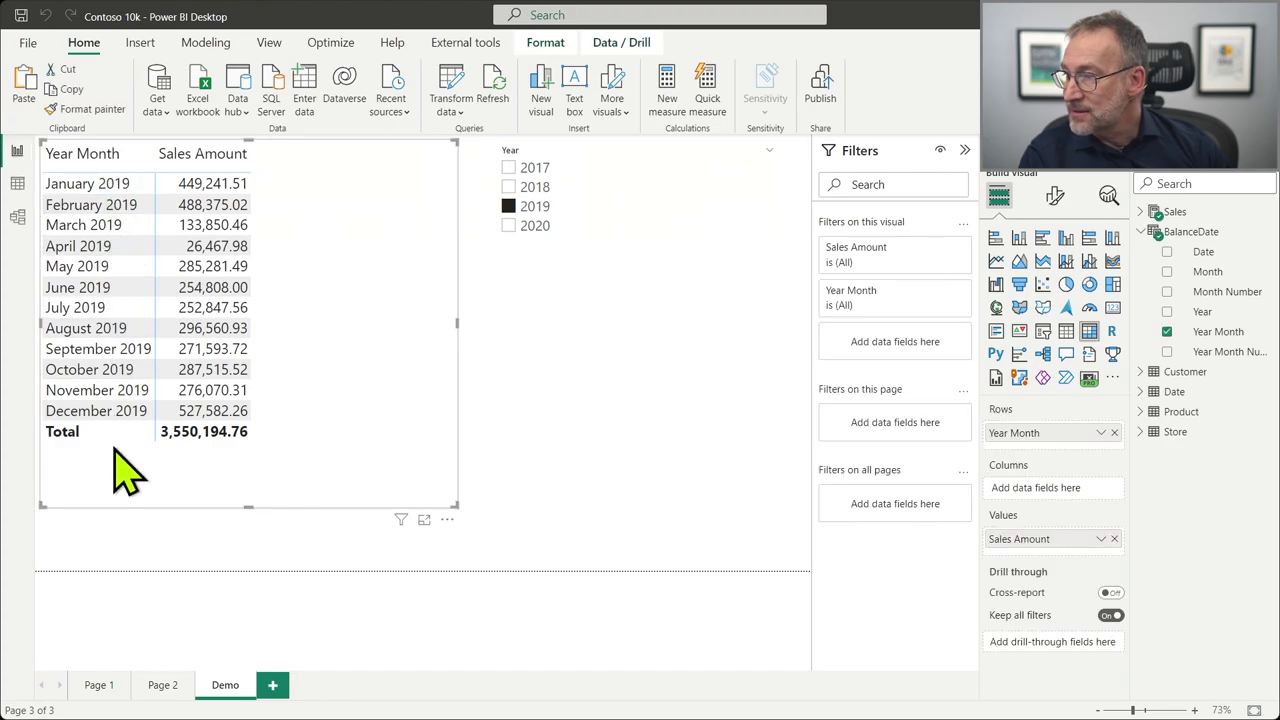
Uncheck 2019 in the Year slicer and scroll the matrix's monthly rows from 2017 onward.
{"action": "left_click", "coordinate": [508, 208]}
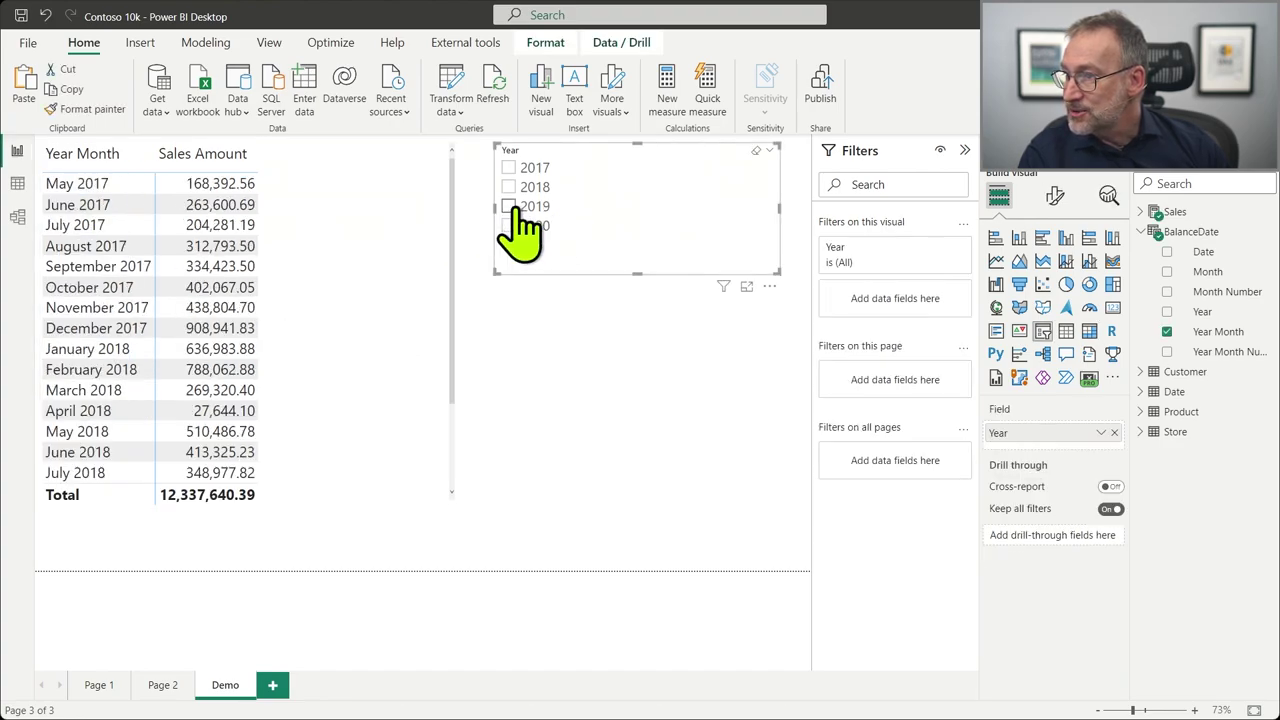
{"action": "left_click", "coordinate": [318, 370]}
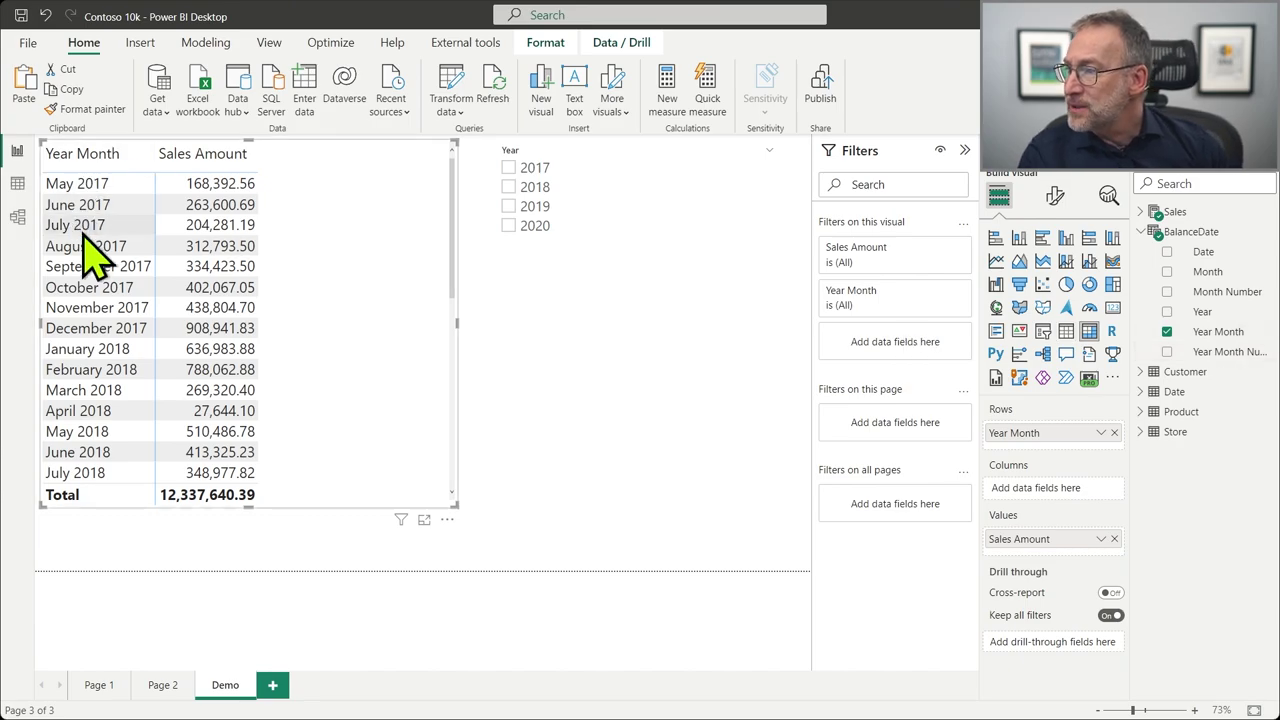
{"action": "scroll", "coordinate": [105, 405], "scroll_direction": "down", "scroll_amount": 5}
{"action": "scroll", "coordinate": [107, 405], "scroll_direction": "down", "scroll_amount": 3}
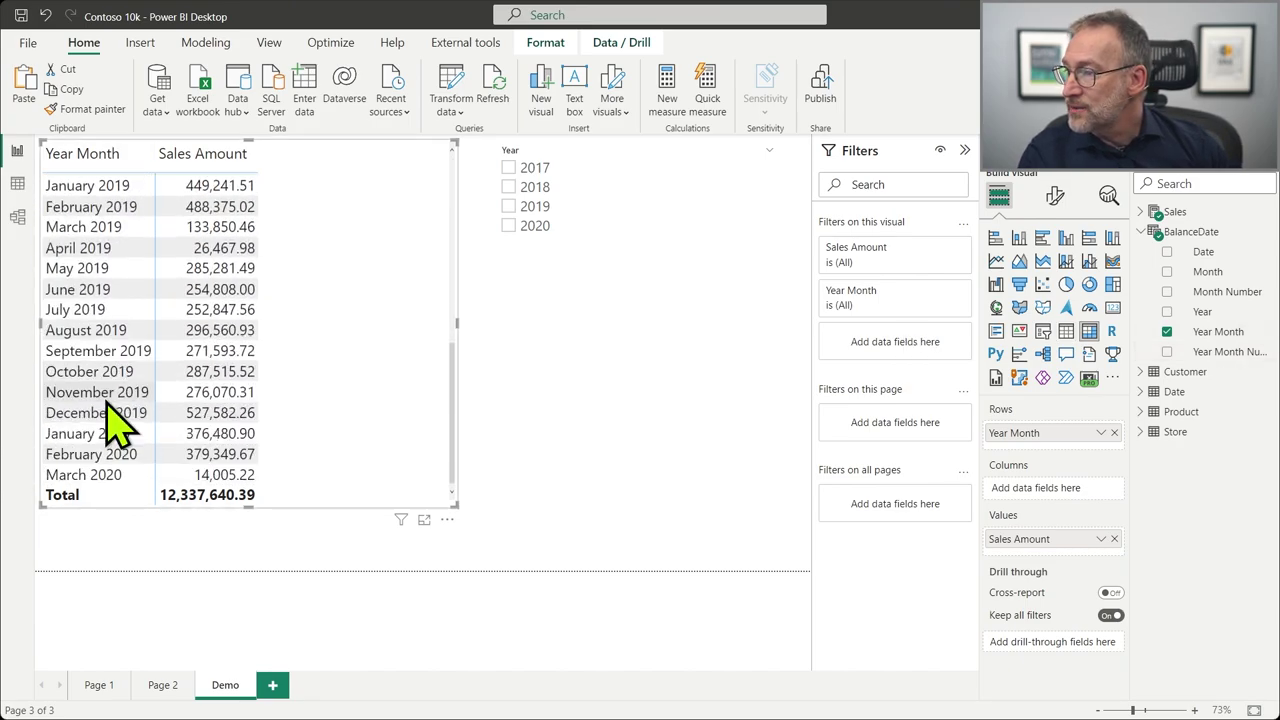
{"action": "scroll", "coordinate": [130, 435], "scroll_direction": "up", "scroll_amount": 8}
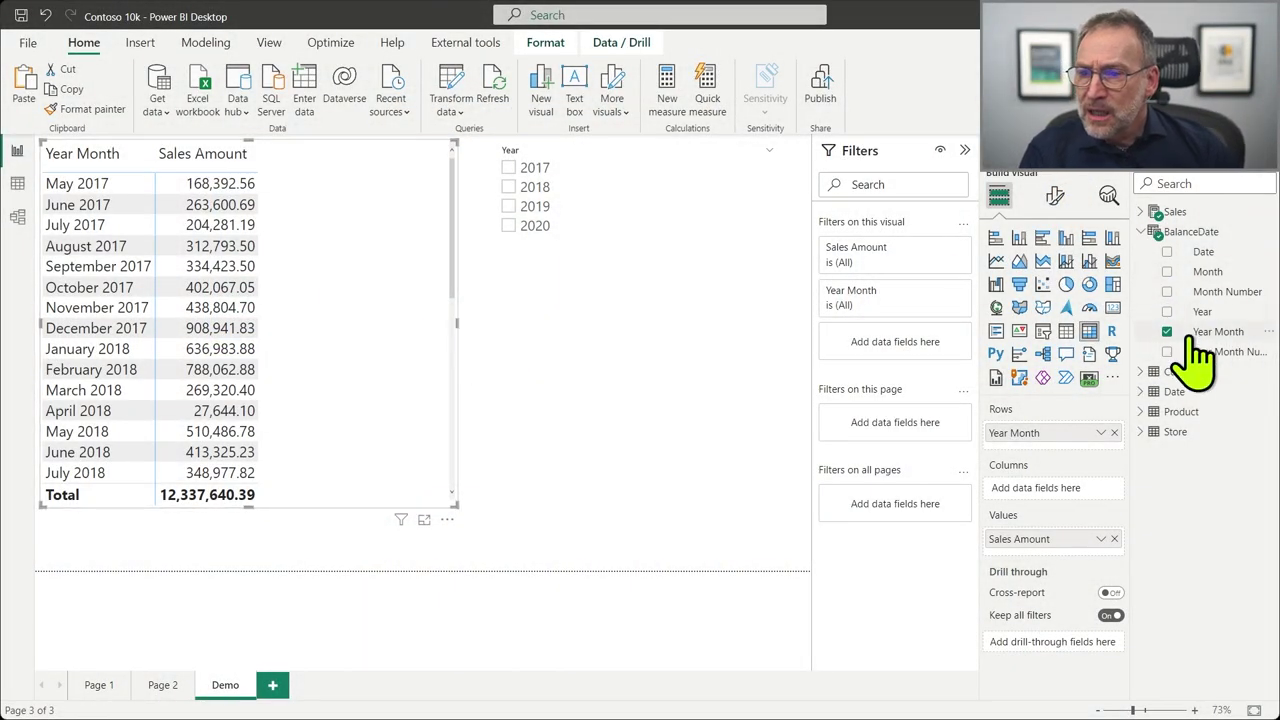
Remove Sales Amount from the matrix and add a new measure to the Sales table.
{"action": "left_click", "coordinate": [1152, 213]}
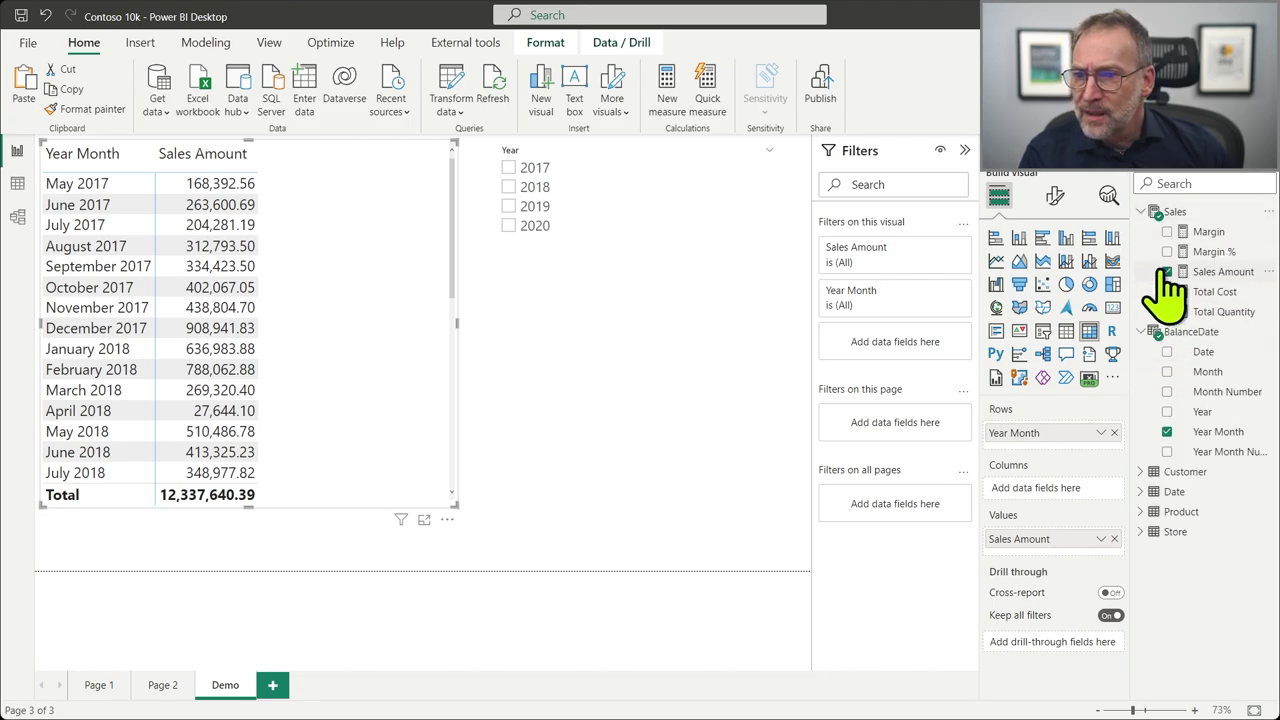
{"action": "left_click", "coordinate": [1173, 275]}
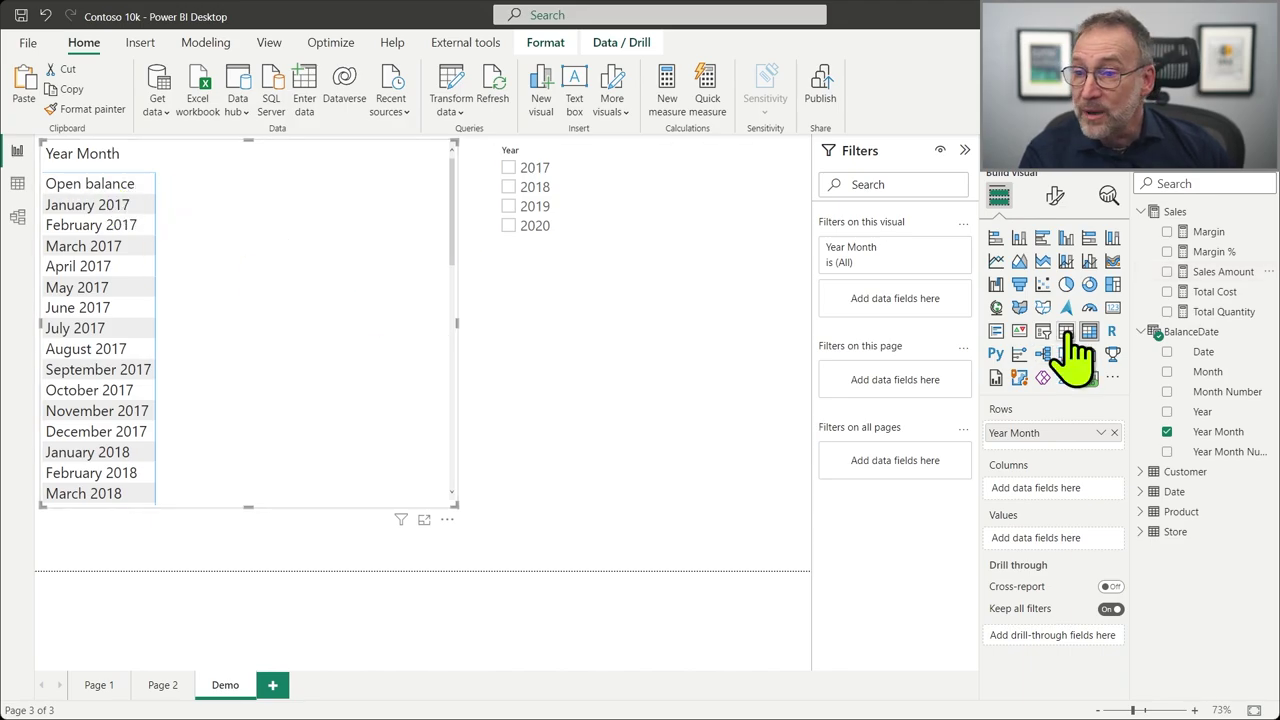
{"action": "right_click", "coordinate": [1176, 211]}
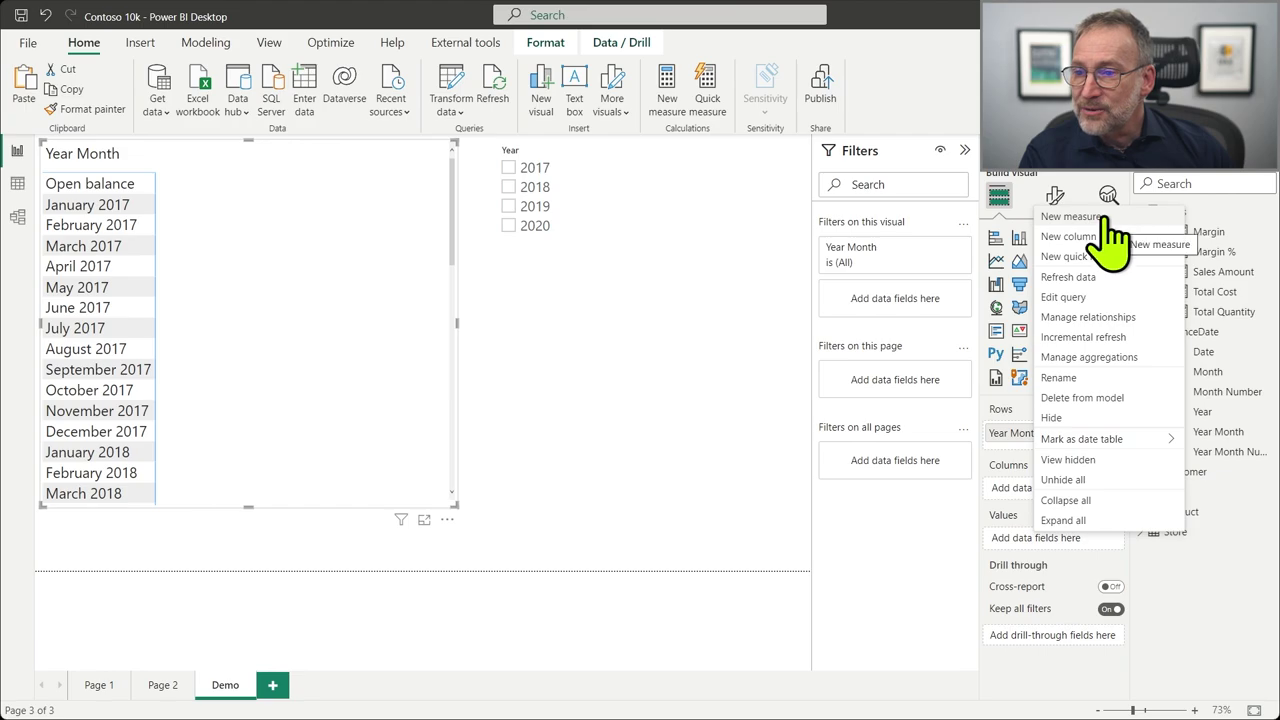
{"action": "left_click", "coordinate": [890, 222]}
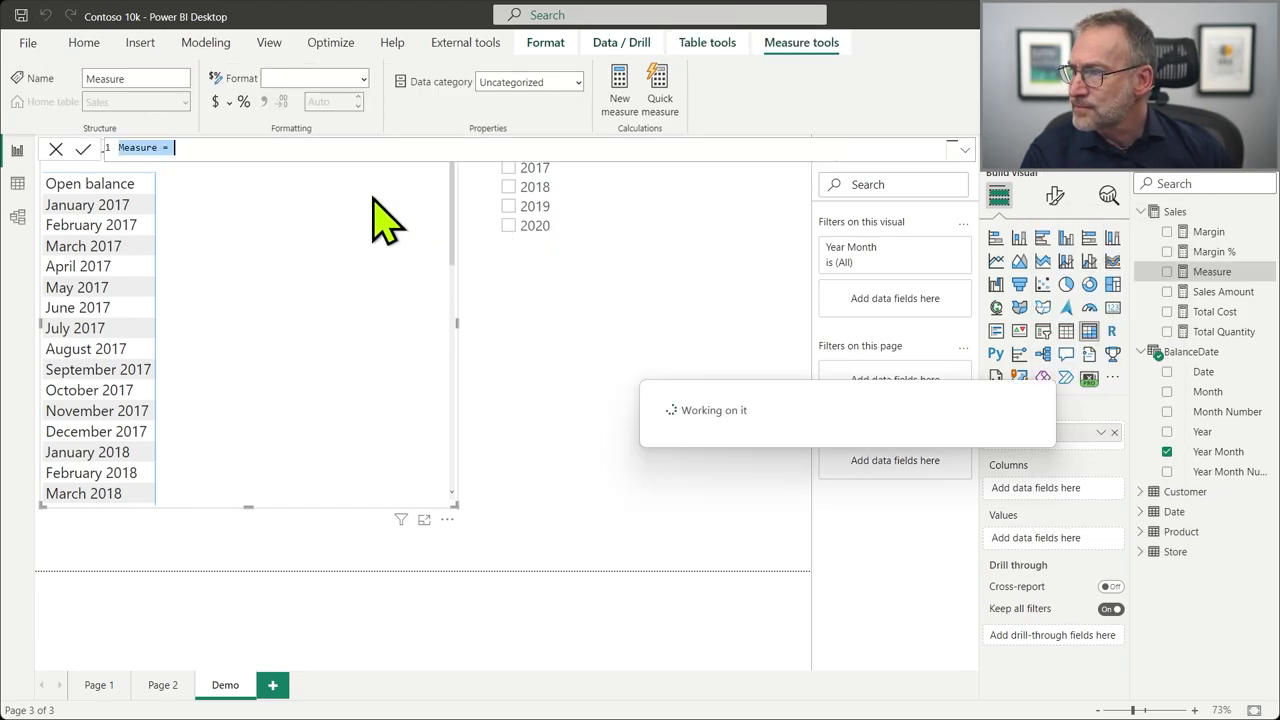
Define Sales with Balance as VAR SalesAmt = [Sales Amount] RETURN SalesAmt, formatted as Currency.
{"action": "scroll", "coordinate": [284, 149], "scroll_direction": "up", "scroll_amount": 1}
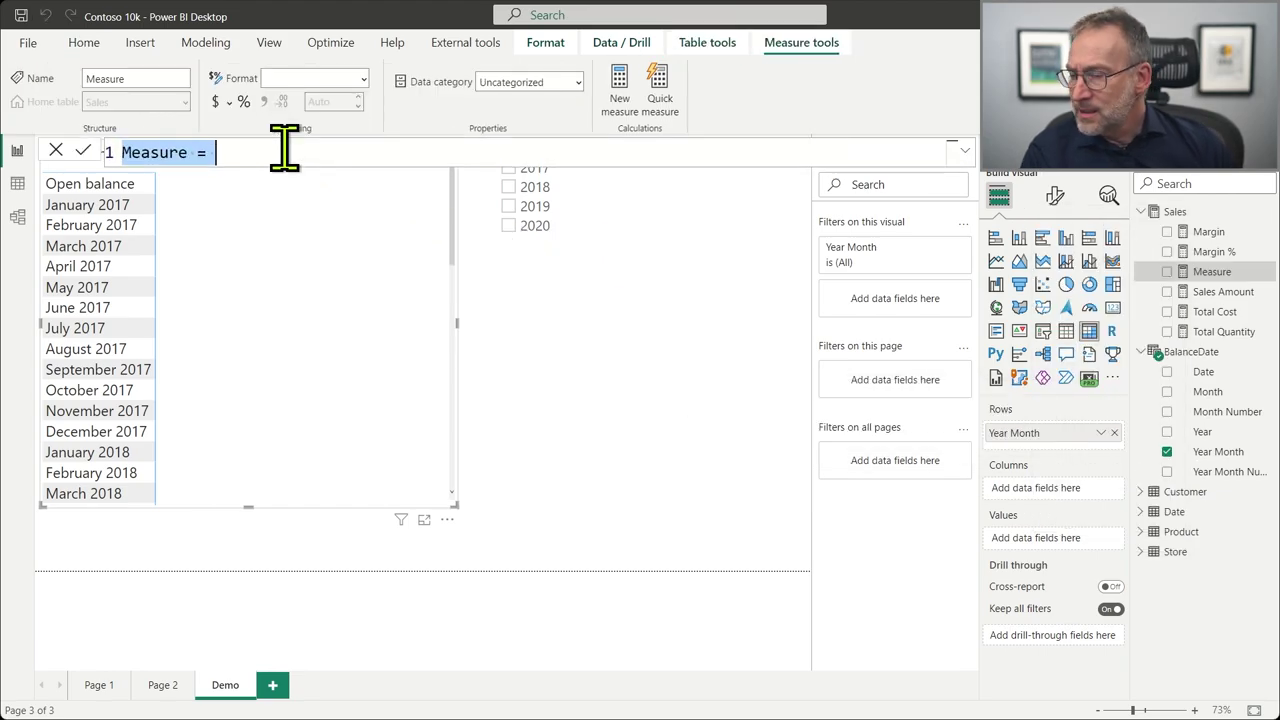
{"action": "type", "text": "Sales with Balanc"}
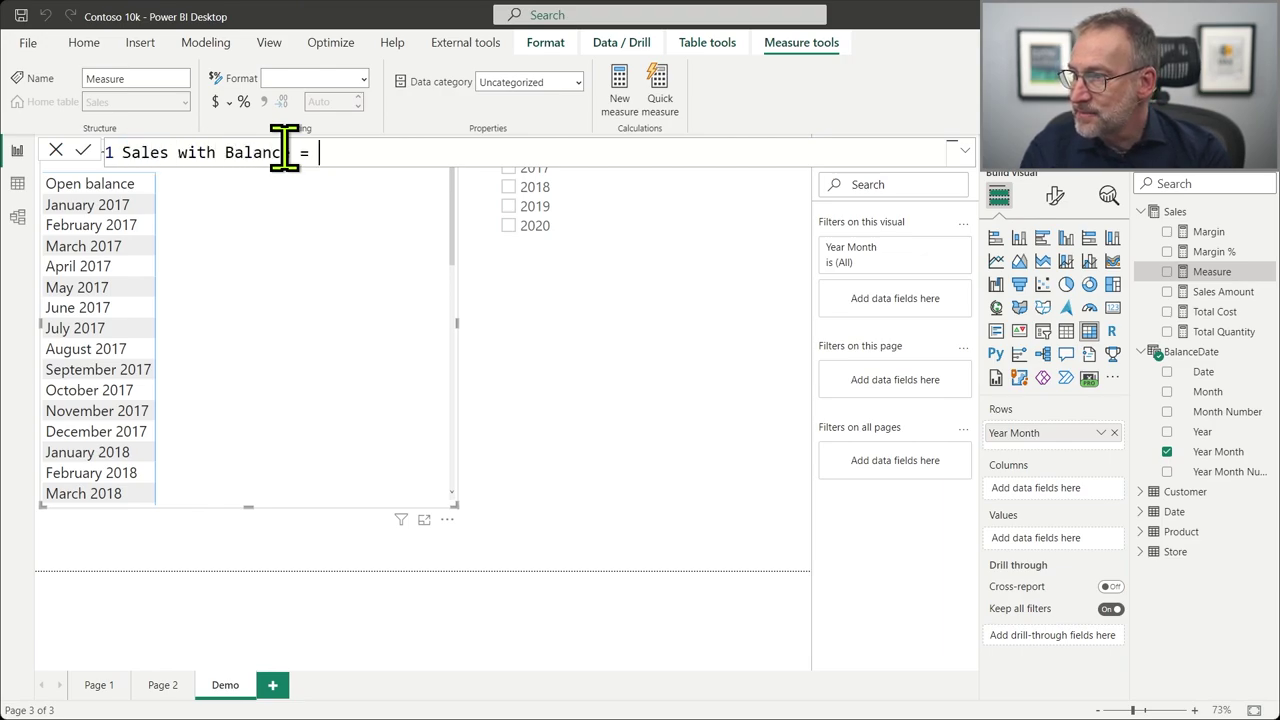
{"action": "key", "text": "shift+Return"}
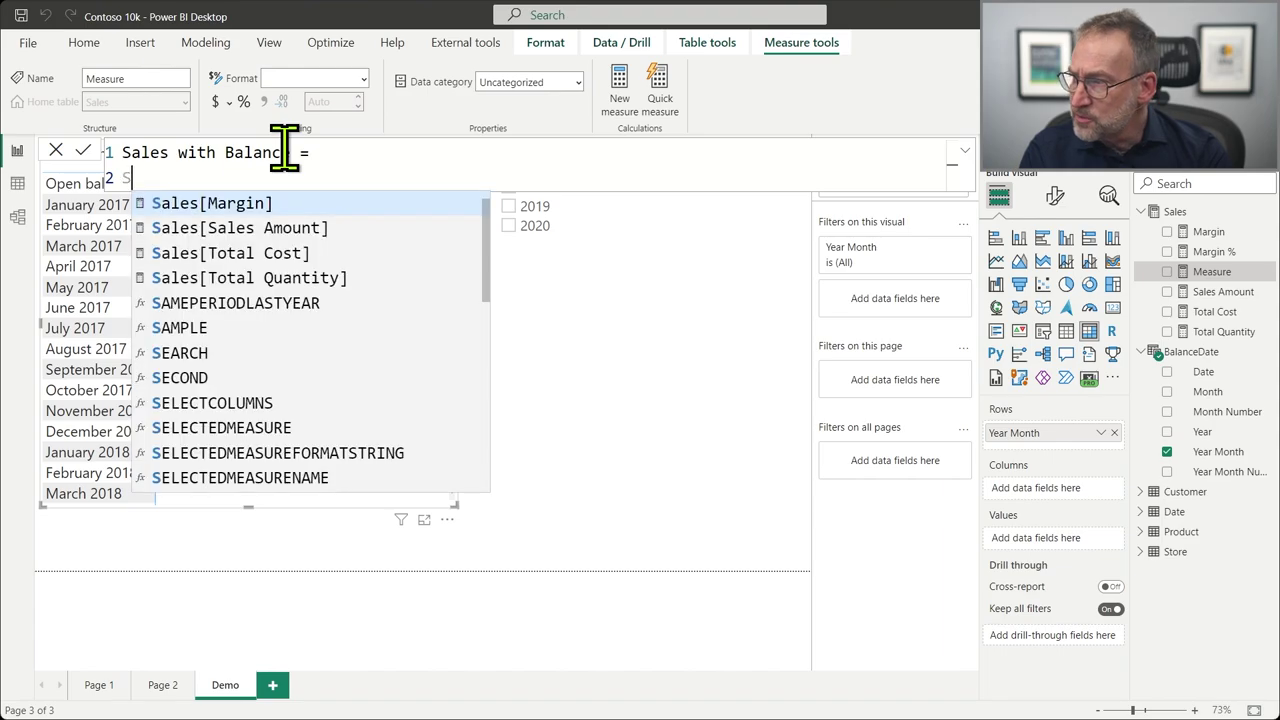
{"action": "type", "text": "["}
{"action": "key", "text": "BackSpace"}
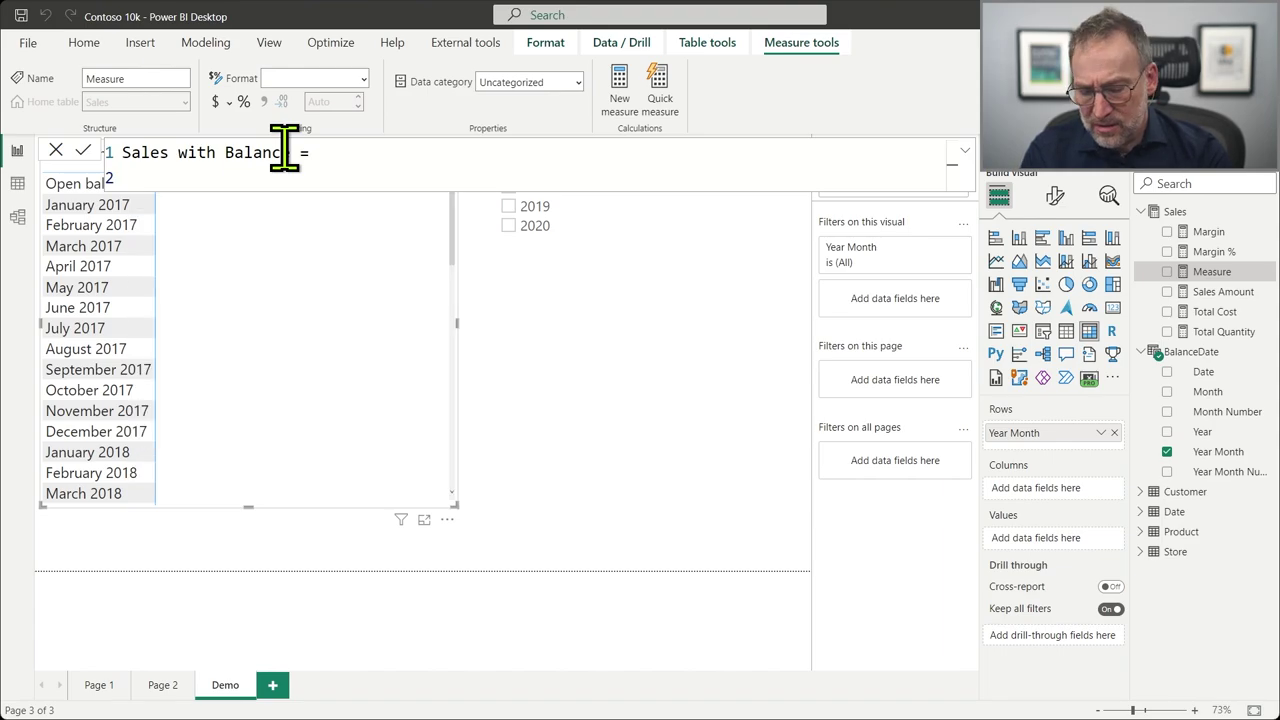
{"action": "type", "text": "VA"}
{"action": "key", "text": "BackSpace"}
{"action": "key", "text": "BackSpace"}
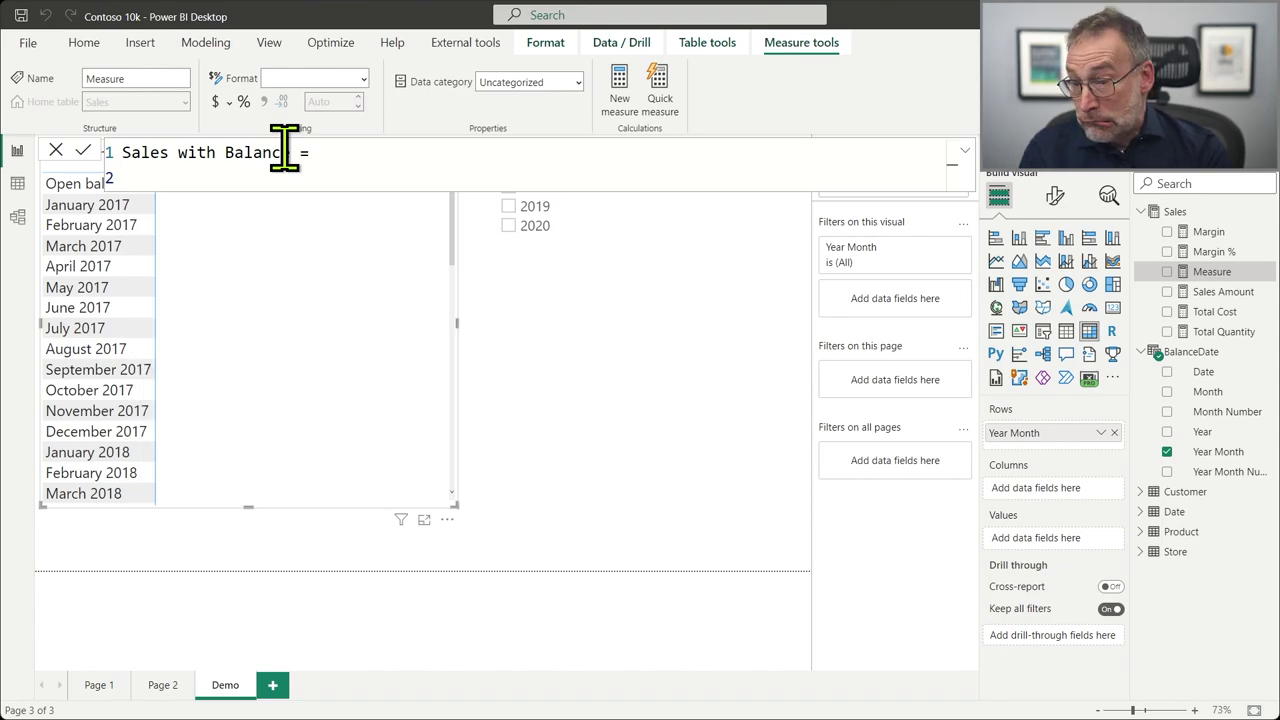
{"action": "type", "text": "VAR SalesAm"}
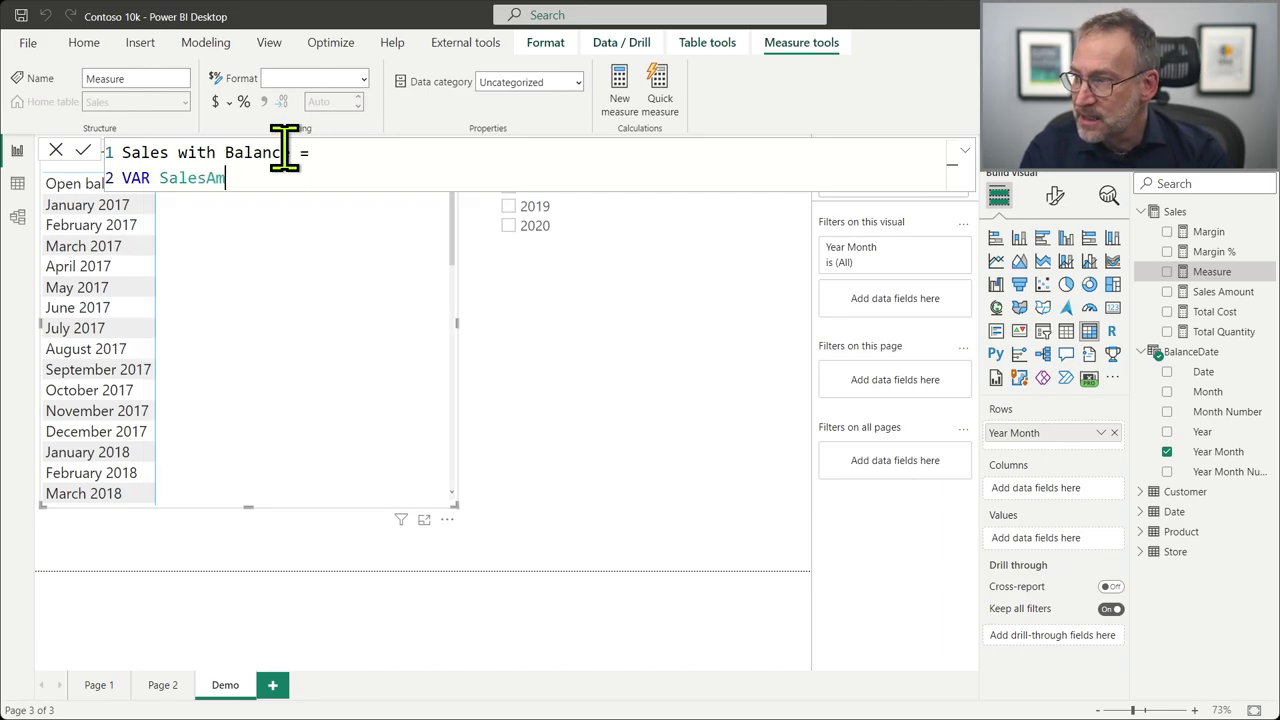
{"action": "type", "text": "t = [S"}
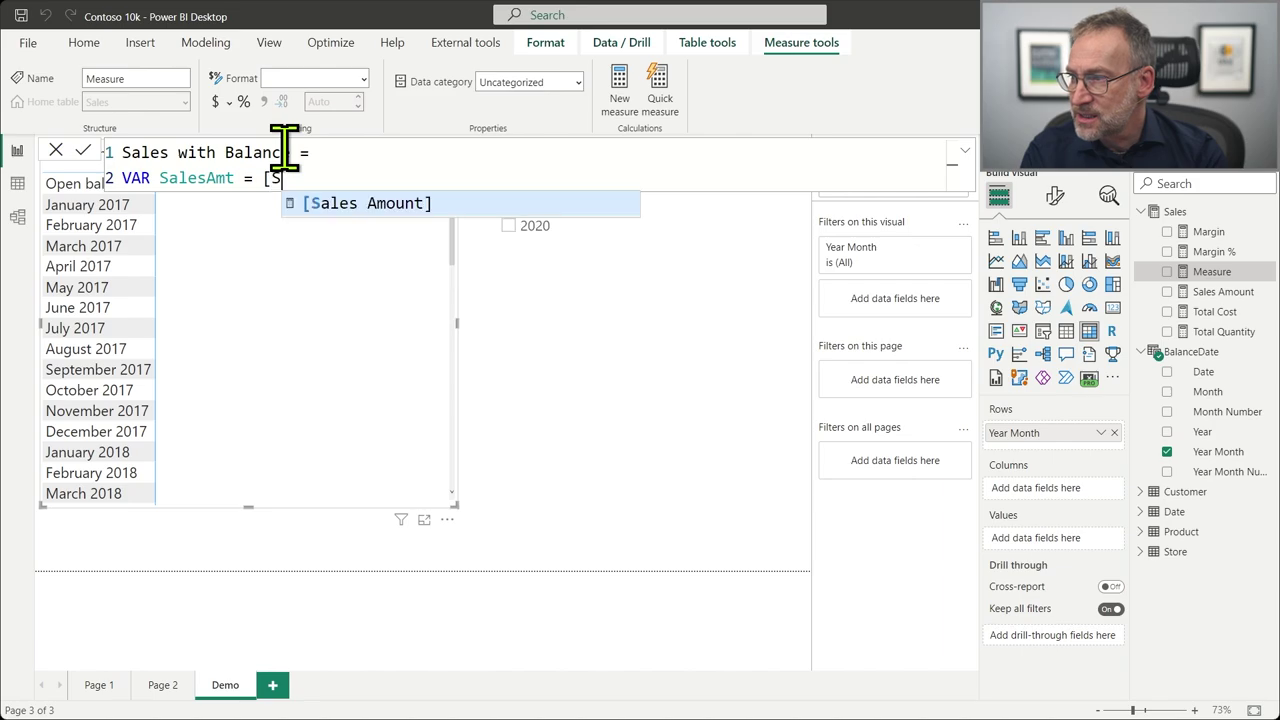
{"action": "key", "text": "Tab"}
{"action": "key", "text": "shift+Return"}
{"action": "type", "text": "RETURN"}
{"action": "key", "text": "shift+Return"}
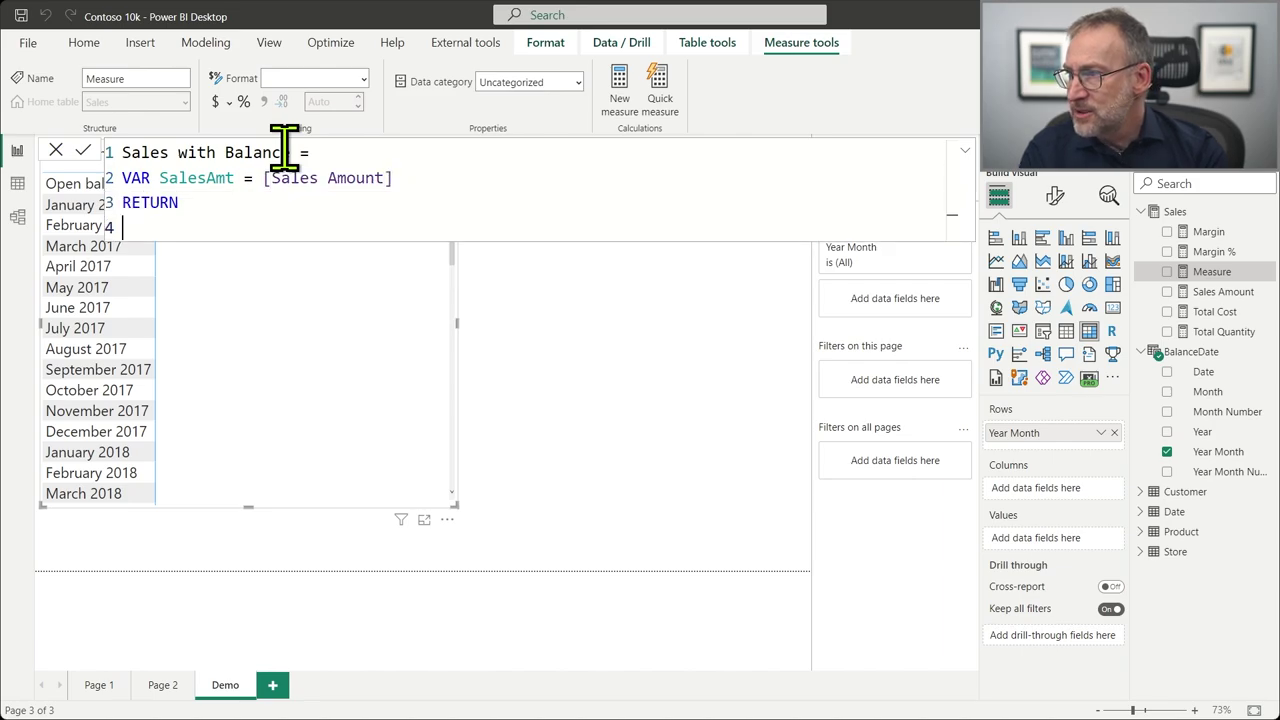
{"action": "type", "text": "SalesAmt"}
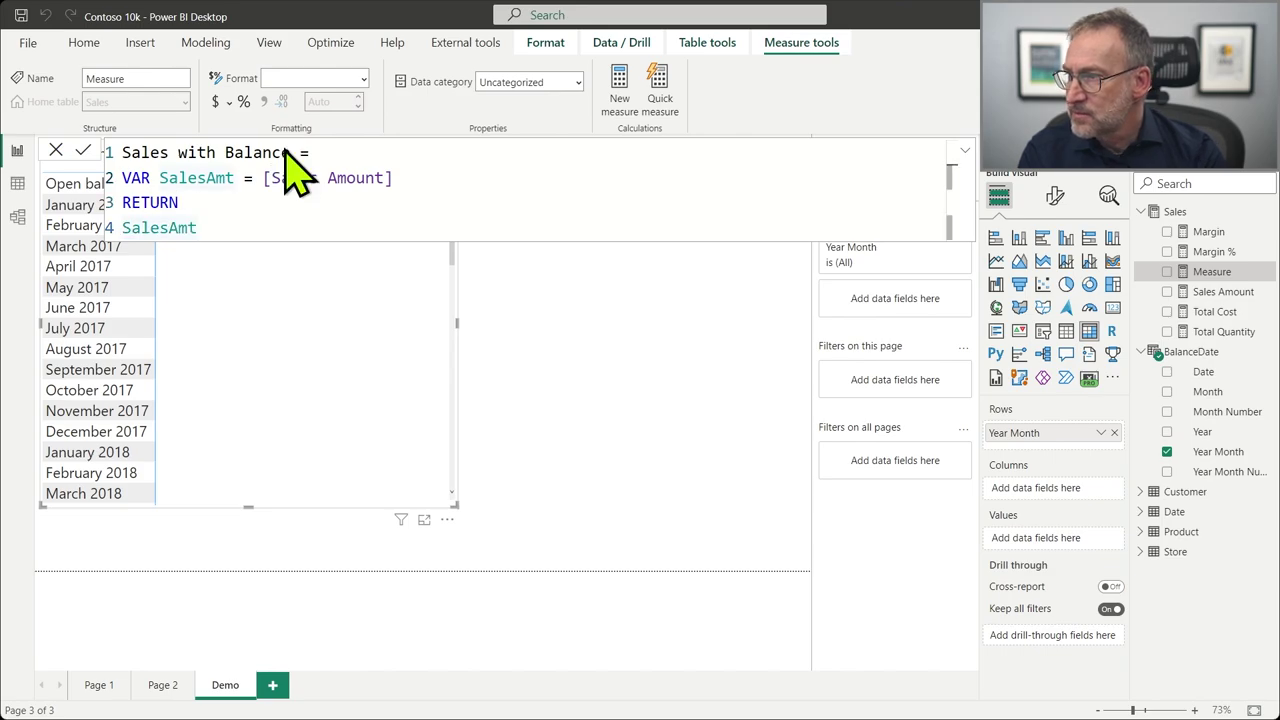
{"action": "key", "text": "Return"}
{"action": "left_click", "coordinate": [363, 78]}
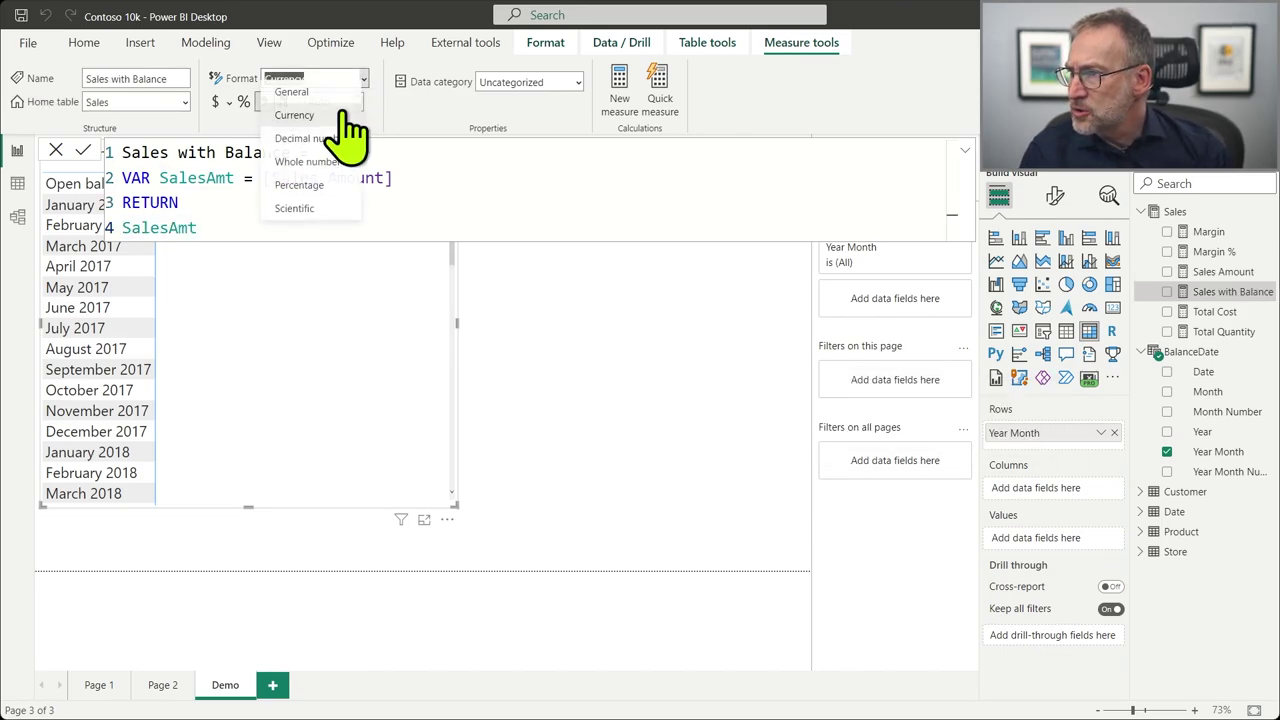
{"action": "key", "text": "Escape"}
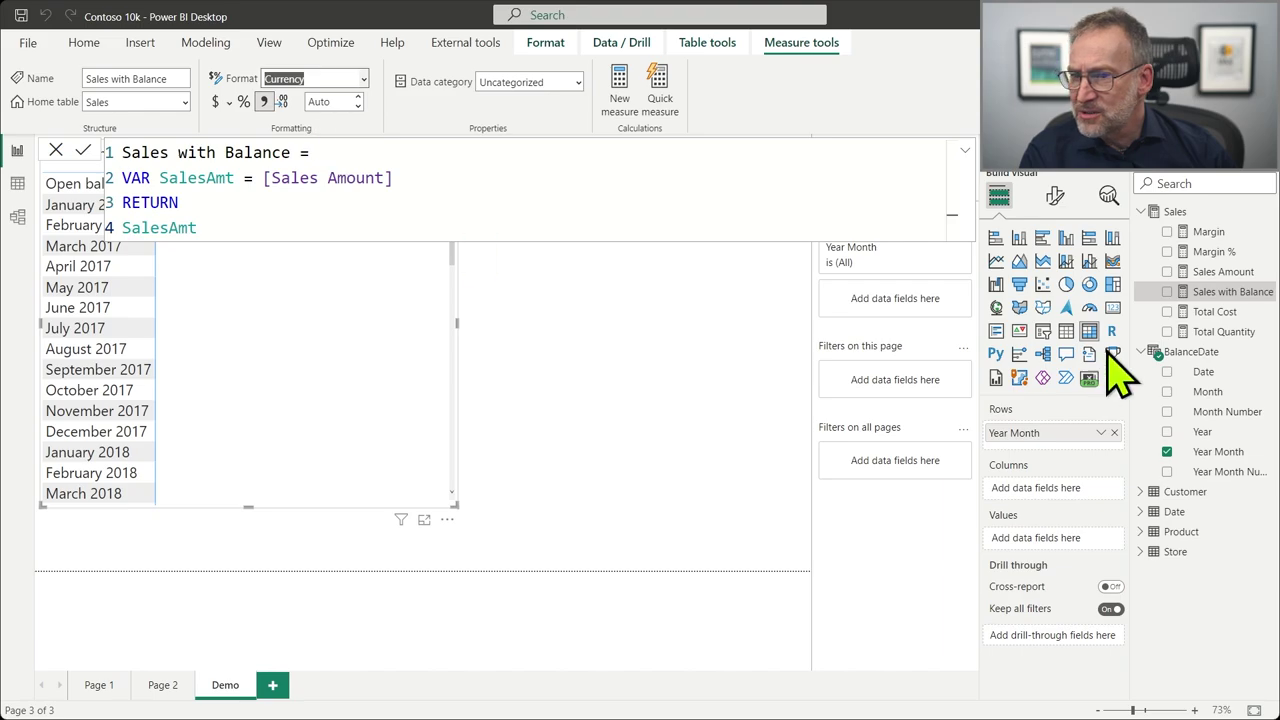
Add Sales with Balance to the matrix values, resize the visual, and collapse the Filters pane.
{"action": "left_click_drag", "start_coordinate": [1243, 298], "coordinate": [390, 378]}
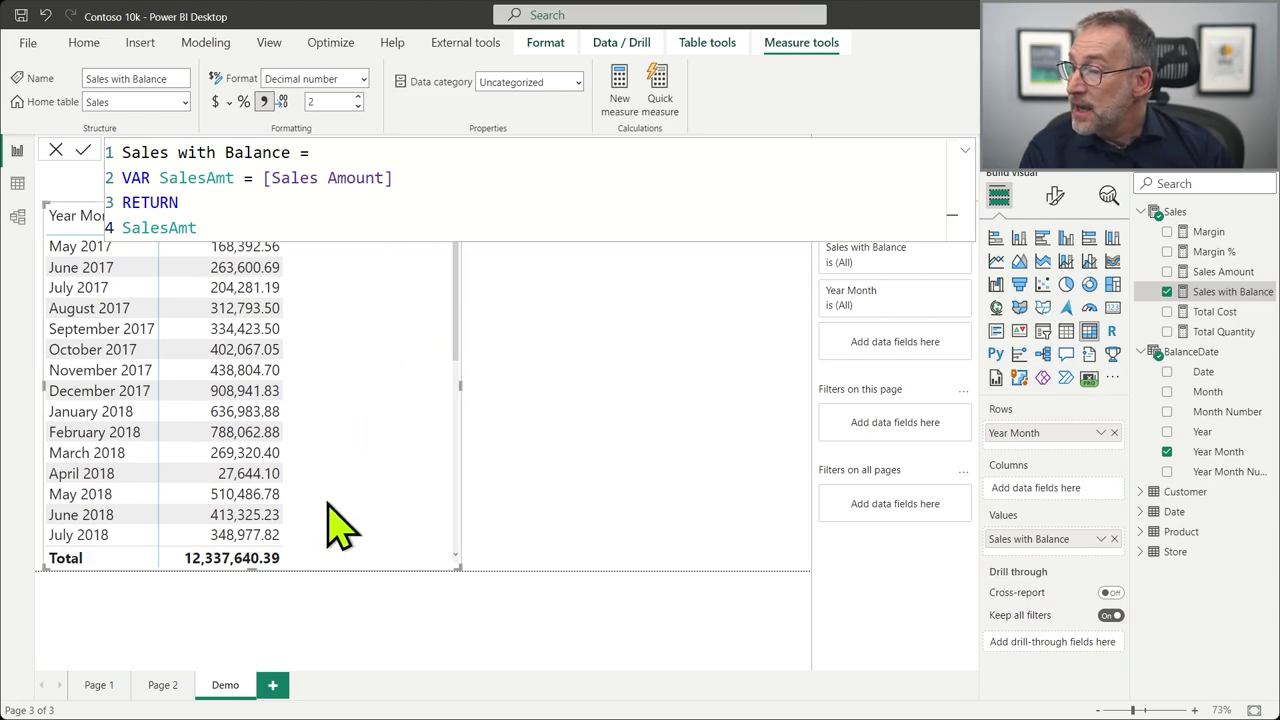
{"action": "left_click_drag", "start_coordinate": [249, 571], "coordinate": [271, 471]}
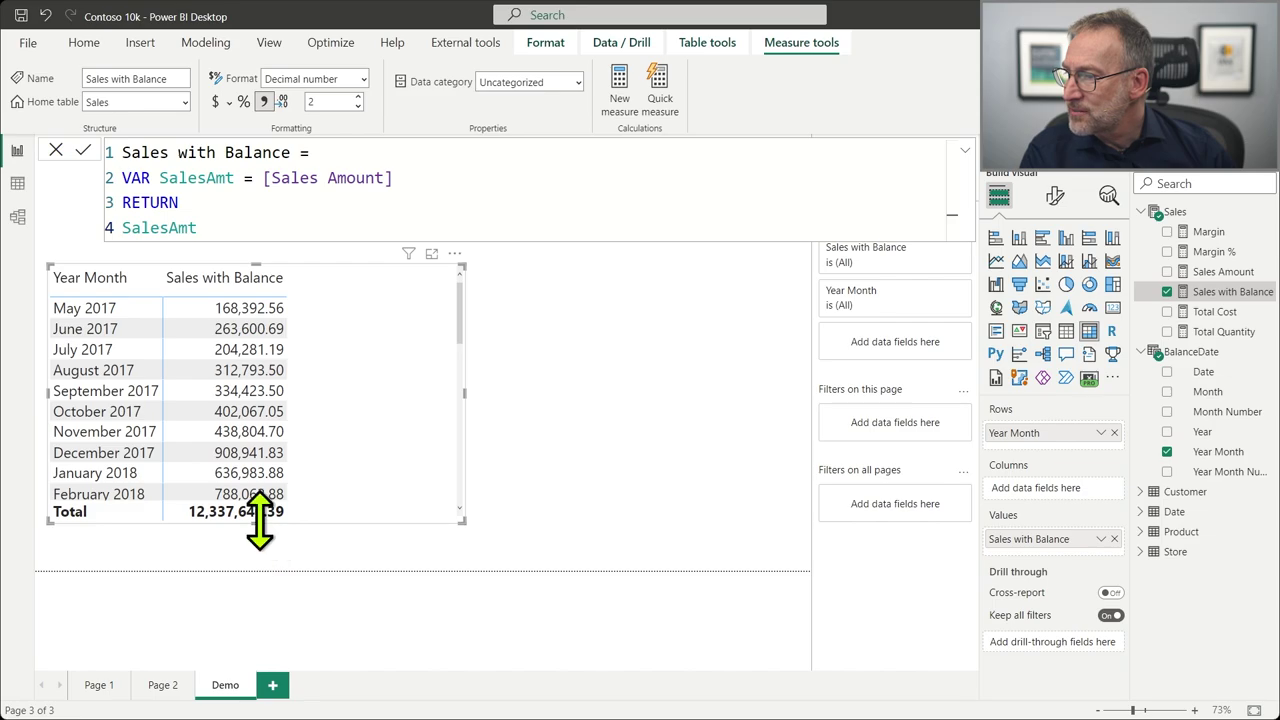
{"action": "left_click_drag", "start_coordinate": [259, 521], "coordinate": [262, 557]}
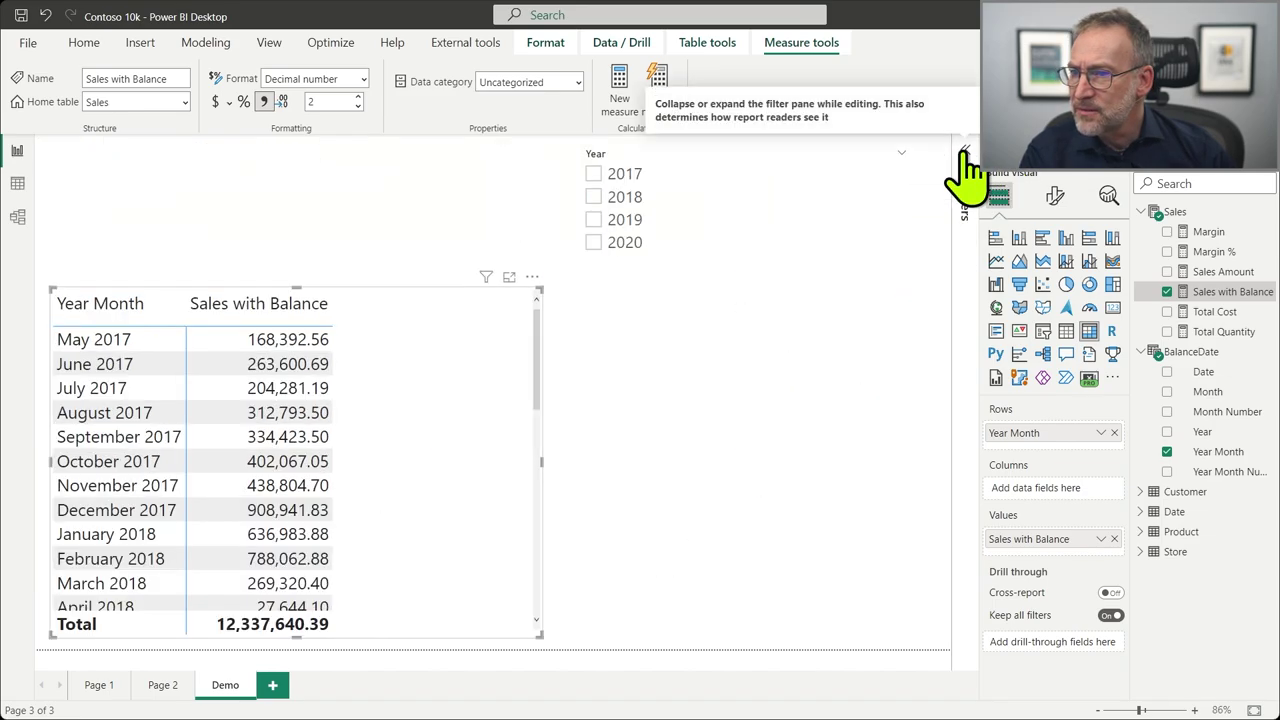
{"action": "left_click", "coordinate": [964, 151]}
Reopen the Sales with Balance DAX formula for editing.
{"action": "left_click", "coordinate": [812, 392]}
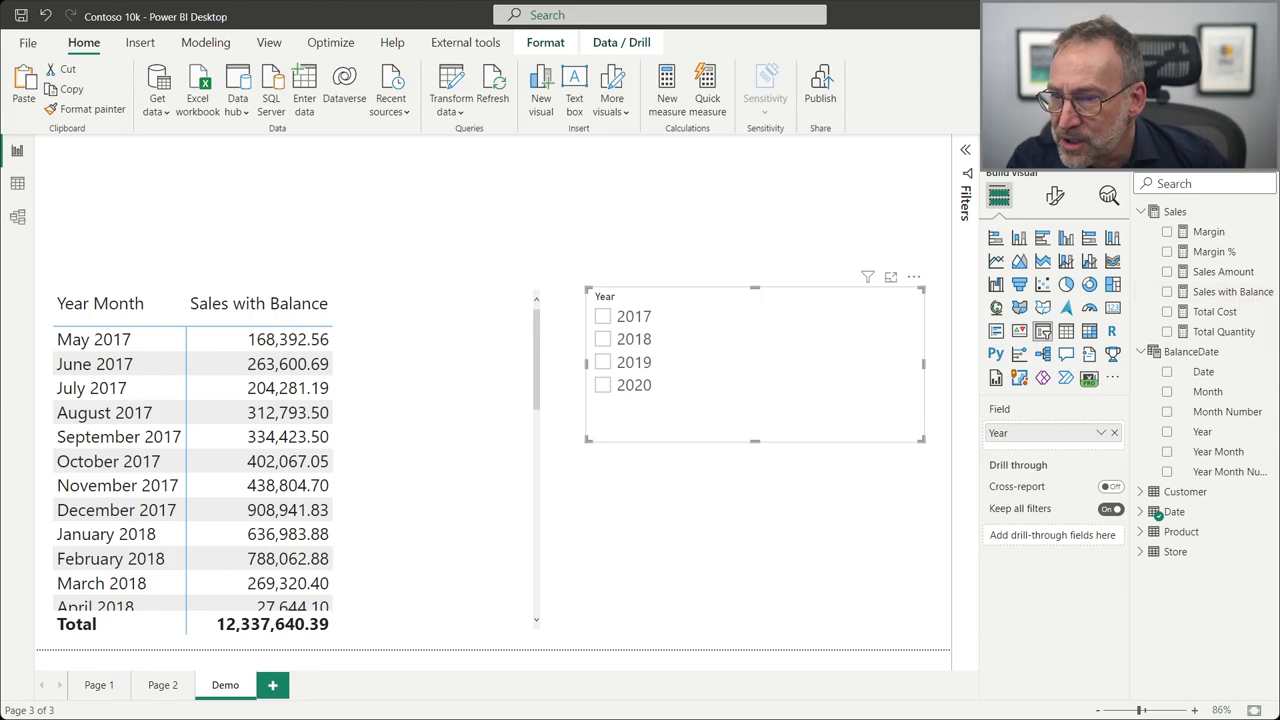
{"action": "left_click", "coordinate": [1233, 293]}
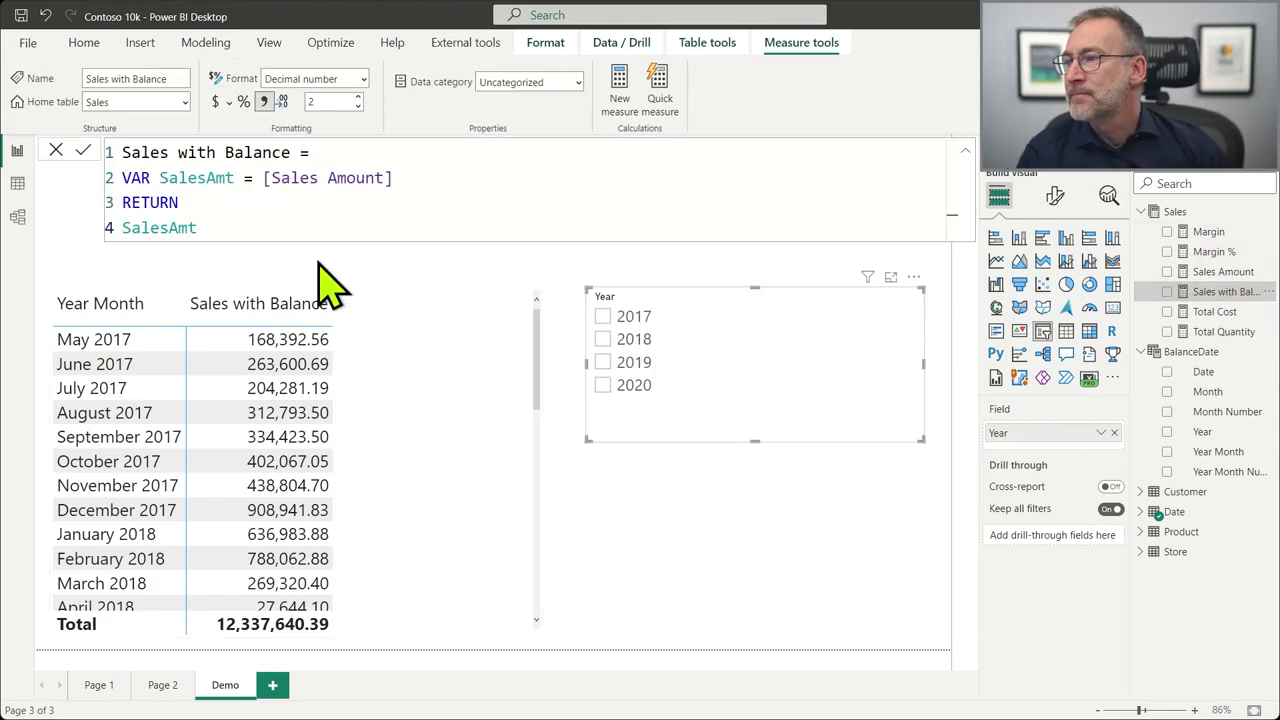
{"action": "left_click", "coordinate": [268, 205]}
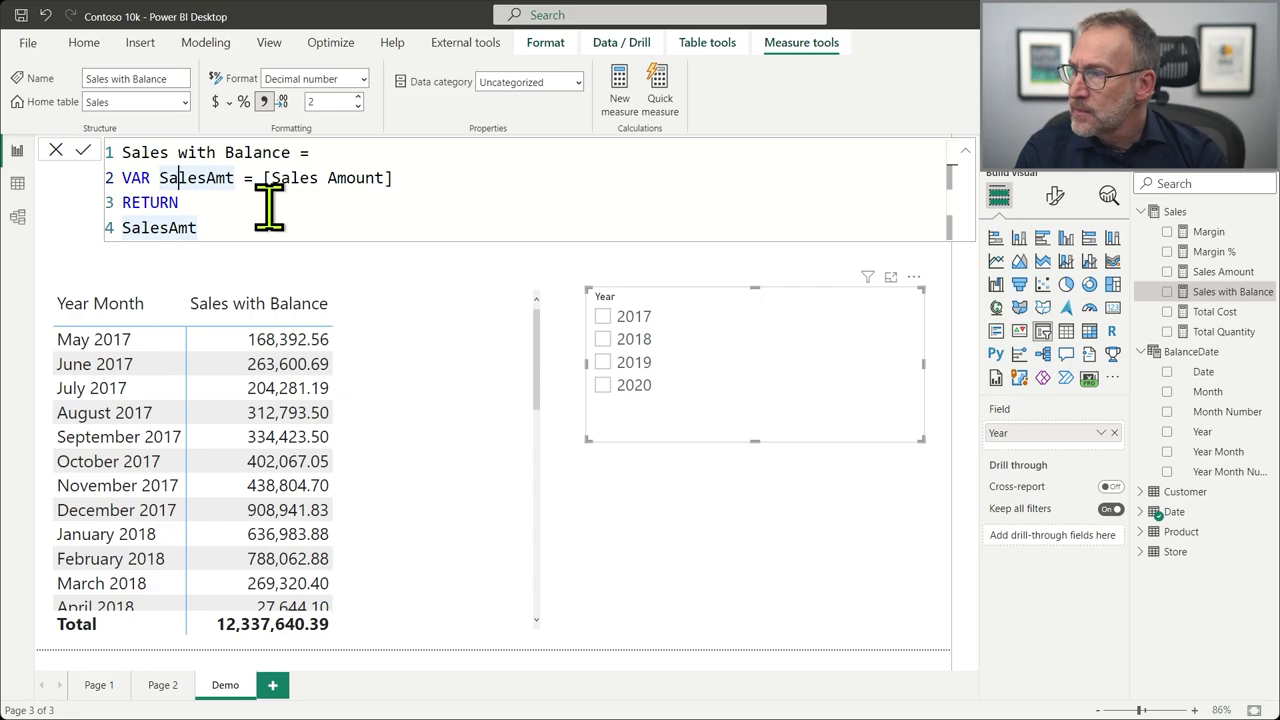
Add the variable VAR CurrentMonth = SELECTEDVALUE ( BalanceDate[Month] ) to the measure.
{"action": "key", "text": "Up"}
{"action": "key", "text": "Return"}
{"action": "type", "text": "VAR CurrentMonth ="}
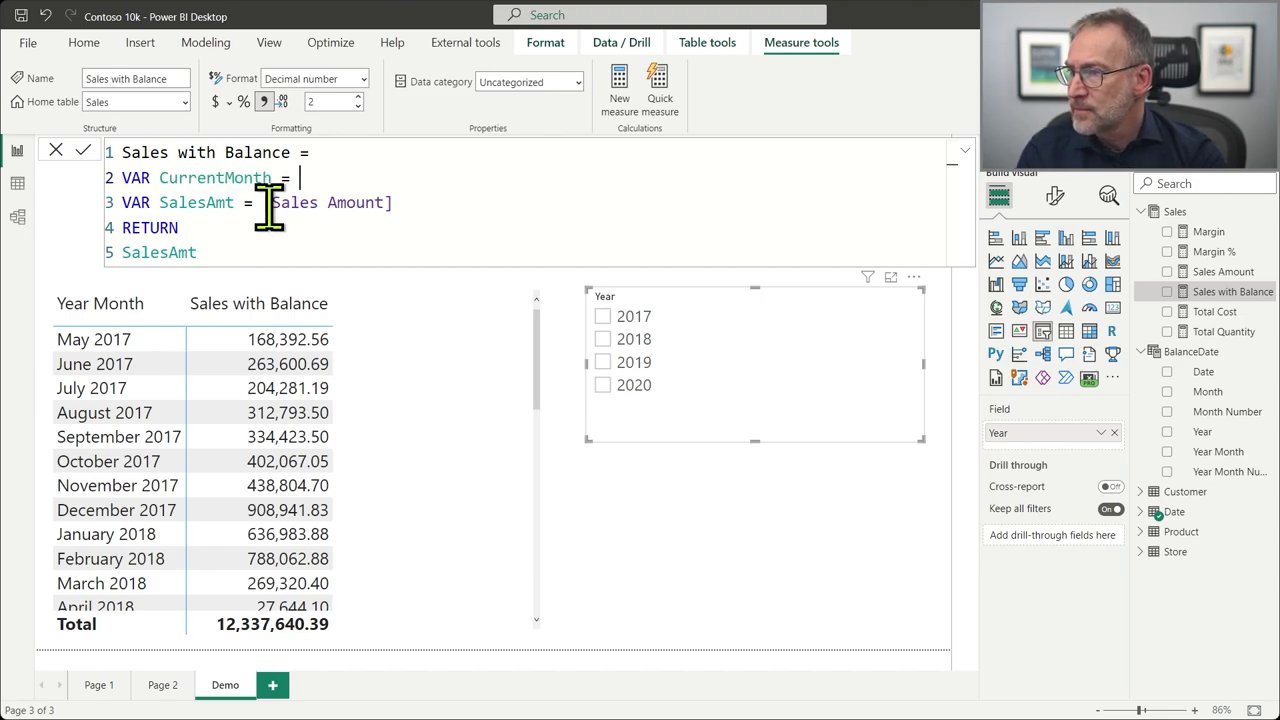
{"action": "type", "text": "SELE"}
{"action": "key", "text": "Down"}
{"action": "key", "text": "Down"}
{"action": "key", "text": "Down"}
{"action": "key", "text": "Down"}
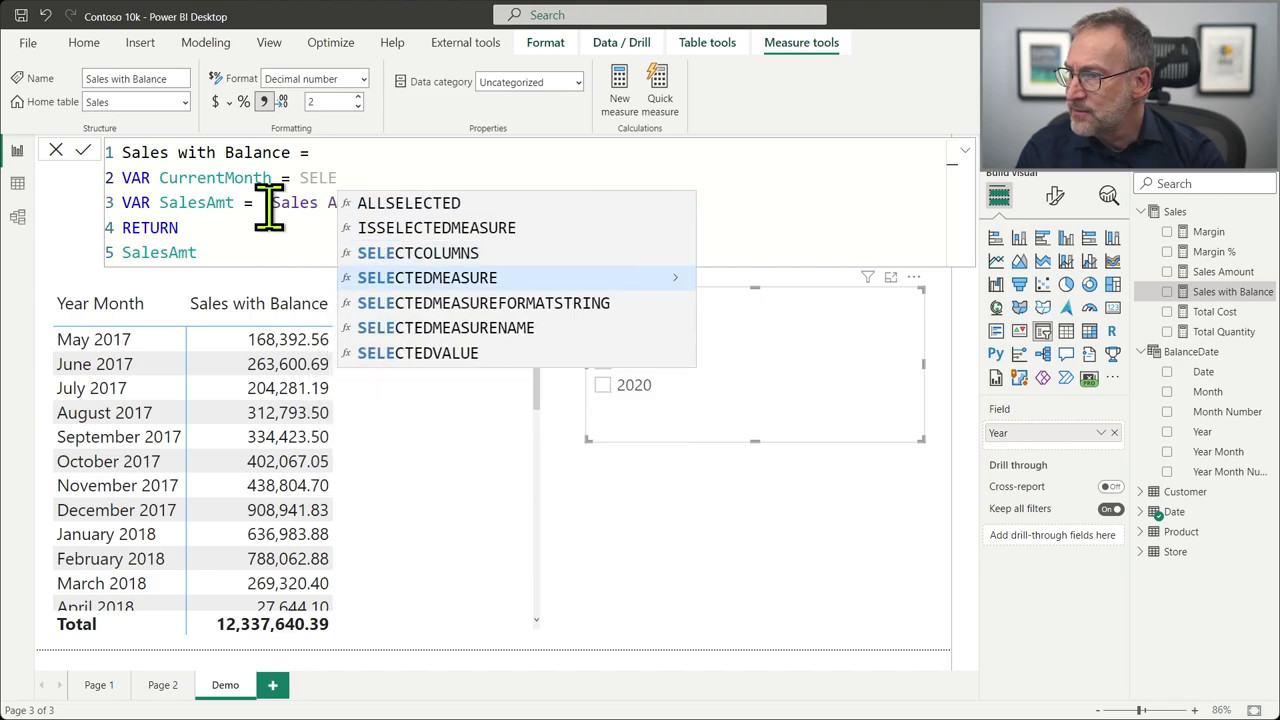
{"action": "key", "text": "Tab"}
{"action": "type", "text": "Ne"}
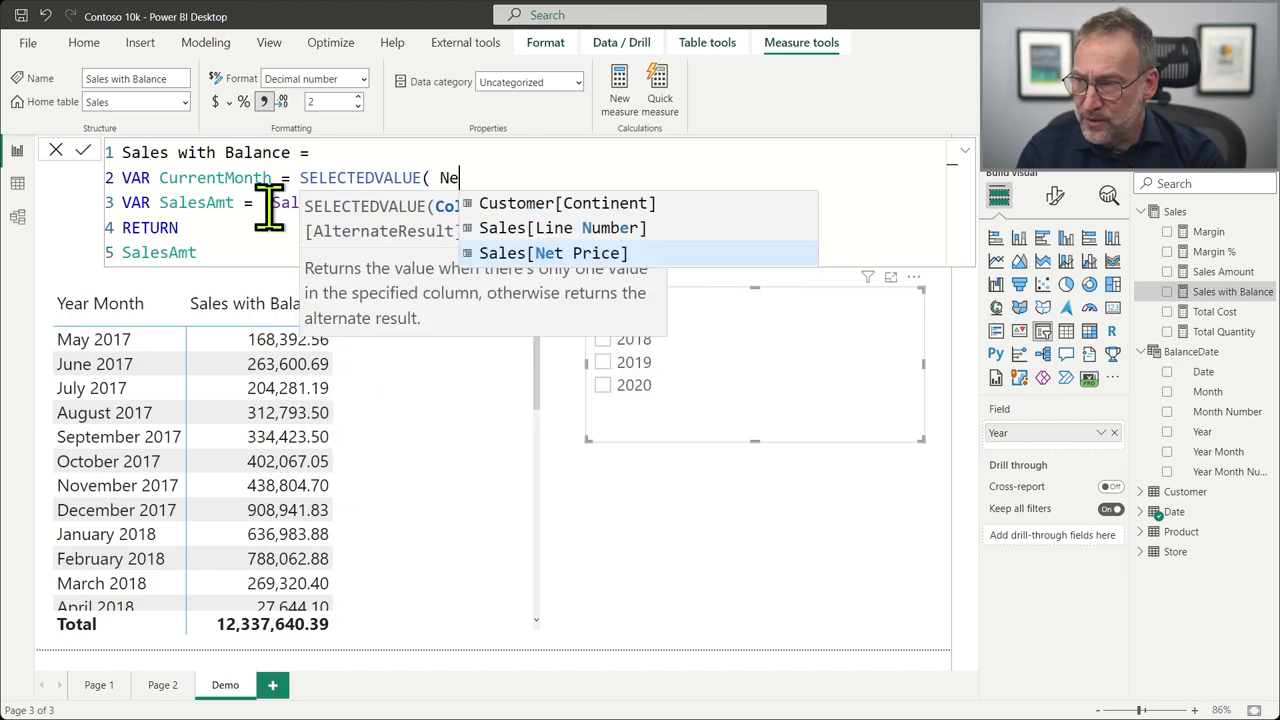
{"action": "key", "text": "BackSpace"}
{"action": "key", "text": "BackSpace"}
{"action": "type", "text": "Ba"}
{"action": "key", "text": "Down"}
{"action": "key", "text": "Down"}
{"action": "key", "text": "Down"}
{"action": "key", "text": "Down"}
{"action": "key", "text": "Down"}
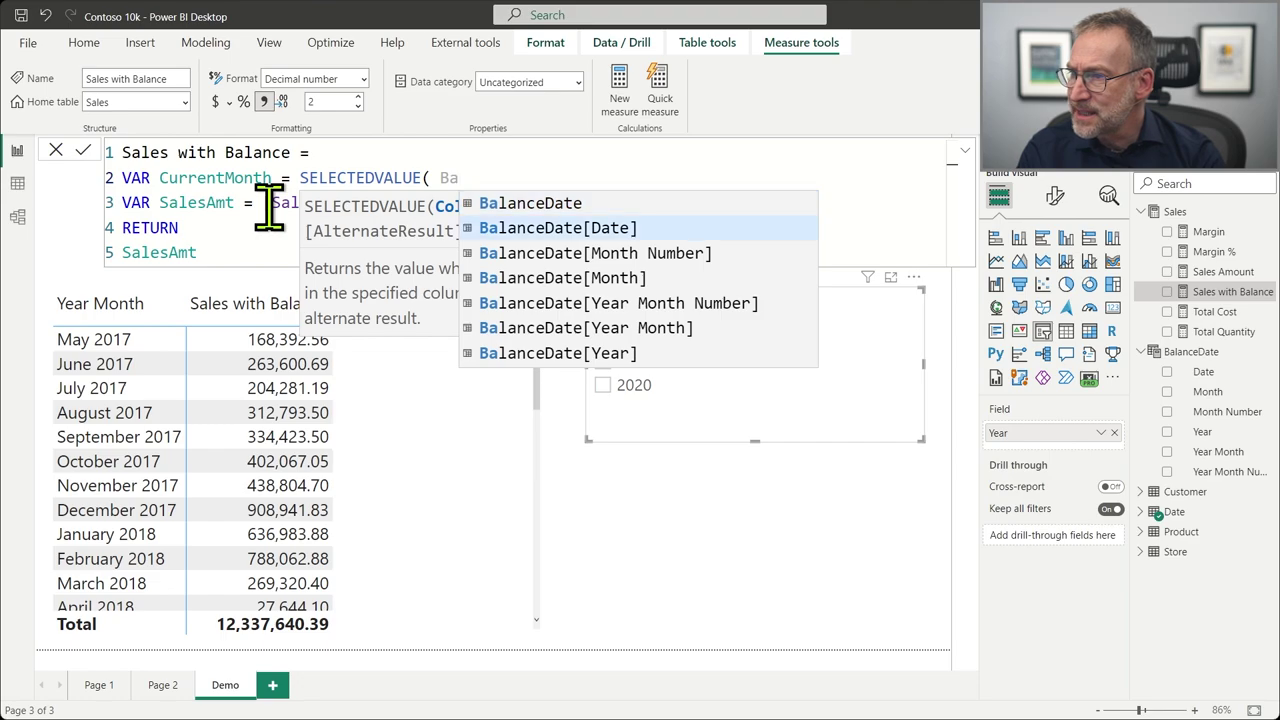
{"action": "key", "text": "Up"}
{"action": "key", "text": "Up"}
{"action": "key", "text": "Tab"}
{"action": "type", "text": ")"}
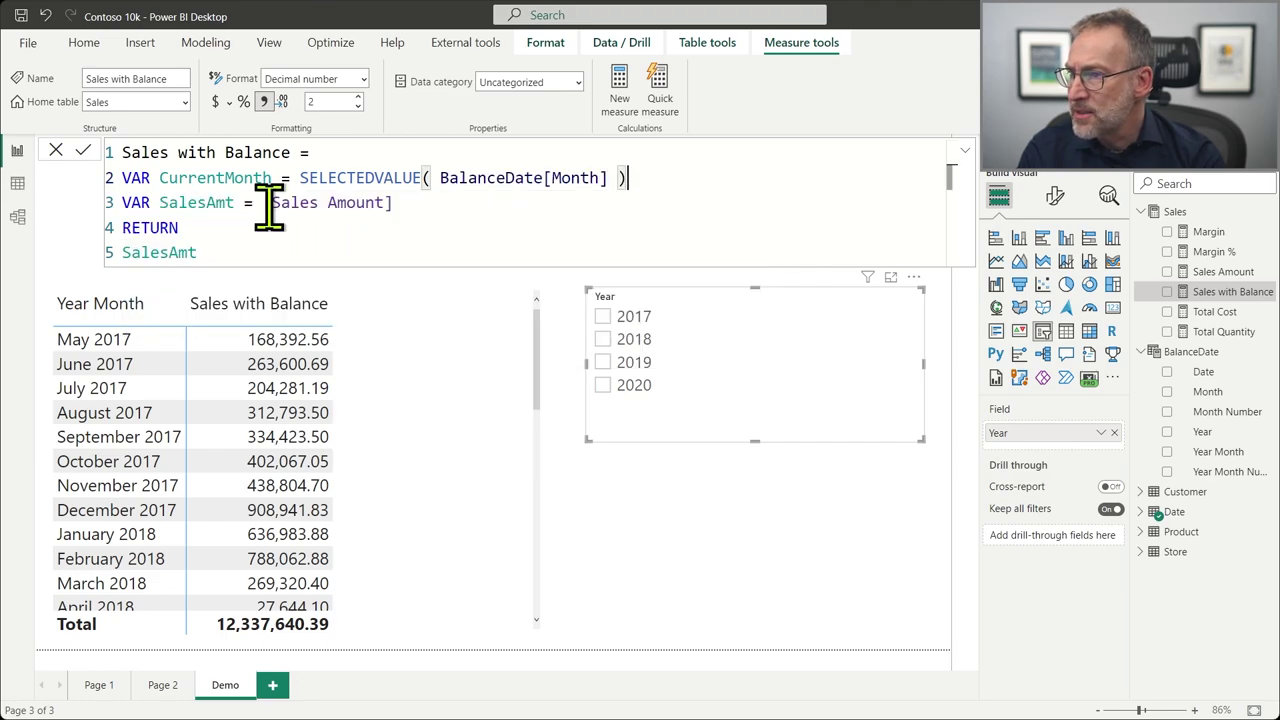
Change the measure to RETURN CurrentMonth and commit it.
{"action": "key", "text": "shift+Home"}
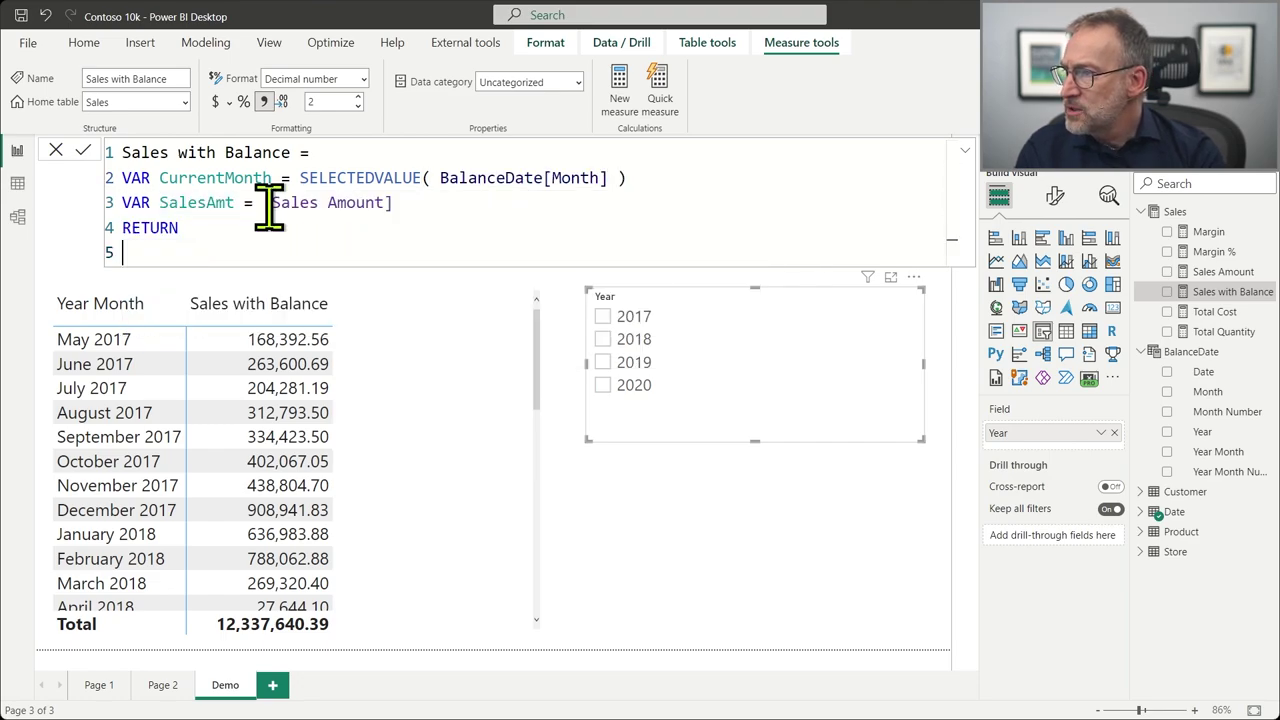
{"action": "type", "text": "CurrentMonth"}
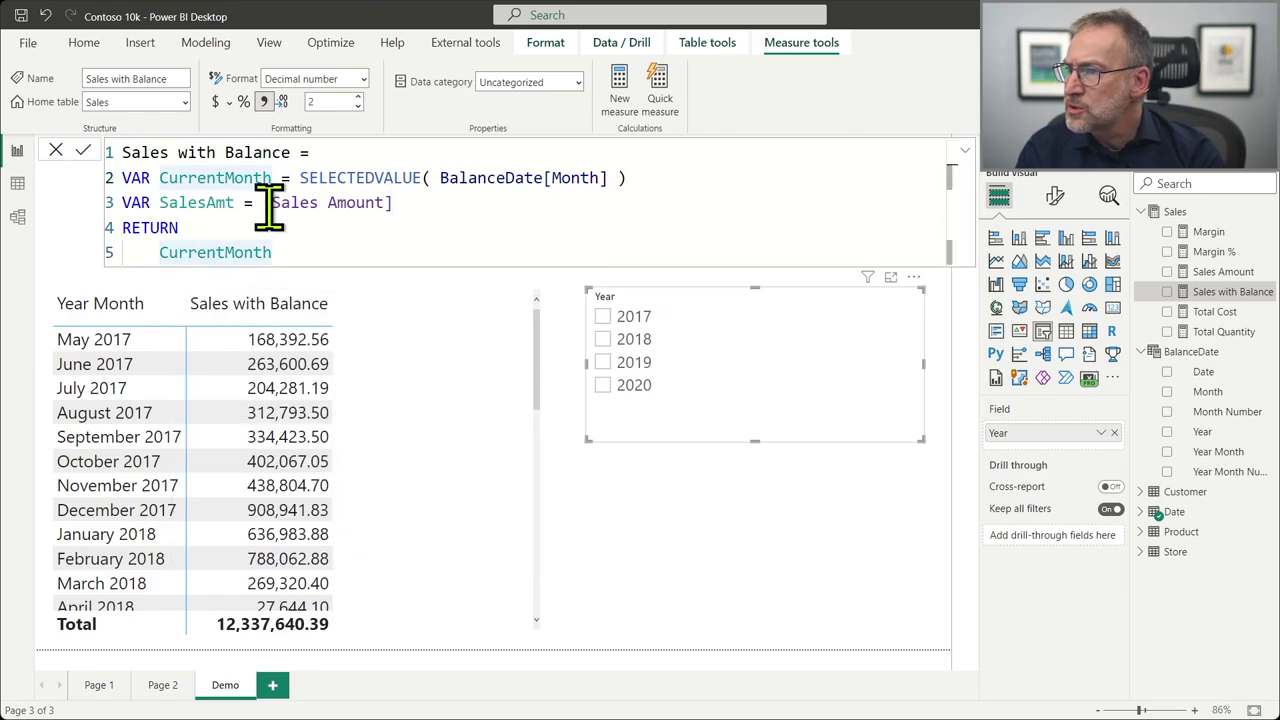
{"action": "key", "text": "End"}
{"action": "key", "text": "ctrl+Left"}
{"action": "key", "text": "ctrl+Left"}
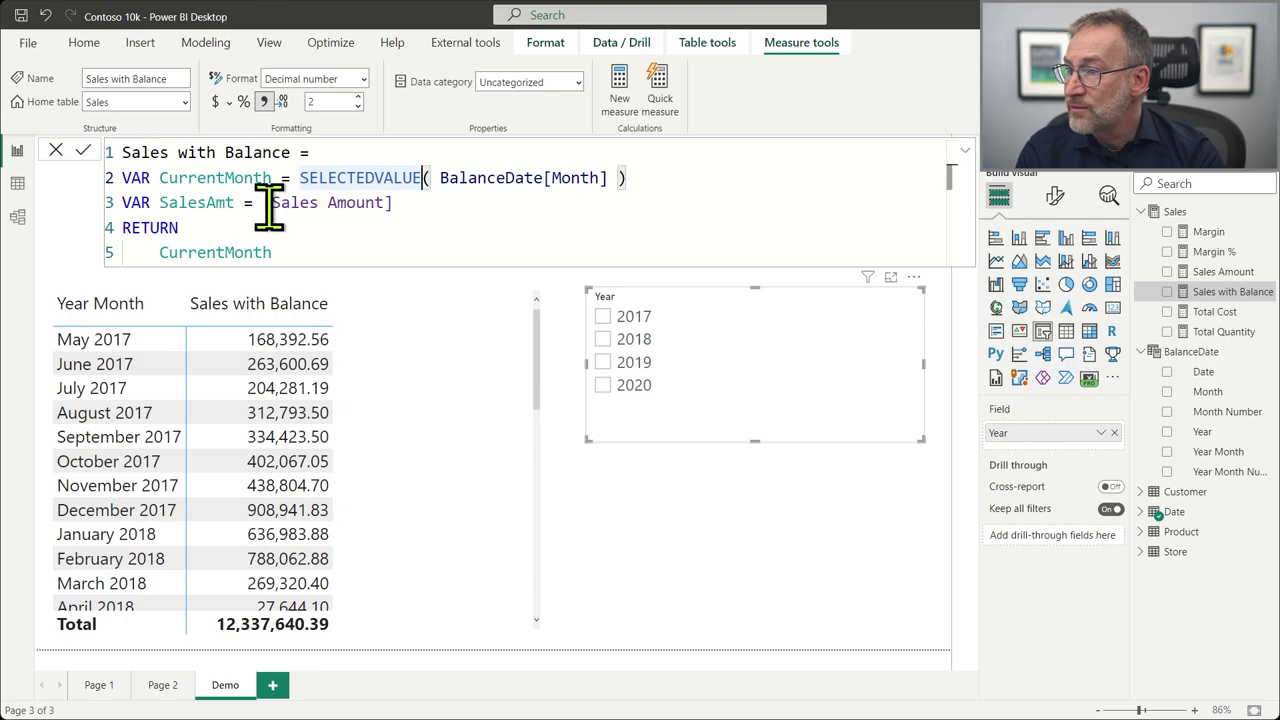
{"action": "key", "text": "End"}
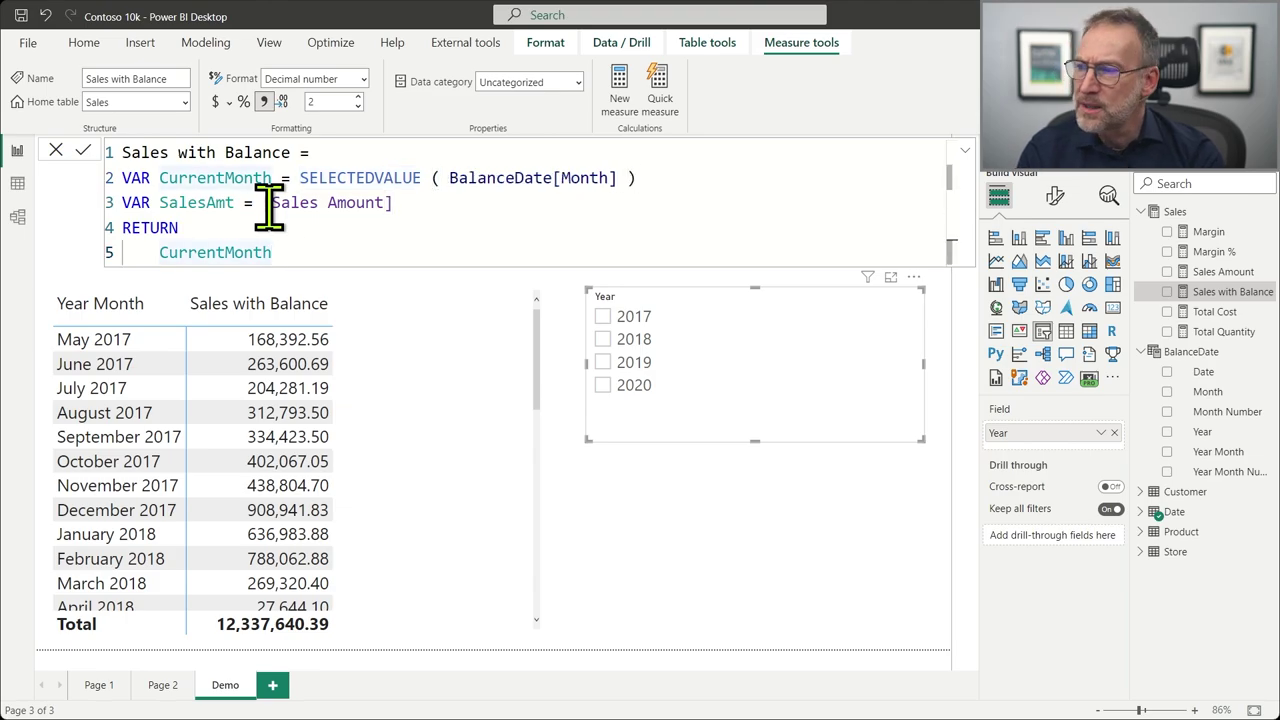
{"action": "key", "text": "Return"}
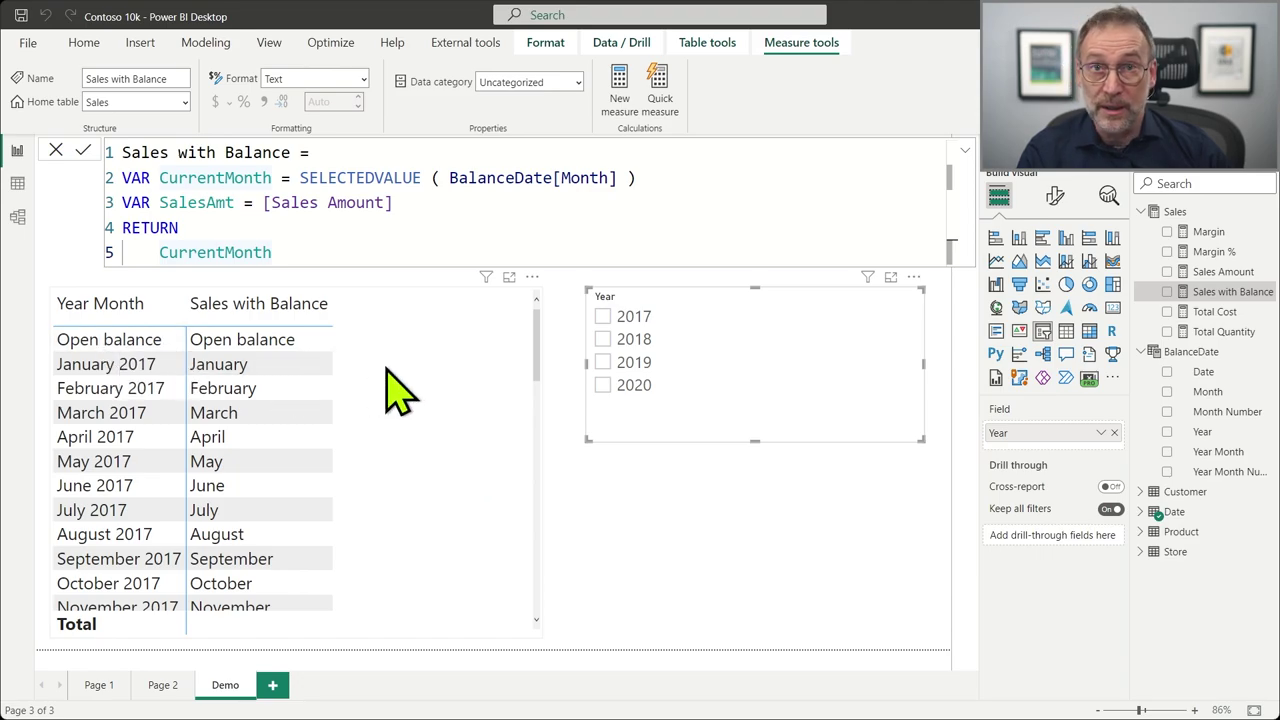
Test the Year slicer with 2019 and 2018, clear it, and return to the formula.
{"action": "left_click", "coordinate": [648, 366]}
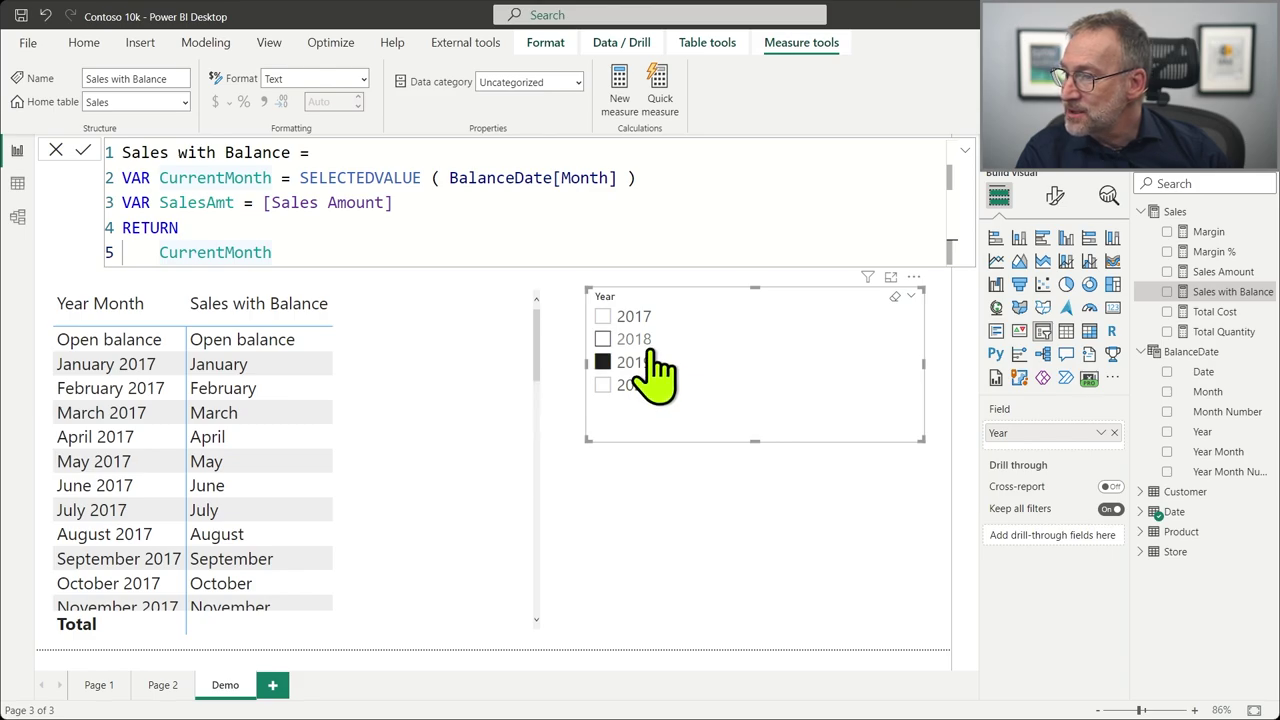
{"action": "left_click", "coordinate": [645, 340]}
{"action": "left_click", "coordinate": [640, 362]}
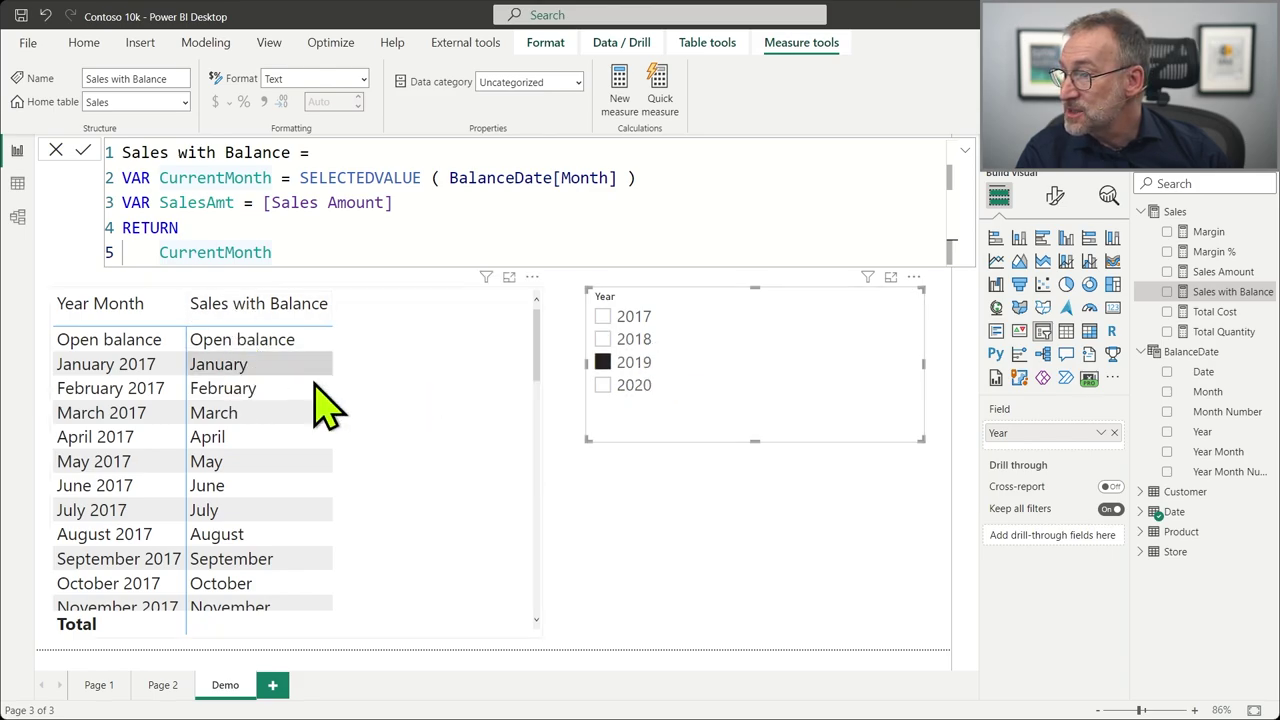
{"action": "left_click", "coordinate": [640, 362]}
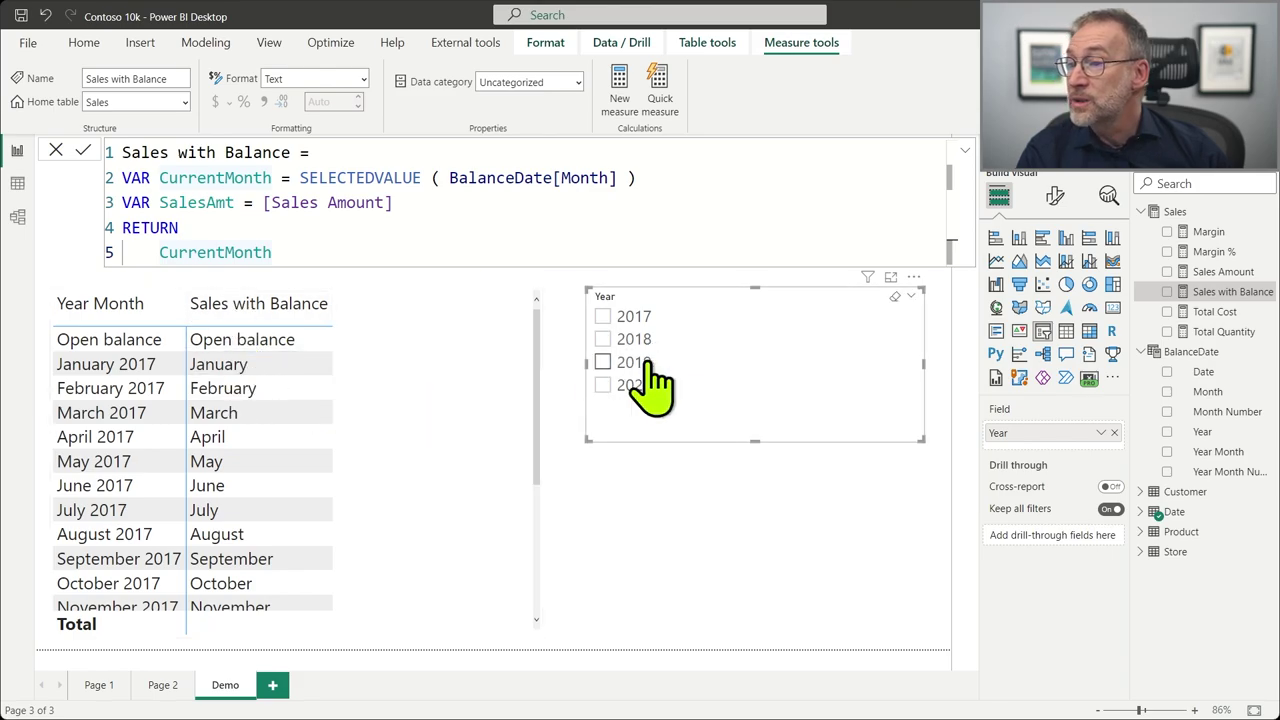
{"action": "left_click", "coordinate": [272, 178]}
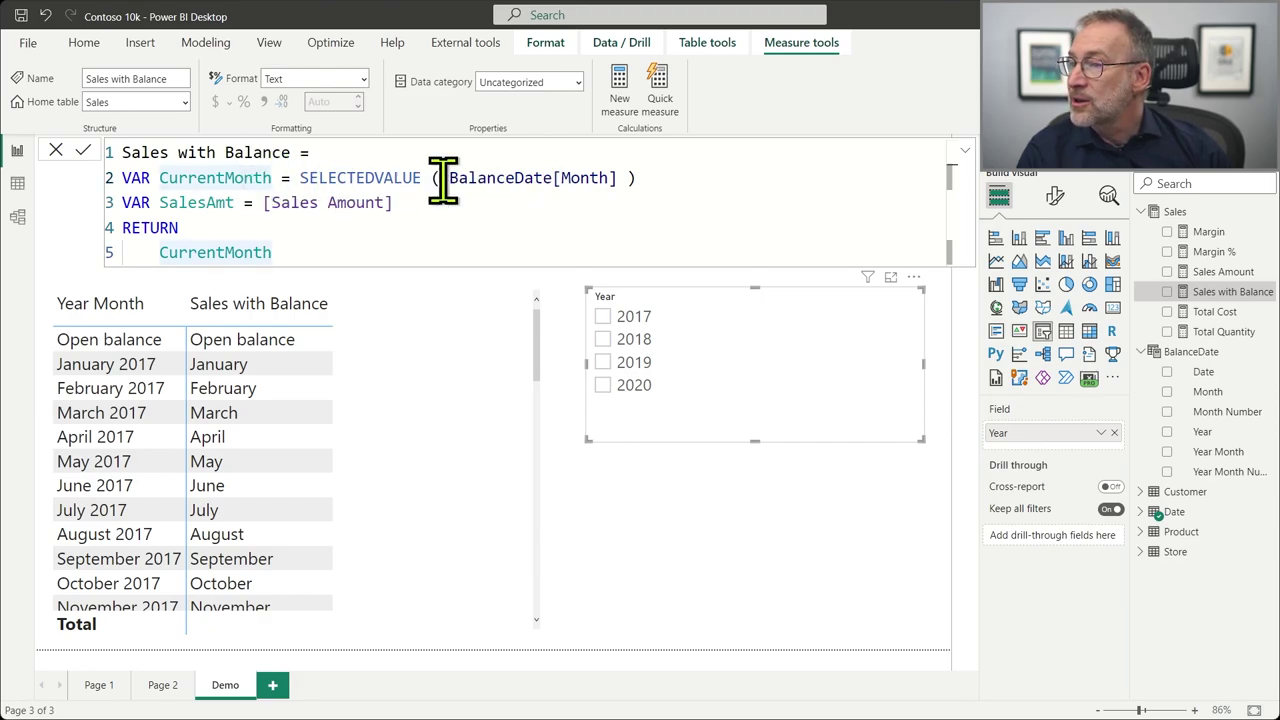
{"action": "left_click", "coordinate": [690, 180]}
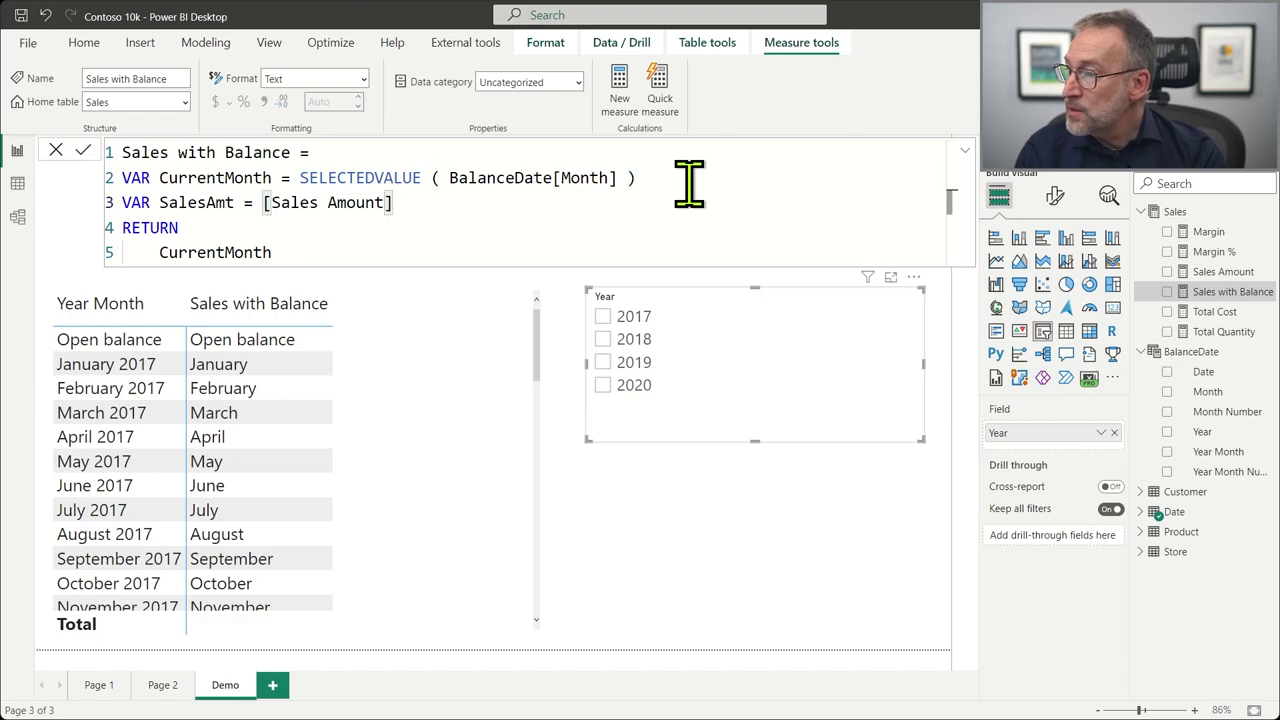
Add VAR Result = IF ( CurrentMonth = "Open balance", 100, SalesAmt ).
{"action": "key", "text": "shift+Return"}
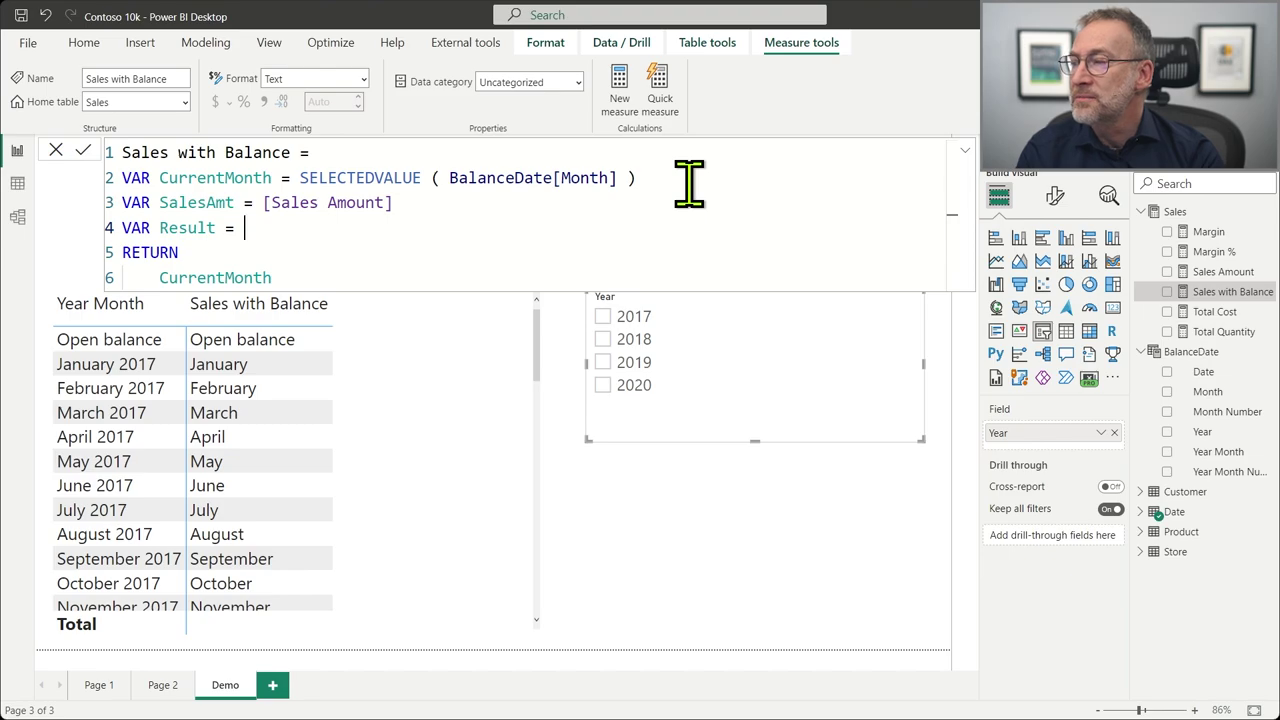
{"action": "key", "text": "shift+Return"}
{"action": "type", "text": "IF ("}
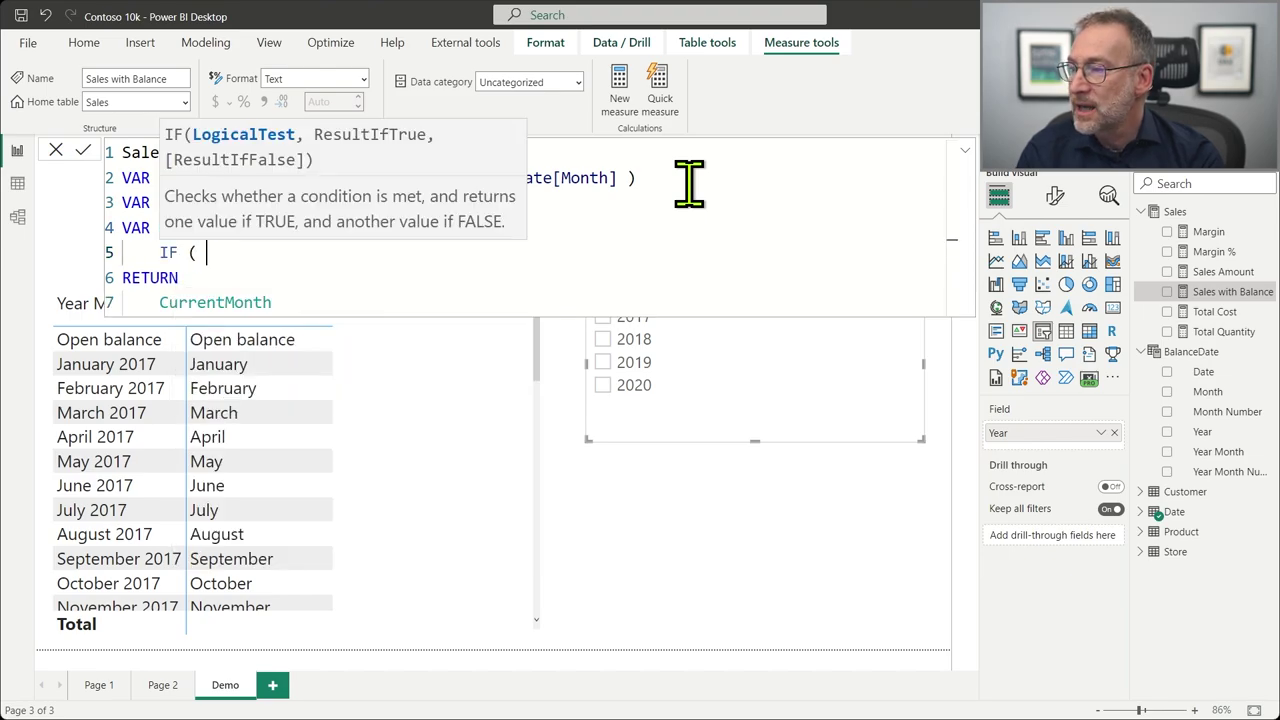
{"action": "key", "text": "shift+Return"}
{"action": "type", "text": ">C"}
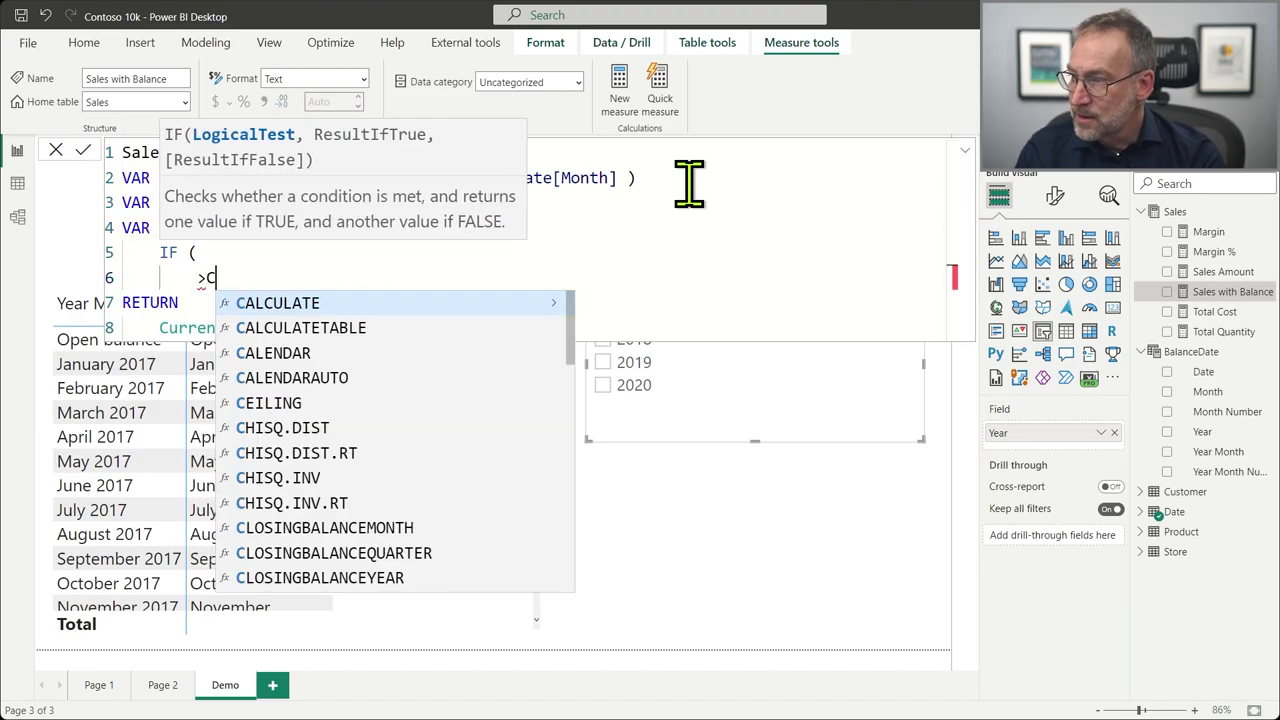
{"action": "type", "text": "urrentMonth = \"Open balance"}
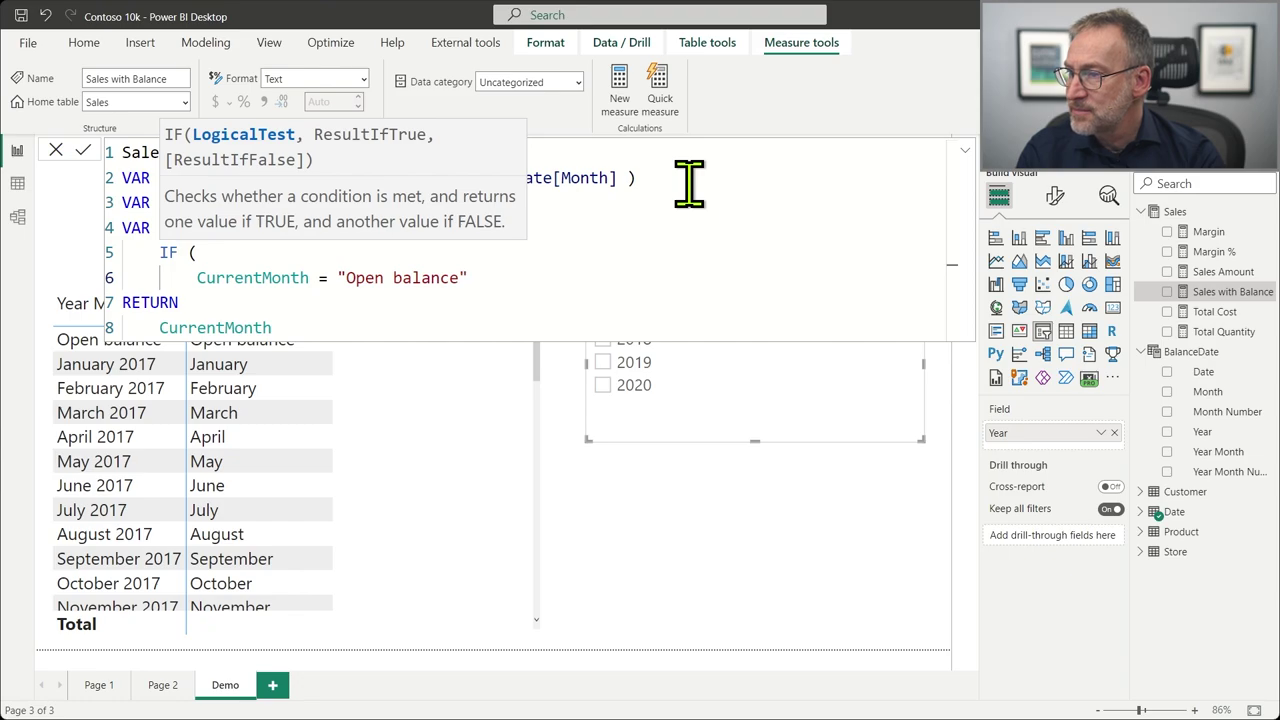
{"action": "type", "text": ","}
{"action": "key", "text": "shift+Return"}
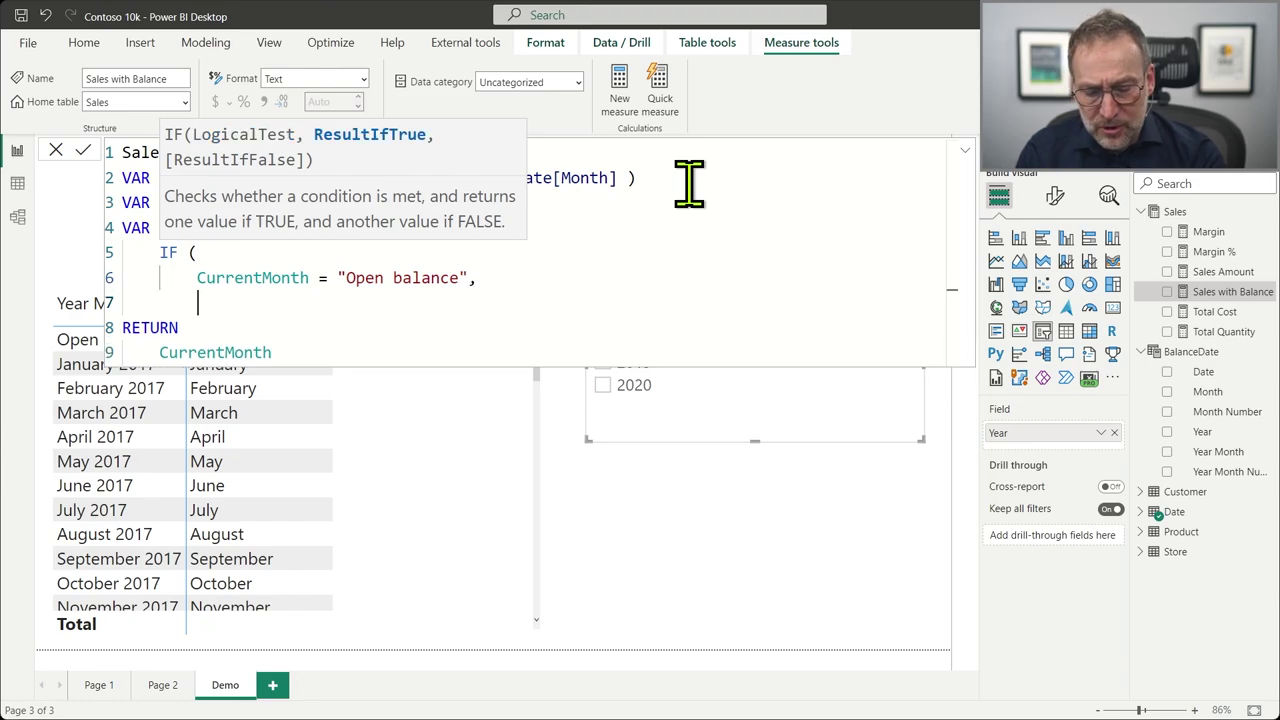
{"action": "type", "text": "100,"}
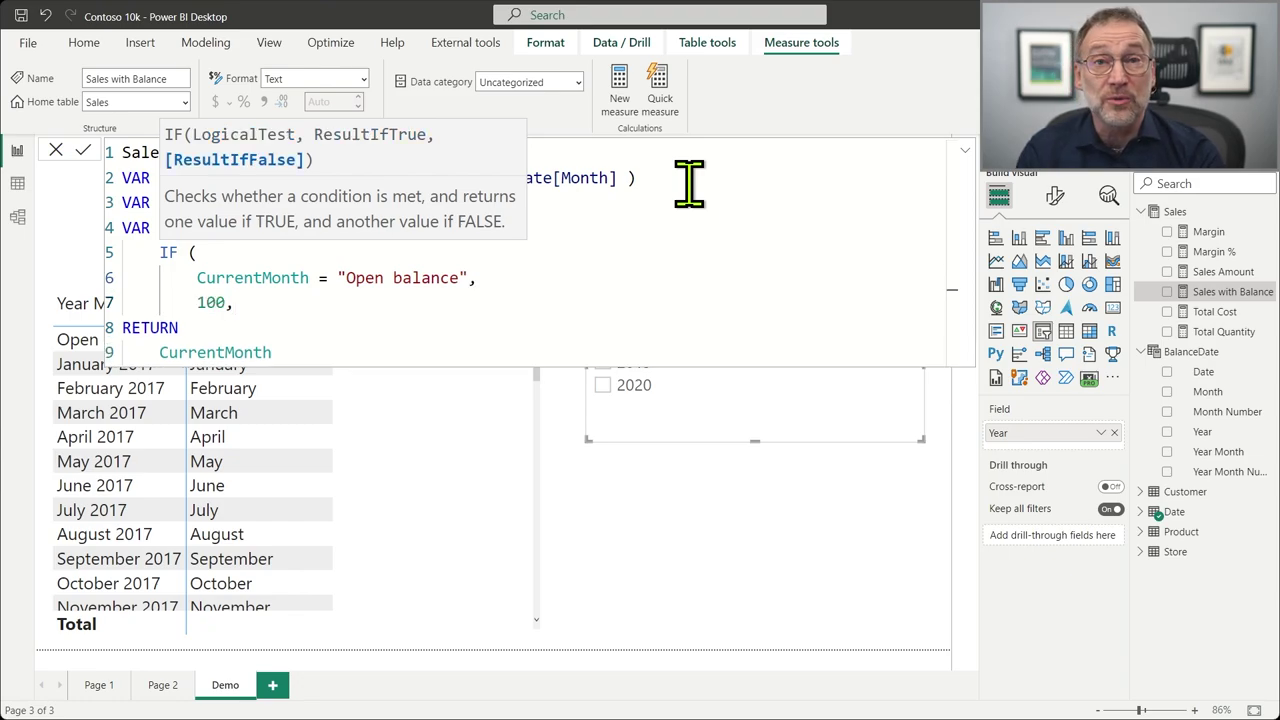
{"action": "key", "text": "shift+Return"}
{"action": "type", "text": "Sale"}
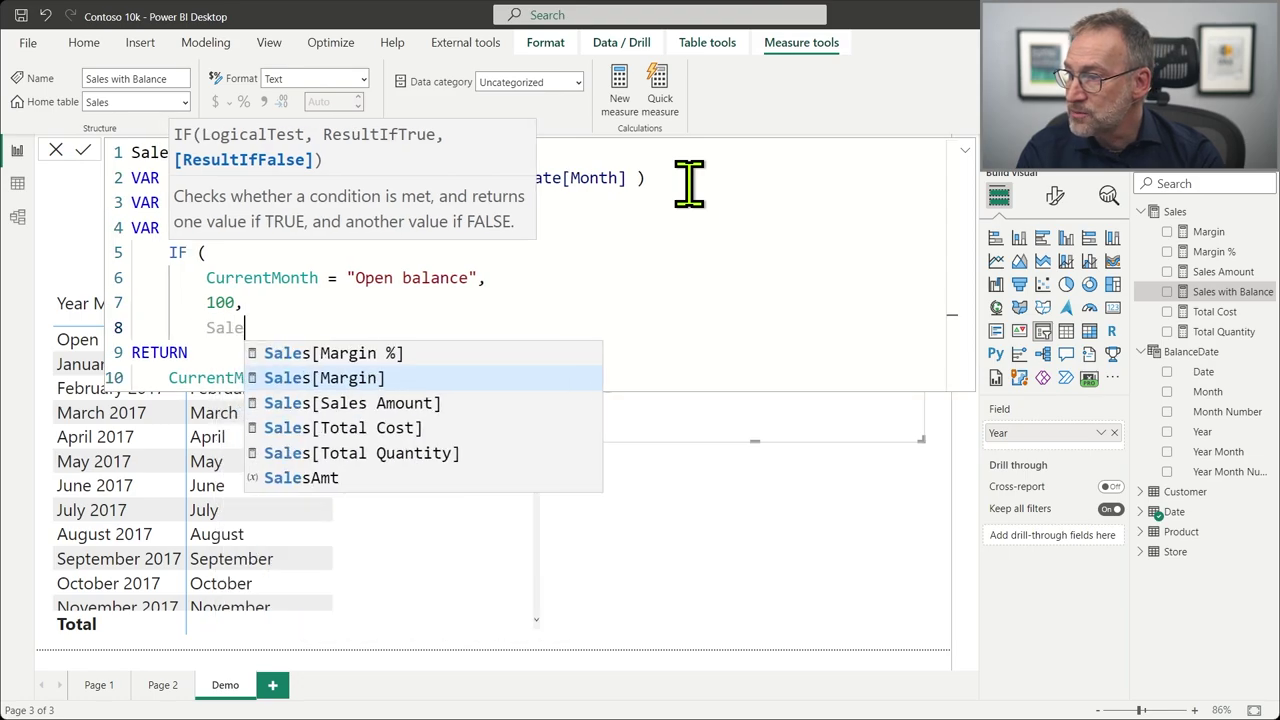
{"action": "key", "text": "Down"}
{"action": "key", "text": "Down"}
{"action": "key", "text": "Down"}
{"action": "key", "text": "Down"}
{"action": "key", "text": "Tab"}
{"action": "key", "text": "shift+Return"}
{"action": "key", "text": "BackSpace"}
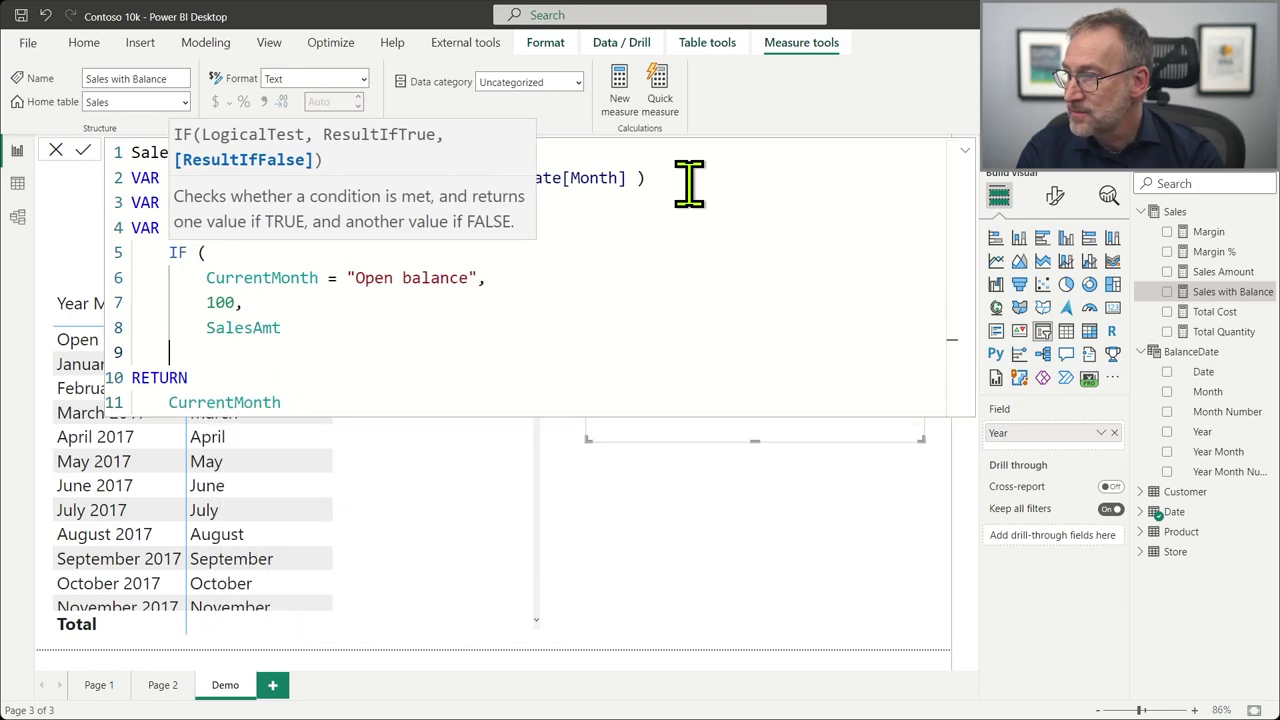
{"action": "type", "text": ")"}
Replace CurrentMonth with Result in the RETURN line and commit the measure.
{"action": "key", "text": "Up"}
{"action": "key", "text": "Up"}
{"action": "key", "text": "Up"}
{"action": "key", "text": "Up"}
{"action": "key", "text": "Up"}
{"action": "key", "text": "ctrl+Right"}
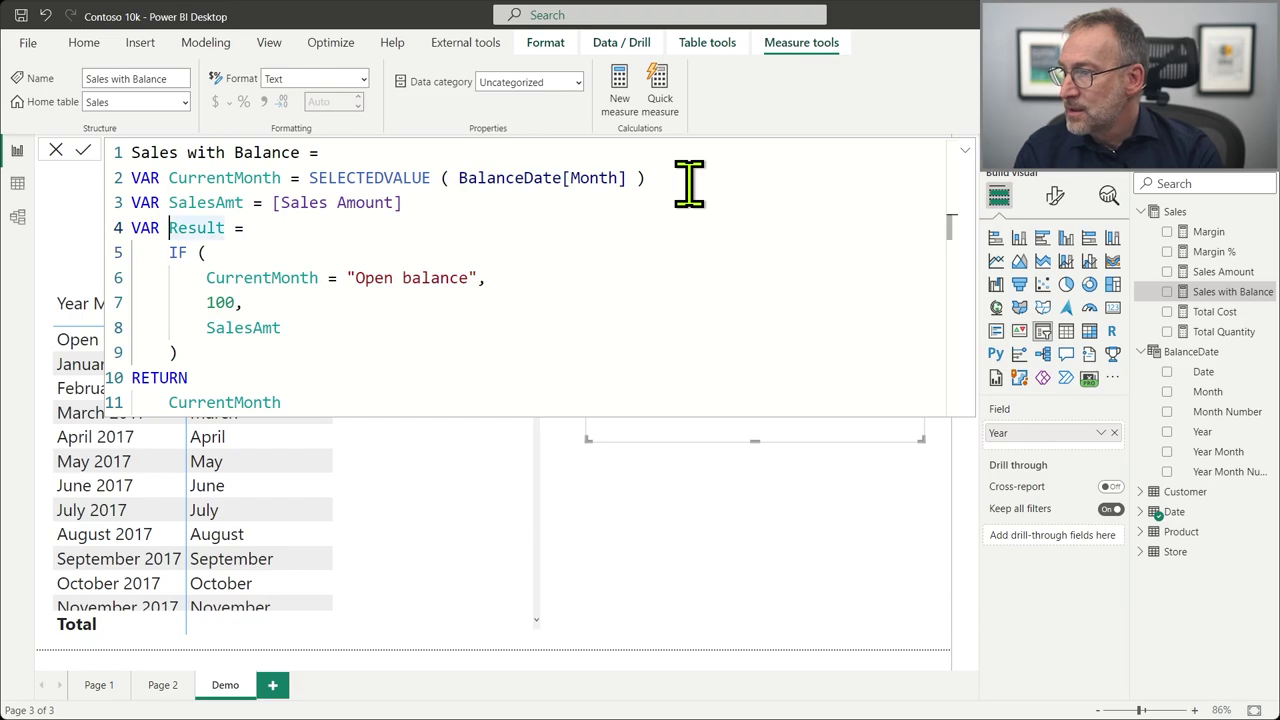
{"action": "key", "text": "ctrl+c"}
{"action": "key", "text": "ctrl+End"}
{"action": "key", "text": "ctrl+shift+Left"}
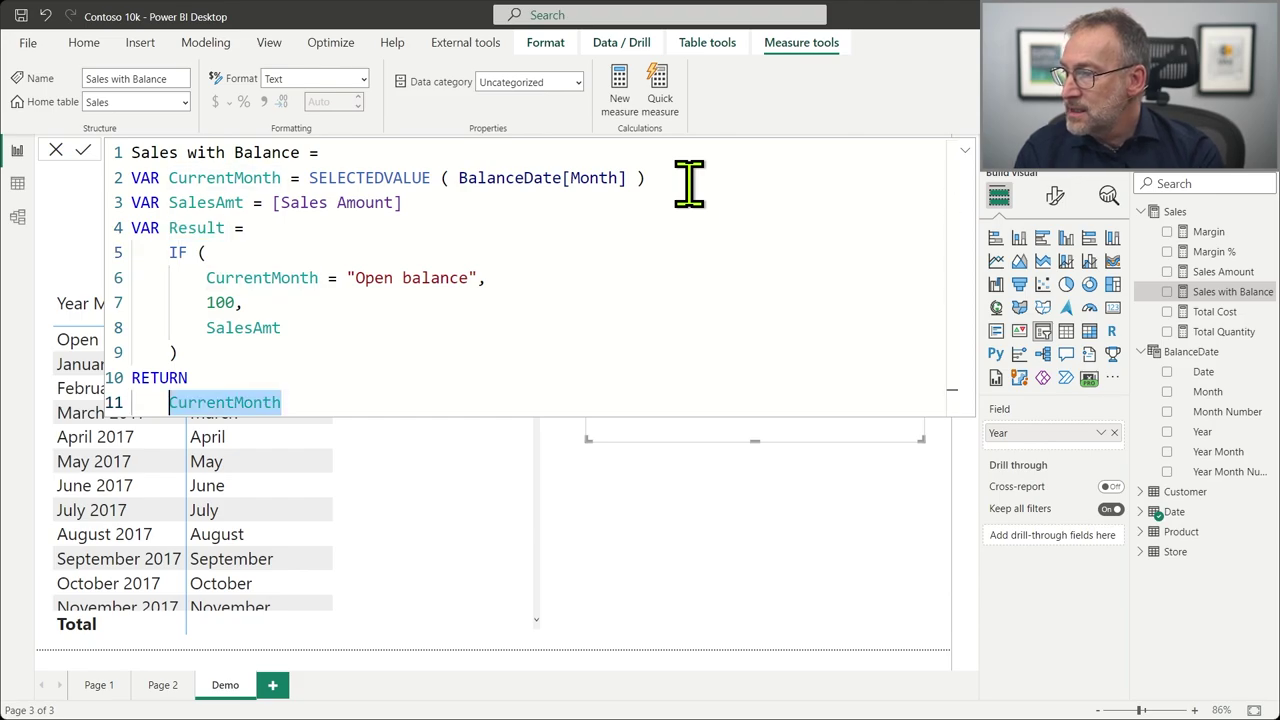
{"action": "key", "text": "ctrl+v"}
{"action": "key", "text": "Return"}
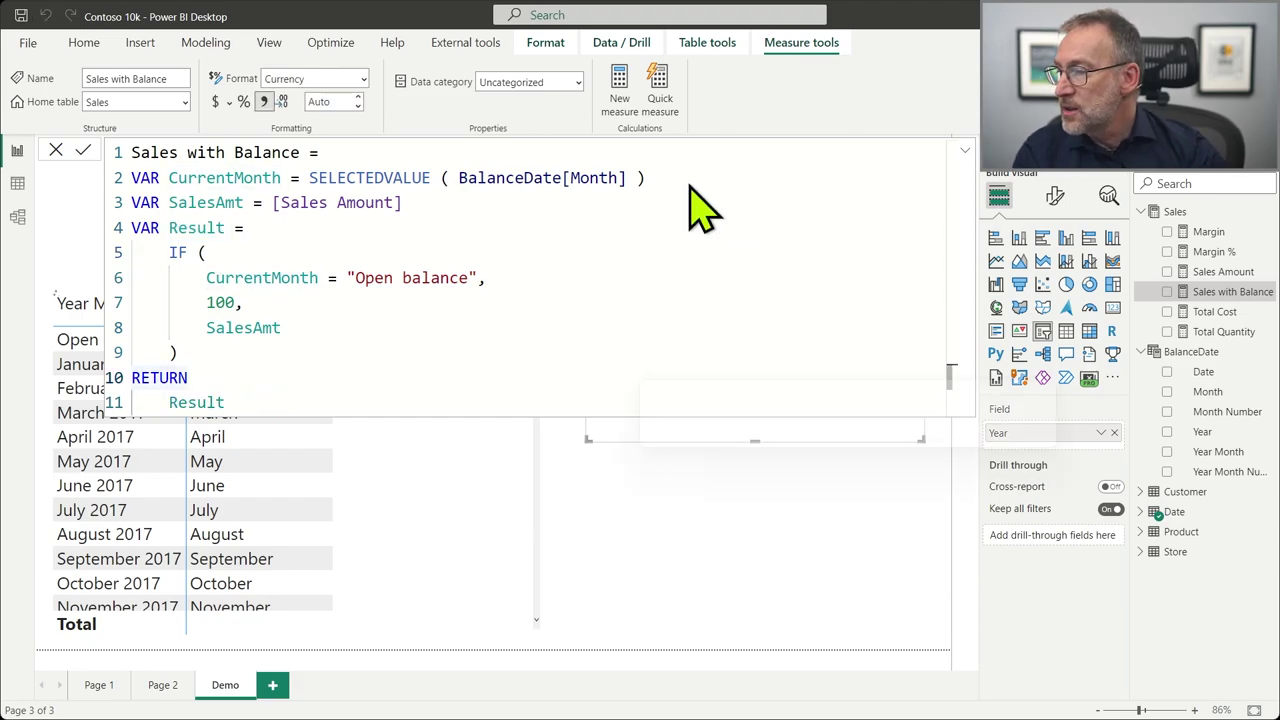
Format Sales with Balance as Decimal number and collapse the formula editor.
{"action": "left_click", "coordinate": [362, 80]}
{"action": "left_click", "coordinate": [322, 148]}
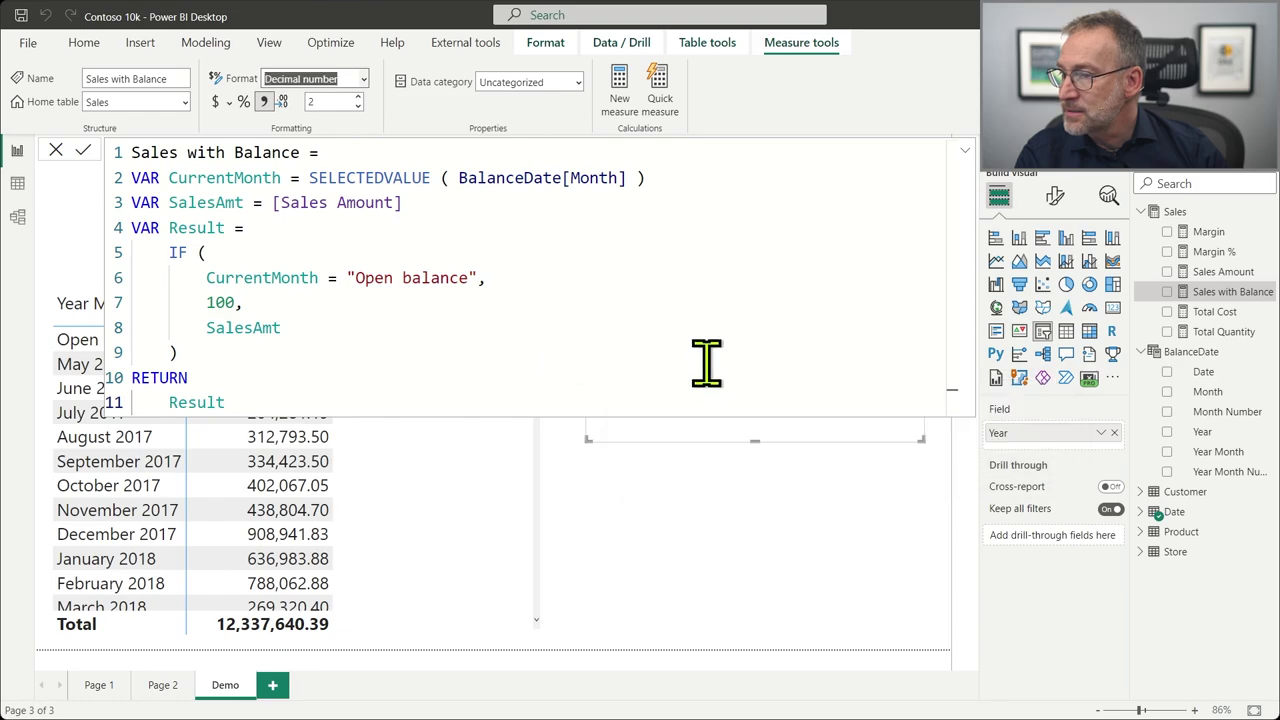
{"action": "left_click", "coordinate": [555, 335]}
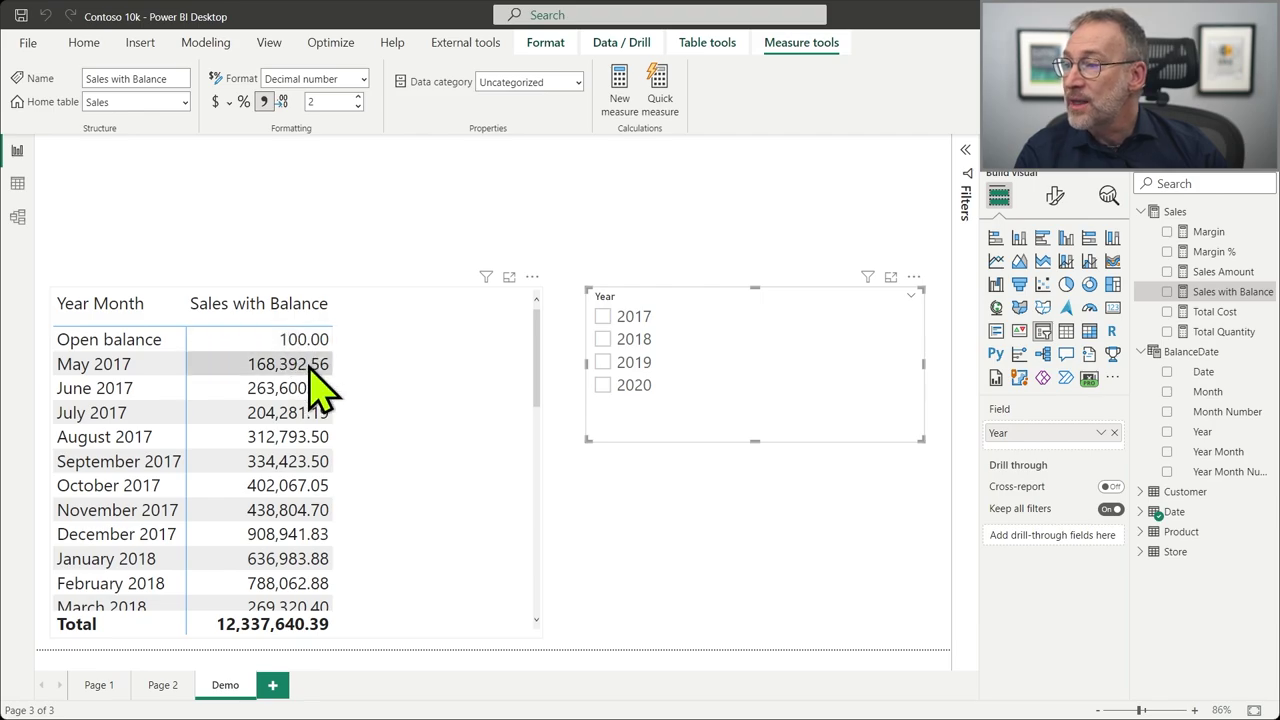
Check the table totals with the Year slicer on 2018, 2019 and 2020, ending on 2019.
{"action": "left_click", "coordinate": [625, 342]}
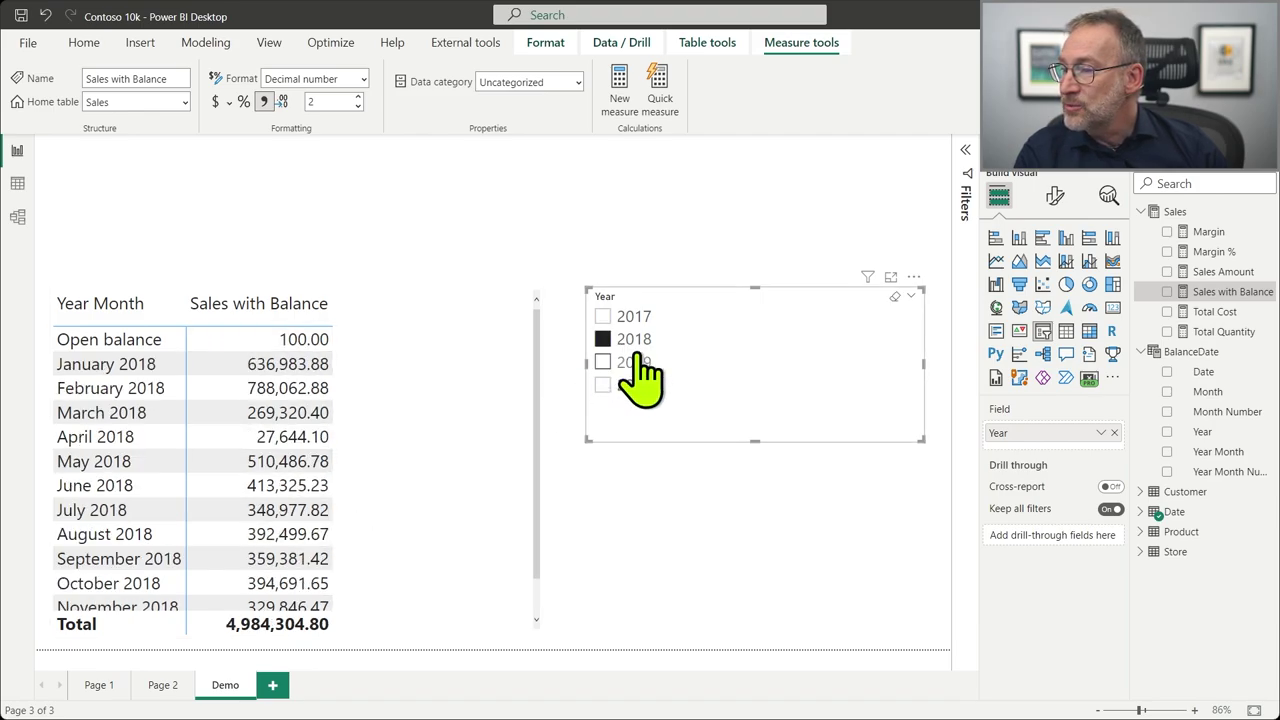
{"action": "left_click", "coordinate": [632, 360]}
{"action": "left_click", "coordinate": [640, 388]}
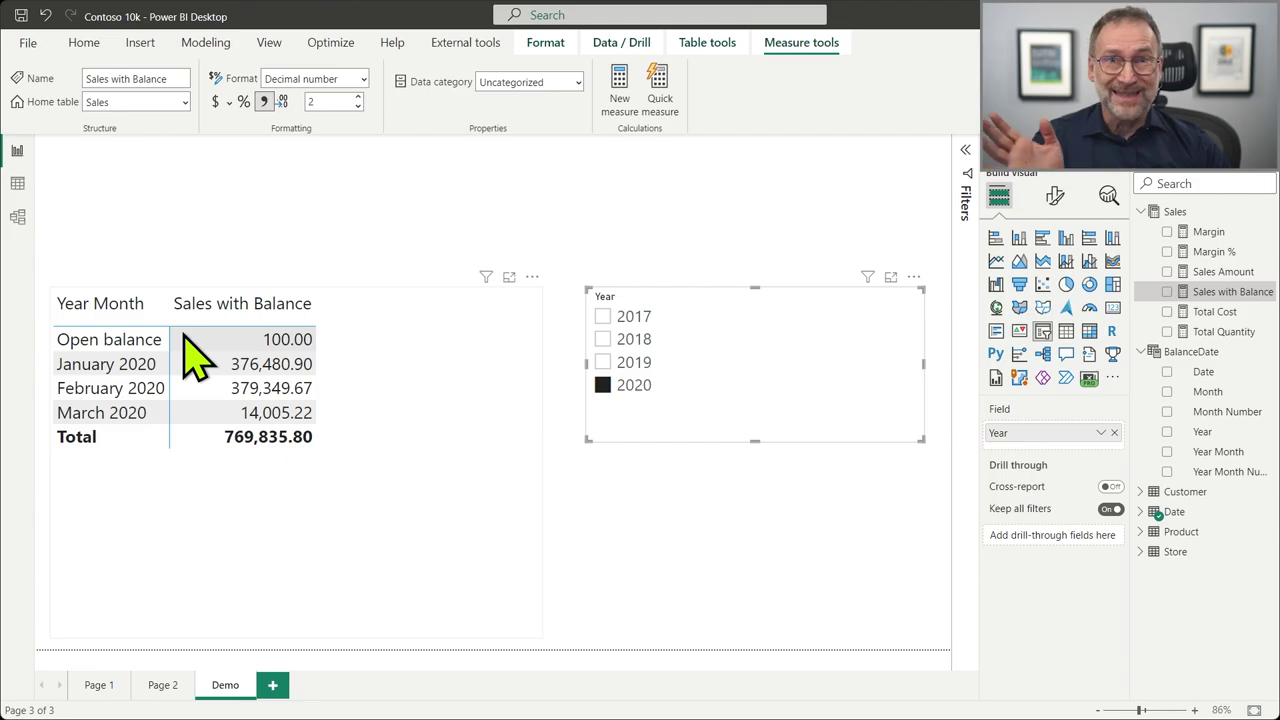
{"action": "left_click", "coordinate": [634, 339]}
{"action": "left_click", "coordinate": [639, 368]}
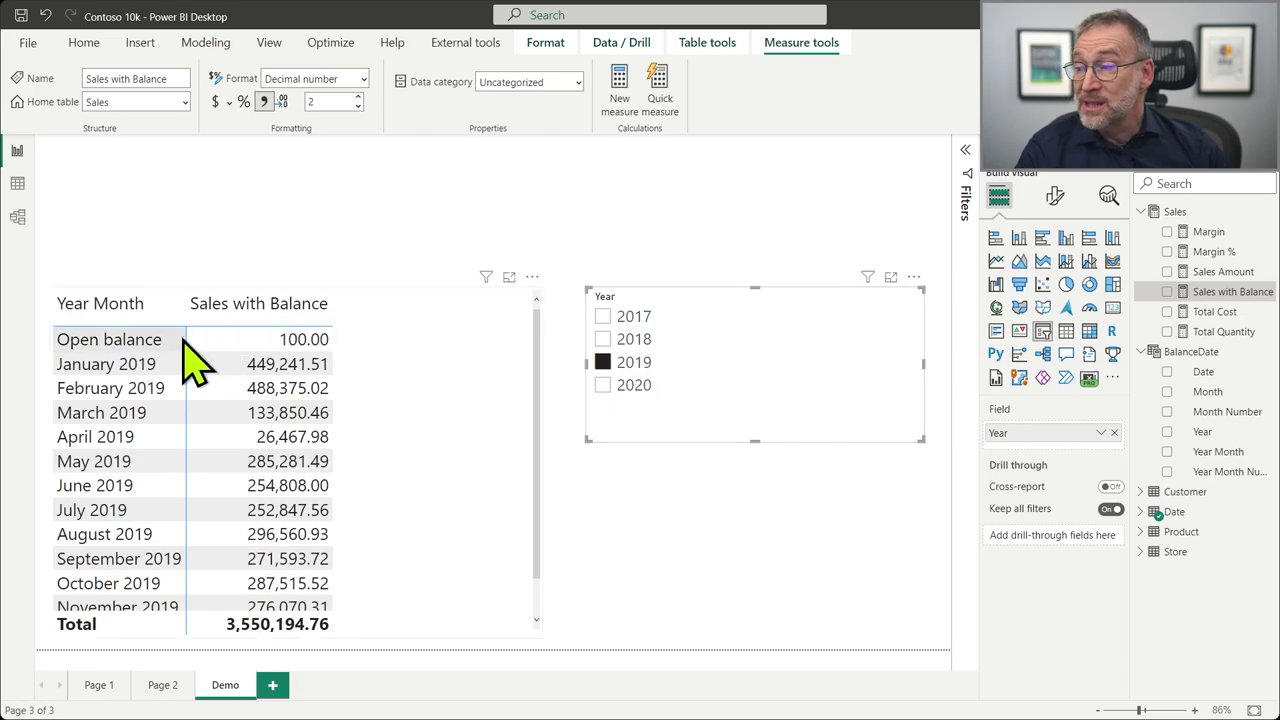
Reopen the Sales with Balance formula for editing.
{"action": "left_click", "coordinate": [1222, 272]}
{"action": "left_click", "coordinate": [1230, 292]}
{"action": "left_click", "coordinate": [306, 277]}
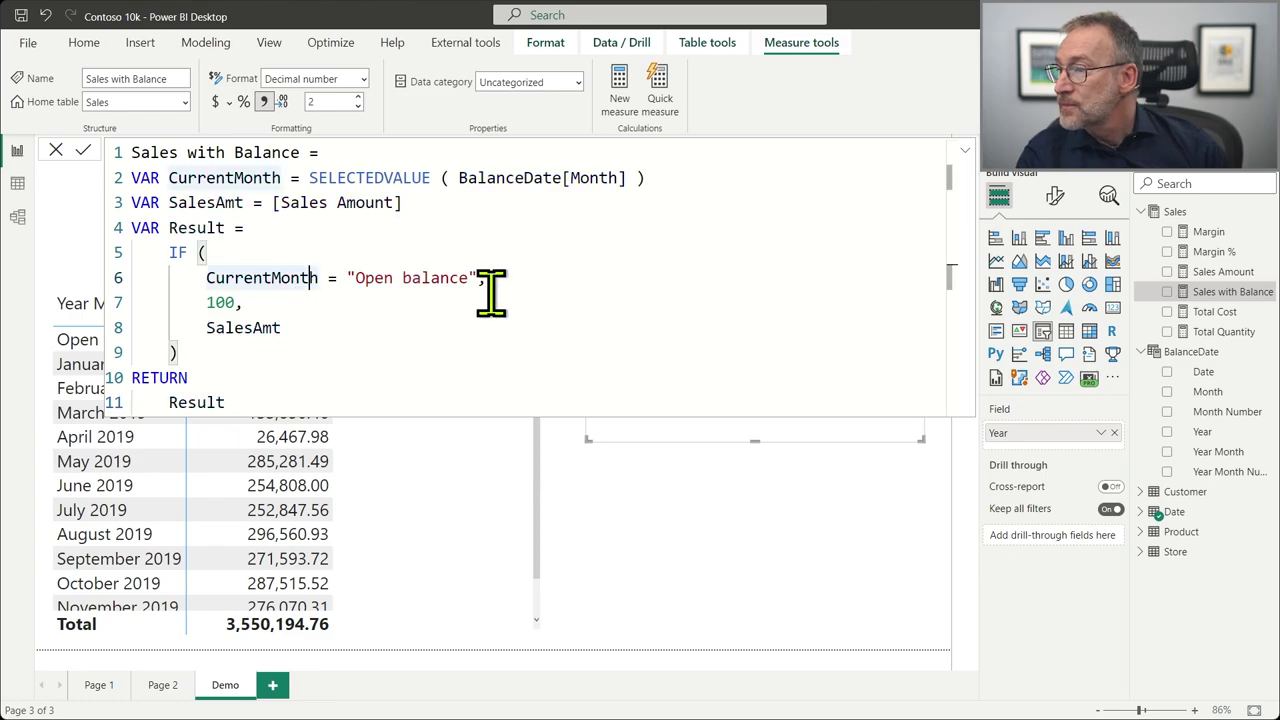
Add a variable DateStart = MIN ( 'Date'[Date] ) below the SalesAmt line.
{"action": "key", "text": "Up"}
{"action": "key", "text": "Up"}
{"action": "key", "text": "Up"}
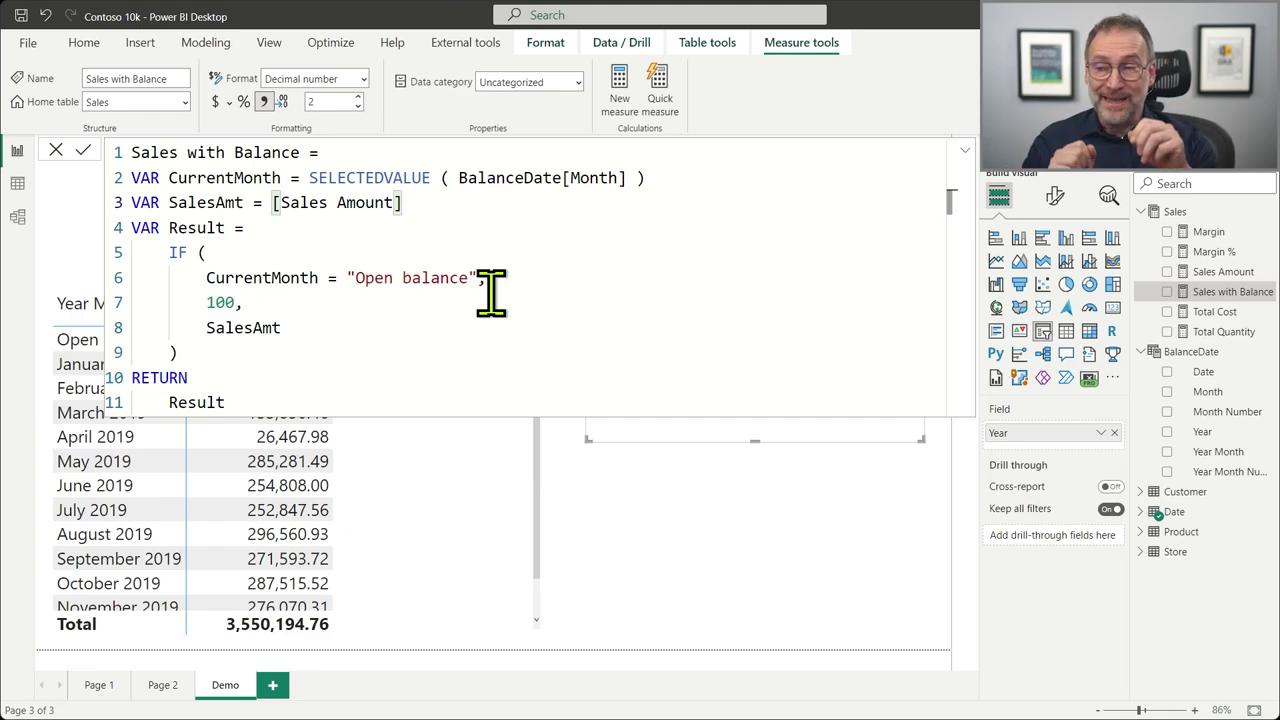
{"action": "key", "text": "Return"}
{"action": "type", "text": "VAR "}
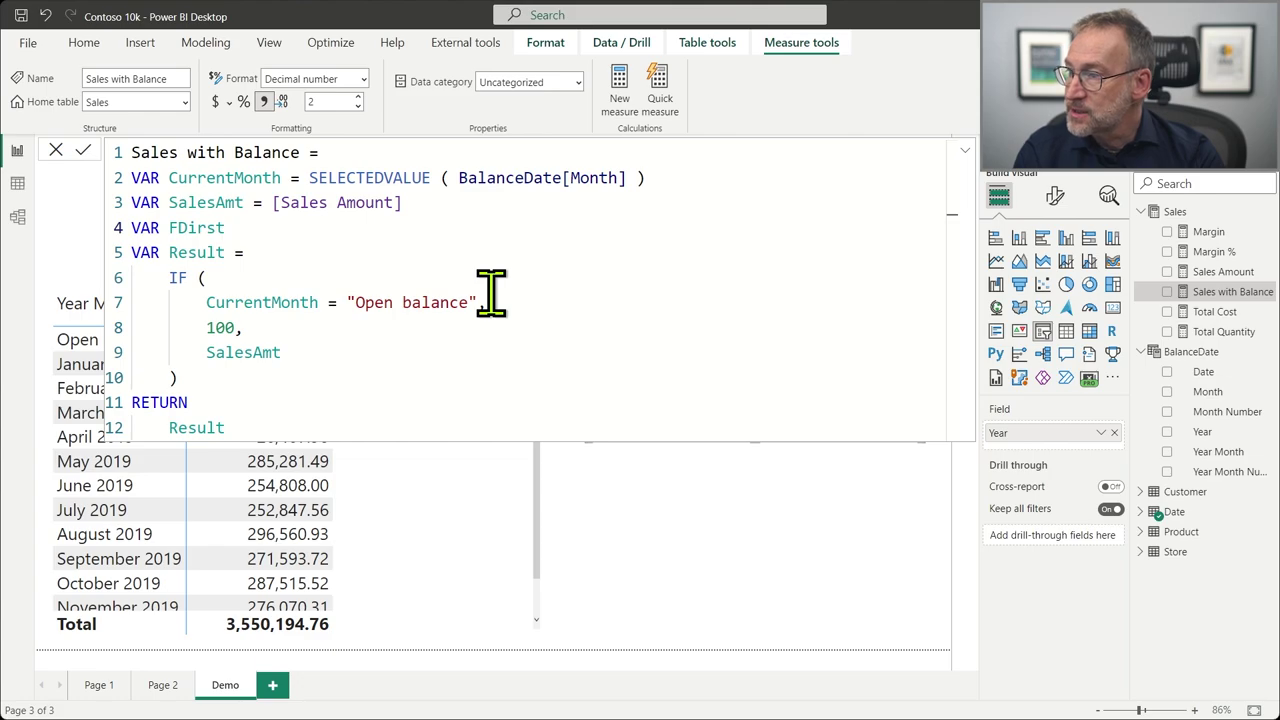
{"action": "type", "text": "FirstDa"}
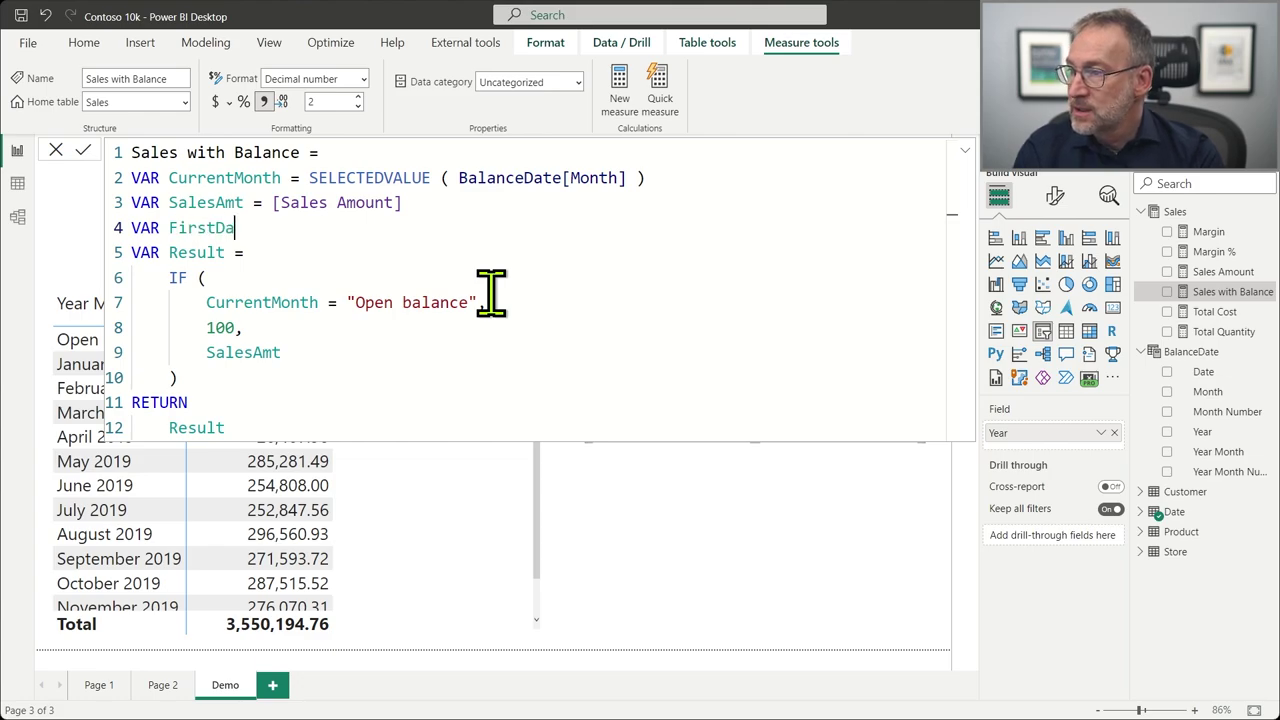
{"action": "type", "text": "te = MIN ("}
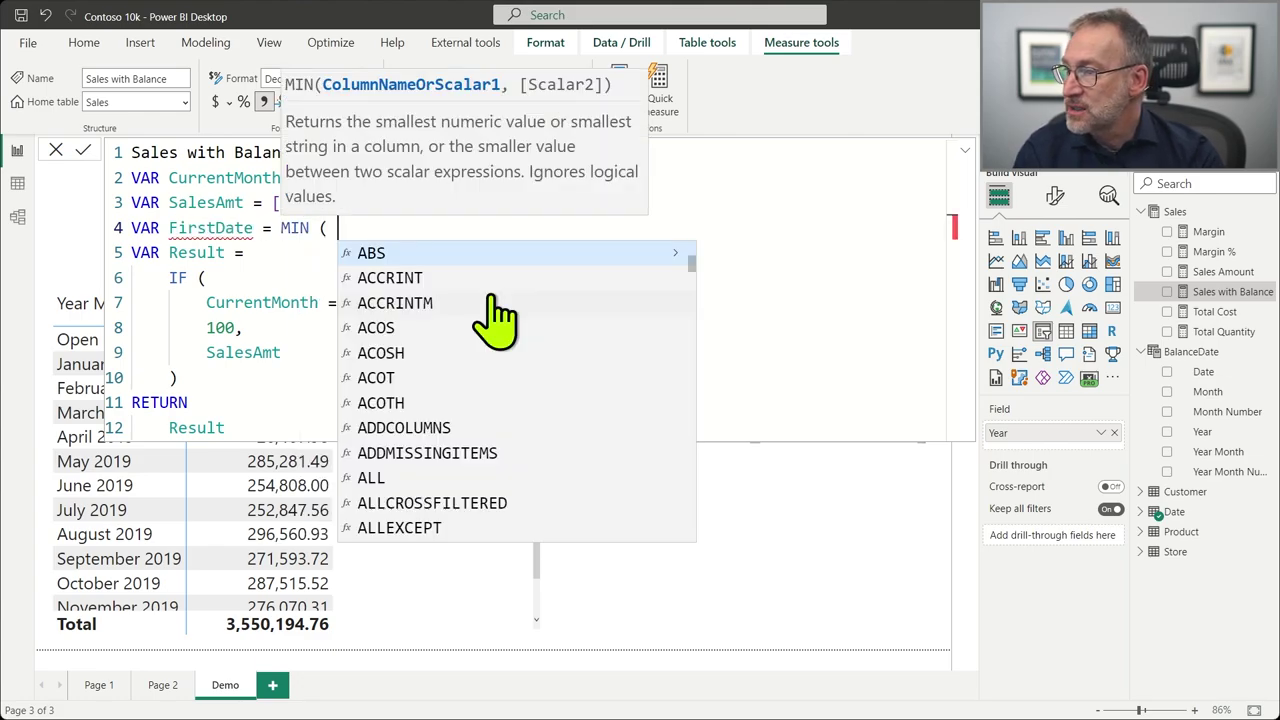
{"action": "key", "text": "Escape"}
{"action": "key", "text": "Home"}
{"action": "key", "text": "ctrl+Right"}
{"action": "key", "text": "ctrl+shift+Right"}
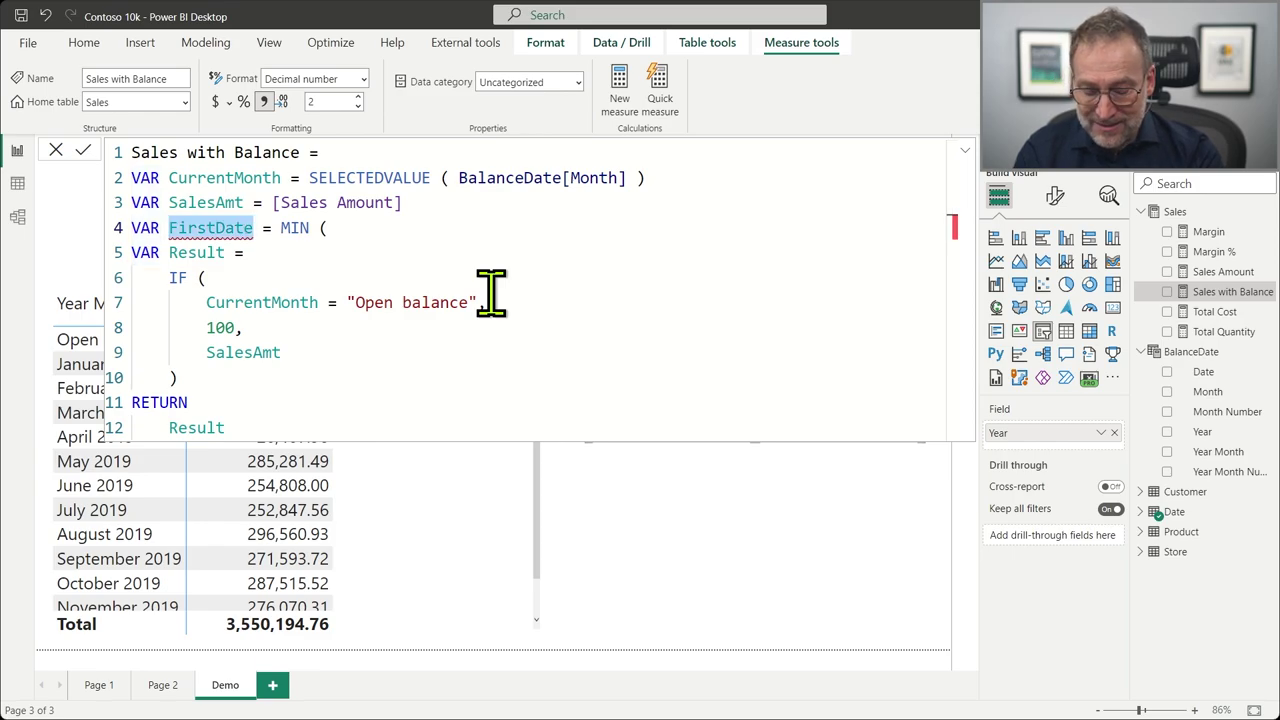
{"action": "type", "text": "DateStart = MIN ( "}
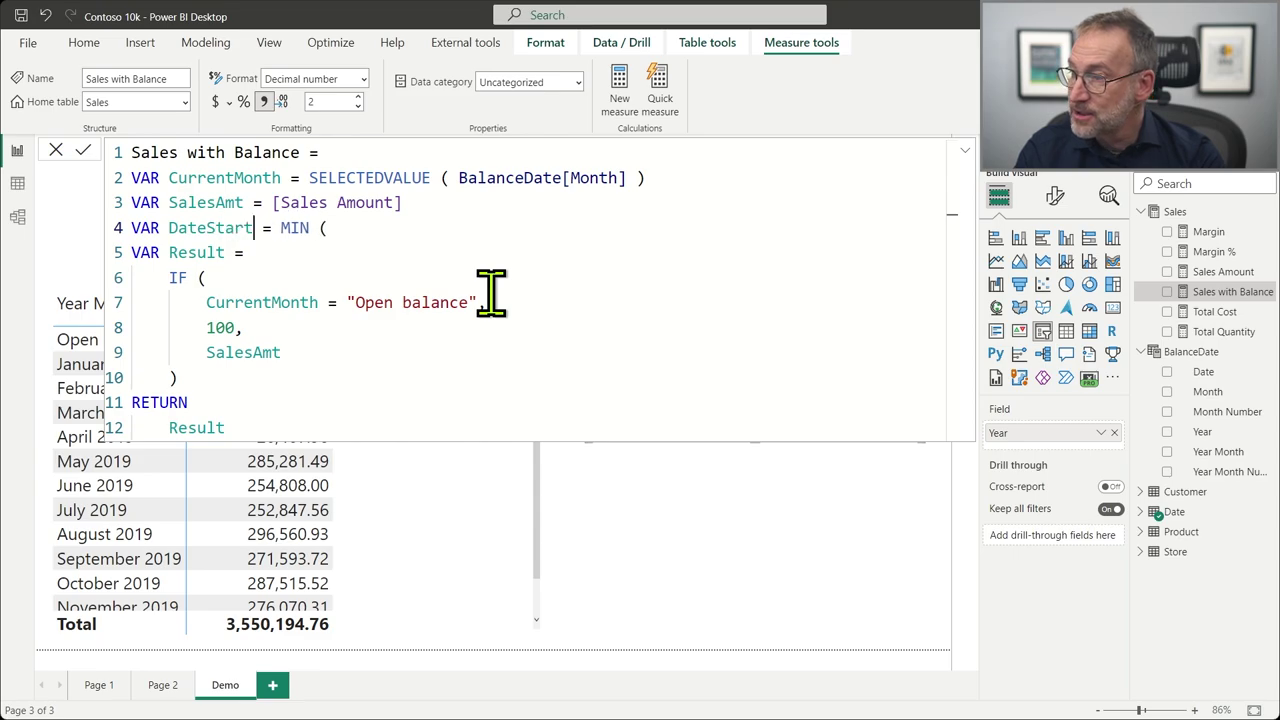
{"action": "type", "text": "'D"}
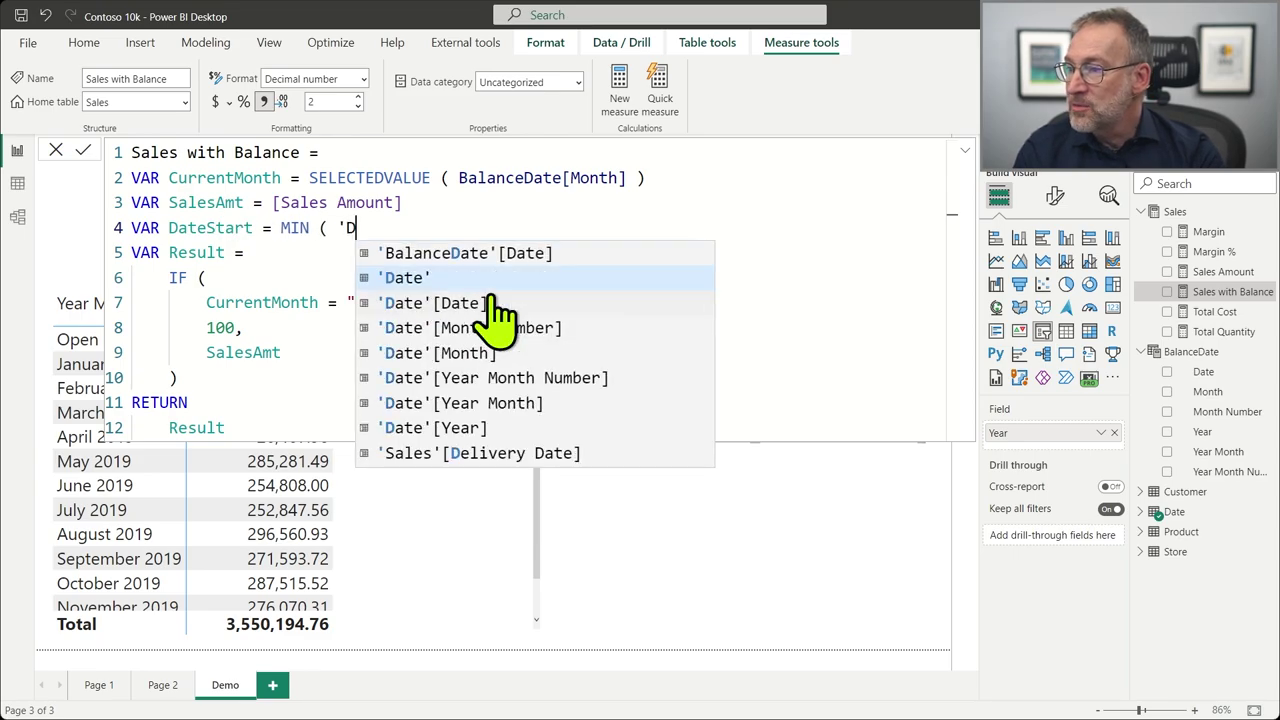
{"action": "key", "text": "Down"}
{"action": "key", "text": "Tab"}
{"action": "type", "text": ")"}
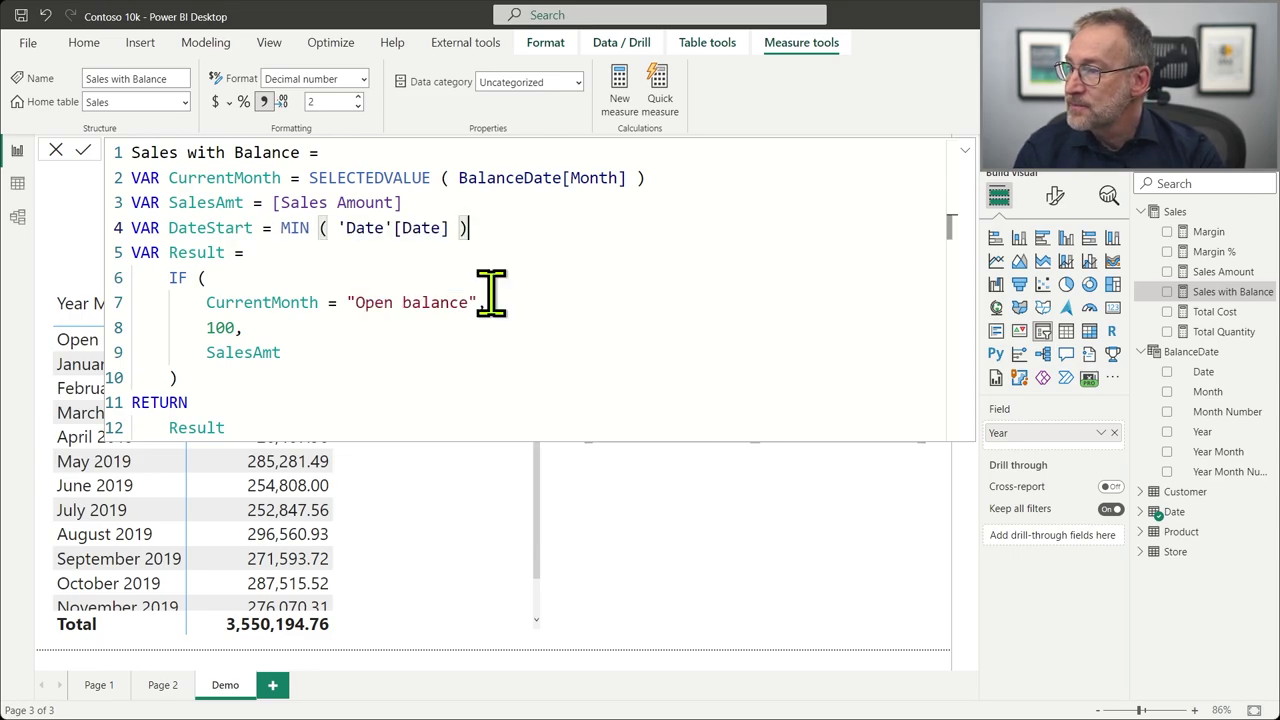
Make the measure RETURN DateStart instead of Result and commit it.
{"action": "key", "text": "Down"}
{"action": "key", "text": "Down"}
{"action": "key", "text": "Down"}
{"action": "key", "text": "Down"}
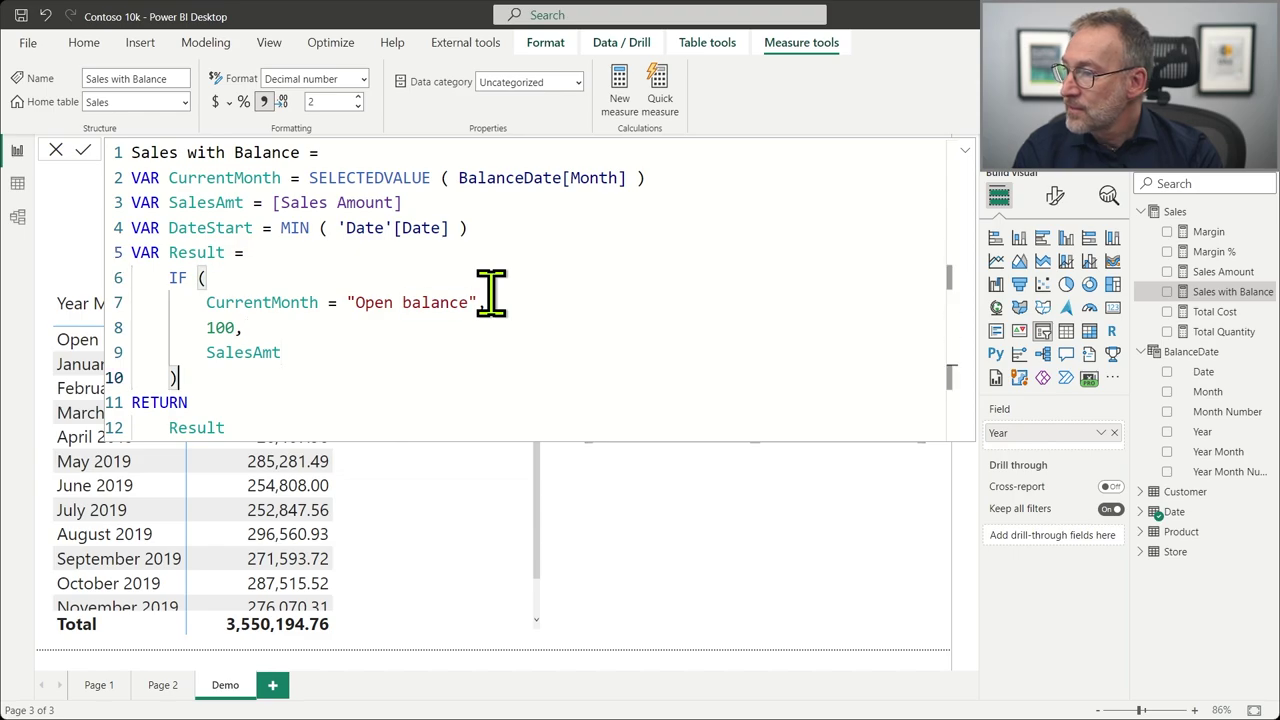
{"action": "key", "text": "Up"}
{"action": "key", "text": "Up"}
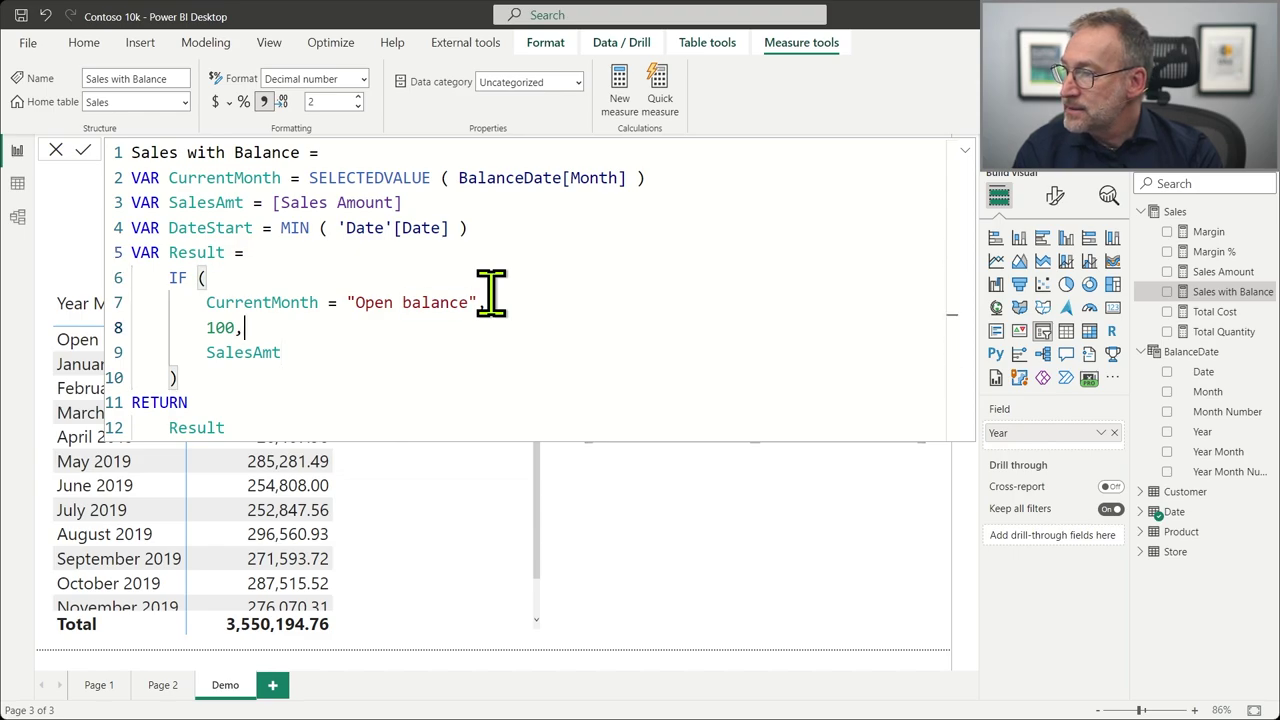
{"action": "key", "text": "Up"}
{"action": "key", "text": "Up"}
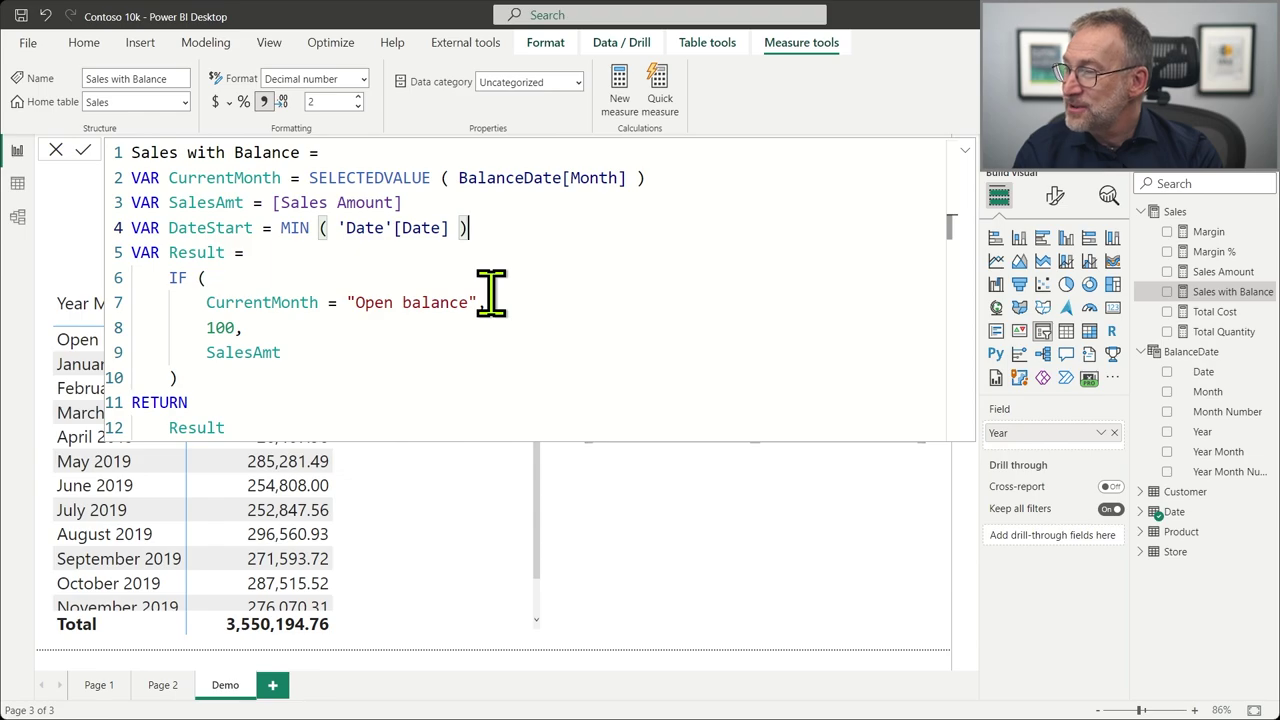
{"action": "key", "text": "Down"}
{"action": "key", "text": "Down"}
{"action": "key", "text": "Down"}
{"action": "key", "text": "Down"}
{"action": "key", "text": "Down"}
{"action": "key", "text": "Down"}
{"action": "key", "text": "Down"}
{"action": "key", "text": "Down"}
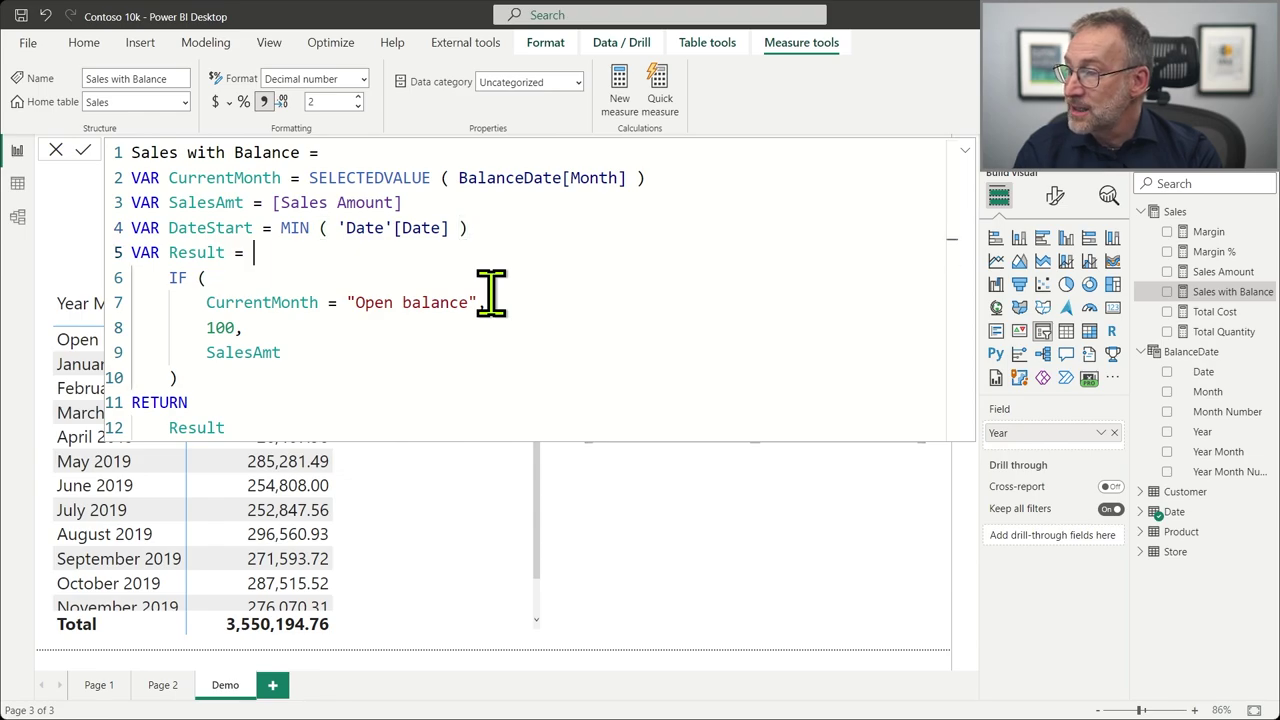
{"action": "key", "text": "shift+Home"}
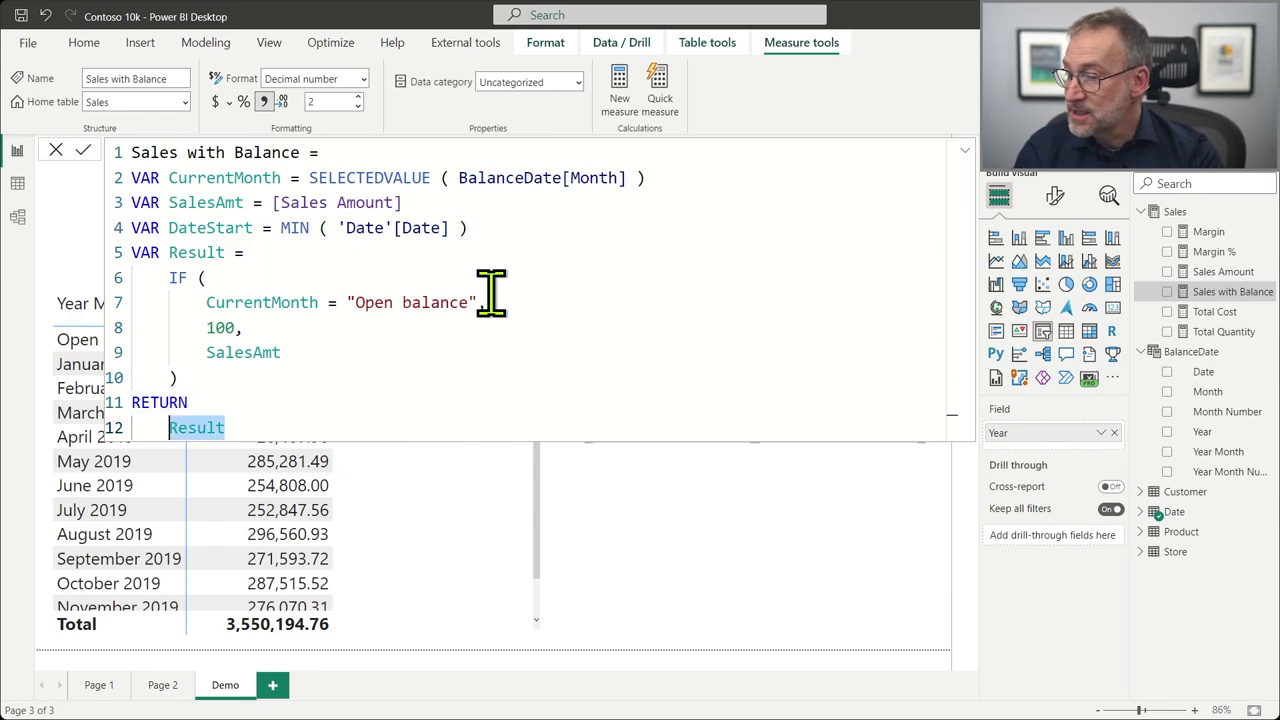
{"action": "type", "text": "Dates"}
{"action": "key", "text": "Tab"}
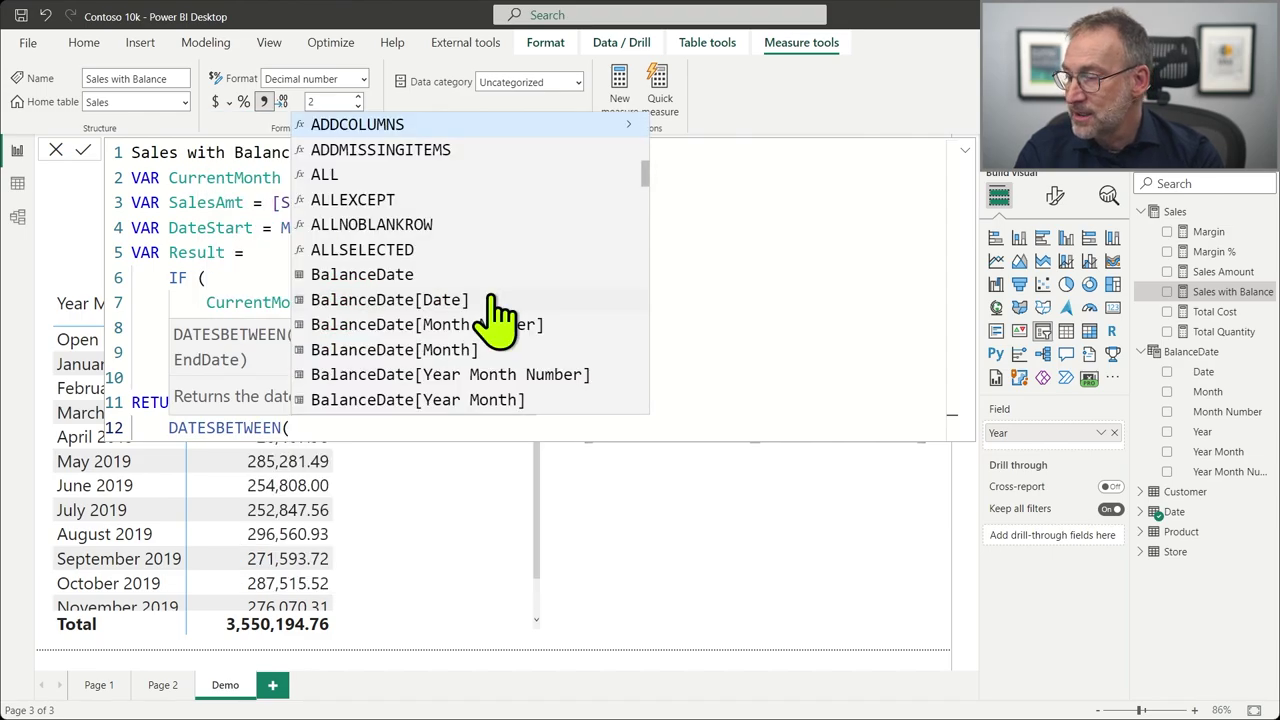
{"action": "key", "text": "shift+Home"}
{"action": "type", "text": "DateStart"}
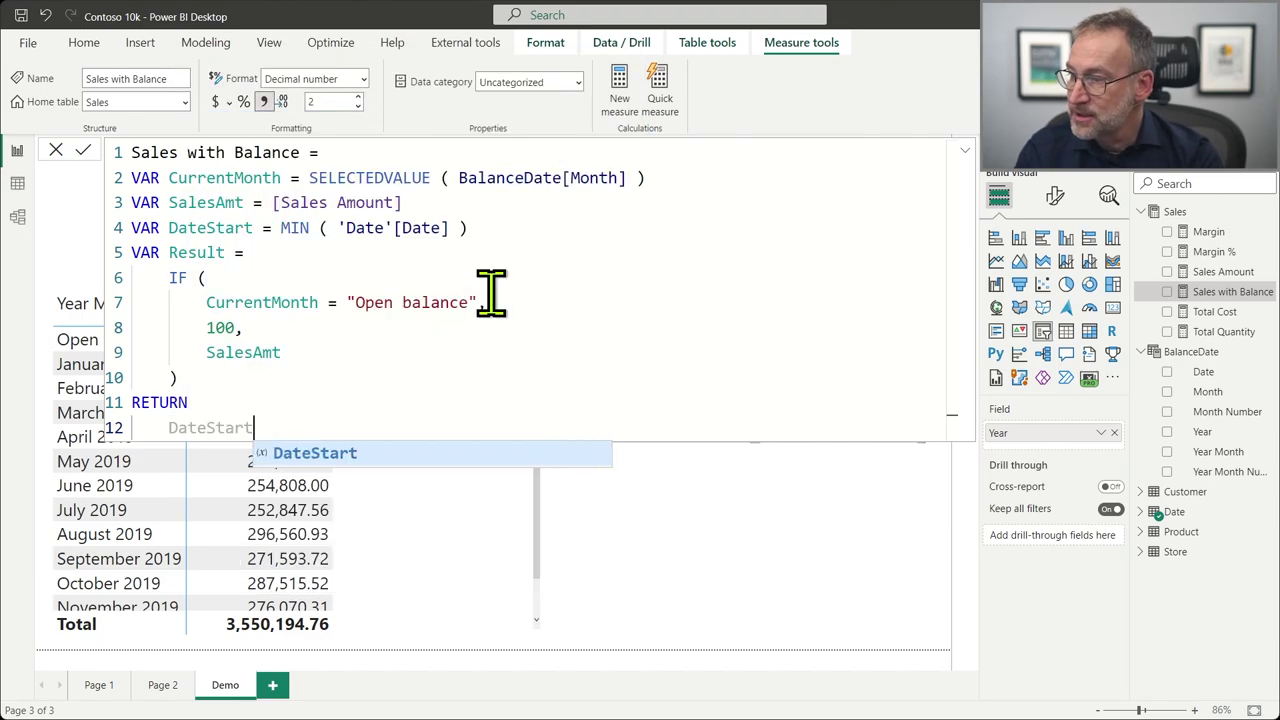
{"action": "key", "text": "Return"}
{"action": "key", "text": "Return"}
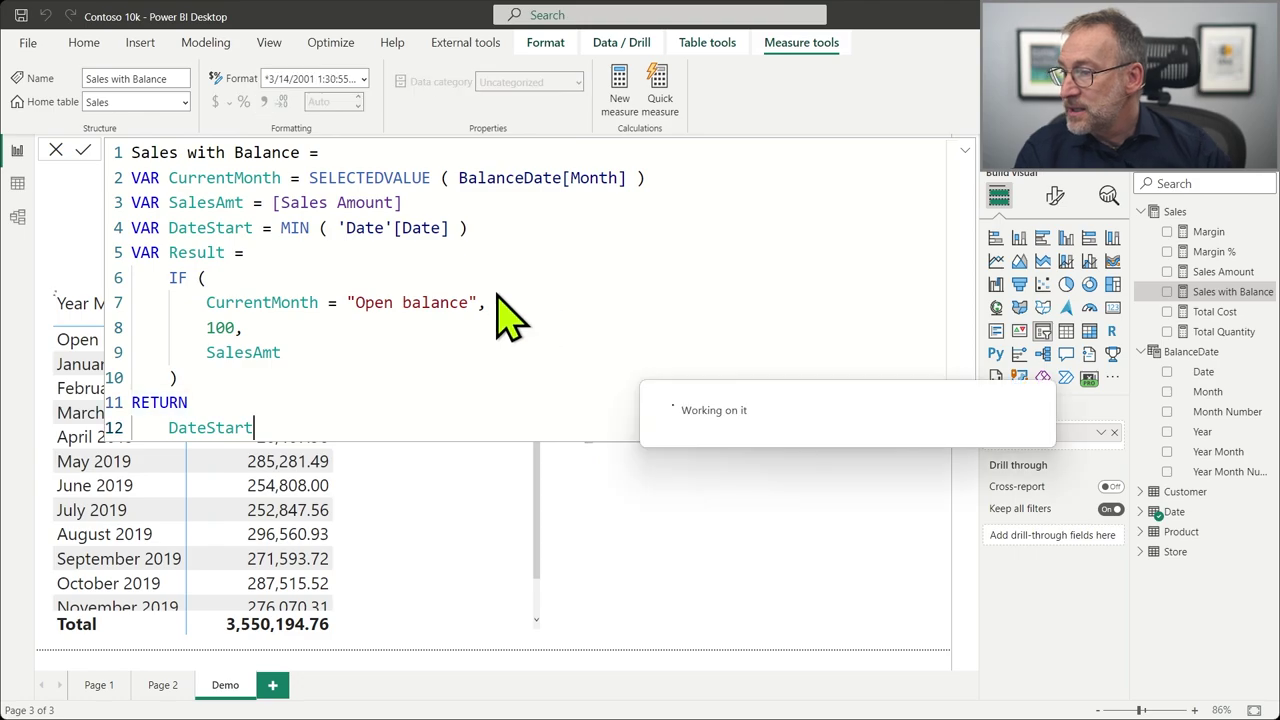
Wrap DateStart's MIN in CALCULATE ( ..., ALLSELECTED () ) and commit.
{"action": "left_click", "coordinate": [486, 526]}
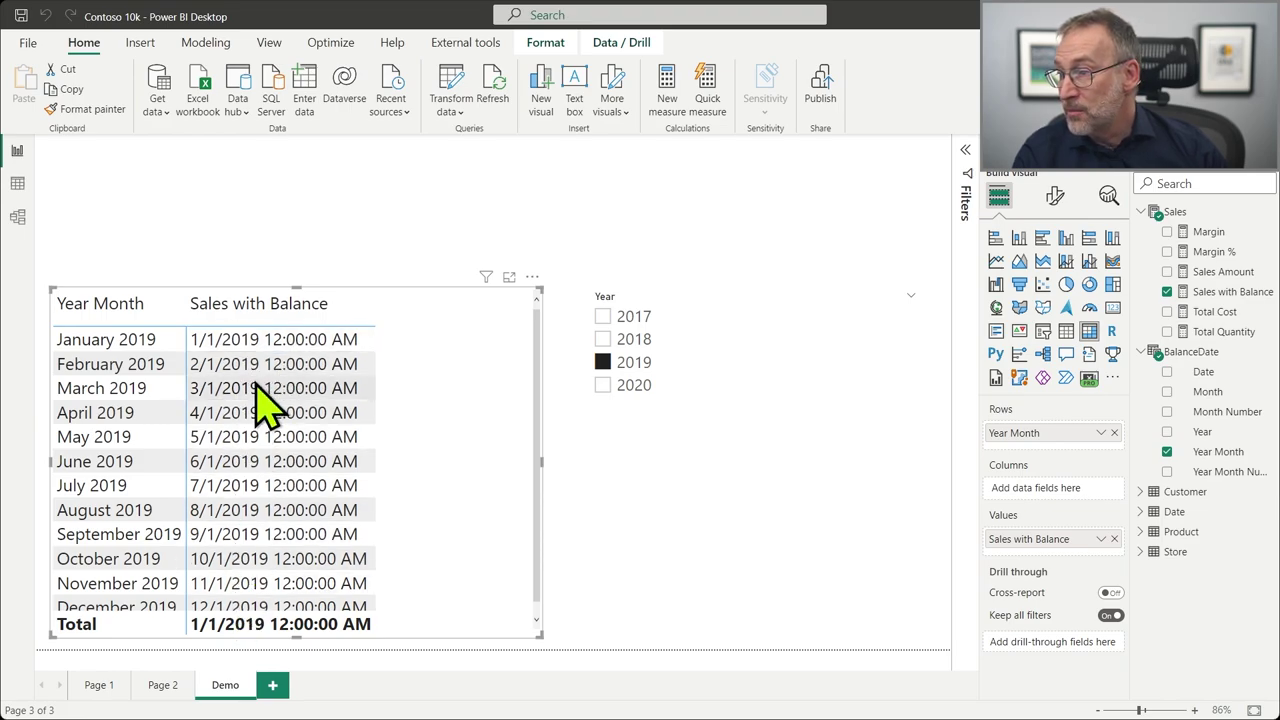
{"action": "left_click", "coordinate": [1215, 291]}
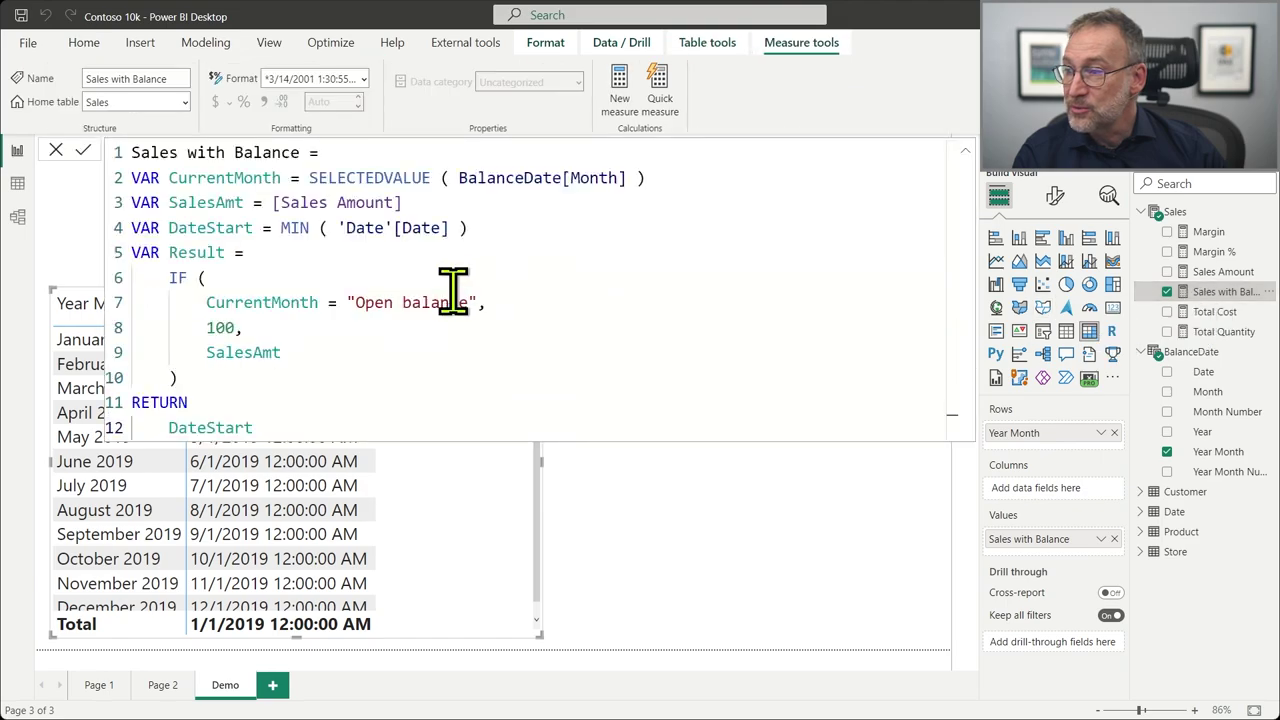
{"action": "left_click", "coordinate": [281, 228]}
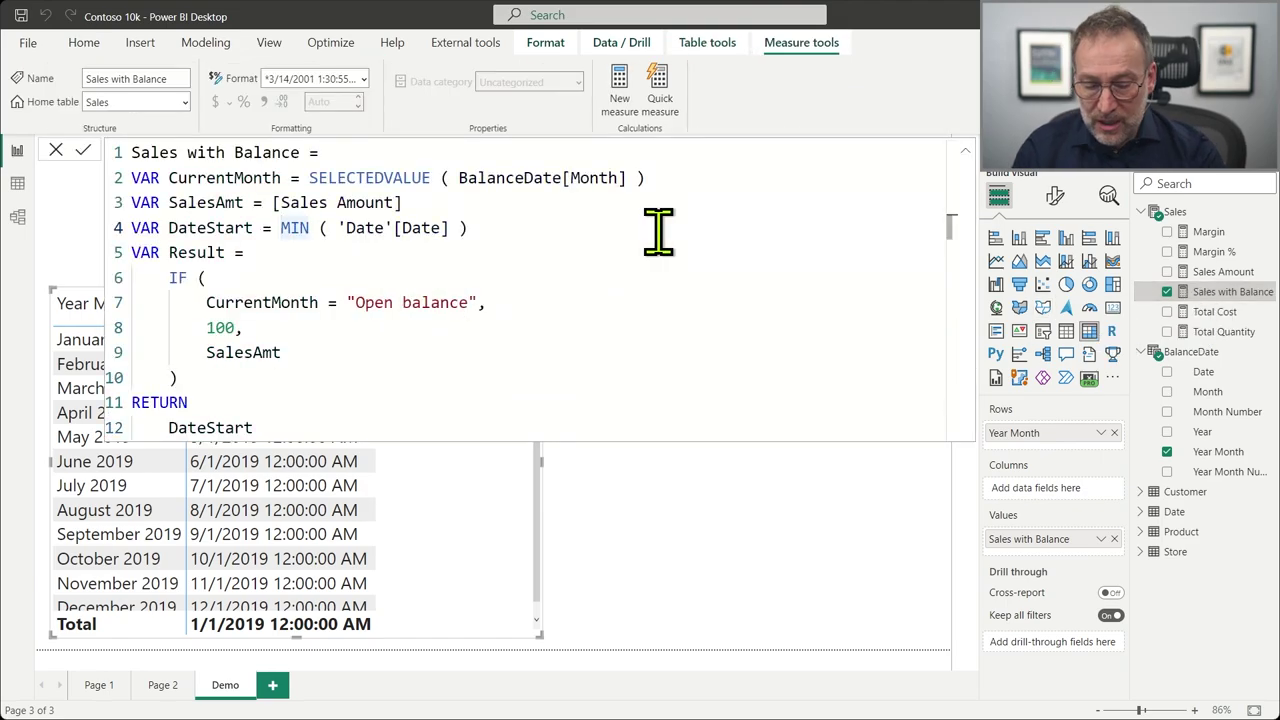
{"action": "type", "text": "CALCULATE ("}
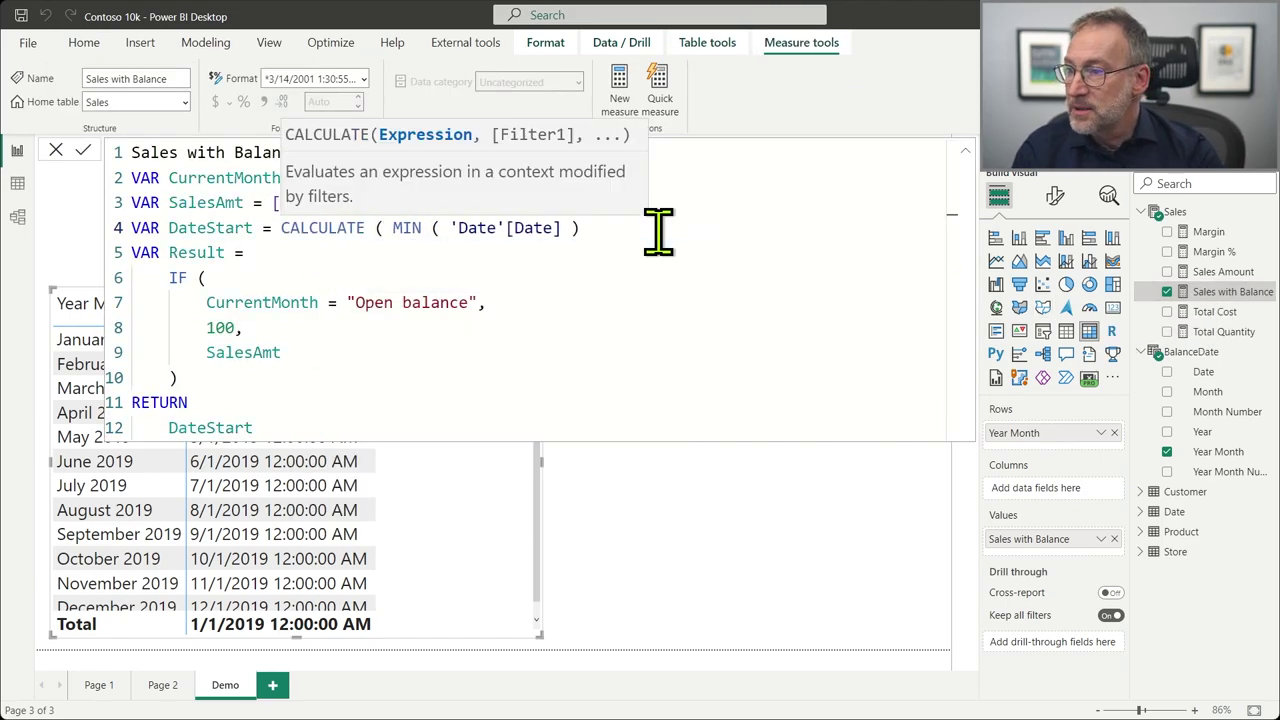
{"action": "left_click", "coordinate": [659, 232]}
{"action": "type", "text": ", AL"}
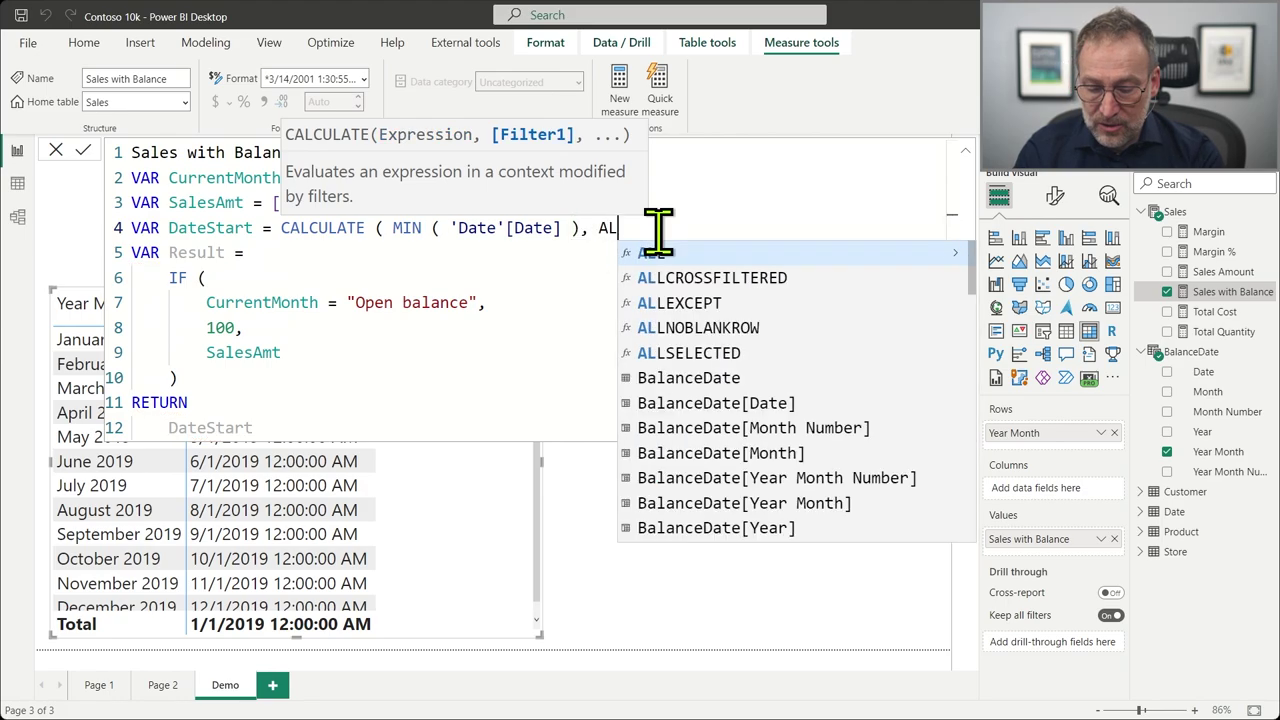
{"action": "type", "text": "LSELECTED () )"}
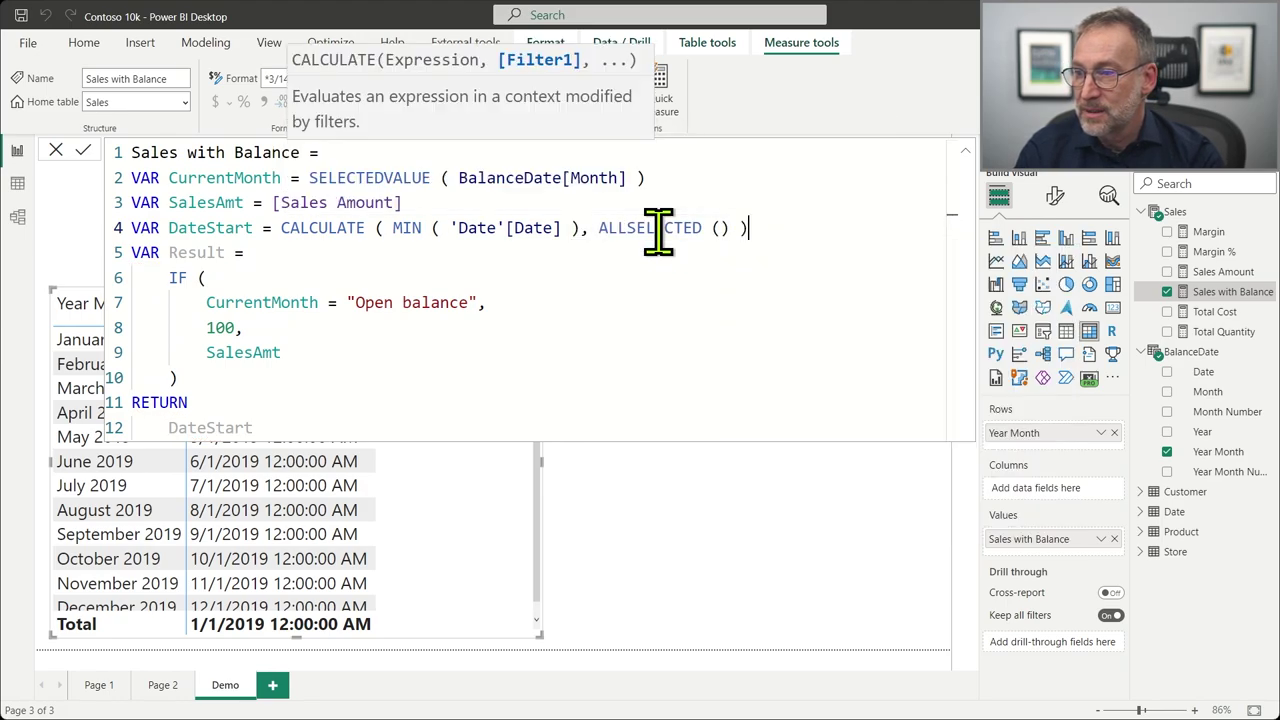
{"action": "key", "text": "Down"}
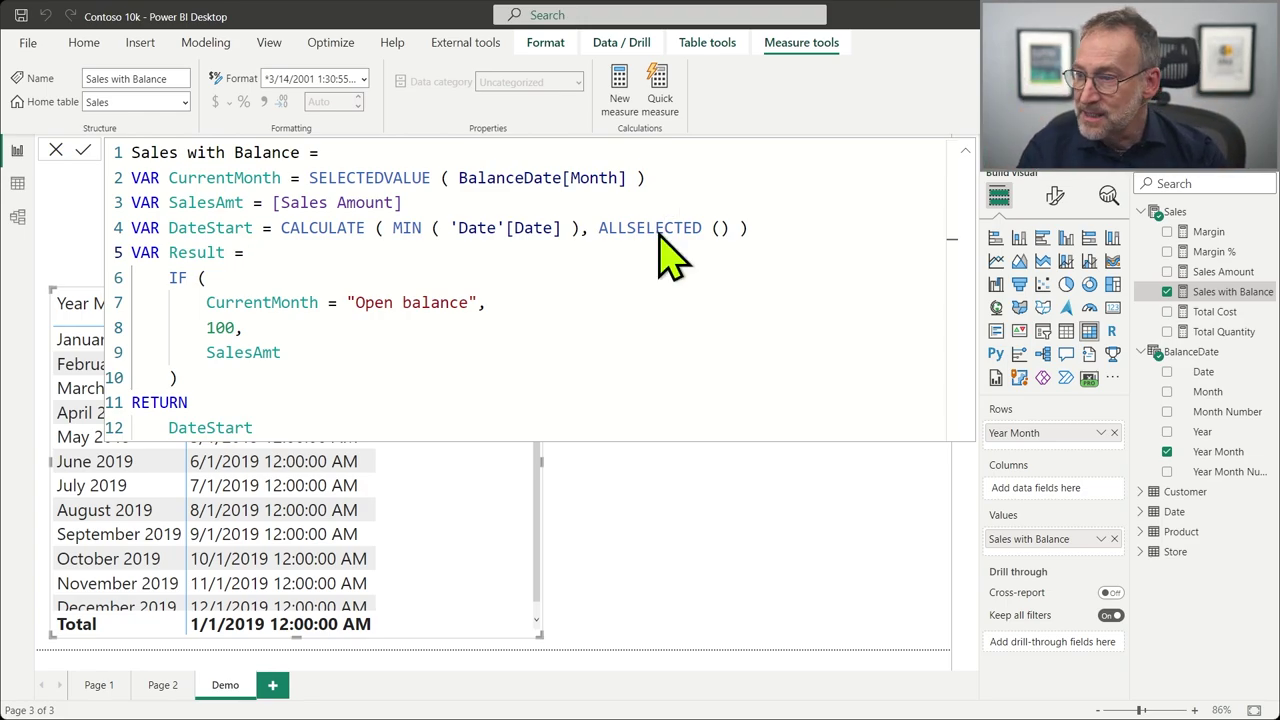
{"action": "key", "text": "Return"}
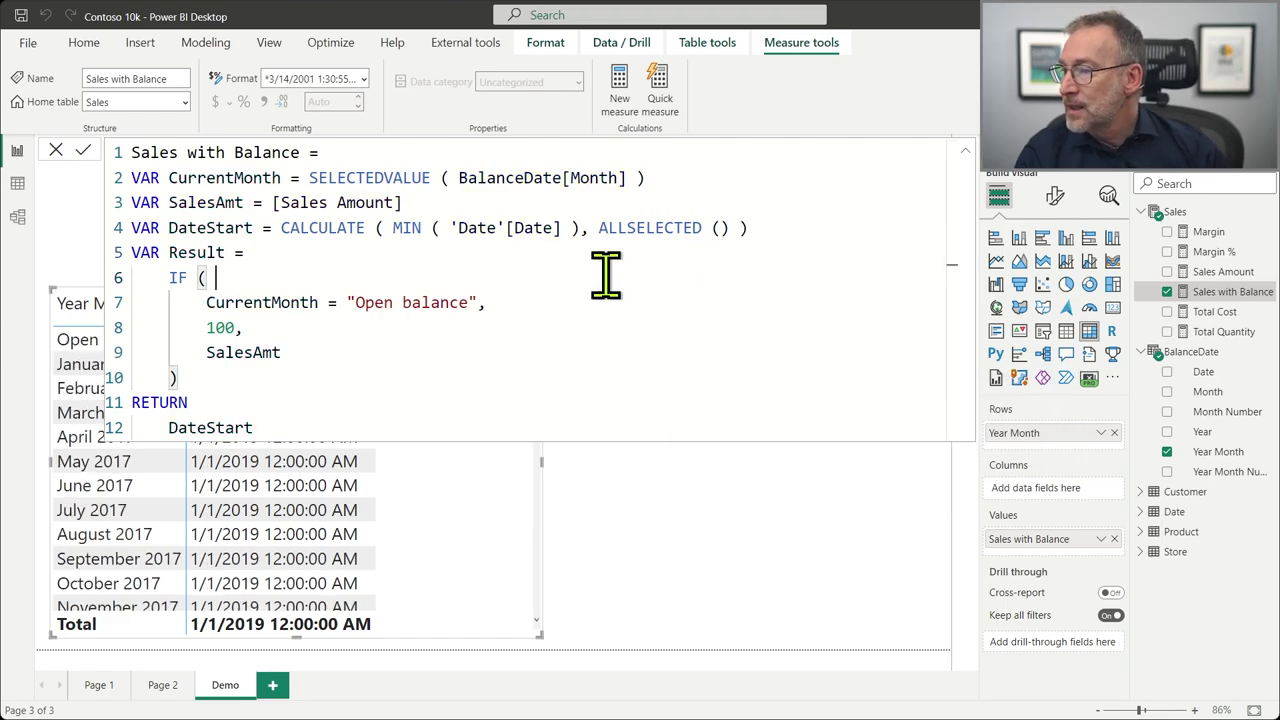
Compare DateStart results for slicer years 2020, 2017 and 2018, ending on 2018.
{"action": "left_click", "coordinate": [612, 290]}
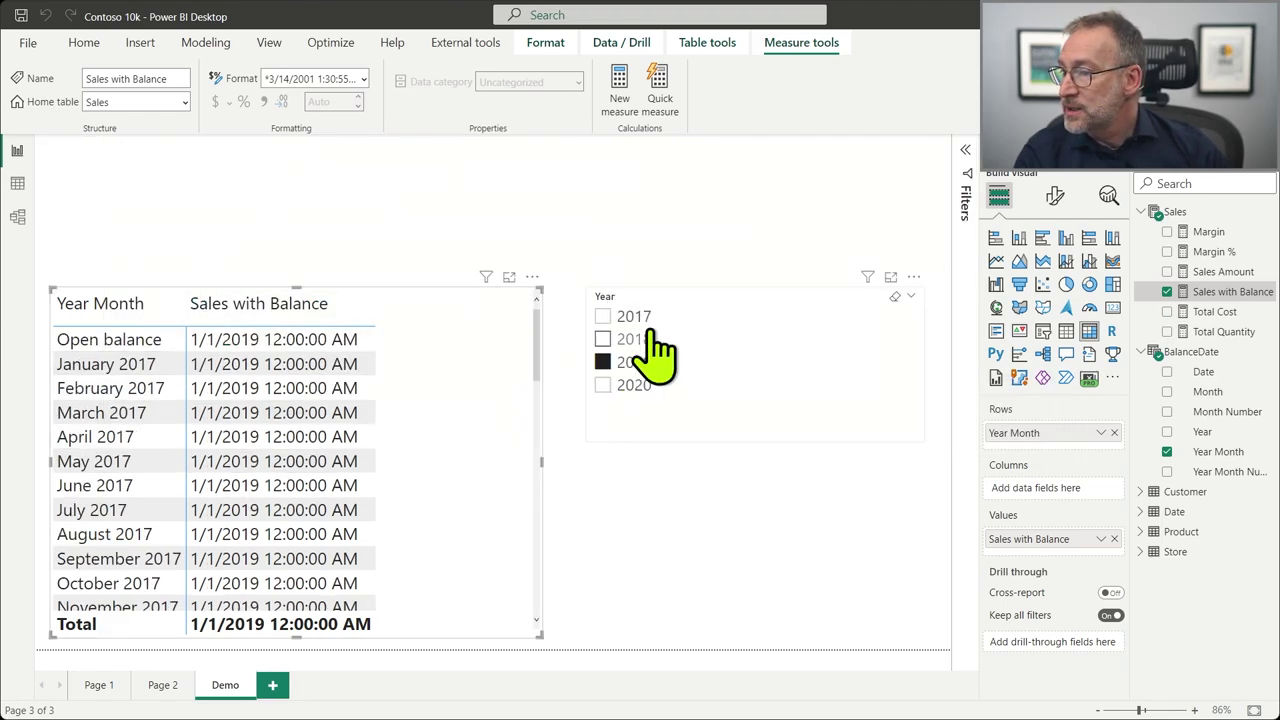
{"action": "left_click", "coordinate": [640, 395]}
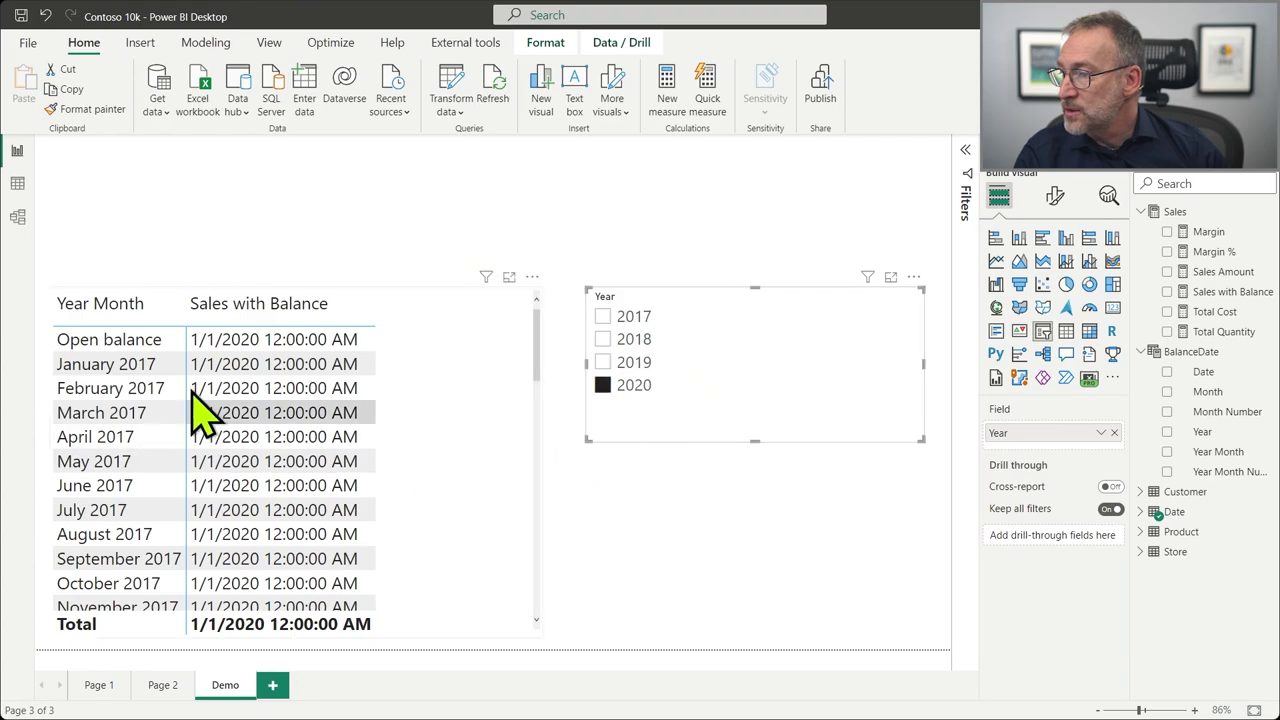
{"action": "left_click", "coordinate": [634, 316]}
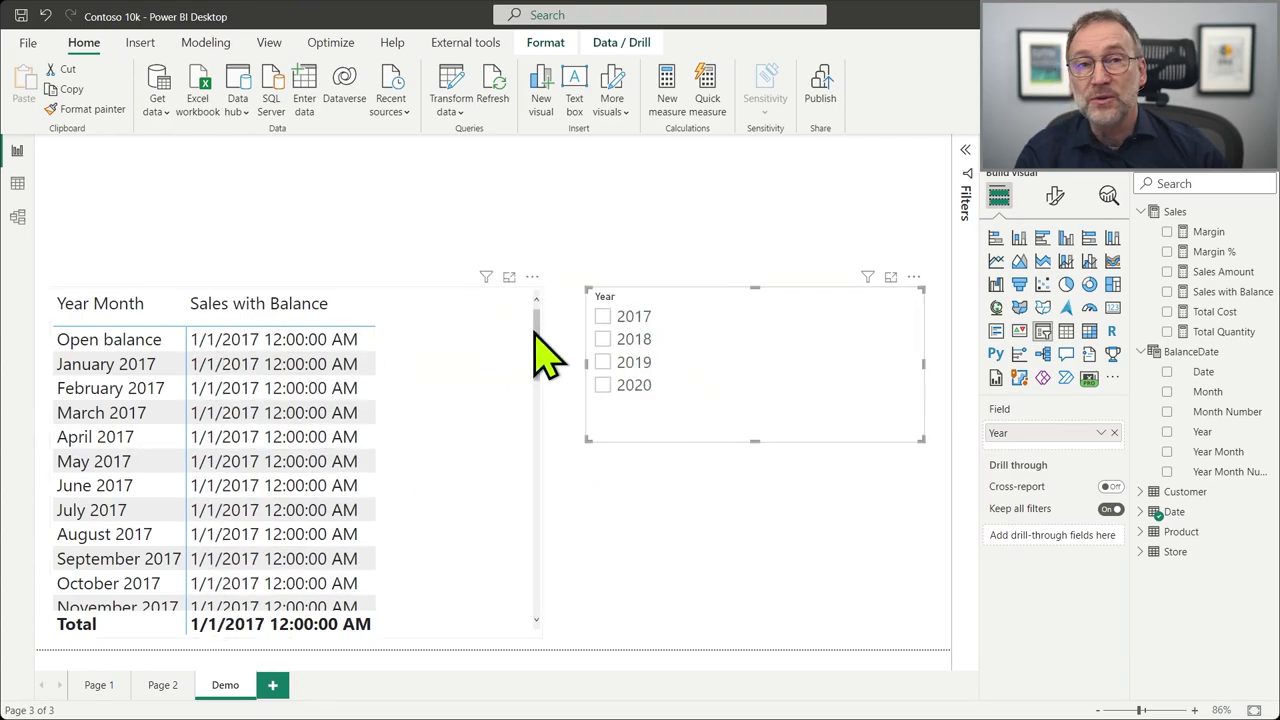
{"action": "left_click", "coordinate": [627, 342]}
{"action": "left_click", "coordinate": [627, 342]}
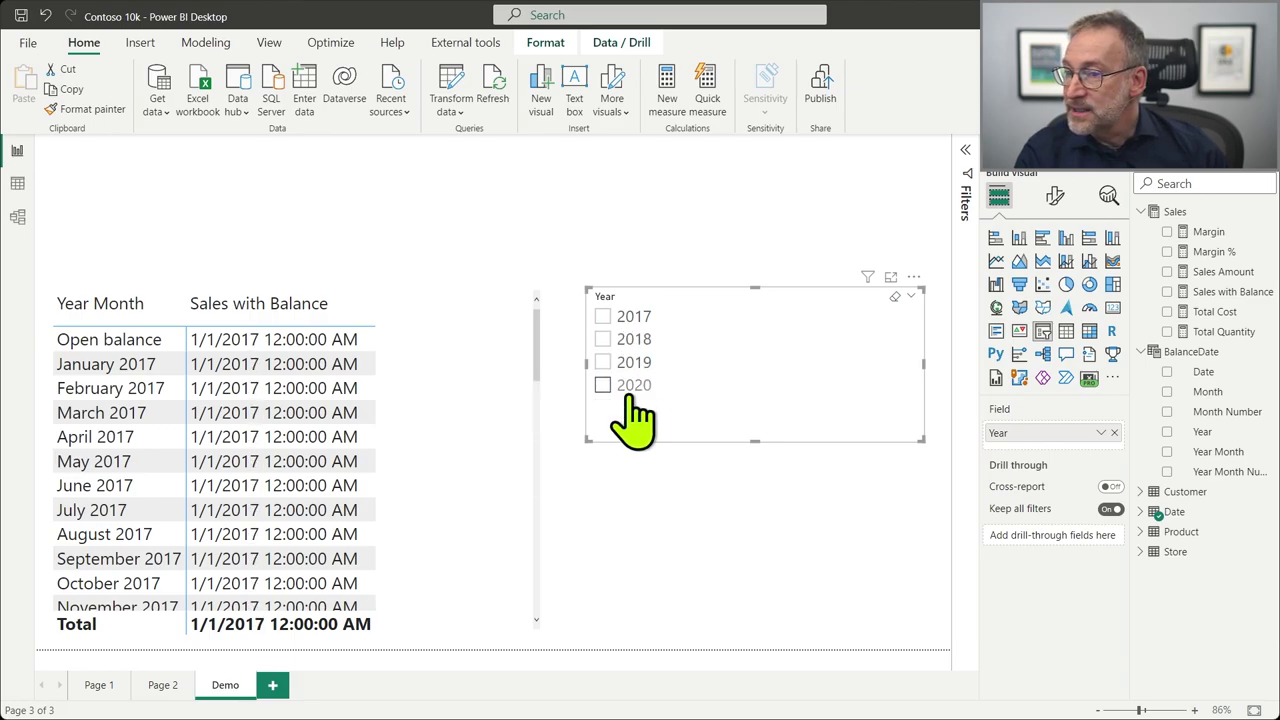
{"action": "left_click", "coordinate": [645, 340]}
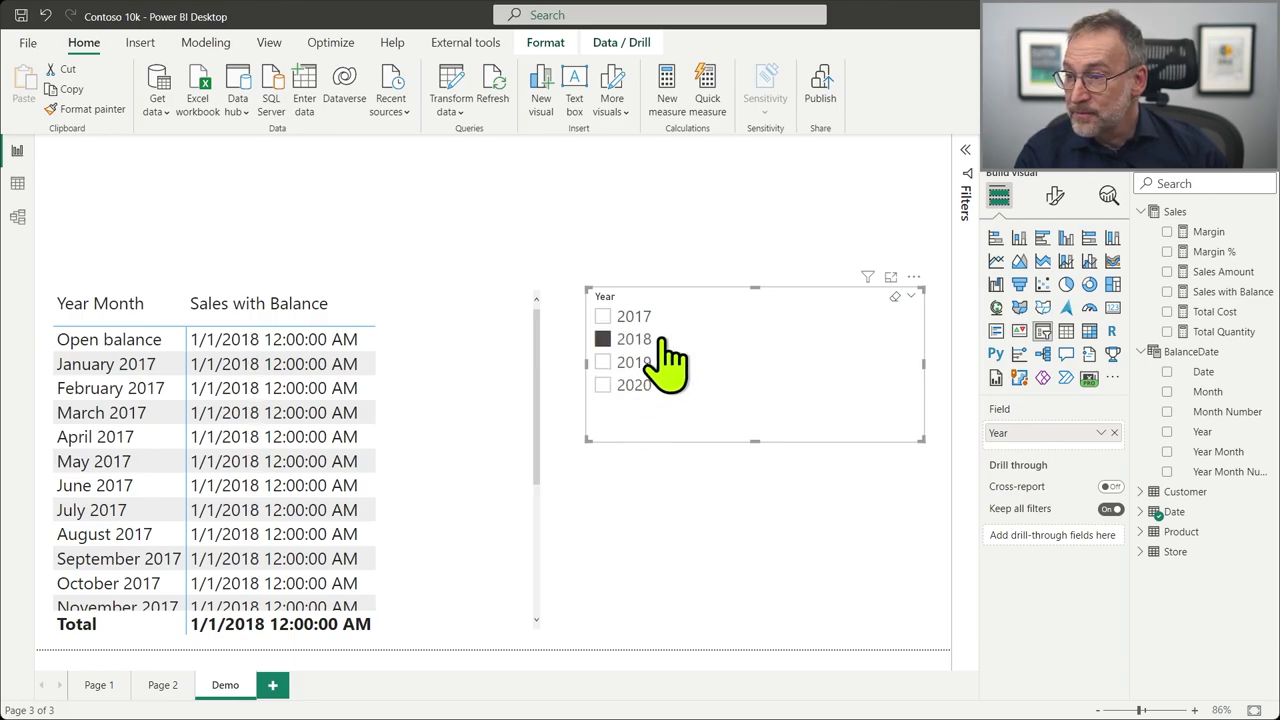
{"action": "left_click", "coordinate": [1212, 291]}
{"action": "left_click", "coordinate": [797, 228]}
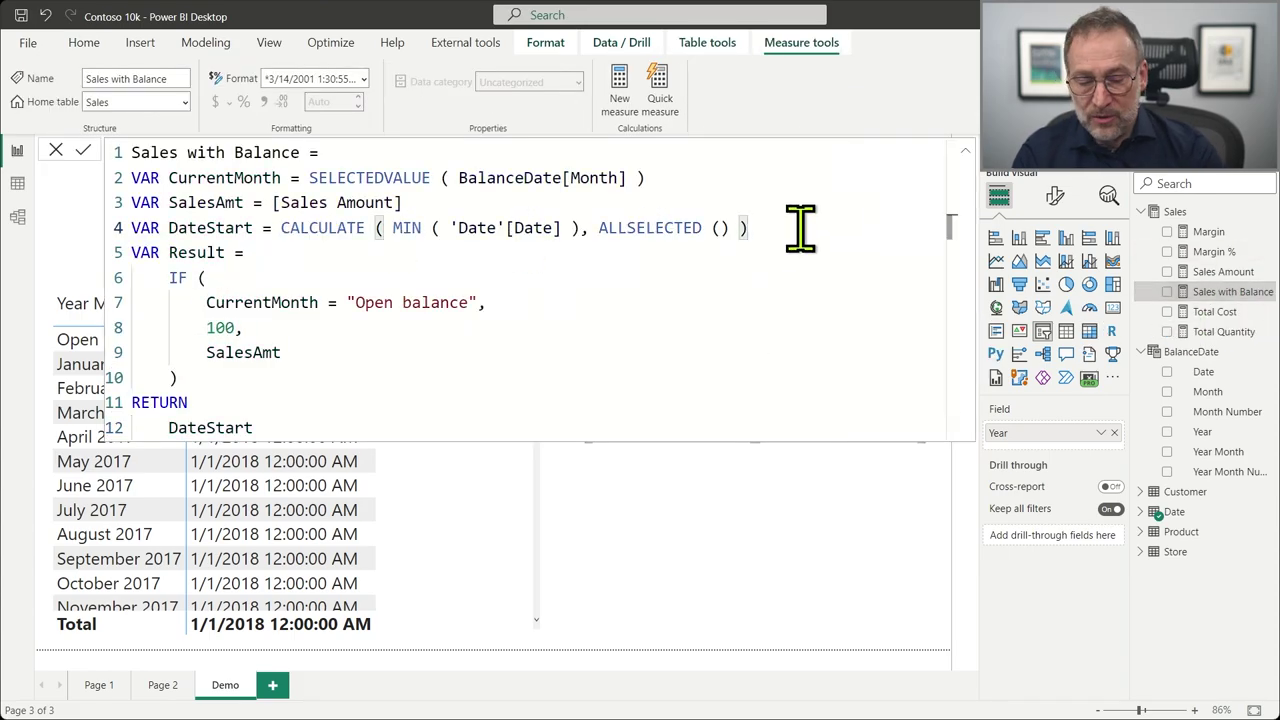
Insert VAR OpenBalance = CALCULATE ( [Sales Amount], 'Date'[Date] < DateStart ) after DateStart.
{"action": "key", "text": "Return"}
{"action": "type", "text": "VAR OpenB"}
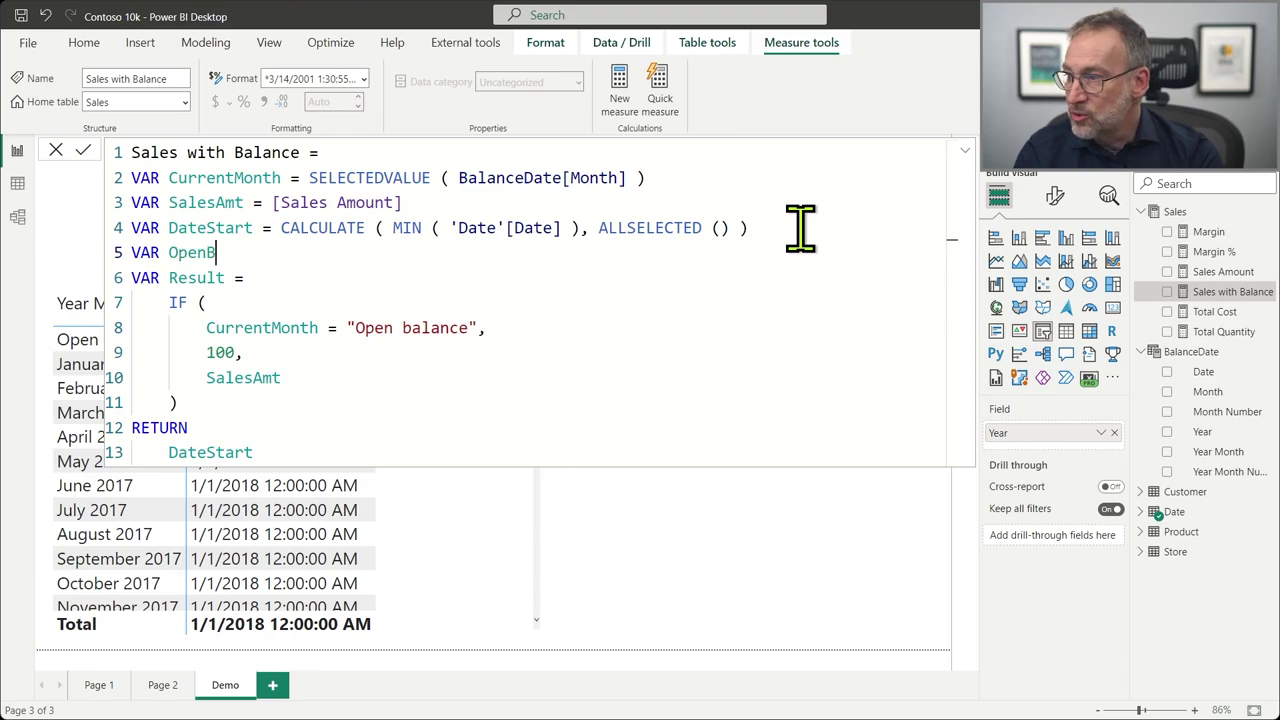
{"action": "type", "text": "alance = "}
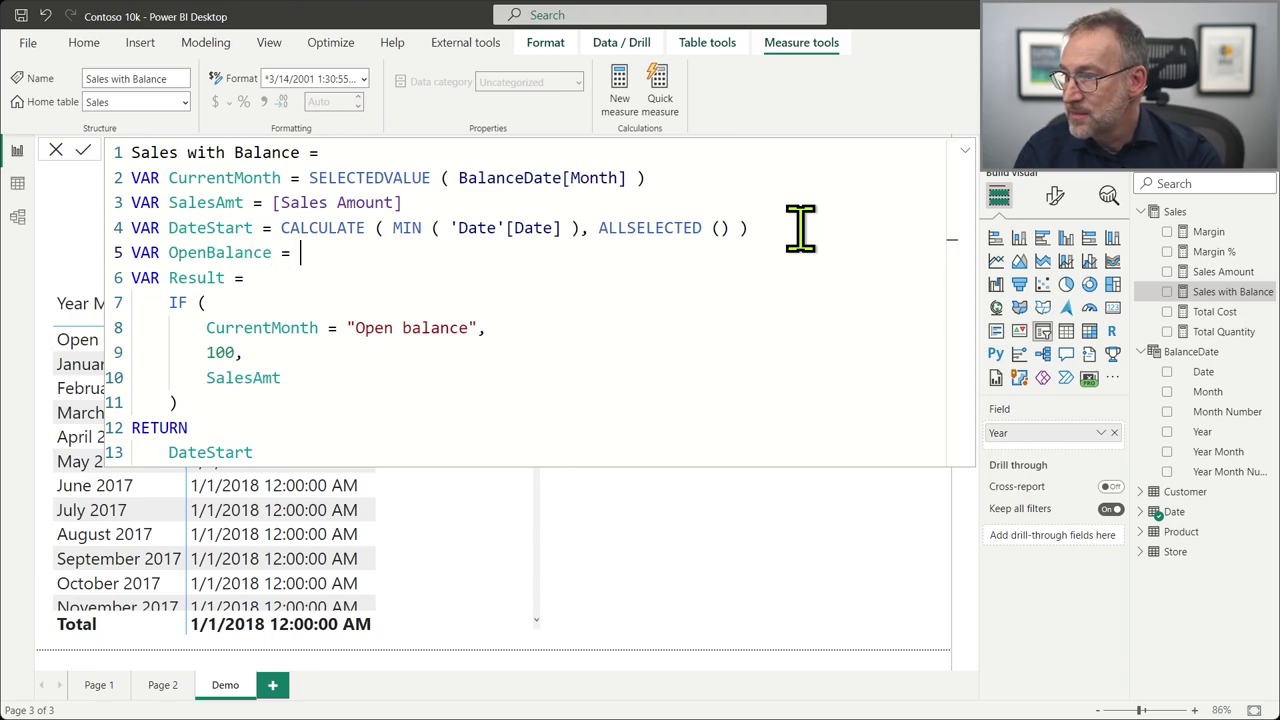
{"action": "type", "text": "CALCYL"}
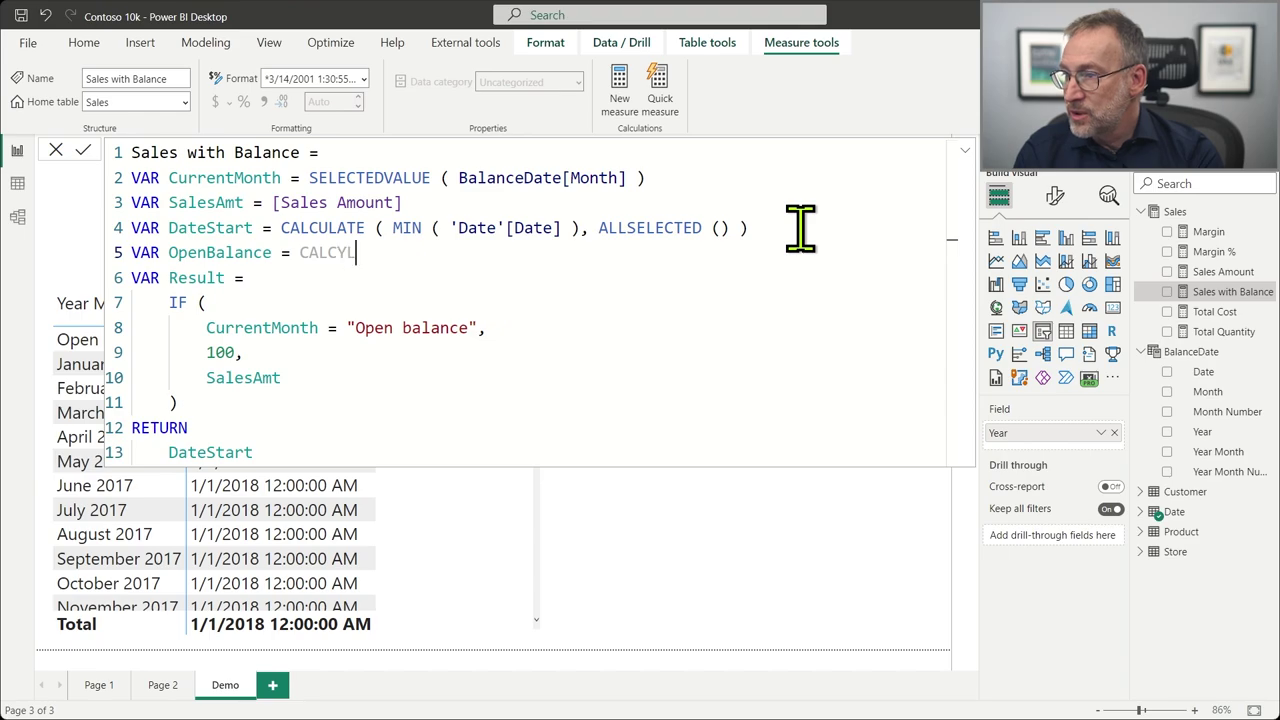
{"action": "key", "text": "BackSpace"}
{"action": "key", "text": "BackSpace"}
{"action": "type", "text": "ULATE ( "}
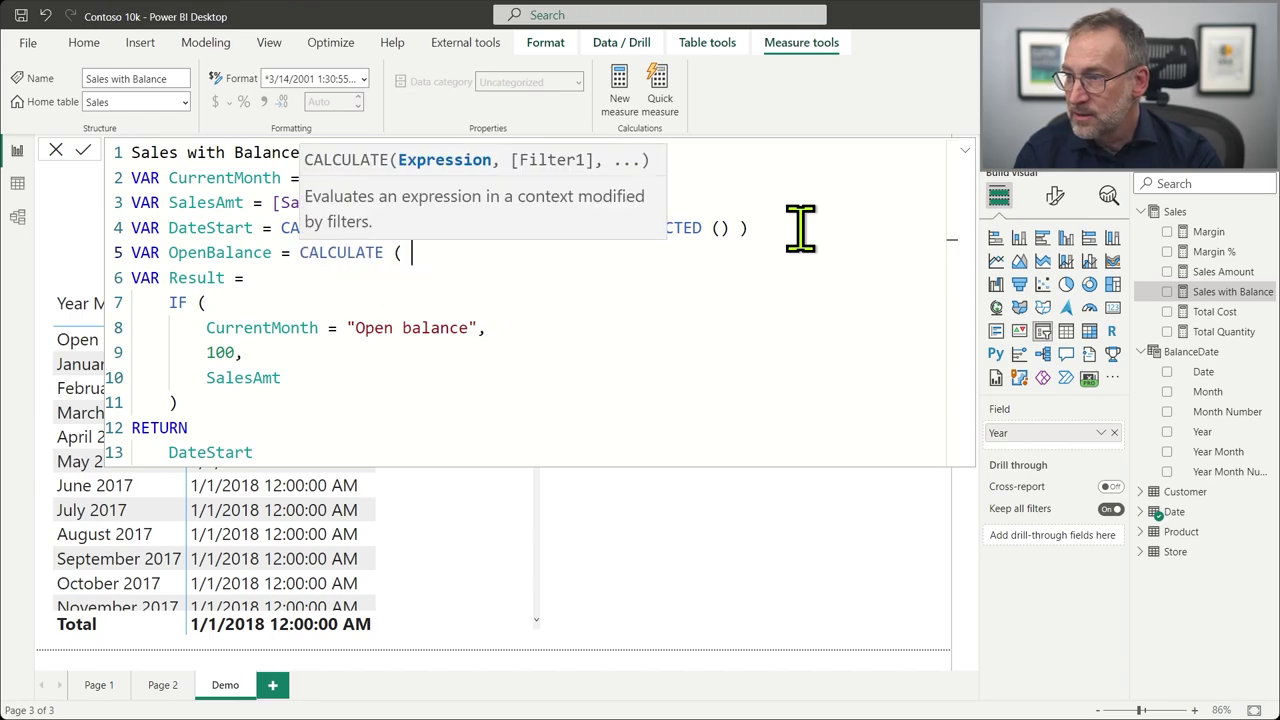
{"action": "type", "text": "[Sales Amount], "}
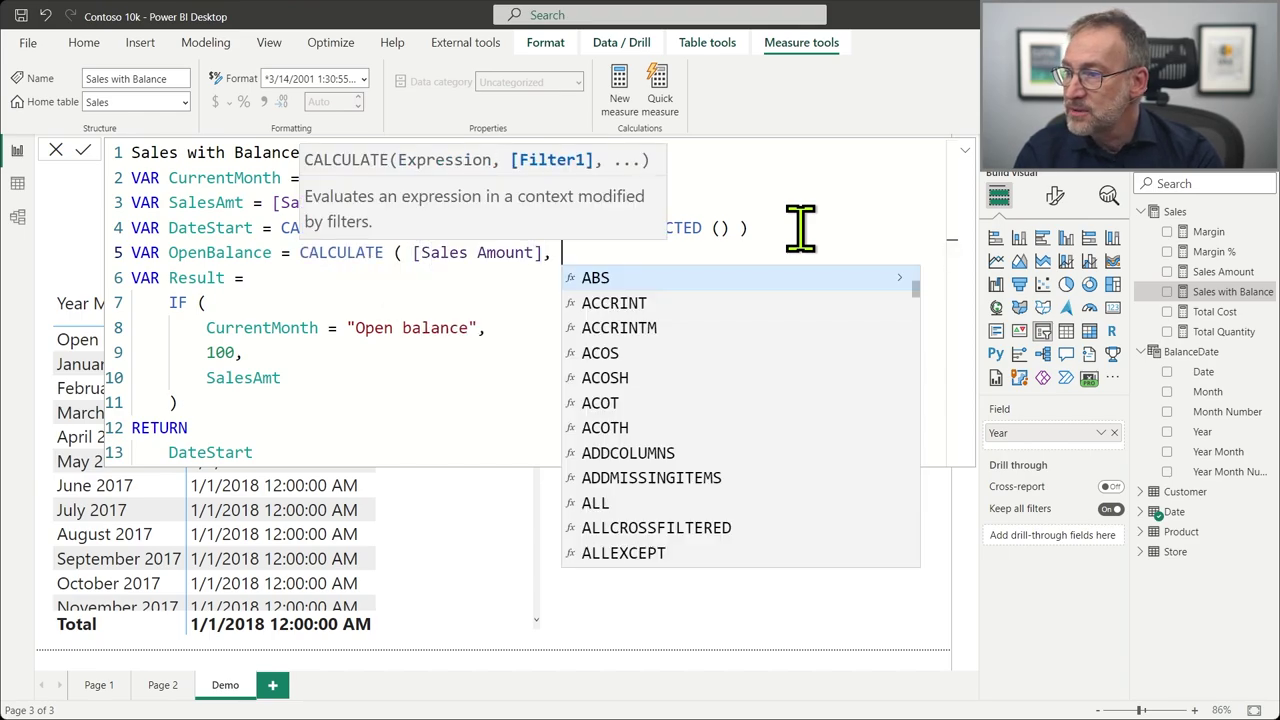
{"action": "type", "text": "0"}
{"action": "key", "text": "BackSpace"}
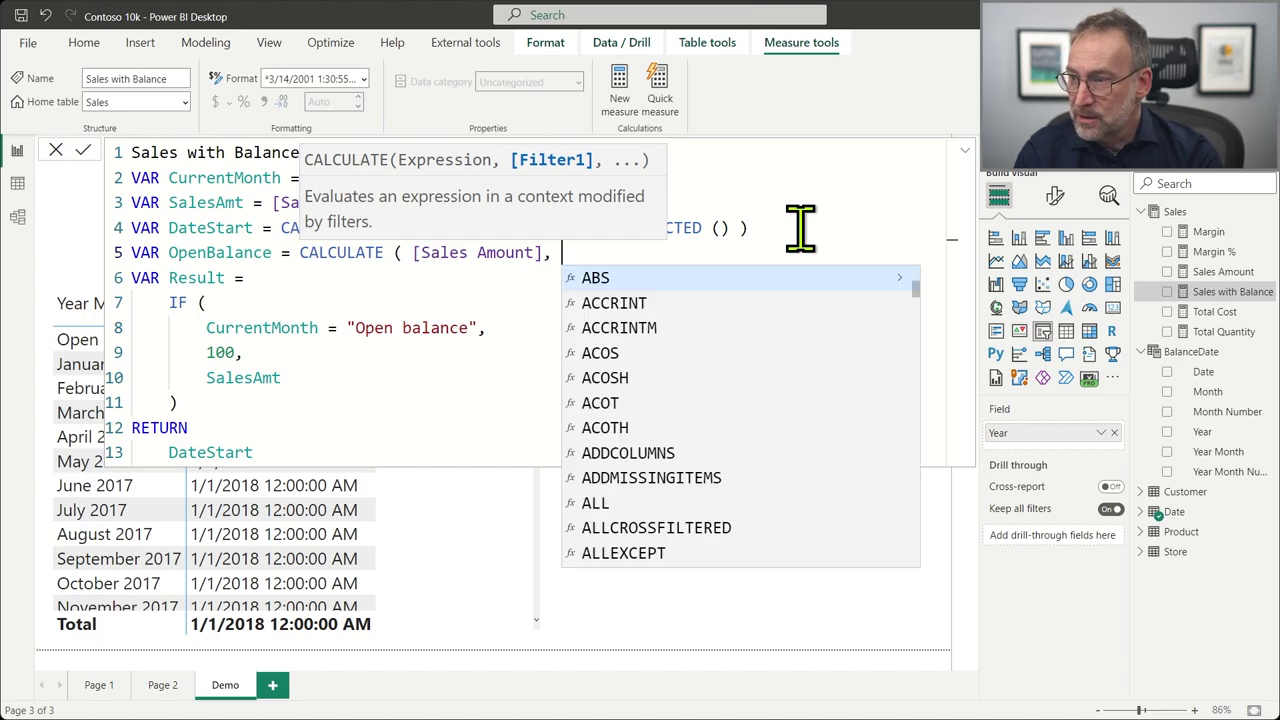
{"action": "type", "text": "'D"}
{"action": "key", "text": "Down"}
{"action": "key", "text": "Tab"}
{"action": "type", "text": "<"}
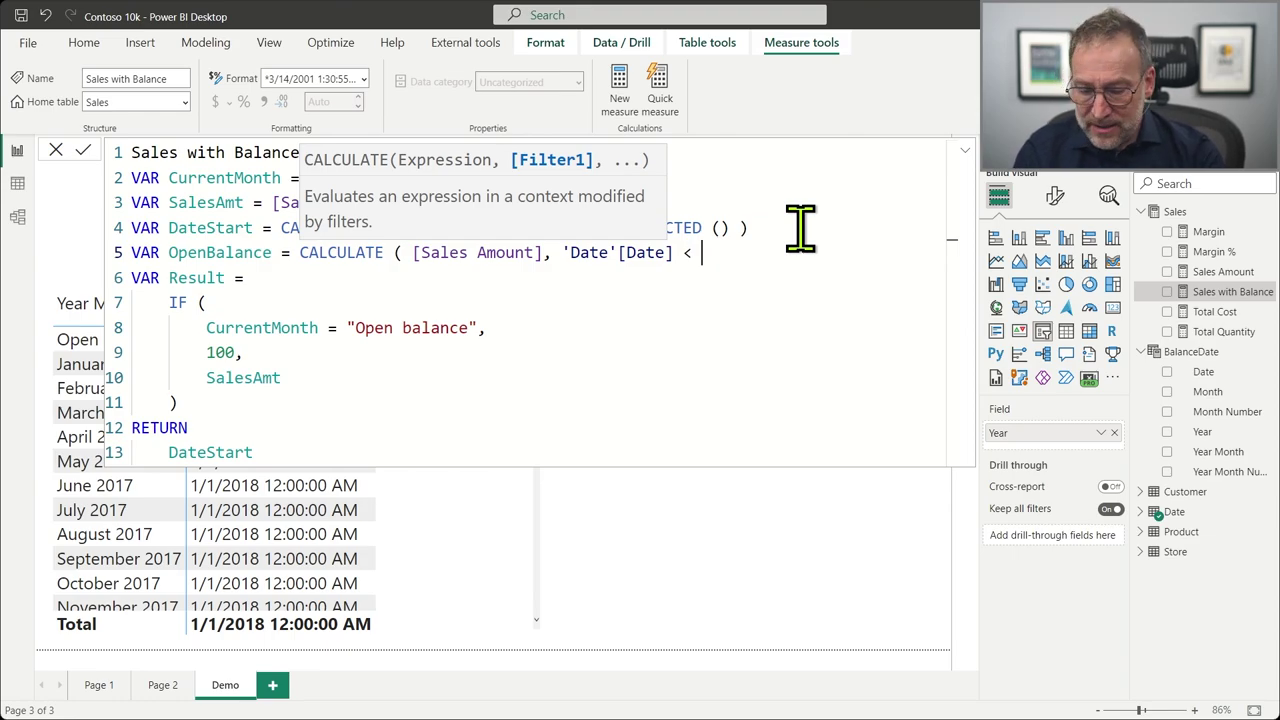
{"action": "type", "text": "DateS"}
{"action": "key", "text": "Tab"}
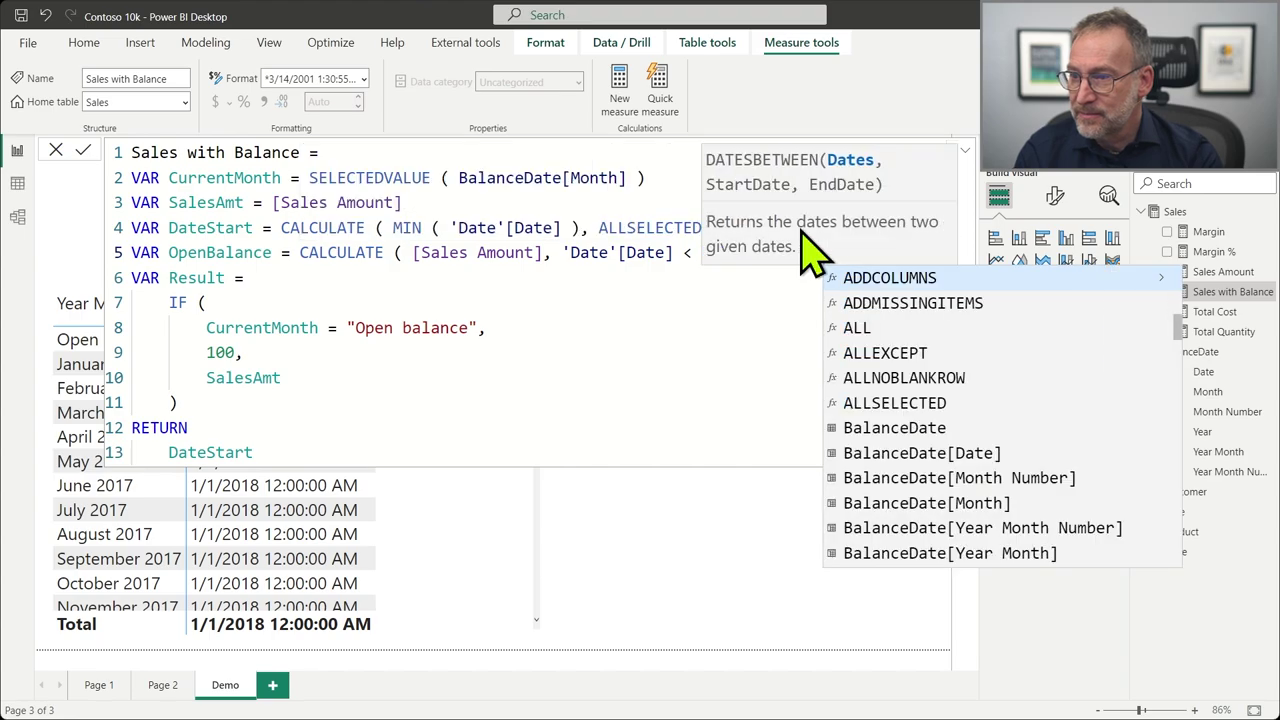
{"action": "key", "text": "Escape"}
{"action": "type", "text": "DateS"}
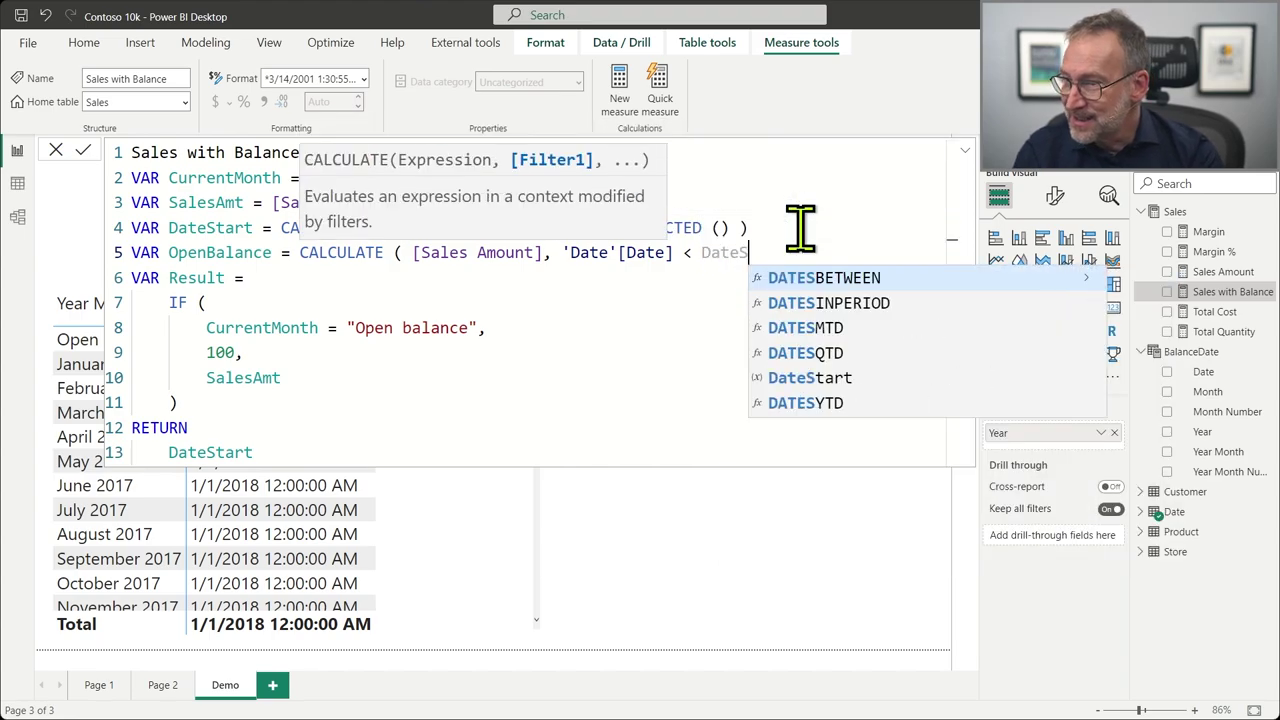
{"action": "key", "text": "Down"}
{"action": "key", "text": "Down"}
{"action": "key", "text": "Down"}
{"action": "key", "text": "Down"}
{"action": "key", "text": "Tab"}
{"action": "key", "text": "Escape"}
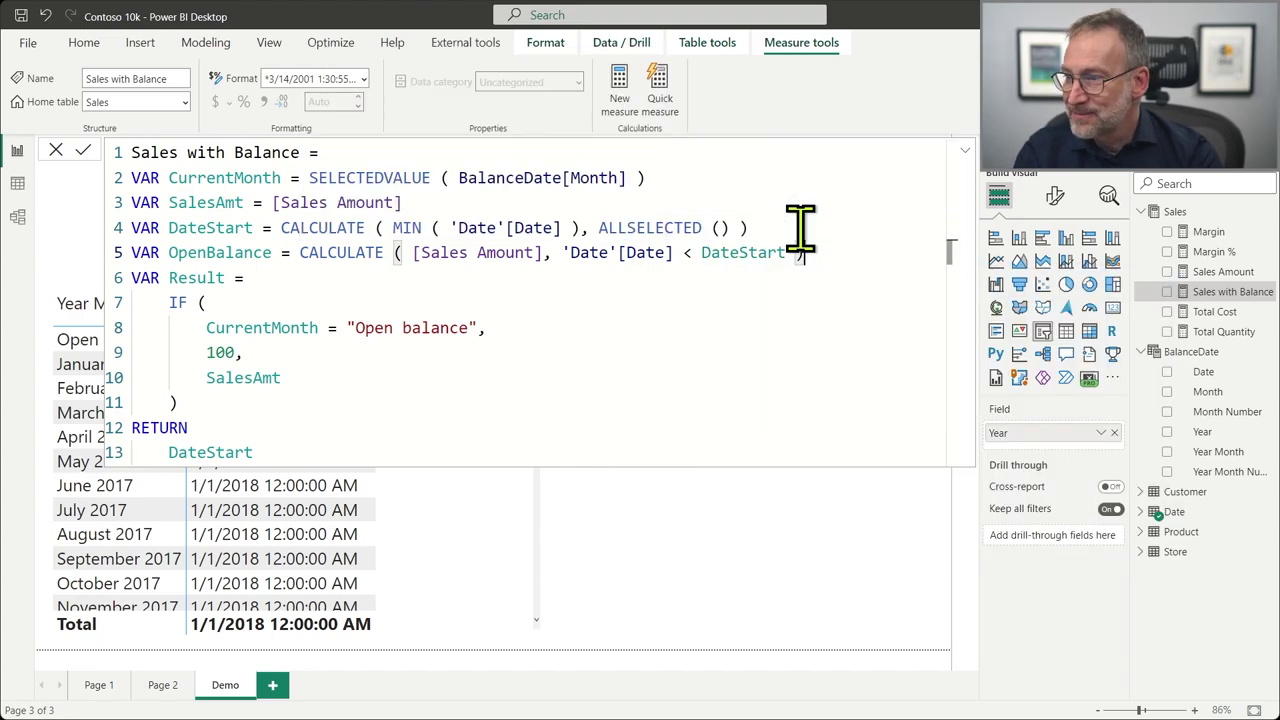
{"action": "key", "text": "Down"}
{"action": "key", "text": "Home"}
{"action": "key", "text": "Down"}
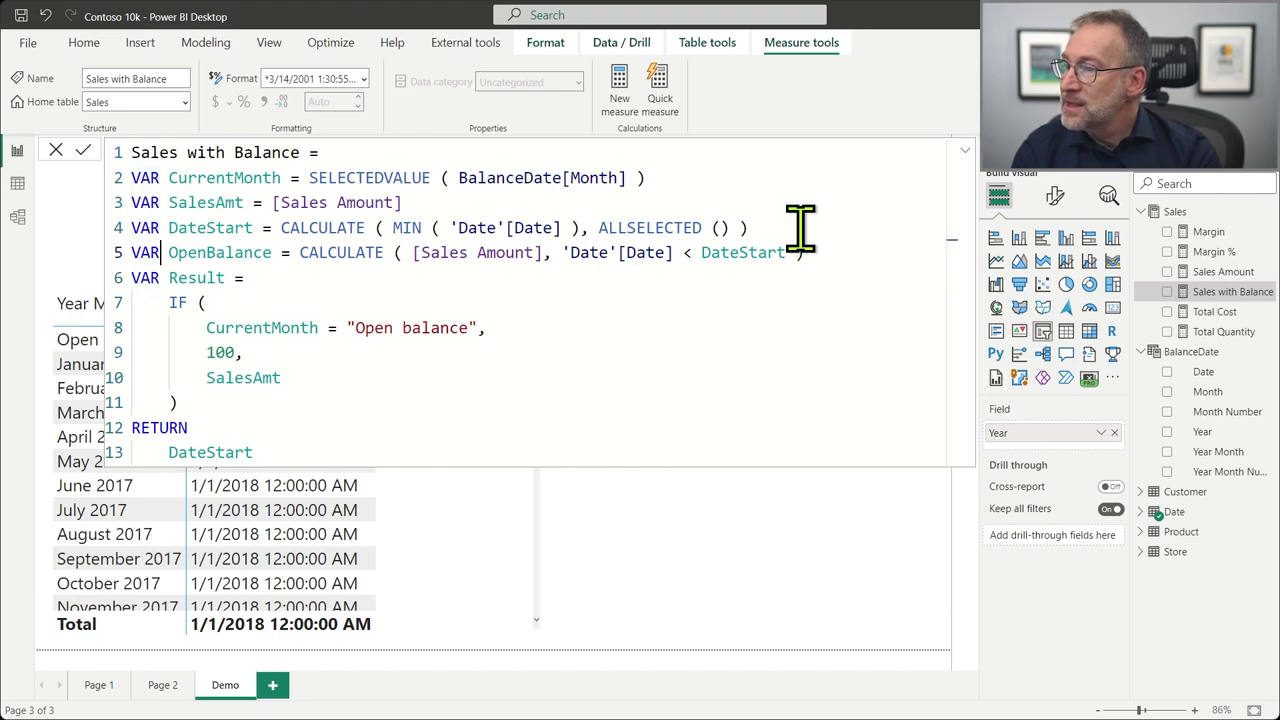
Replace the placeholder 100 in the IF with OpenBalance.
{"action": "key", "text": "Down"}
{"action": "key", "text": "Down"}
{"action": "key", "text": "Down"}
{"action": "key", "text": "shift+Home"}
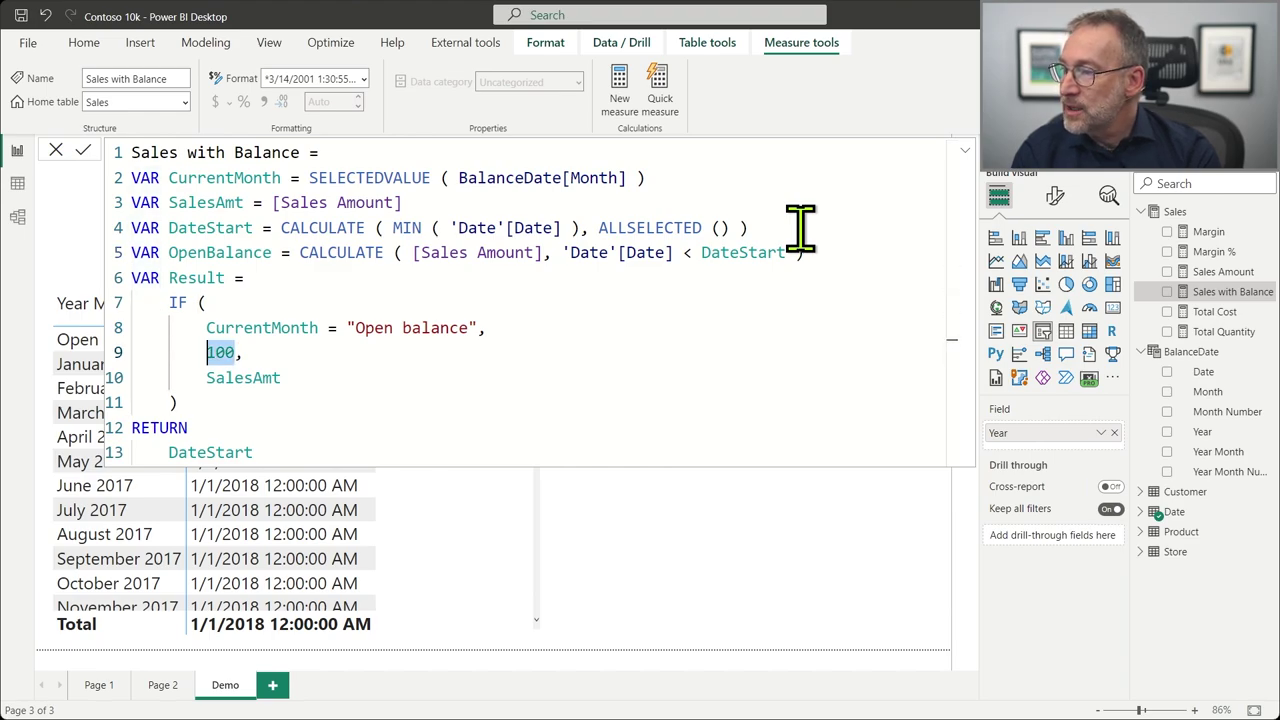
{"action": "type", "text": "Balance,"}
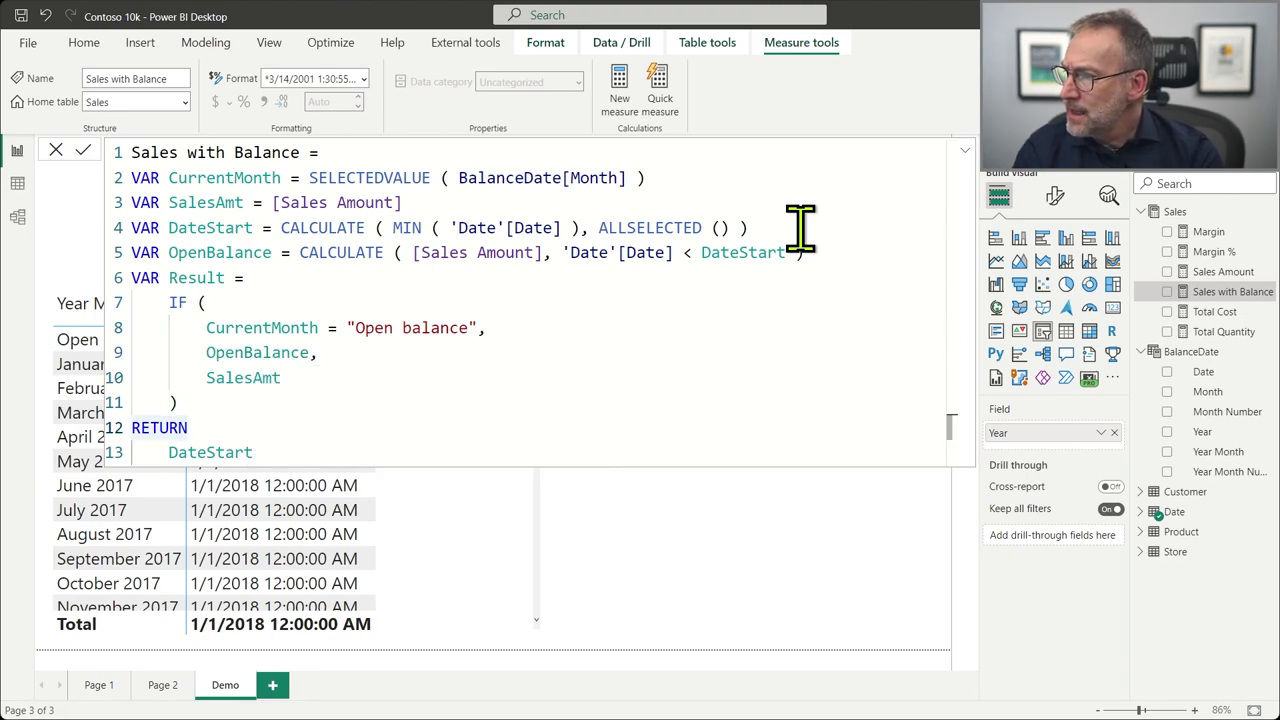
{"action": "key", "text": "ctrl+Home"}
{"action": "key", "text": "ctrl+End"}
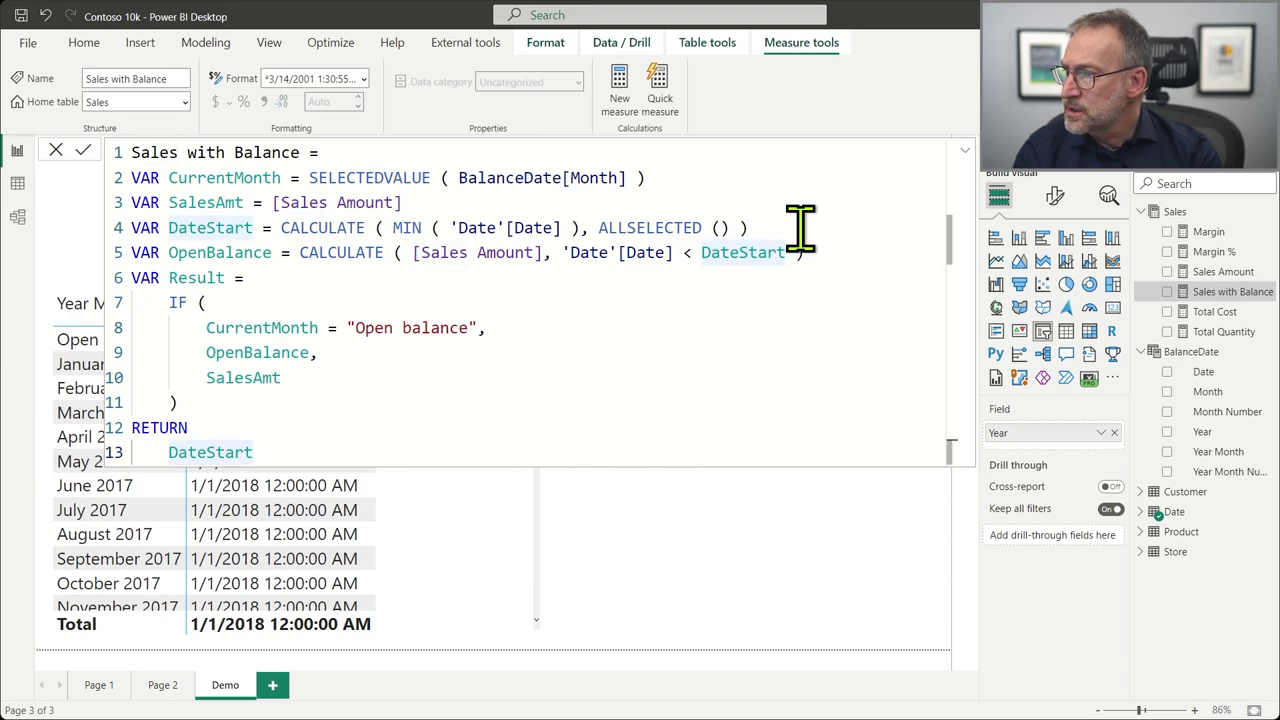
Change the final RETURN from DateStart to Result.
{"action": "key", "text": "Up"}
{"action": "key", "text": "Up"}
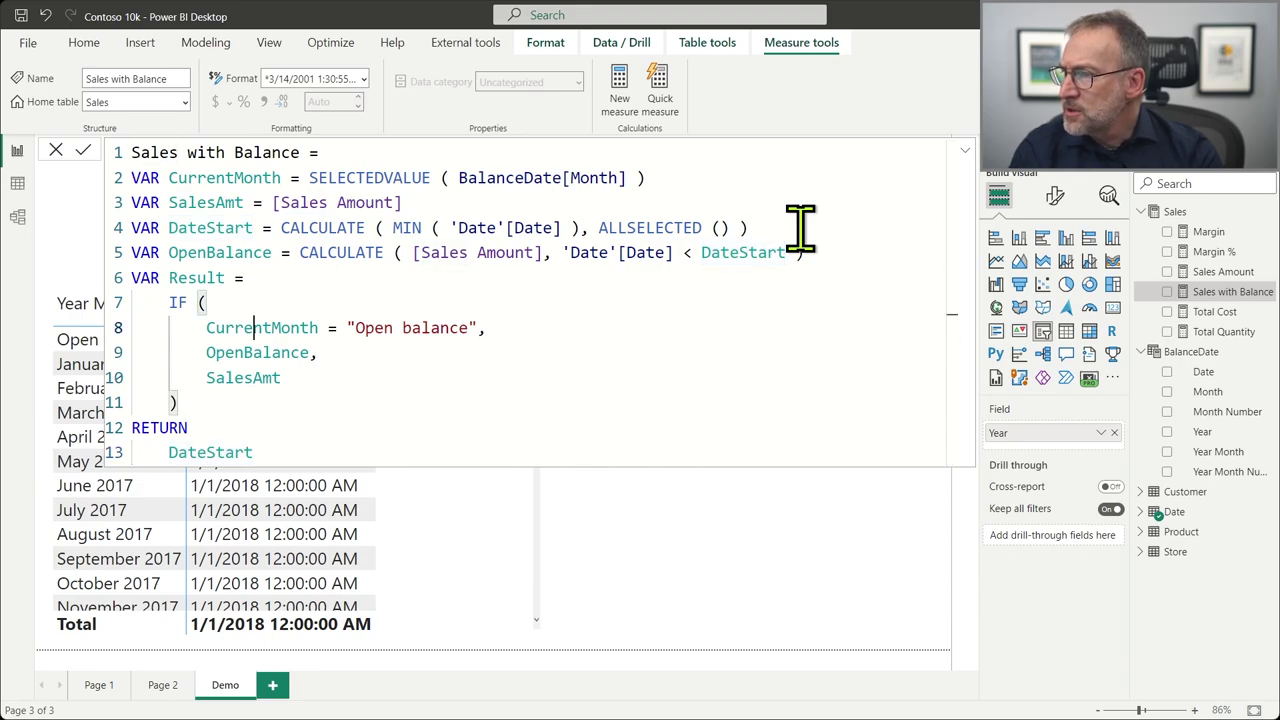
{"action": "key", "text": "End"}
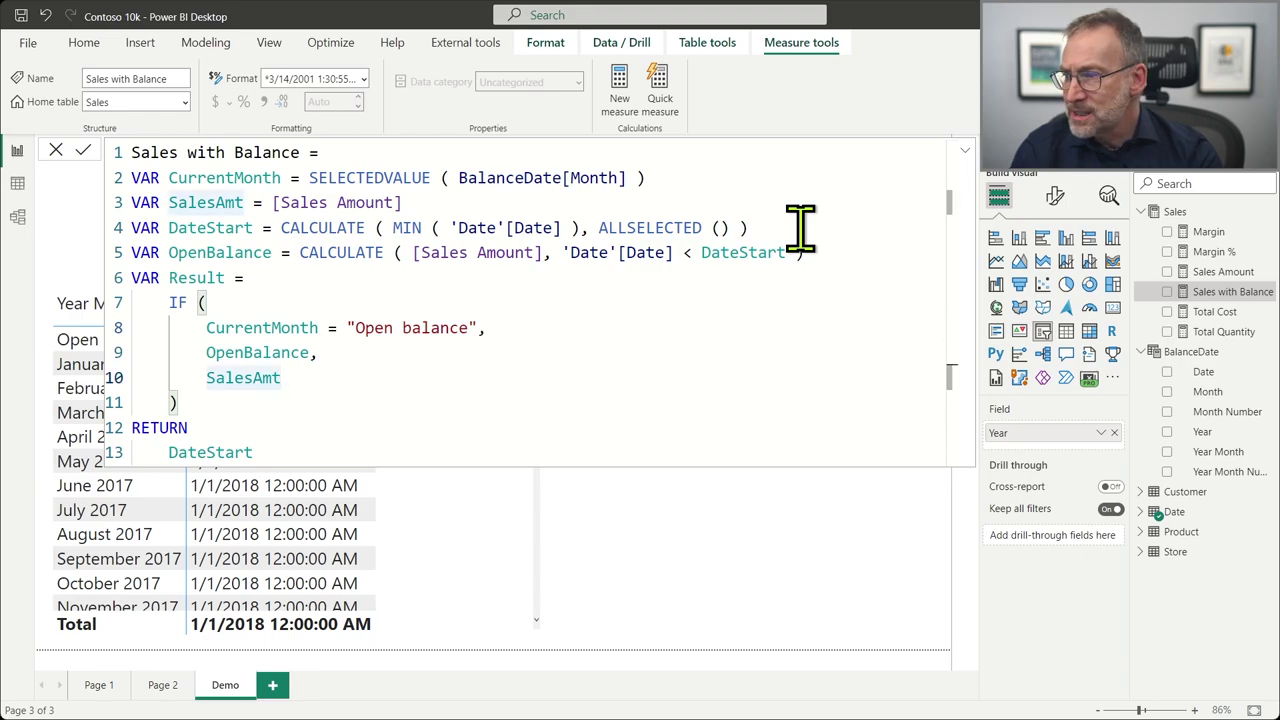
{"action": "key", "text": "Down"}
{"action": "key", "text": "Down"}
{"action": "key", "text": "Down"}
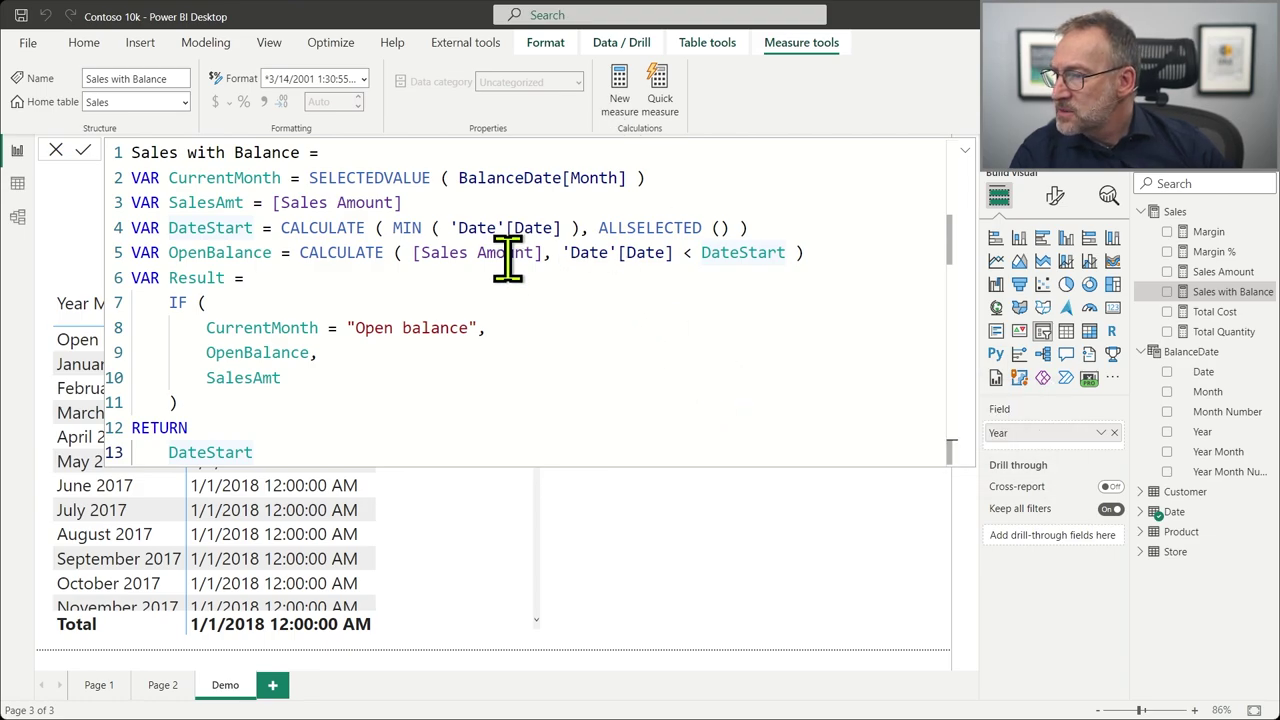
{"action": "double_click", "coordinate": [210, 450]}
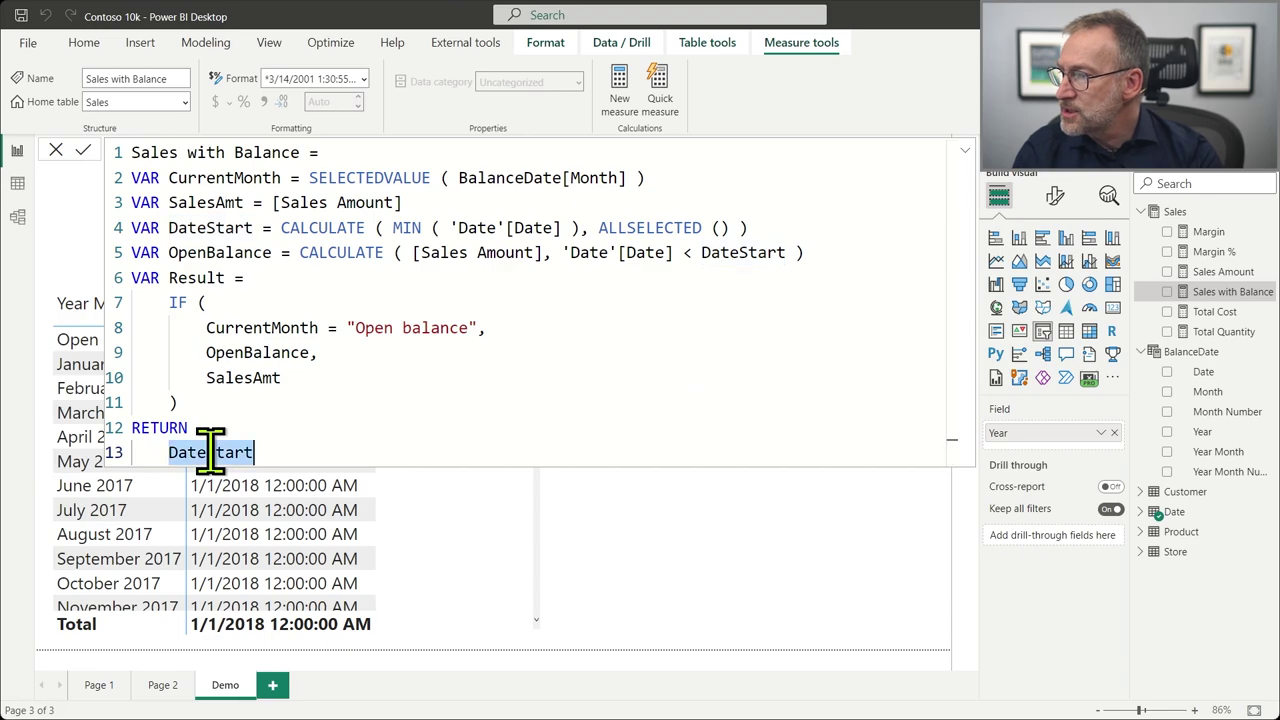
{"action": "type", "text": "Result"}
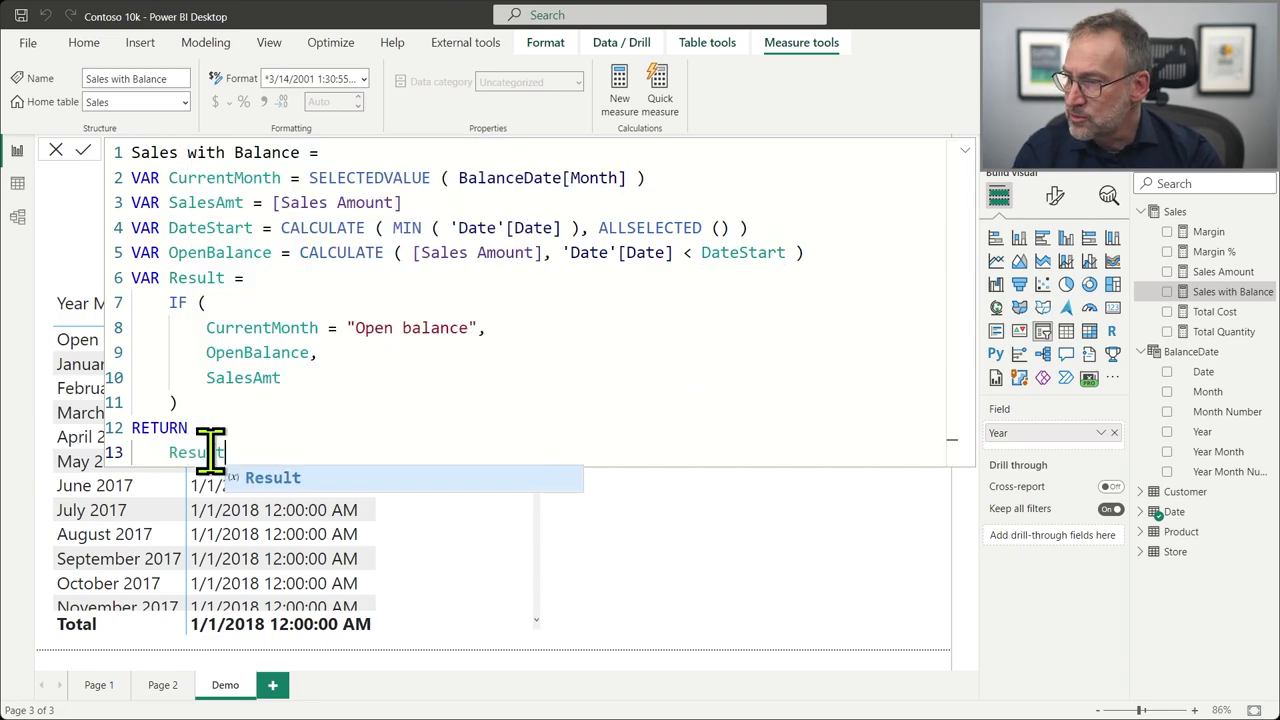
{"action": "key", "text": "Escape"}
{"action": "key", "text": "Up"}
Commit the measure and set its format to Decimal number, giving Open balance 3,033,305.02.
{"action": "left_click", "coordinate": [216, 455]}
{"action": "key", "text": "Return"}
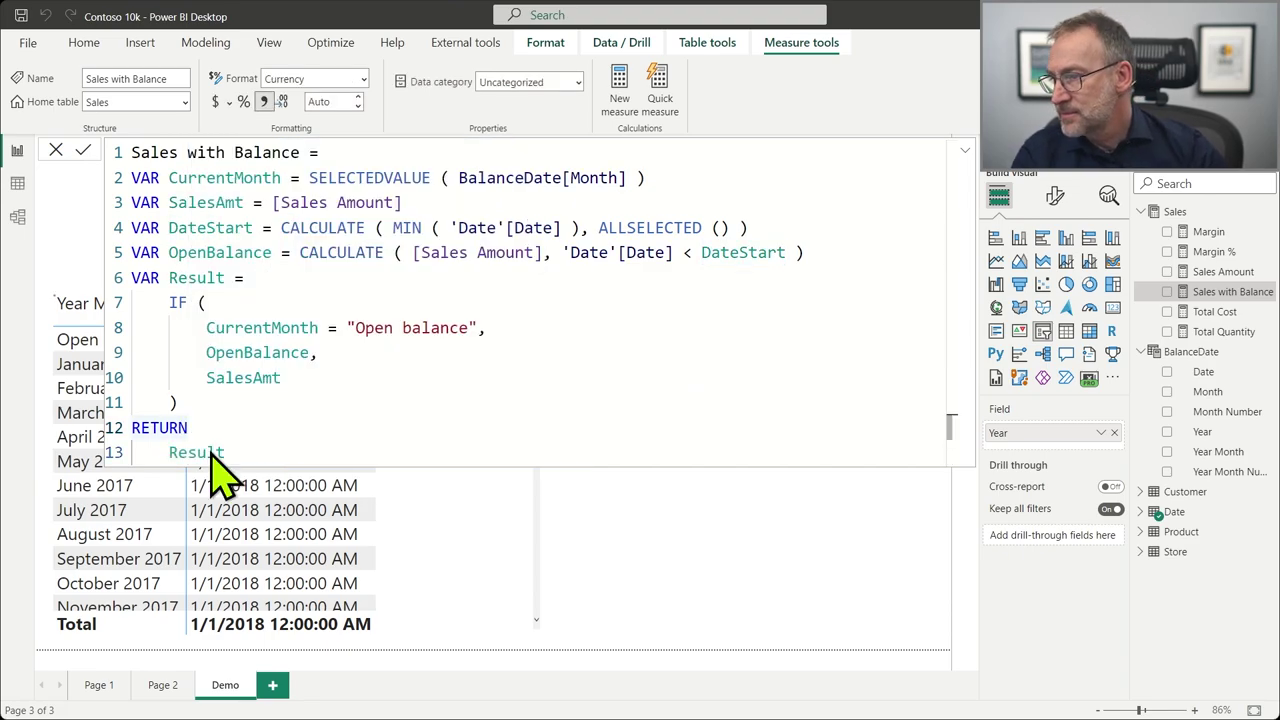
{"action": "left_click", "coordinate": [363, 79]}
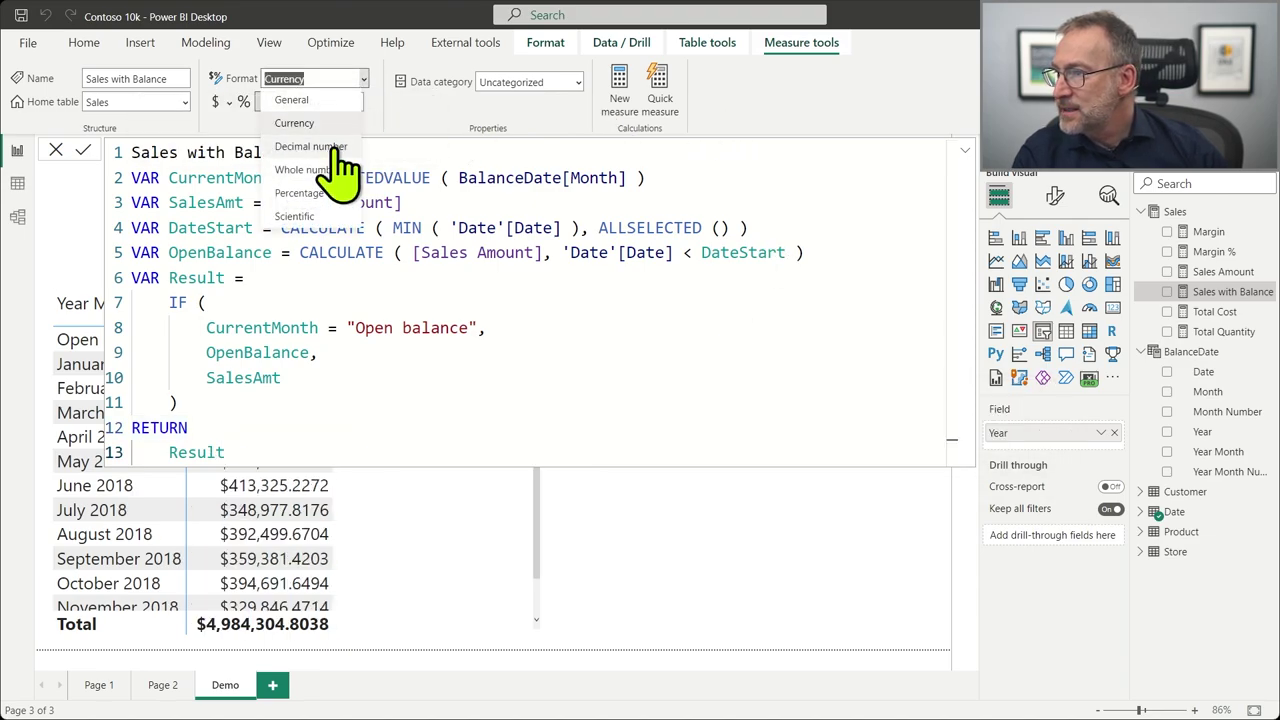
{"action": "left_click", "coordinate": [322, 146]}
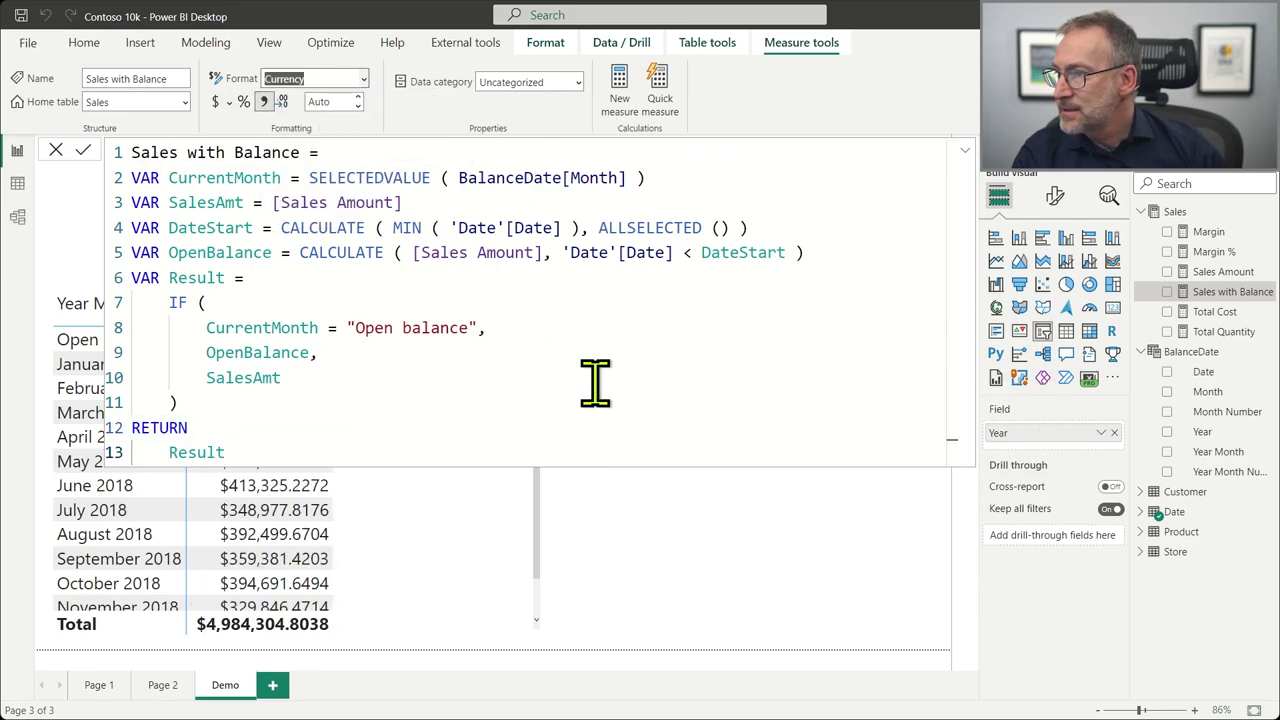
{"action": "left_click", "coordinate": [518, 490]}
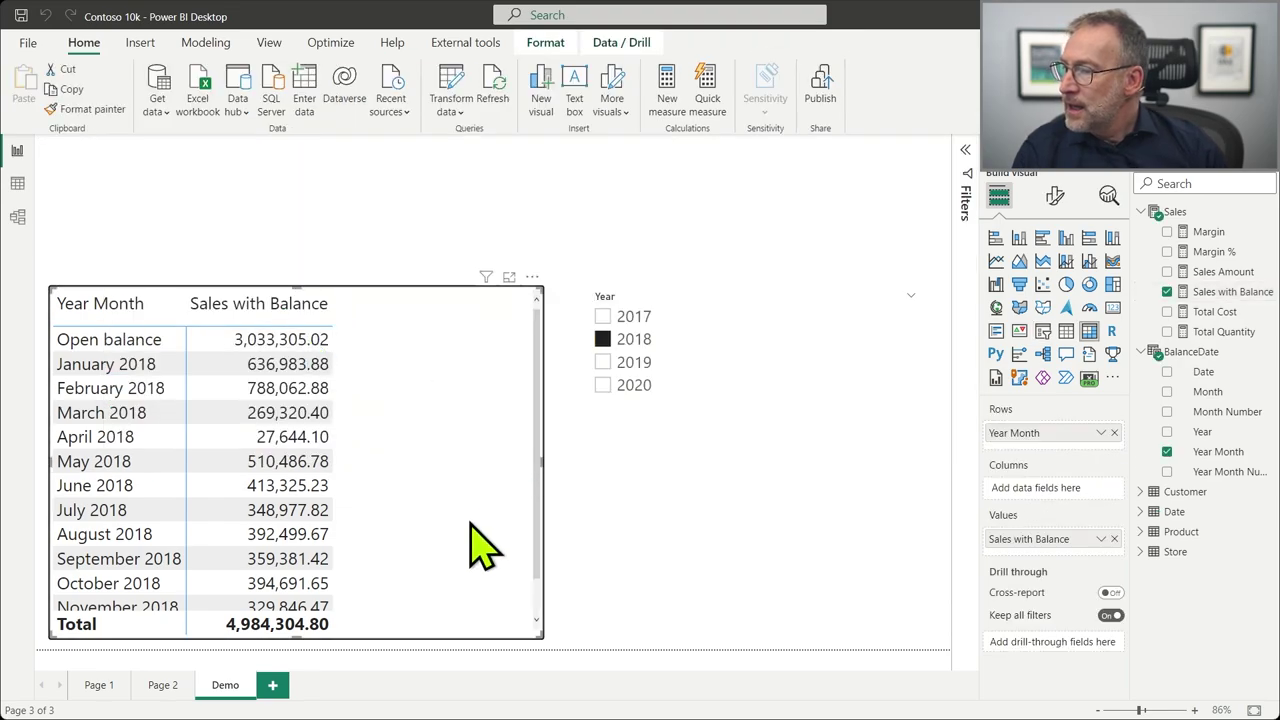
{"action": "left_click", "coordinate": [602, 340]}
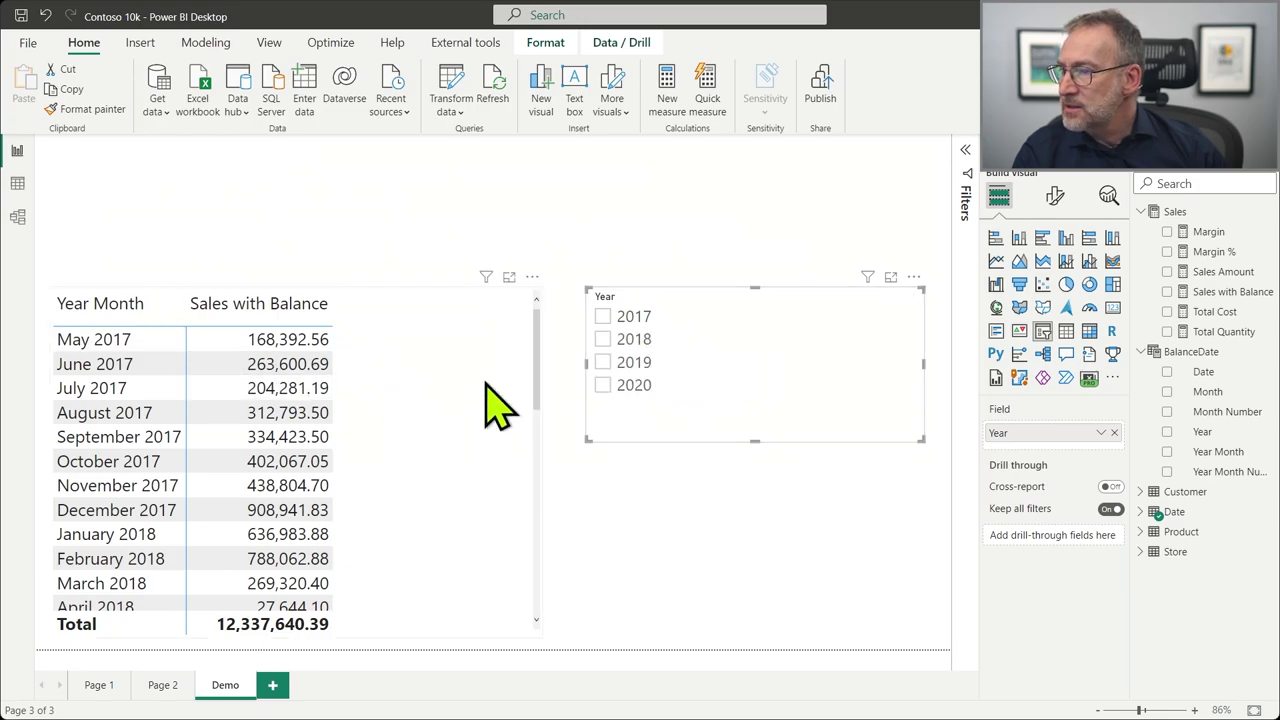
{"action": "left_click_drag", "start_coordinate": [536, 336], "coordinate": [533, 288]}
{"action": "left_click", "coordinate": [533, 290]}
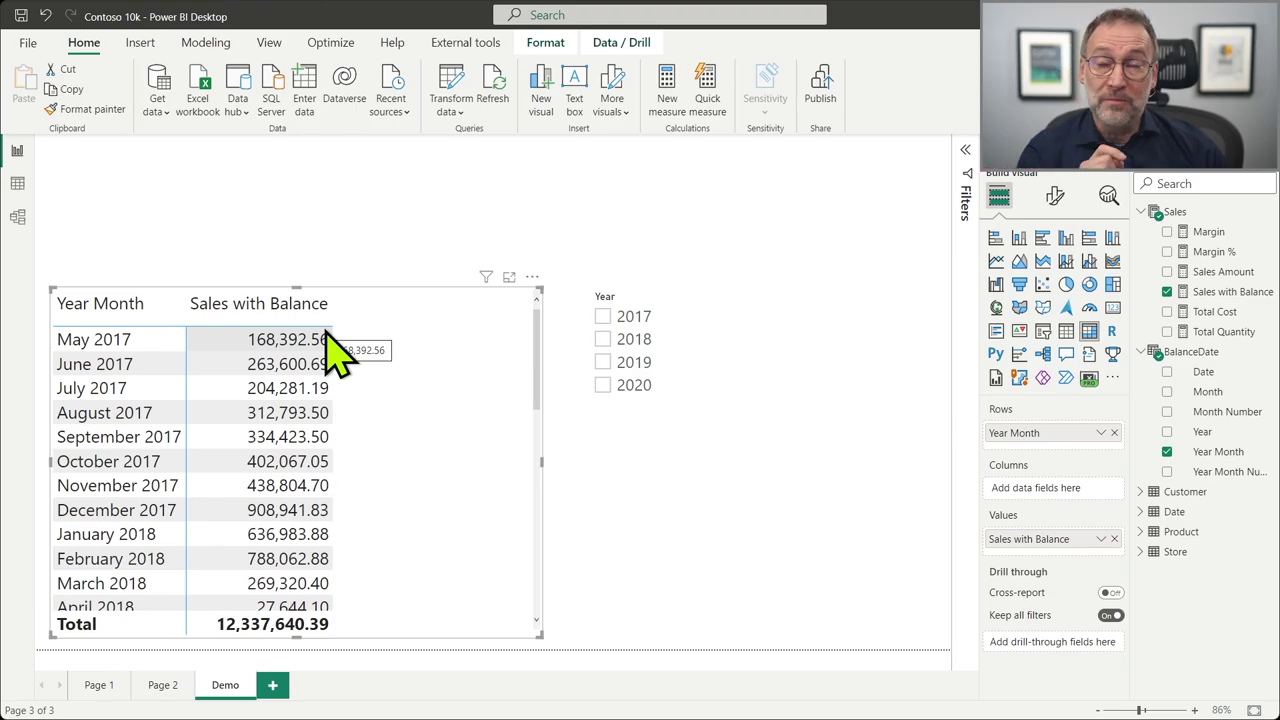
{"action": "left_click", "coordinate": [631, 341]}
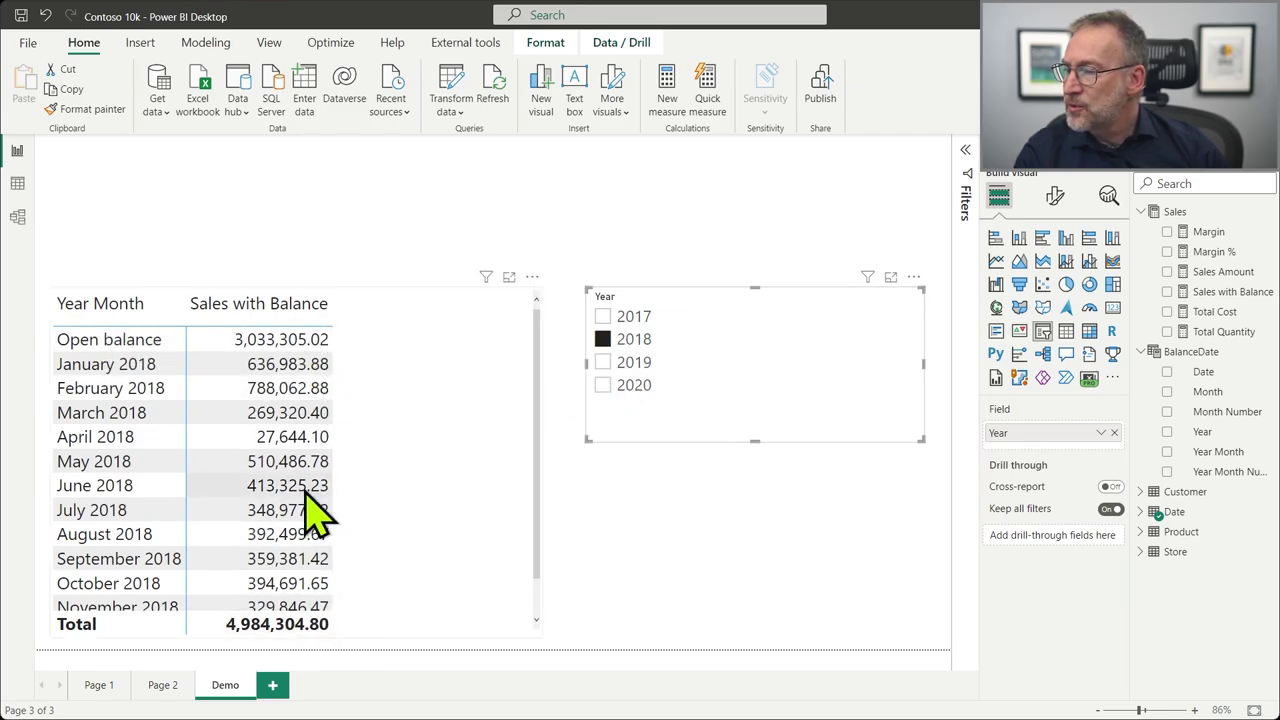
{"action": "scroll", "coordinate": [450, 470], "scroll_direction": "down", "scroll_amount": 1}
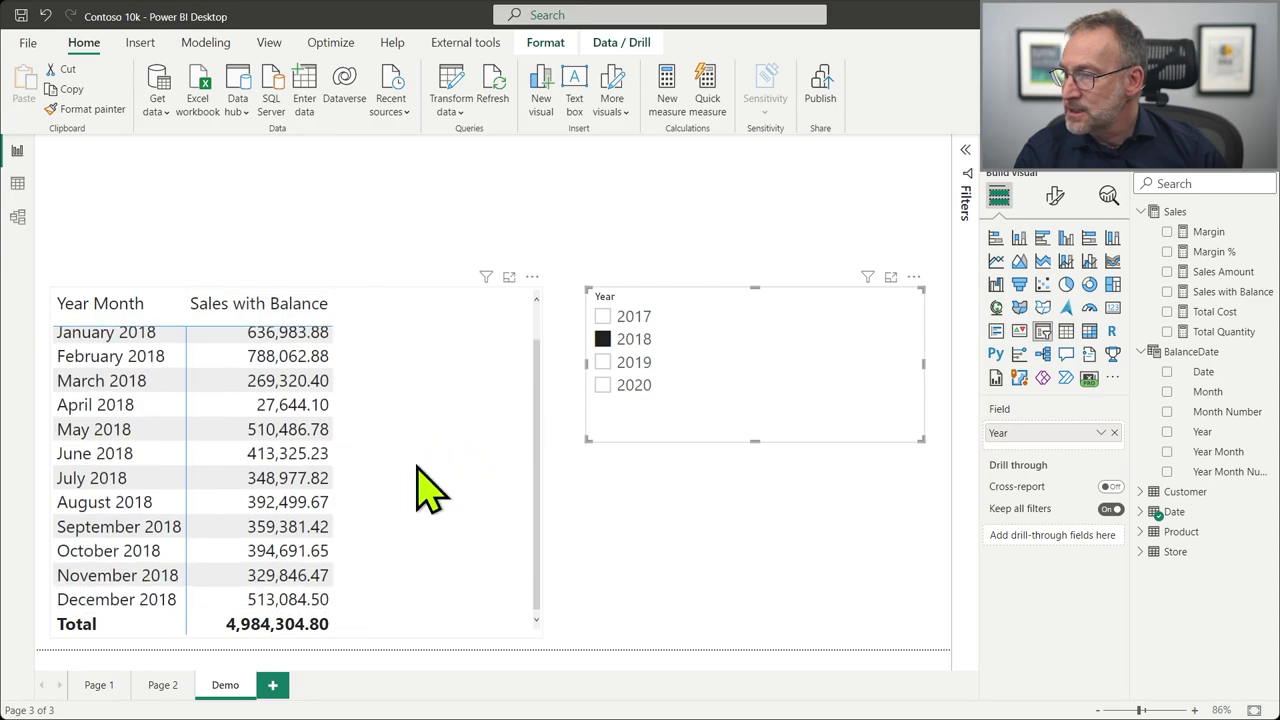
{"action": "scroll", "coordinate": [420, 470], "scroll_direction": "up", "scroll_amount": 1}
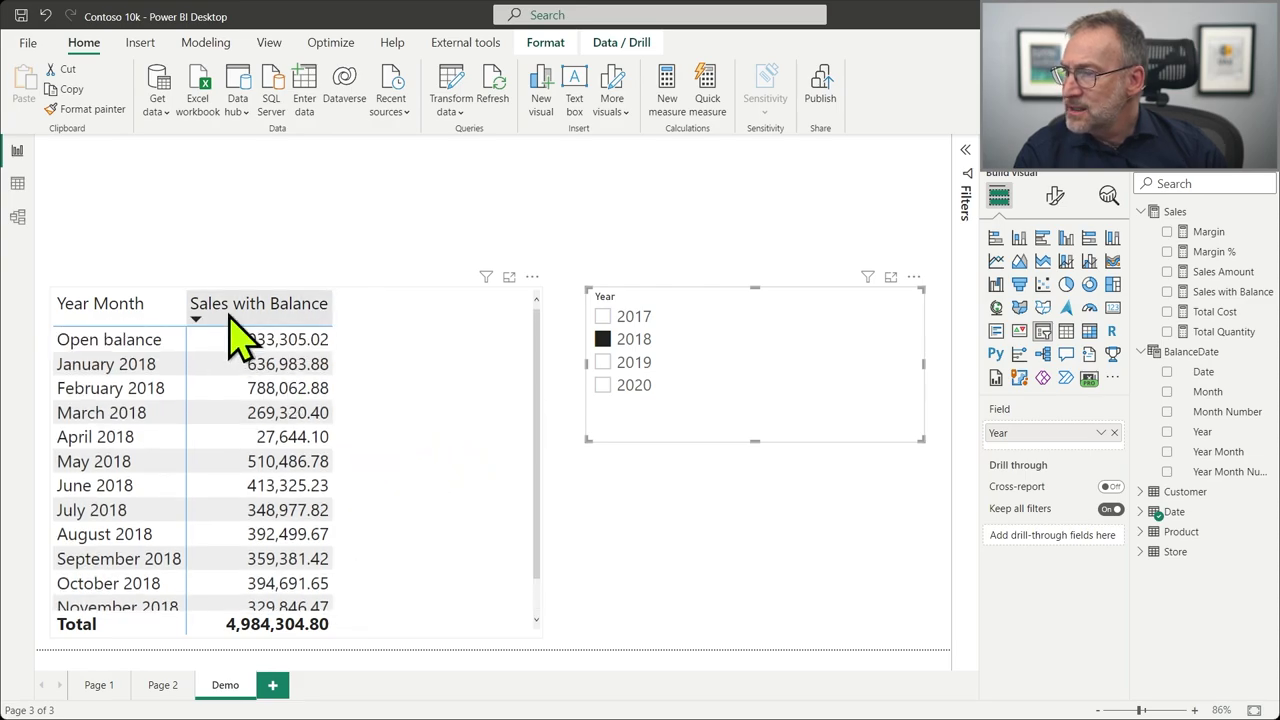
Step the Year slicer through 2017 and 2018 to 2019, opening at 8,017,609.82.
{"action": "left_click", "coordinate": [603, 317]}
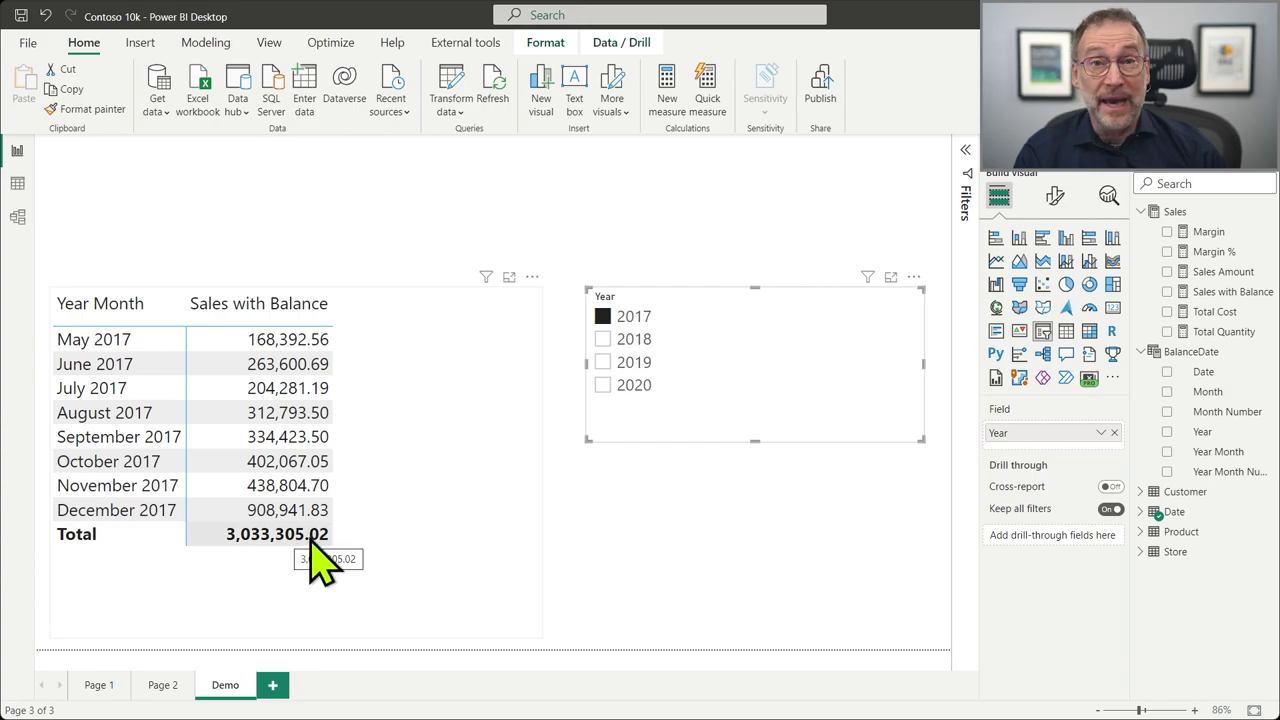
{"action": "left_click", "coordinate": [606, 341]}
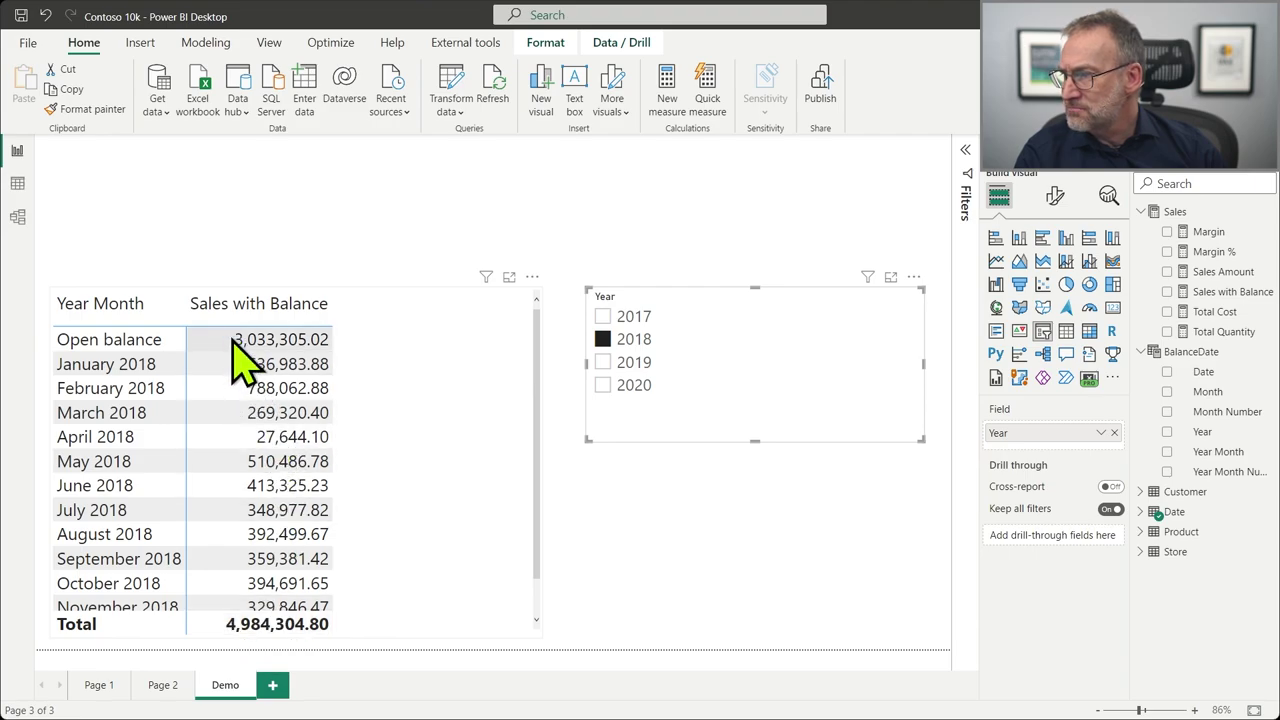
{"action": "left_click", "coordinate": [604, 363]}
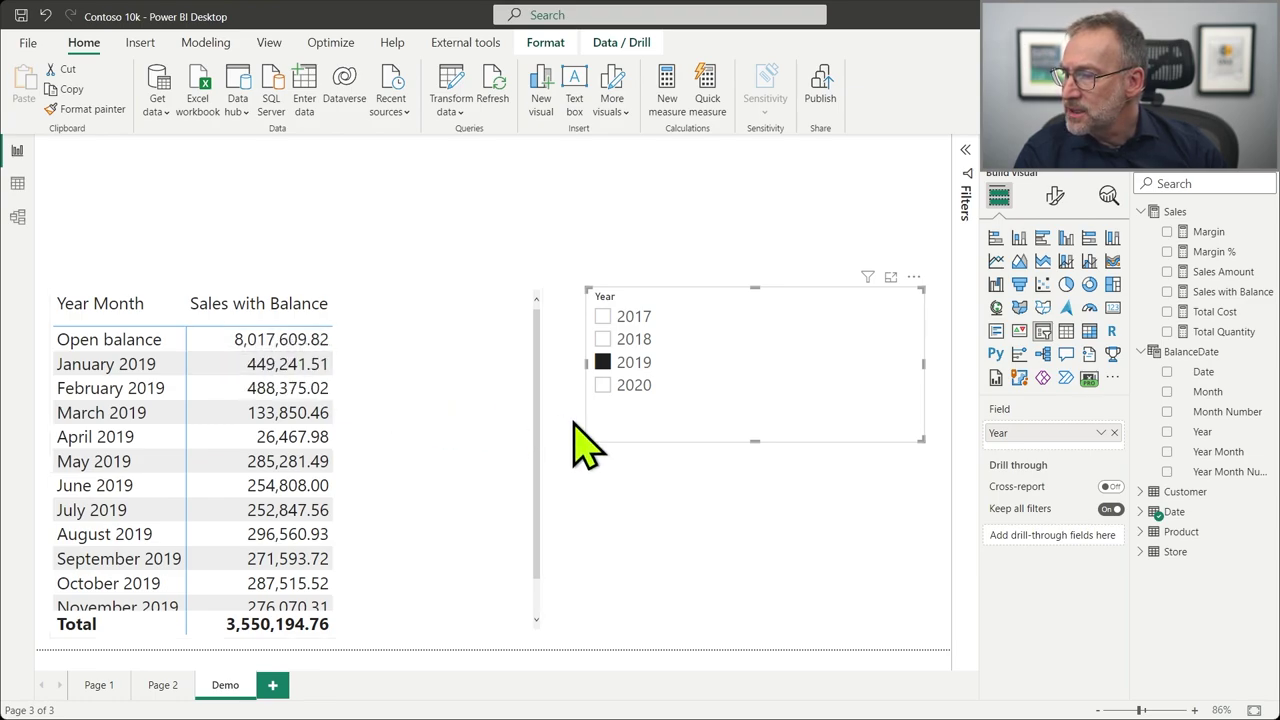
Return the slicer to 2018, stretch the table to show December 2018, and reopen Sales with Balance.
{"action": "left_click", "coordinate": [603, 363]}
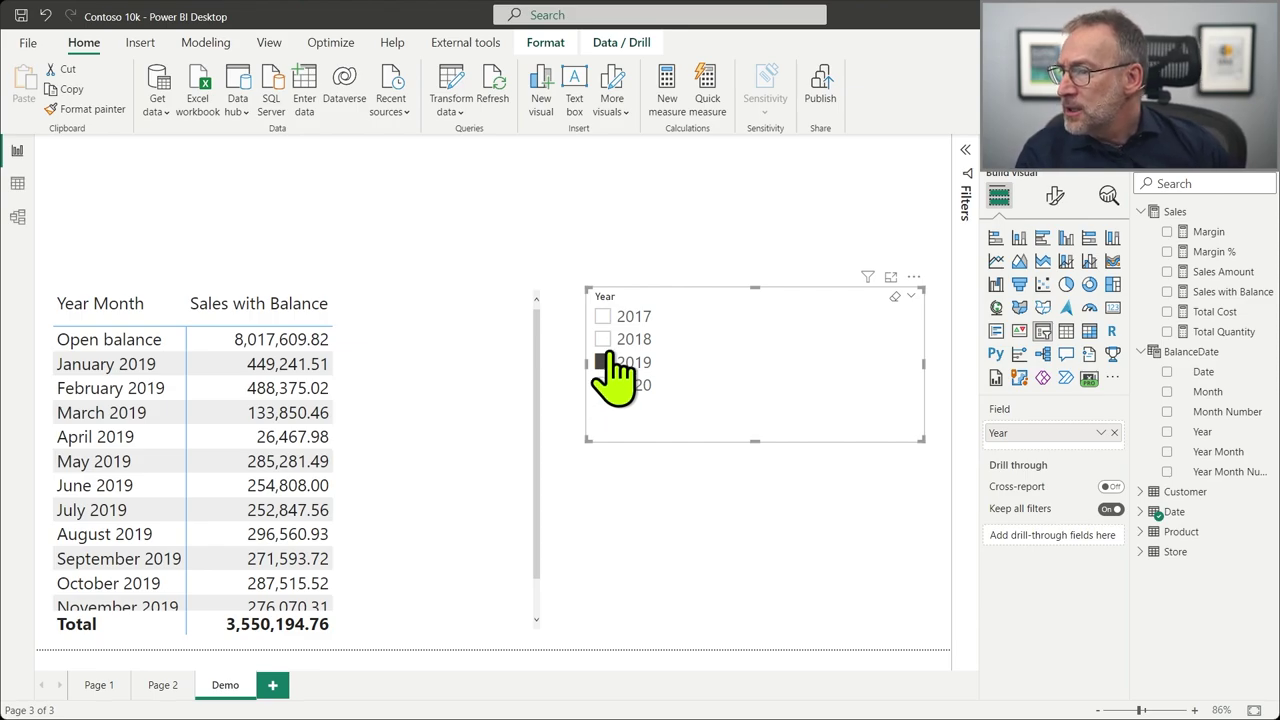
{"action": "left_click", "coordinate": [603, 339]}
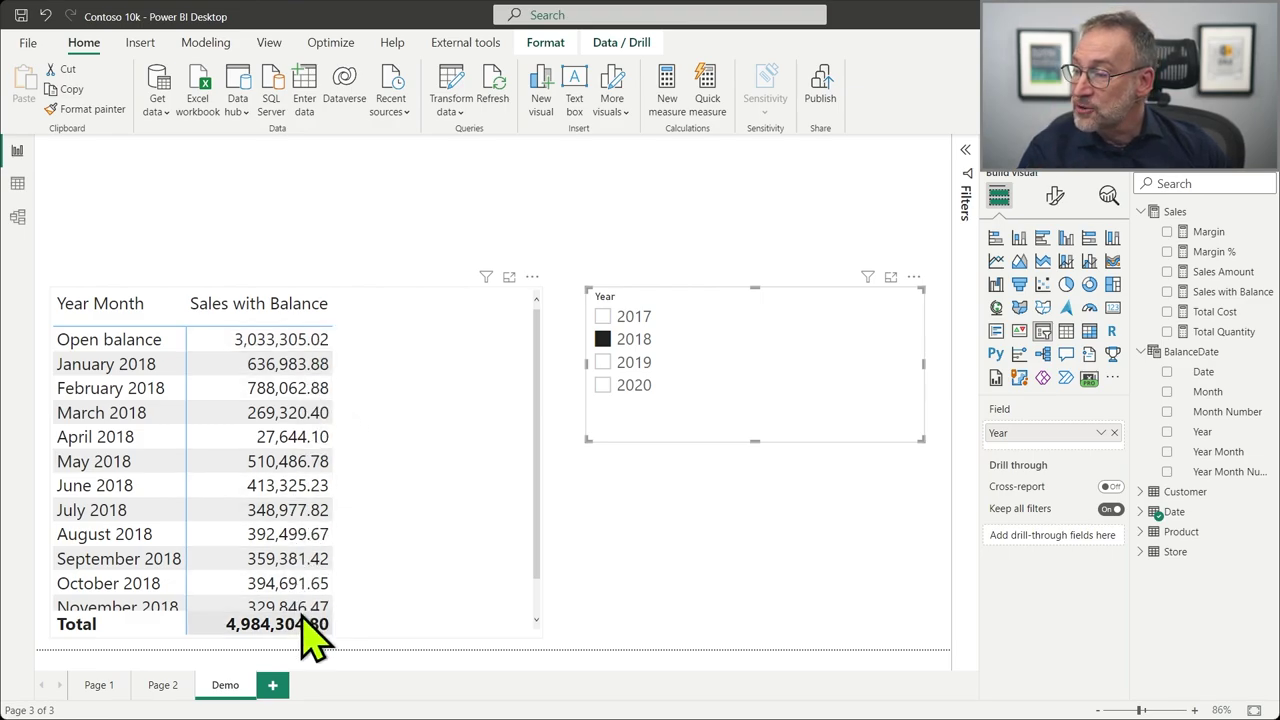
{"action": "left_click", "coordinate": [302, 294]}
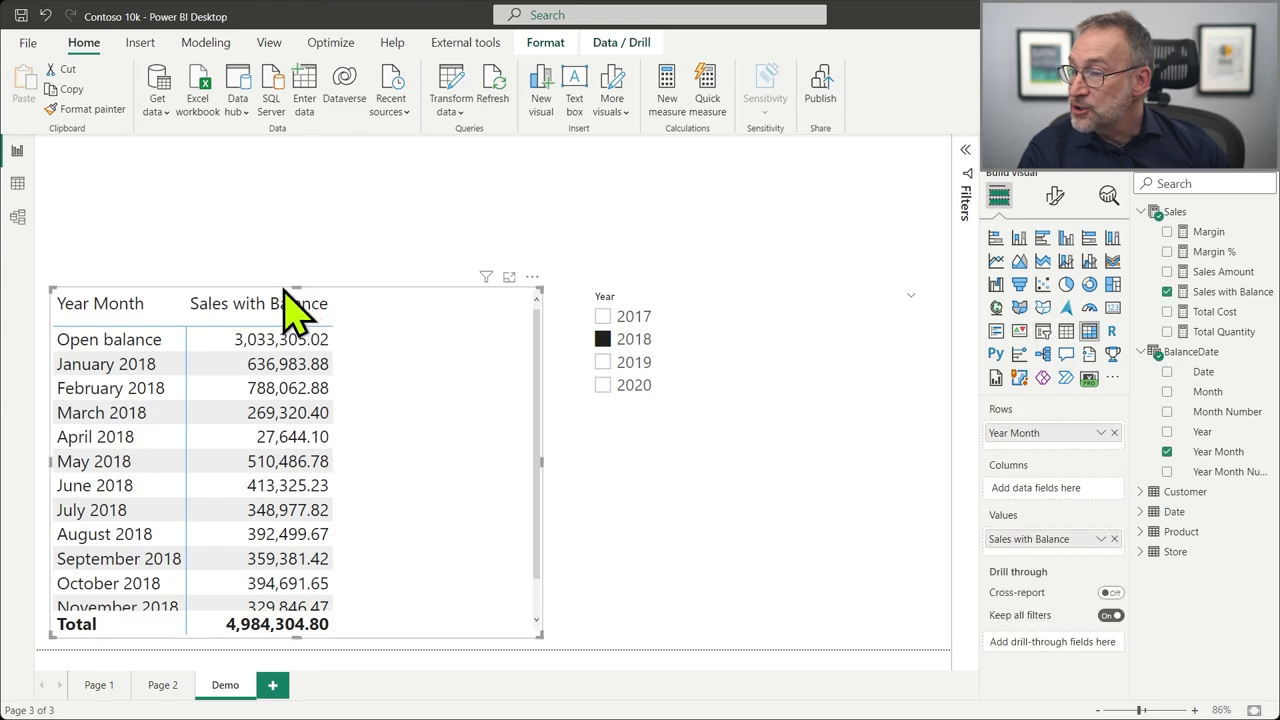
{"action": "left_click_drag", "start_coordinate": [297, 286], "coordinate": [309, 257]}
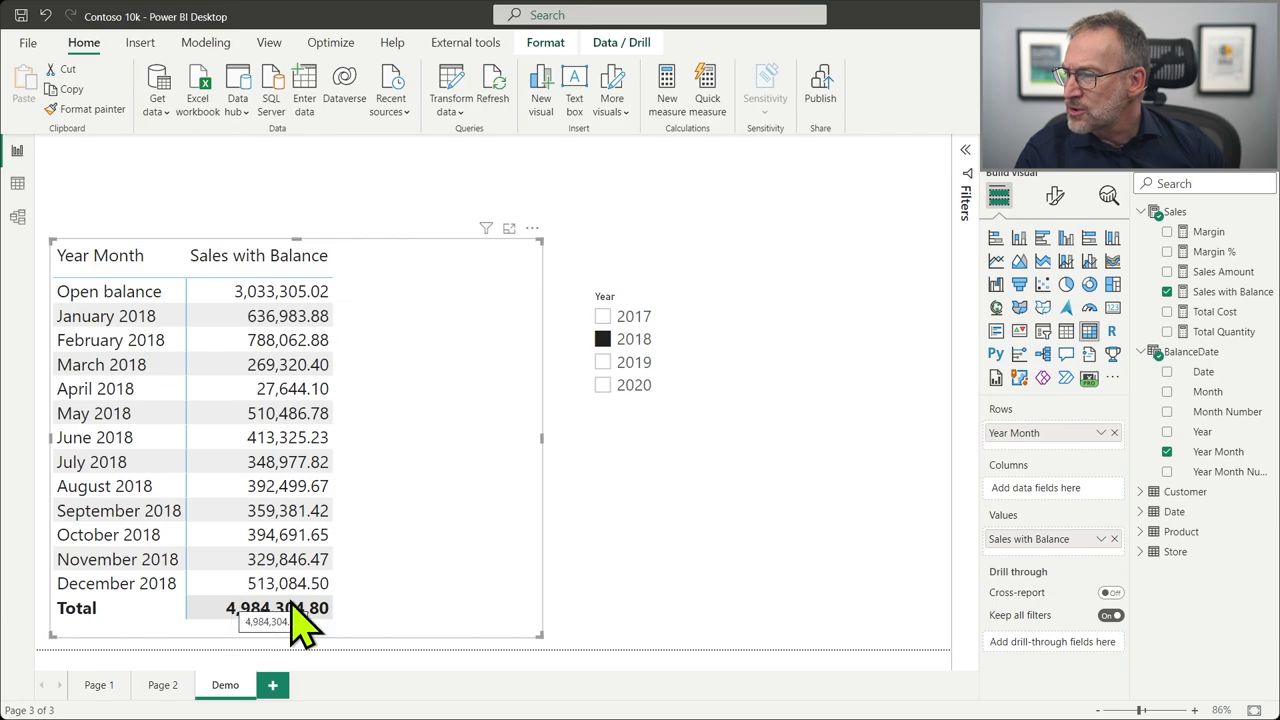
{"action": "left_click", "coordinate": [1224, 293]}
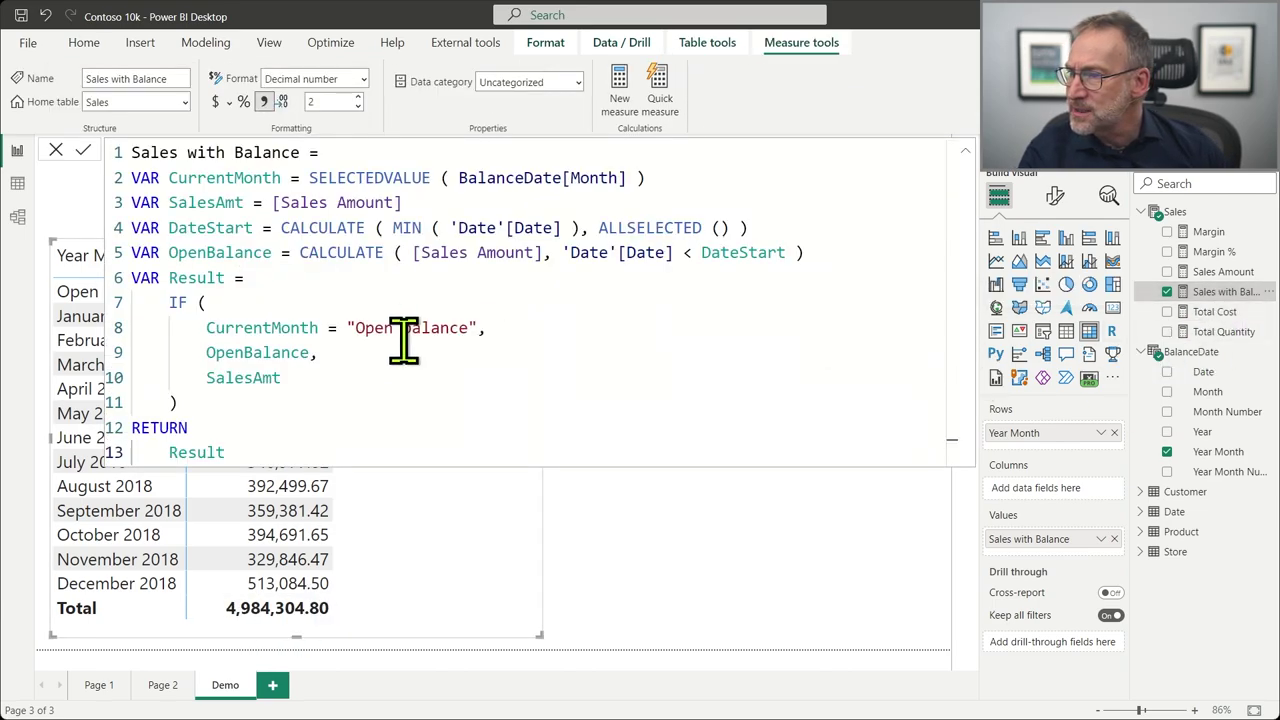
Add VAR IsGrandTotal = ISINSCOPE ( 'BalanceDate'[Year Month Number] ) after line 5.
{"action": "left_click", "coordinate": [362, 256]}
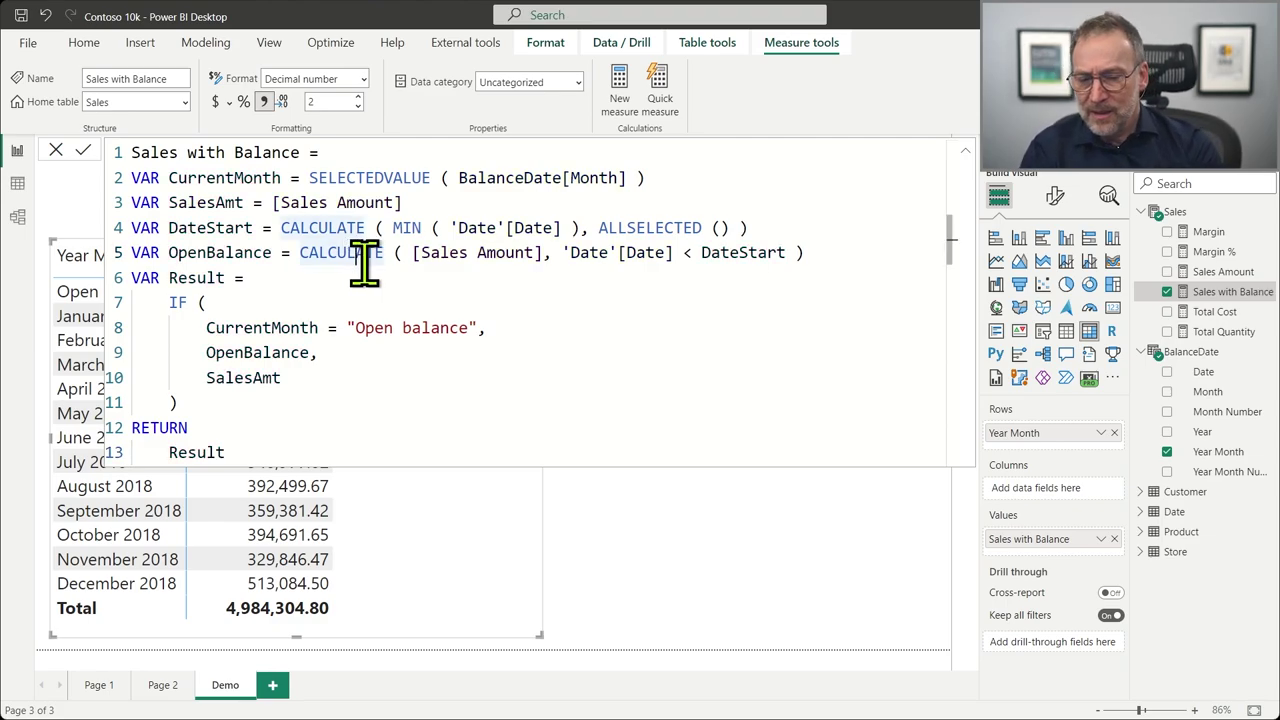
{"action": "key", "text": "End"}
{"action": "key", "text": "Return"}
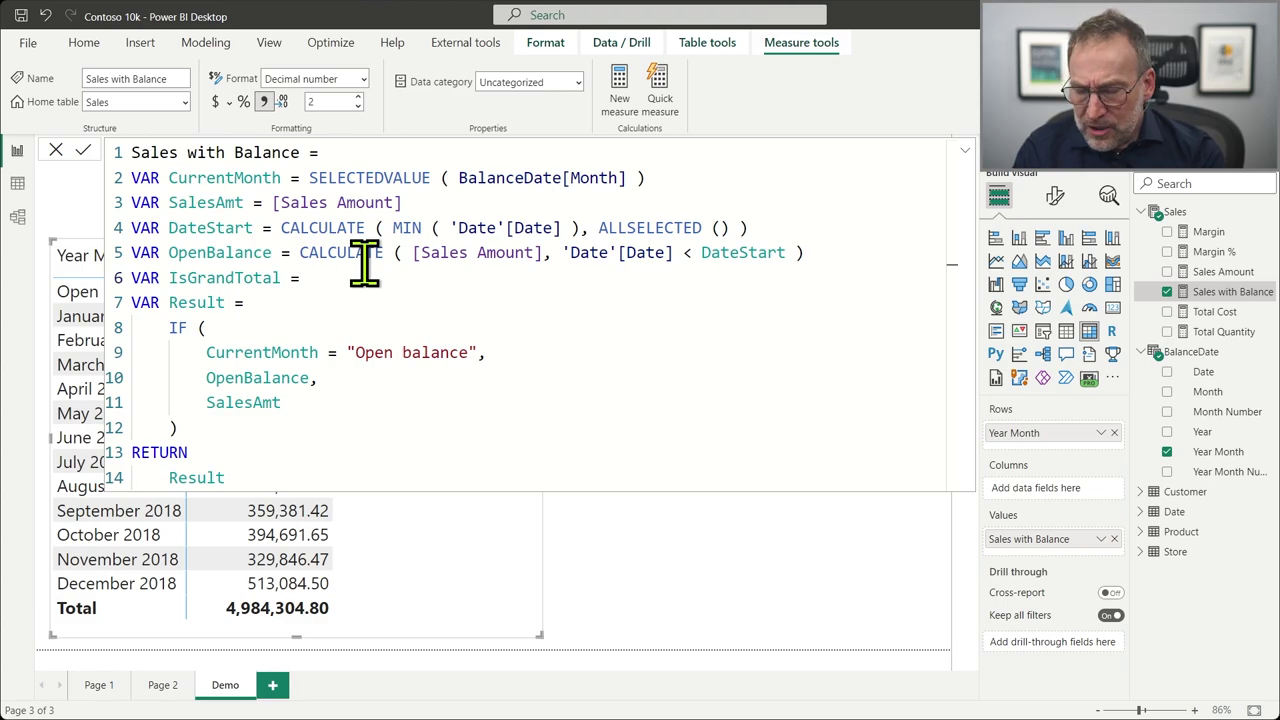
{"action": "type", "text": "ISINSC"}
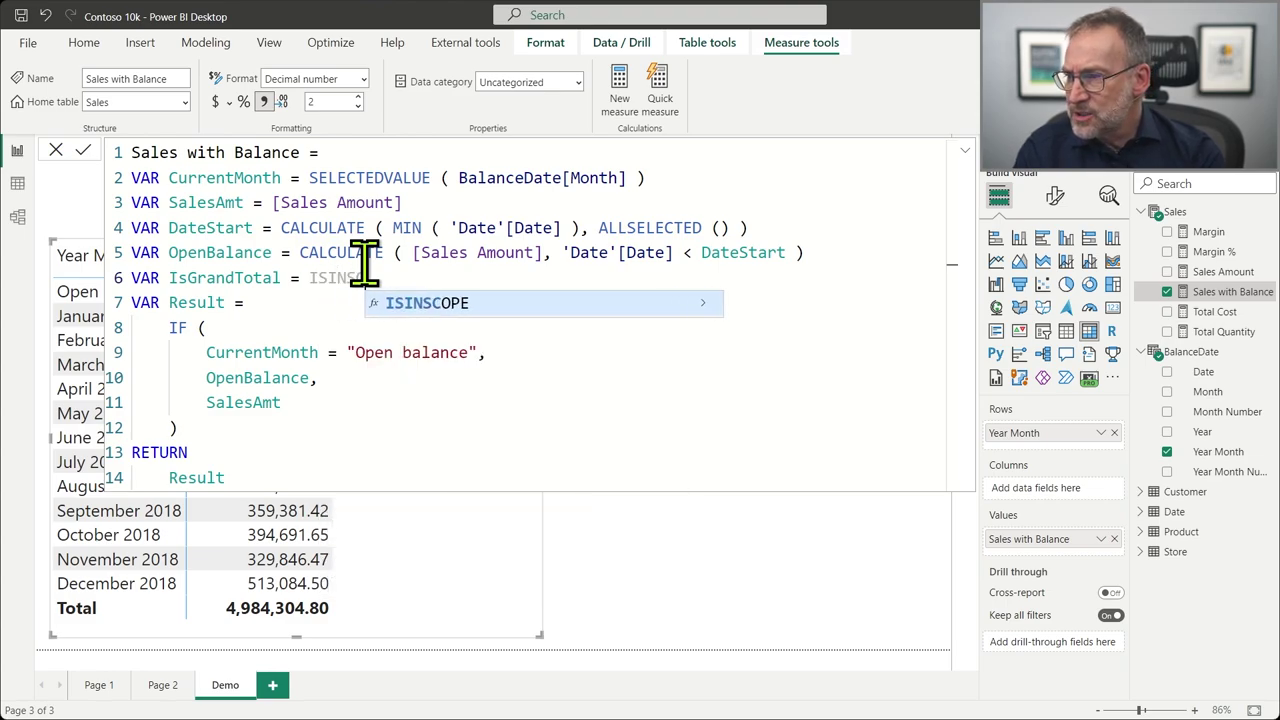
{"action": "key", "text": "Tab"}
{"action": "type", "text": "'"}
{"action": "key", "text": "Down"}
{"action": "key", "text": "Down"}
{"action": "key", "text": "Down"}
{"action": "key", "text": "Down"}
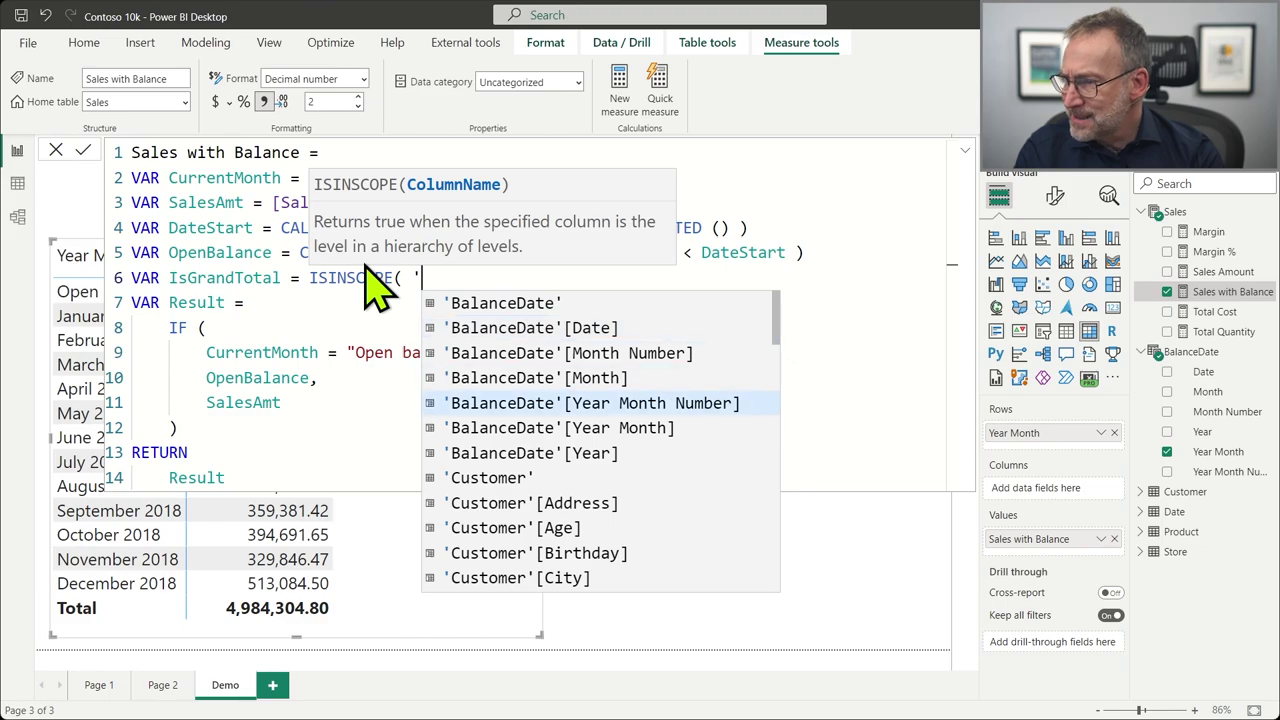
{"action": "key", "text": "Down"}
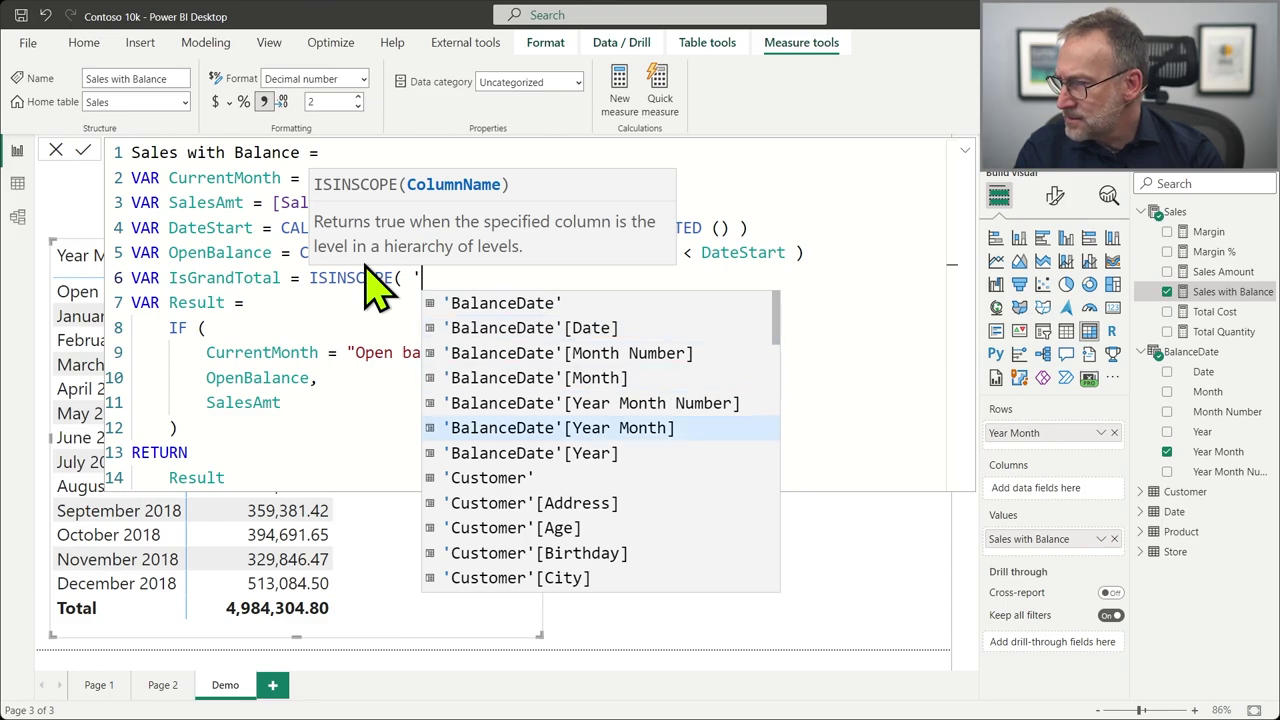
{"action": "key", "text": "Up"}
{"action": "key", "text": "Up"}
{"action": "key", "text": "Up"}
{"action": "key", "text": "Down"}
{"action": "key", "text": "Down"}
{"action": "key", "text": "Tab"}
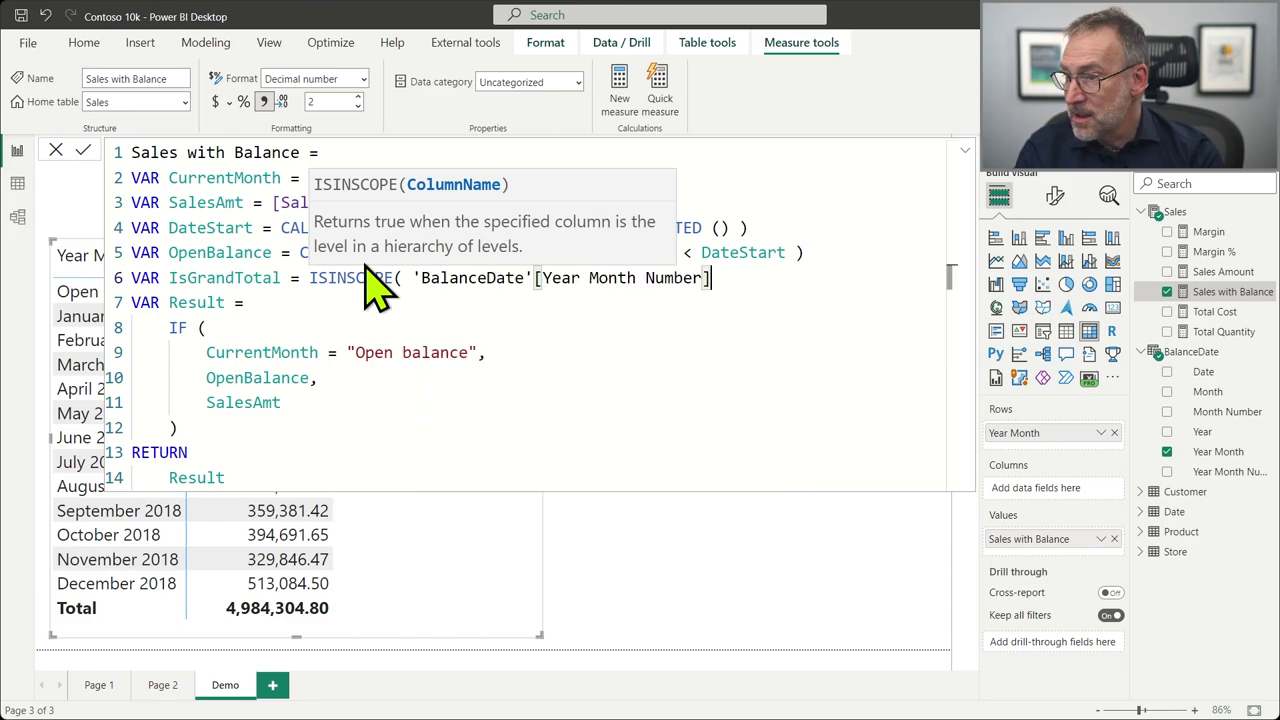
{"action": "type", "text": ")"}
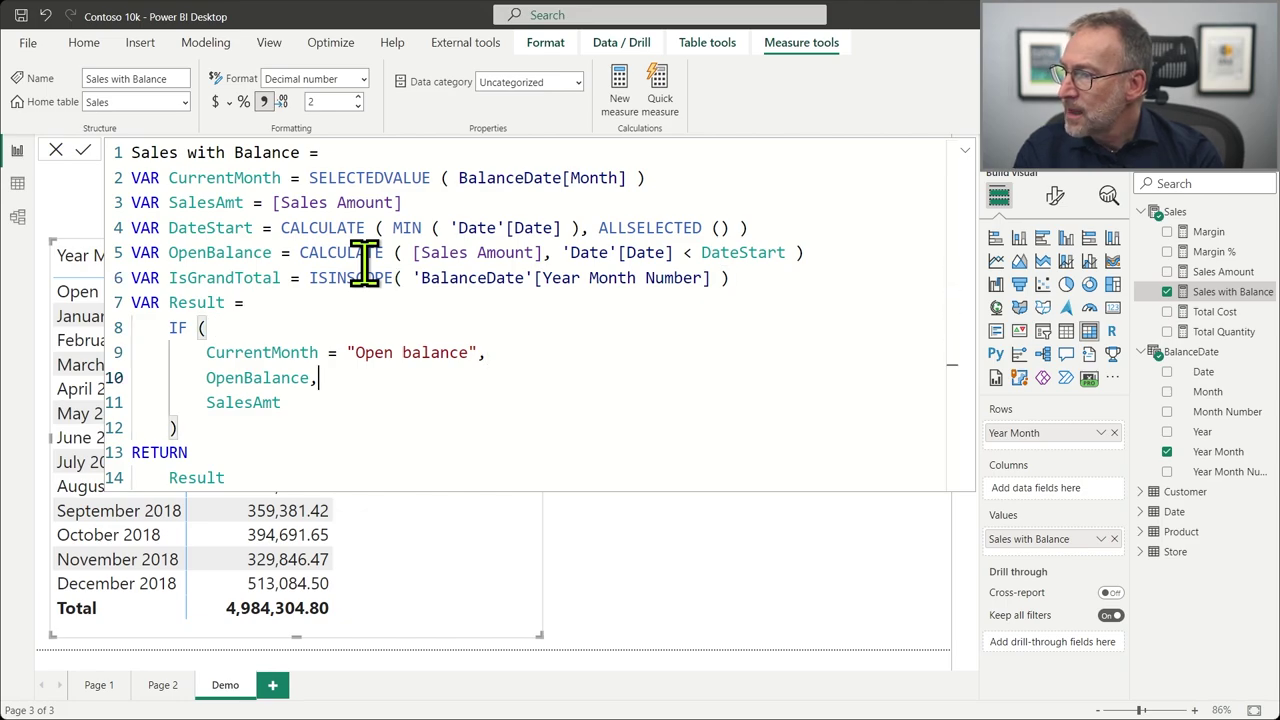
Wrap SalesAmt as IF ( IsGrandTotal, 100, SalesAmt ) after OpenBalance and commit the measure.
{"action": "key", "text": "Home"}
{"action": "key", "text": "End"}
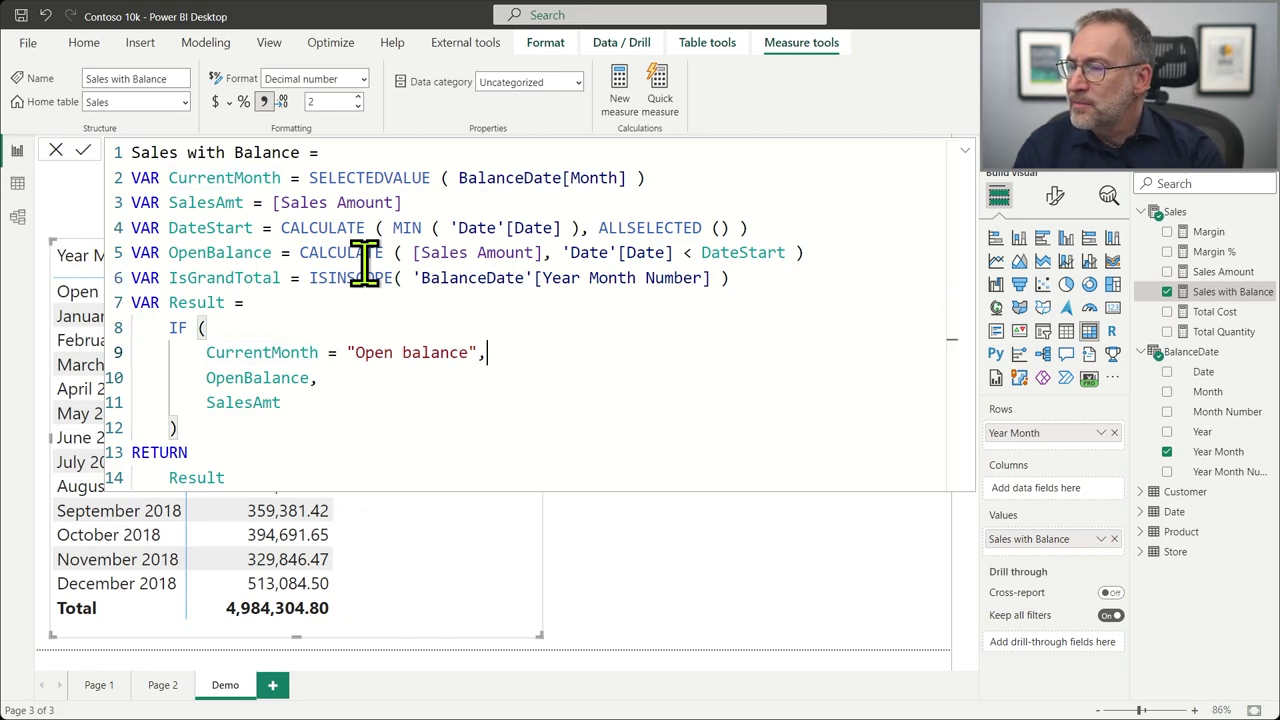
{"action": "key", "text": "End"}
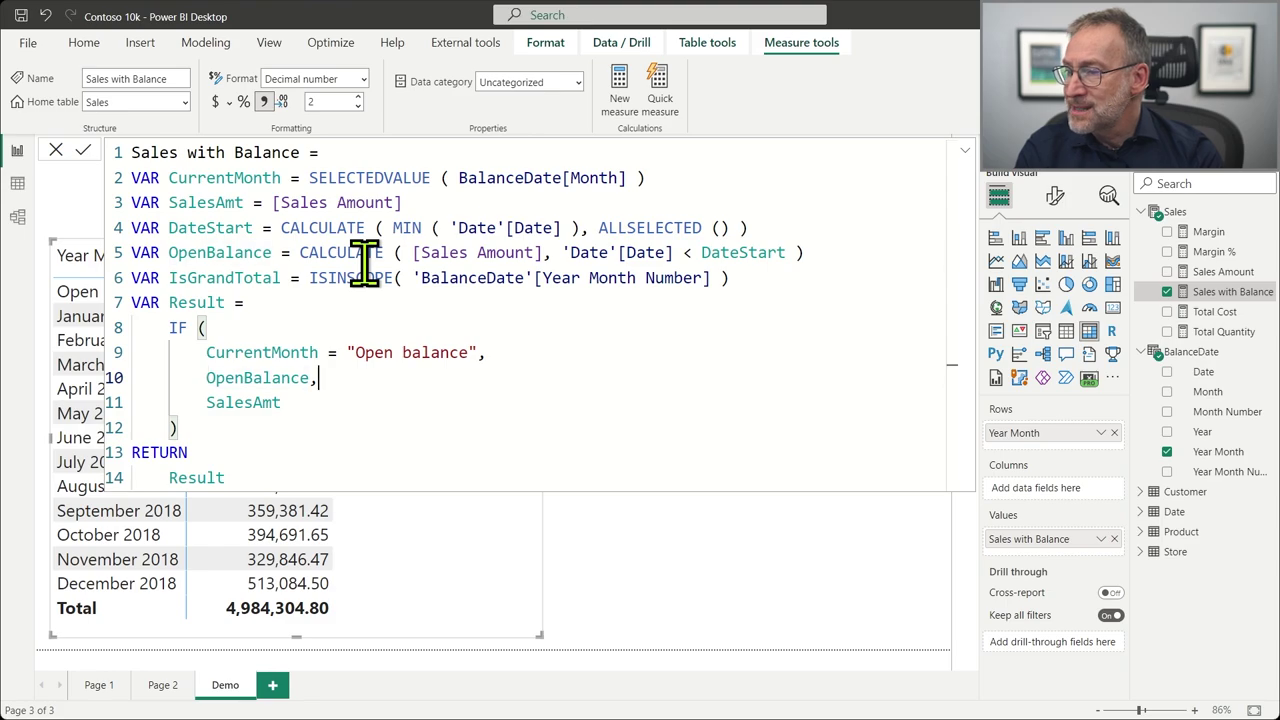
{"action": "key", "text": "Return"}
{"action": "type", "text": "IF ("}
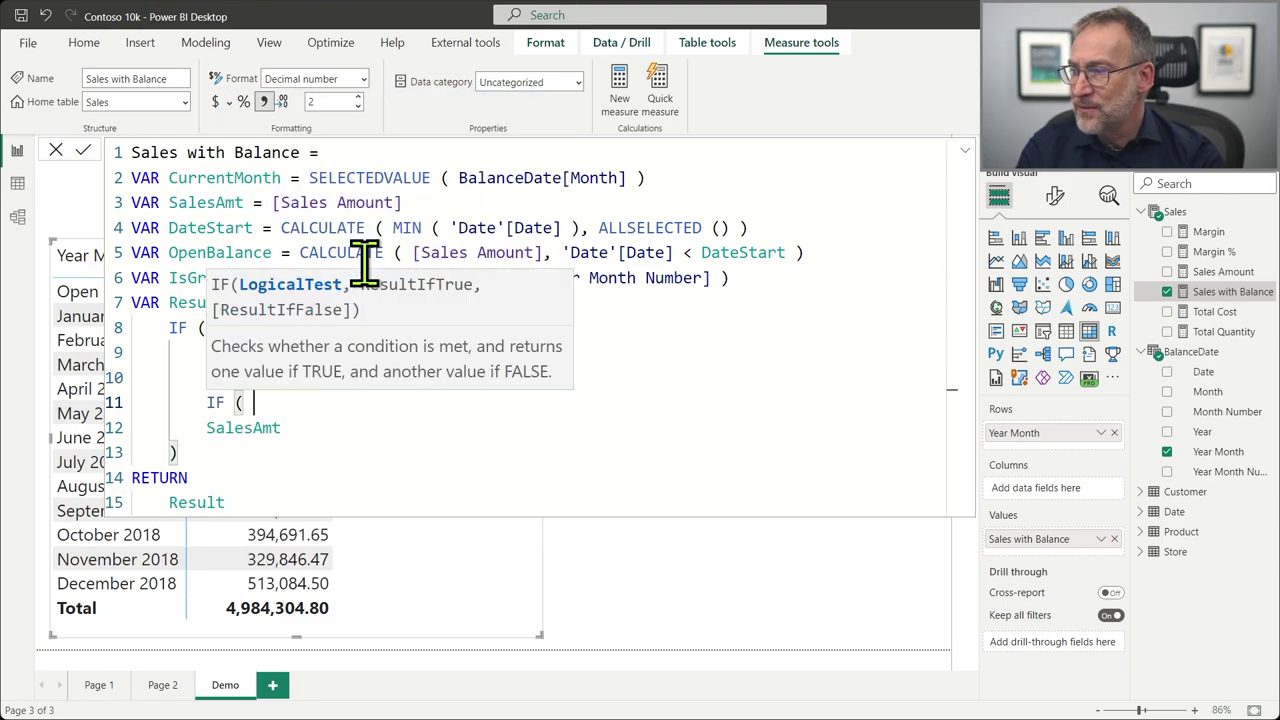
{"action": "key", "text": "Return"}
{"action": "type", "text": "Is"}
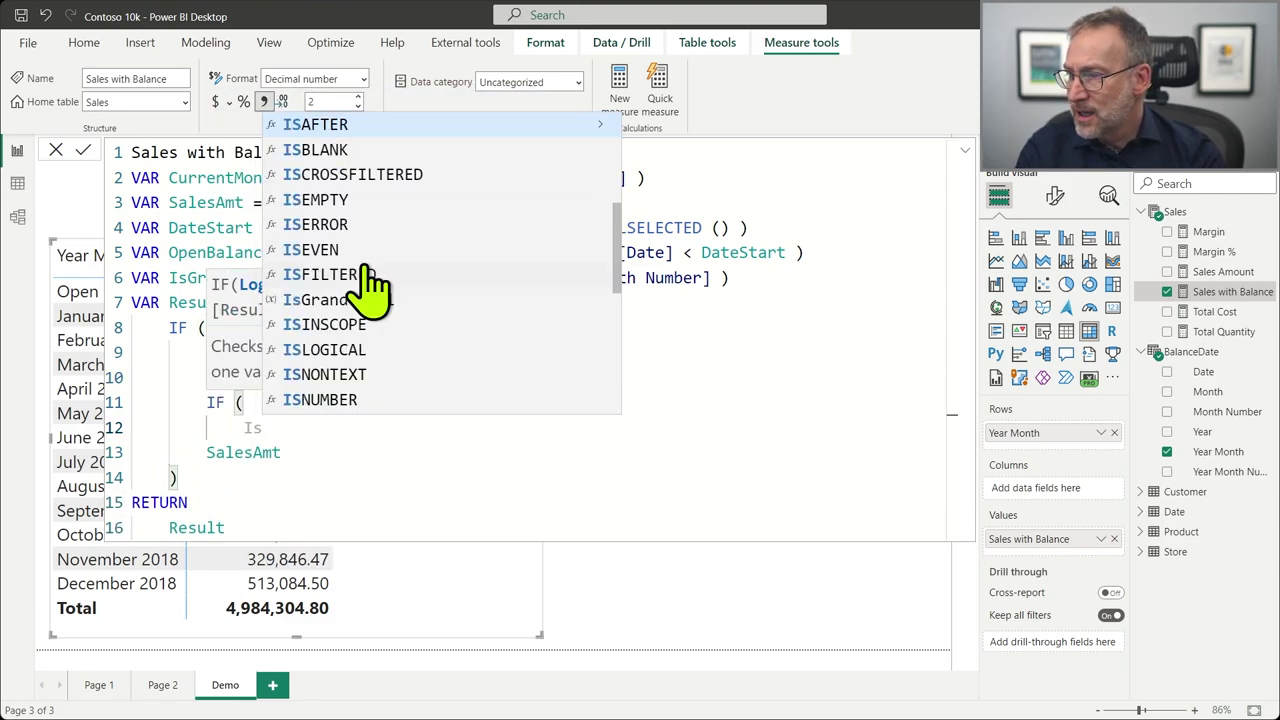
{"action": "type", "text": "Gran"}
{"action": "key", "text": "Tab"}
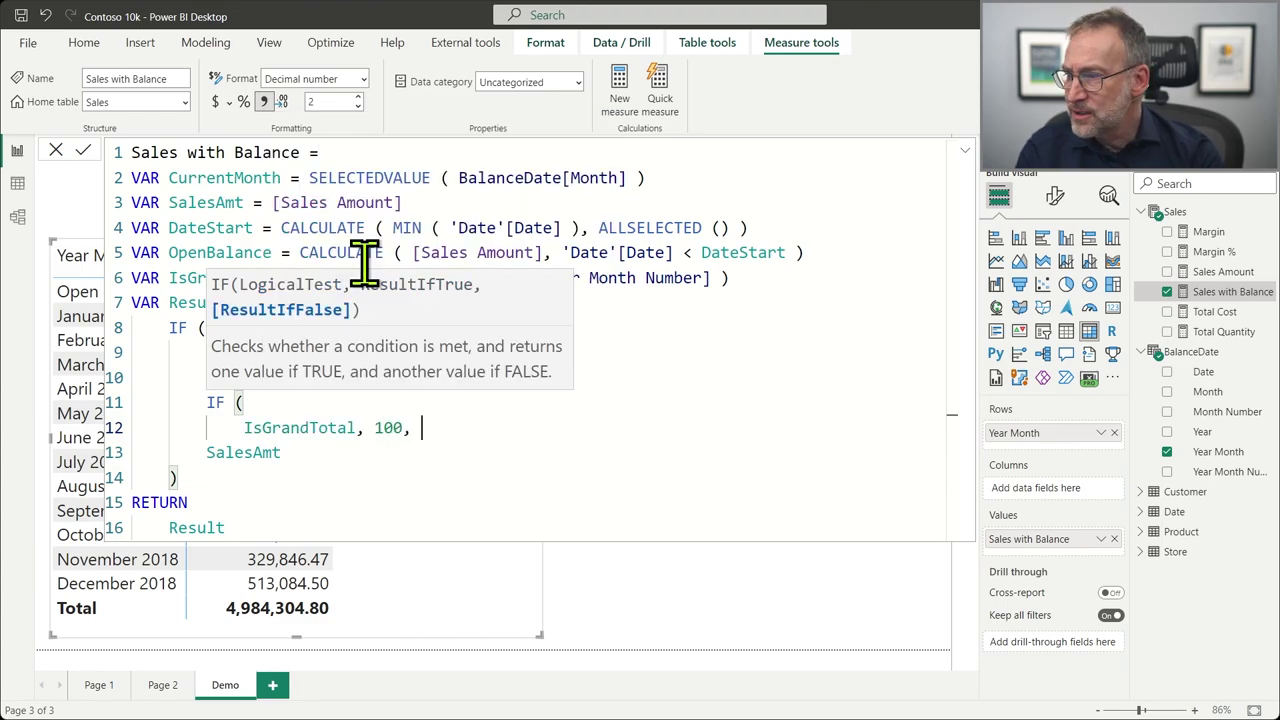
{"action": "key", "text": "Delete"}
{"action": "key", "text": "shift+End"}
{"action": "key", "text": "Delete"}
{"action": "type", "text": "alesAmt"}
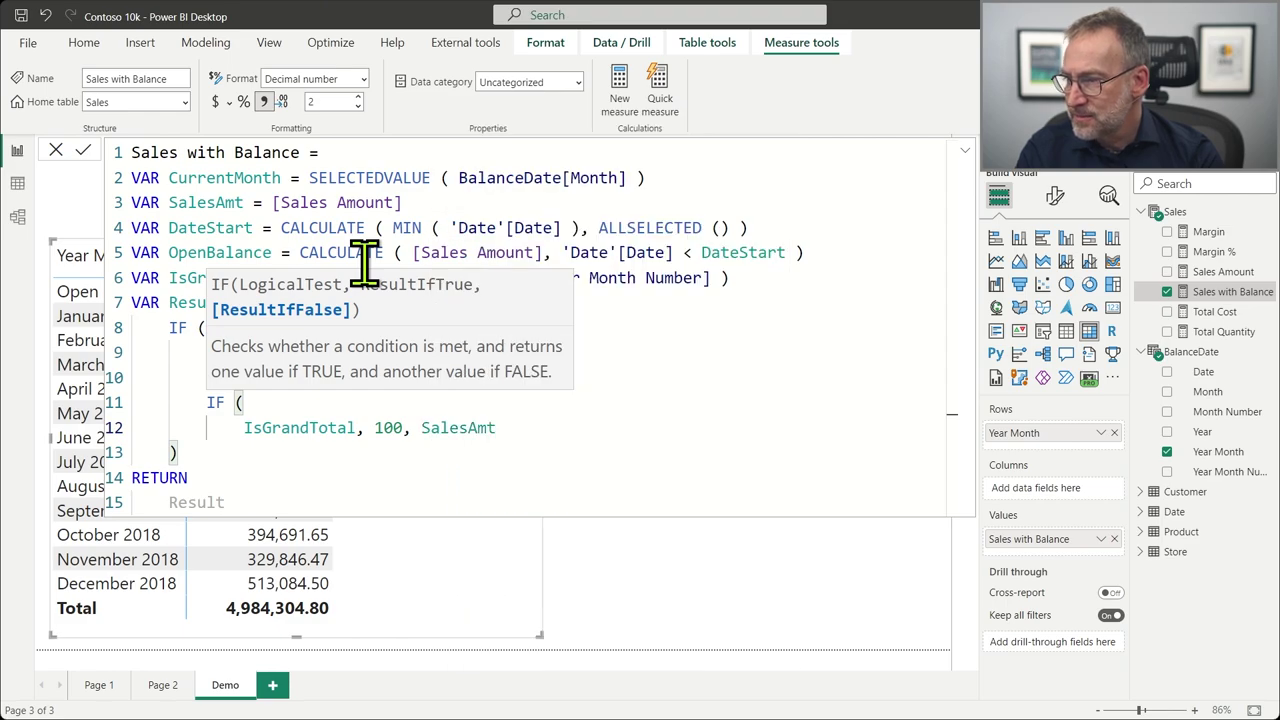
{"action": "key", "text": "Return"}
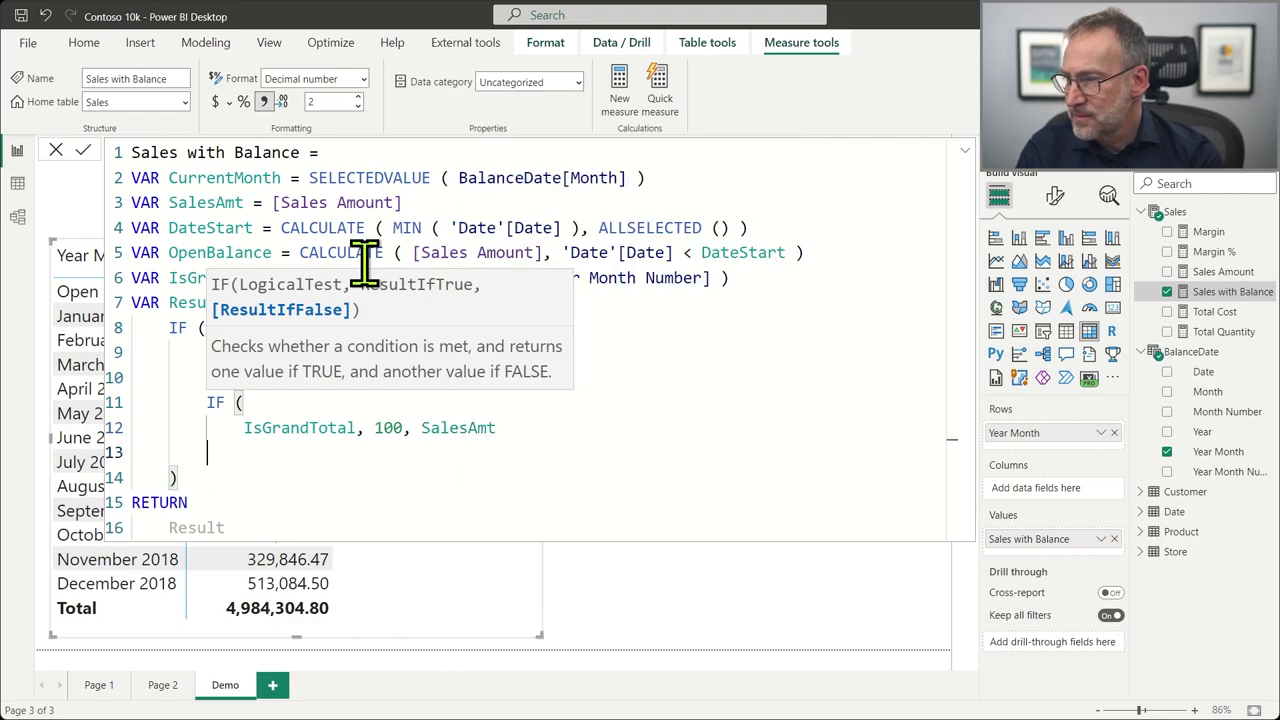
{"action": "type", "text": ")"}
{"action": "key", "text": "Up"}
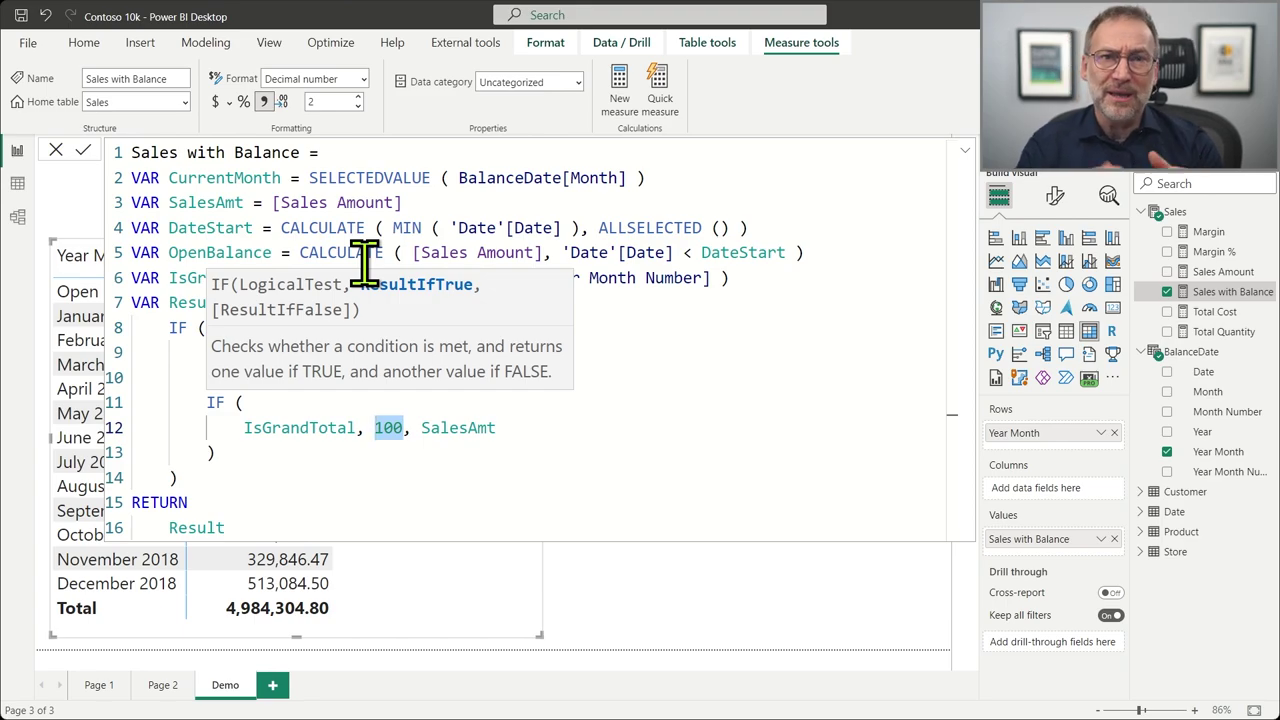
{"action": "key", "text": "Down"}
{"action": "key", "text": "Down"}
{"action": "key", "text": "Down"}
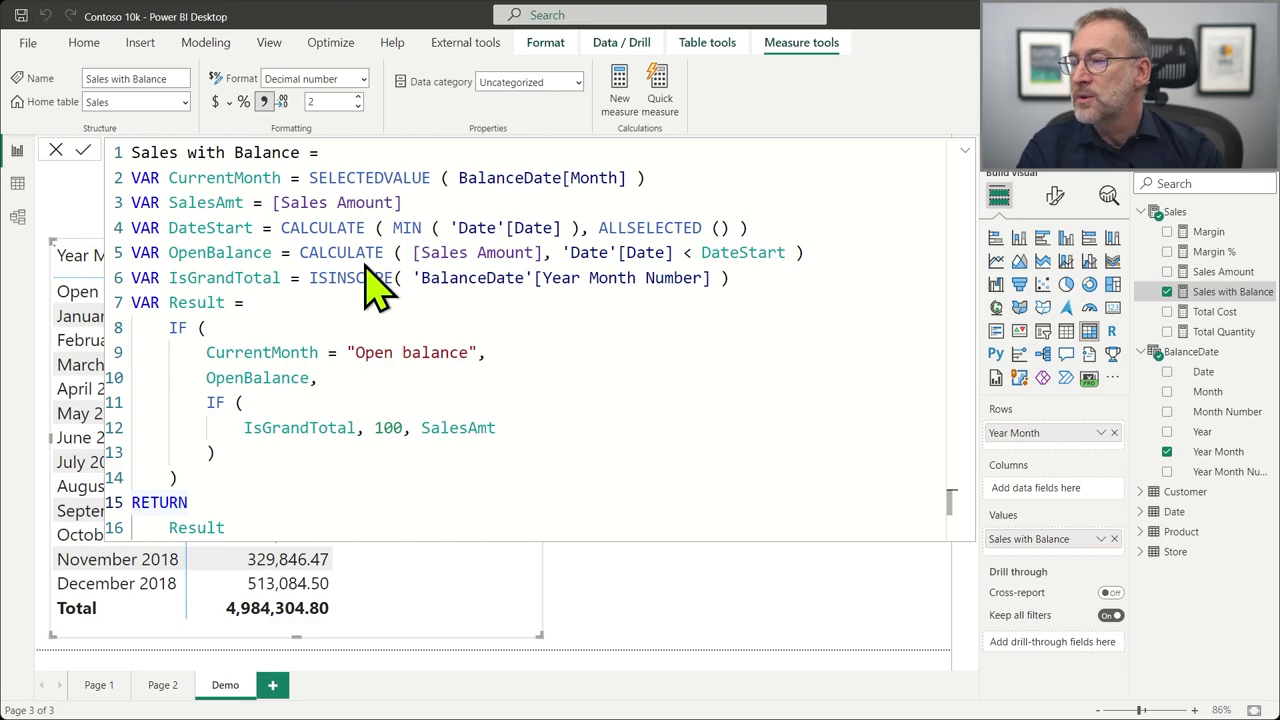
{"action": "key", "text": "Return"}
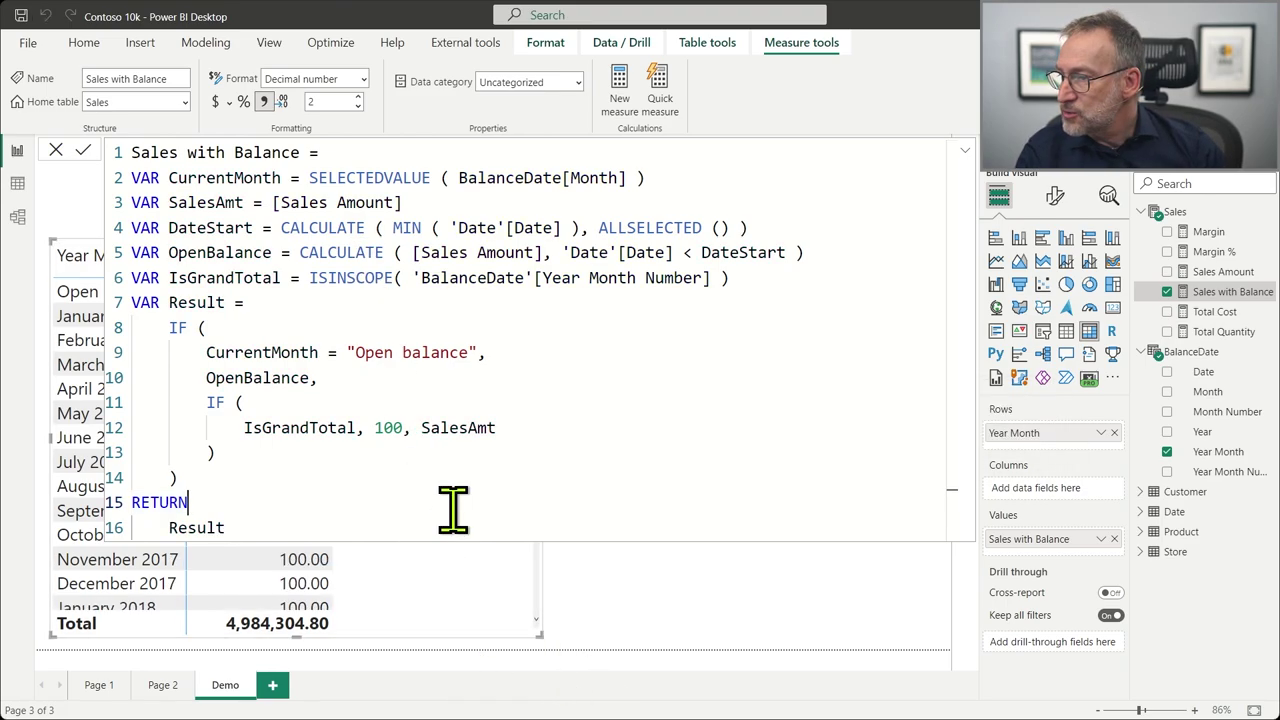
Prefix ISINSCOPE with NOT in IsGrandTotal so only the Total shows 100.00.
{"action": "left_click", "coordinate": [480, 551]}
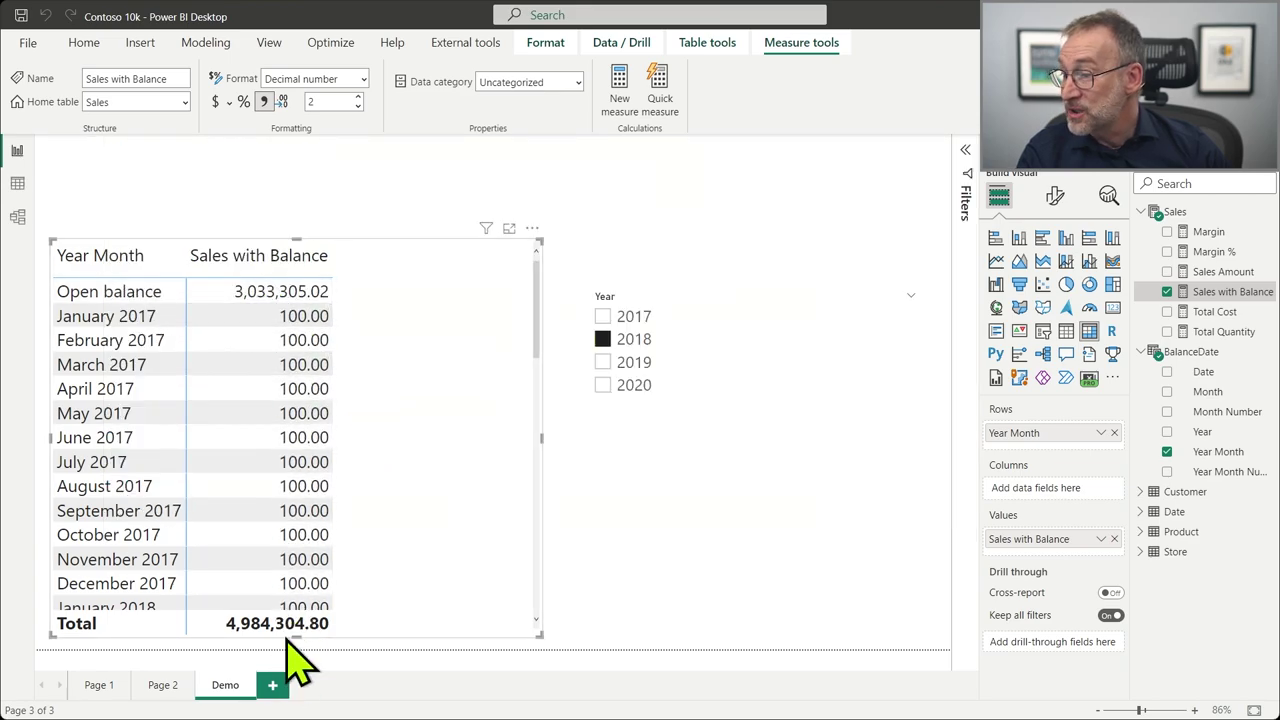
{"action": "left_click", "coordinate": [1238, 311]}
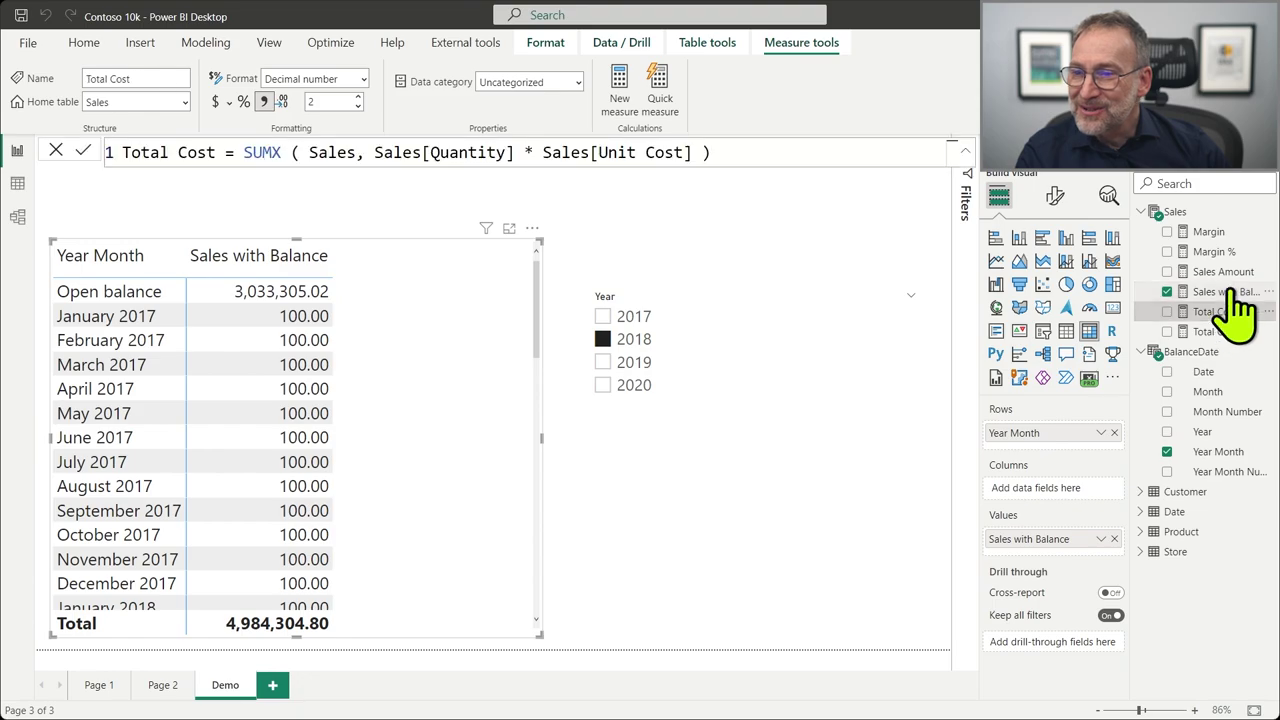
{"action": "left_click", "coordinate": [1232, 291]}
{"action": "left_click", "coordinate": [306, 283]}
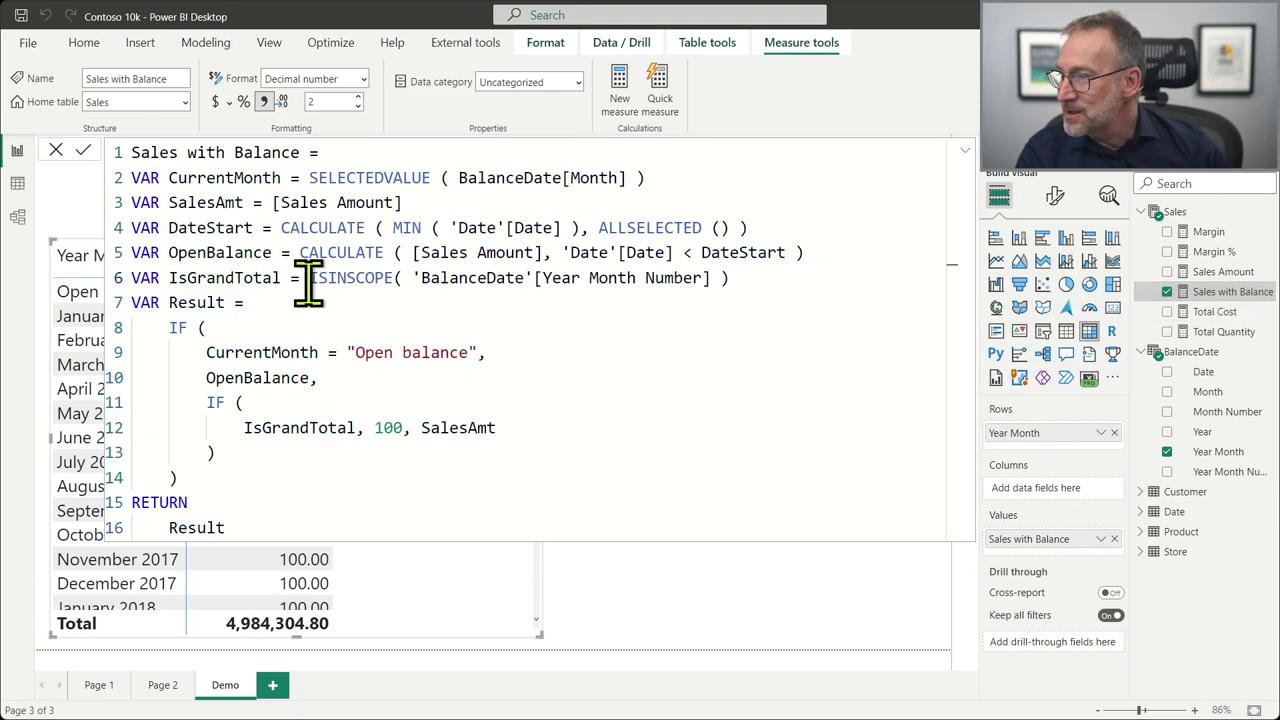
{"action": "type", "text": "NOT"}
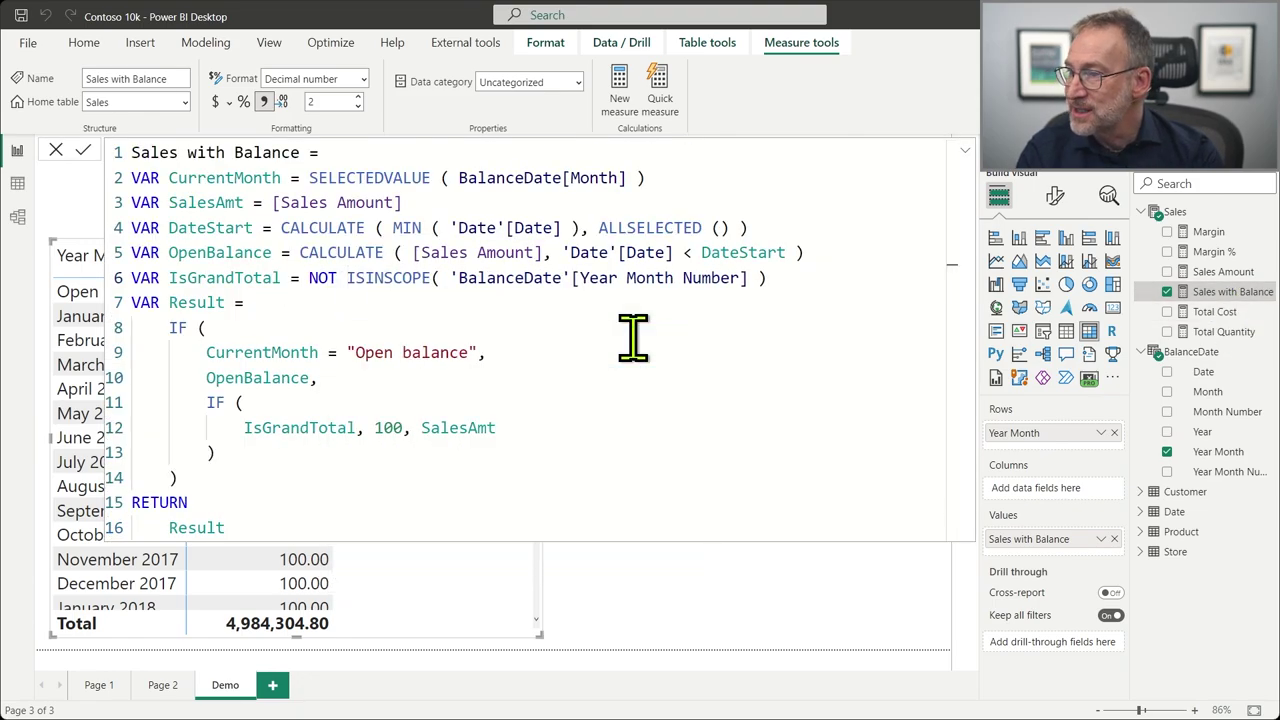
{"action": "key", "text": "Return"}
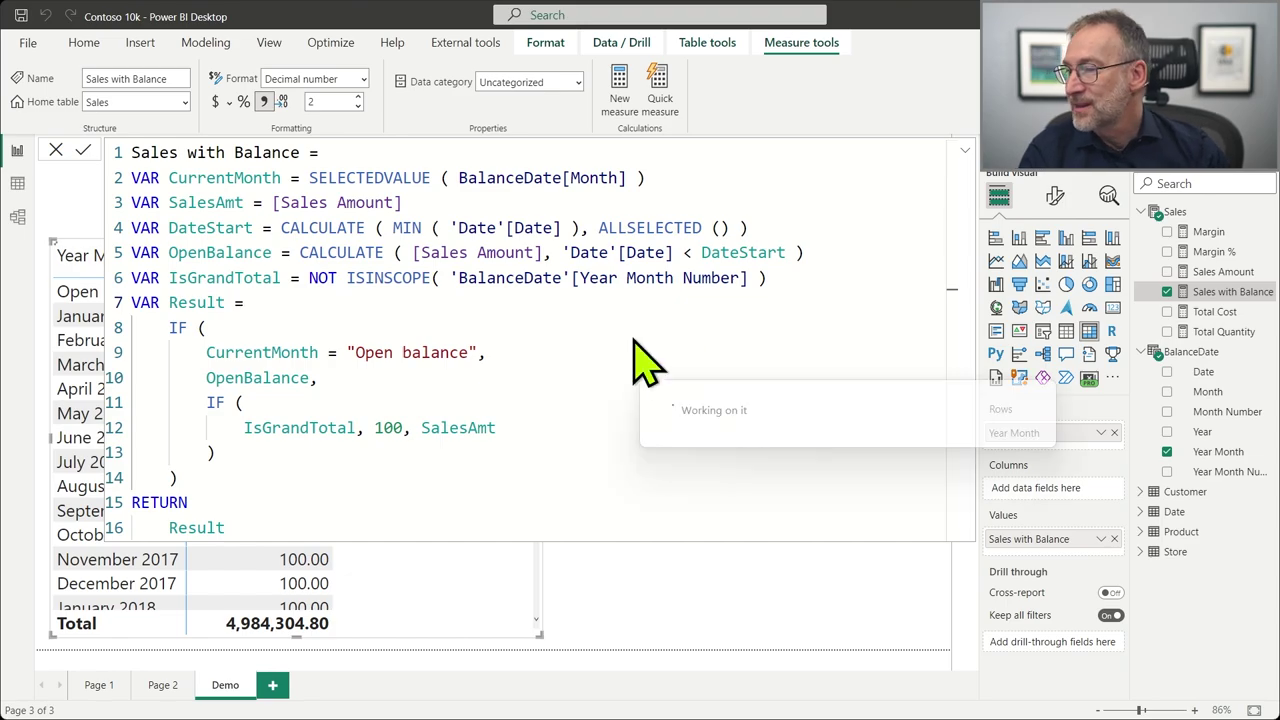
{"action": "left_click", "coordinate": [631, 334]}
Bring the Sales with Balance DAX back up in the formula editor.
{"action": "key", "text": "Escape"}
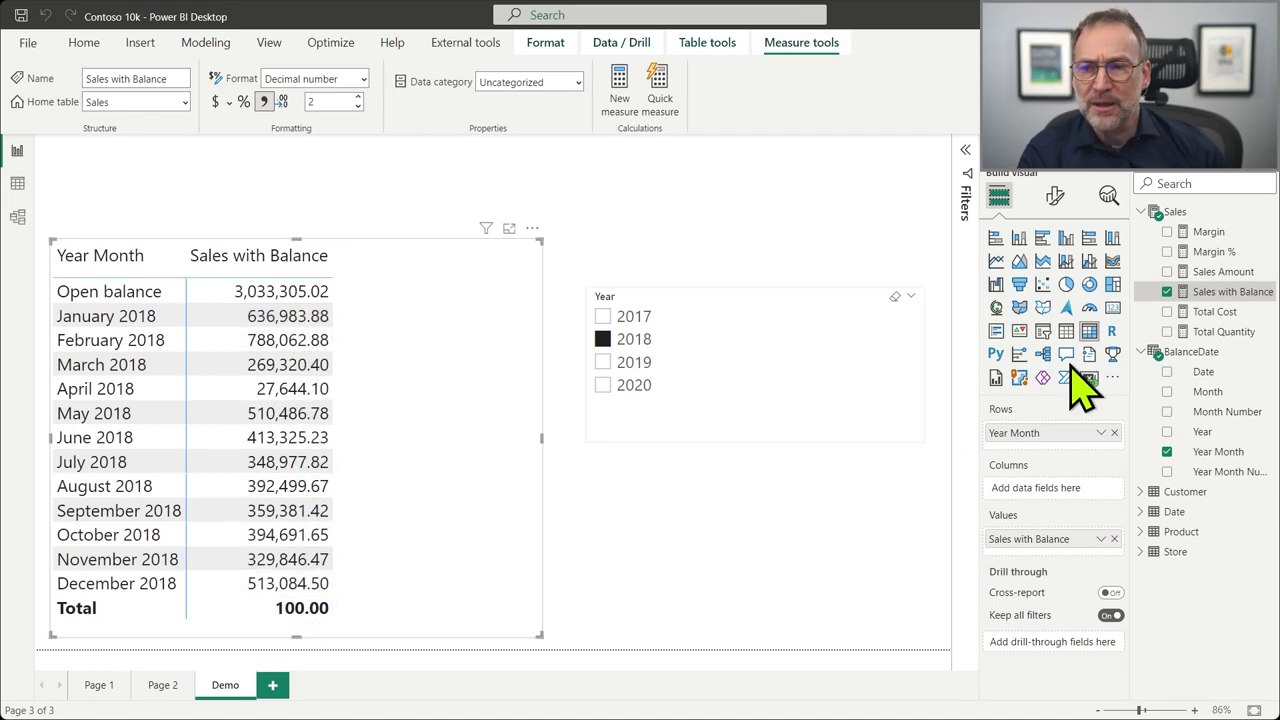
{"action": "left_click", "coordinate": [1218, 272]}
{"action": "left_click", "coordinate": [1212, 292]}
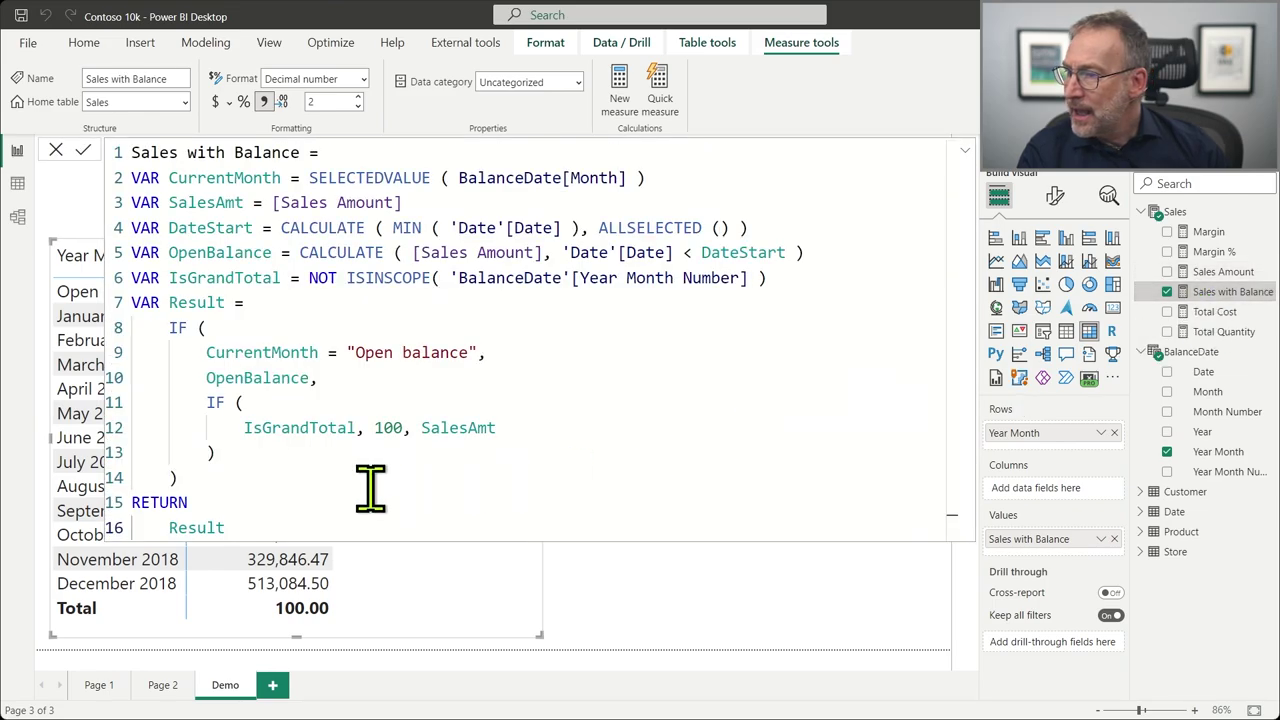
Replace the grand-total 100 on line 12 with SalesAmt + OpenBalance and commit.
{"action": "left_click", "coordinate": [395, 430]}
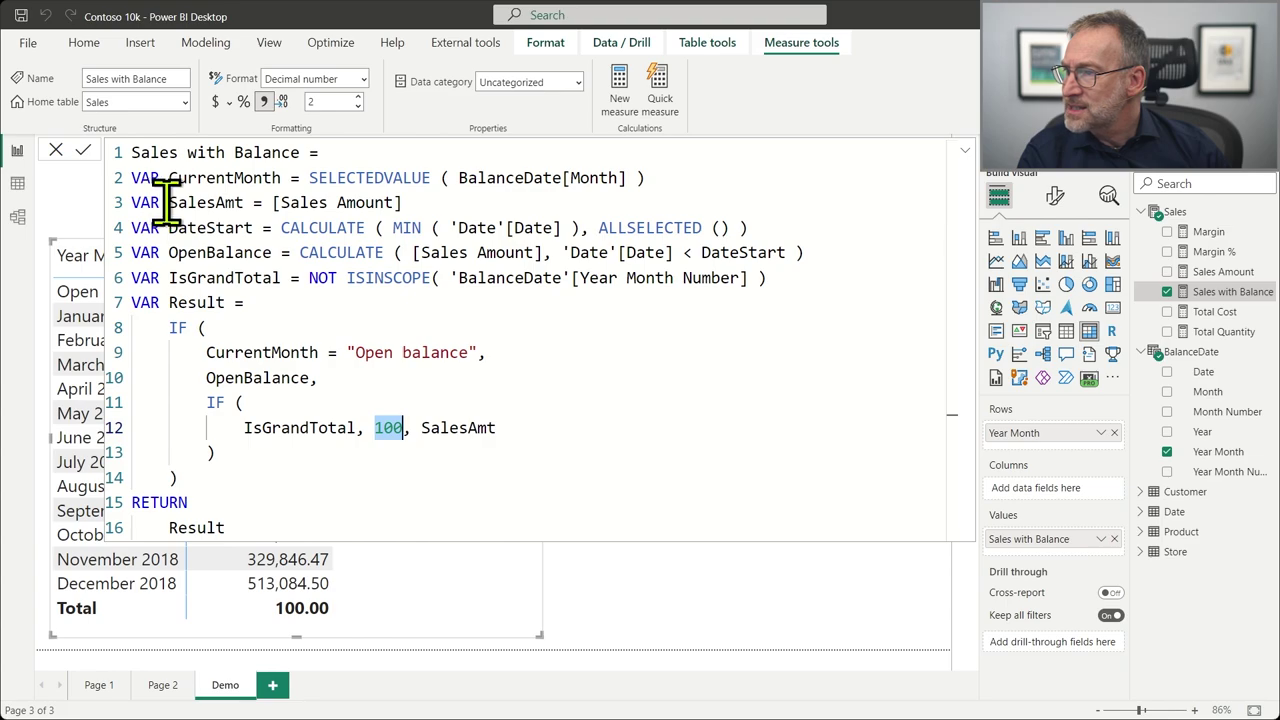
{"action": "left_click_drag", "start_coordinate": [166, 202], "coordinate": [219, 200]}
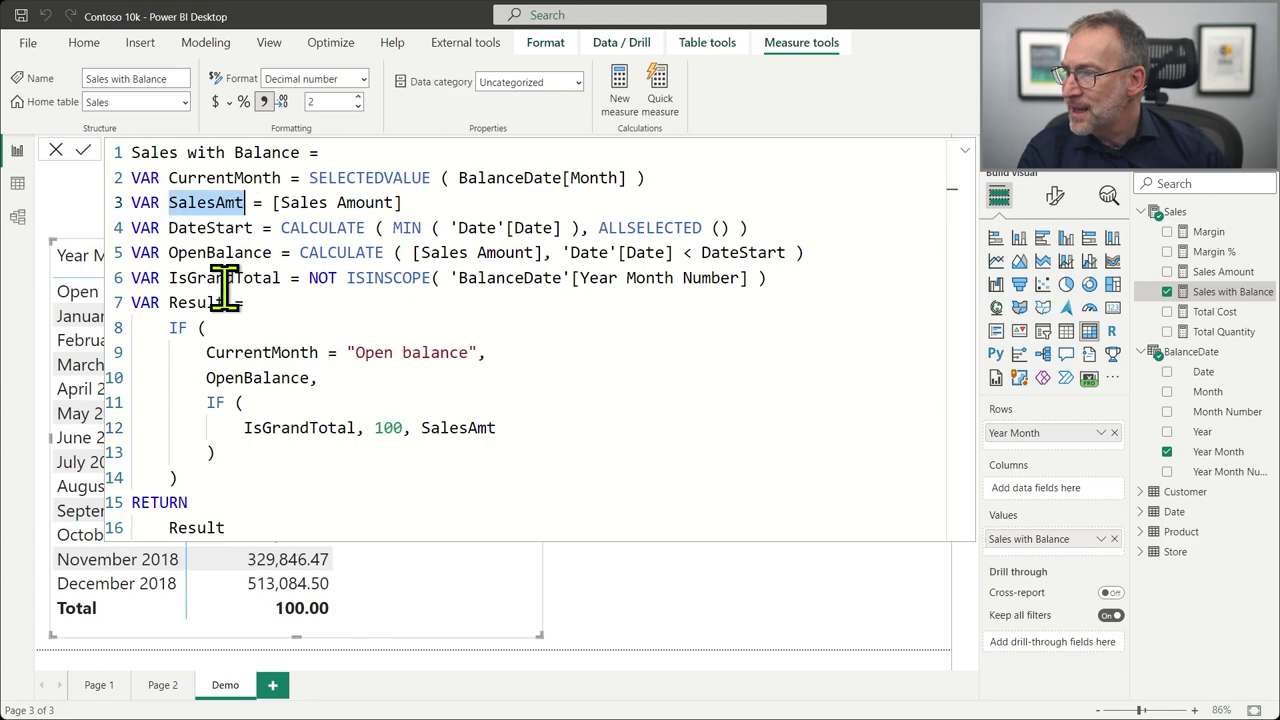
{"action": "double_click", "coordinate": [390, 428]}
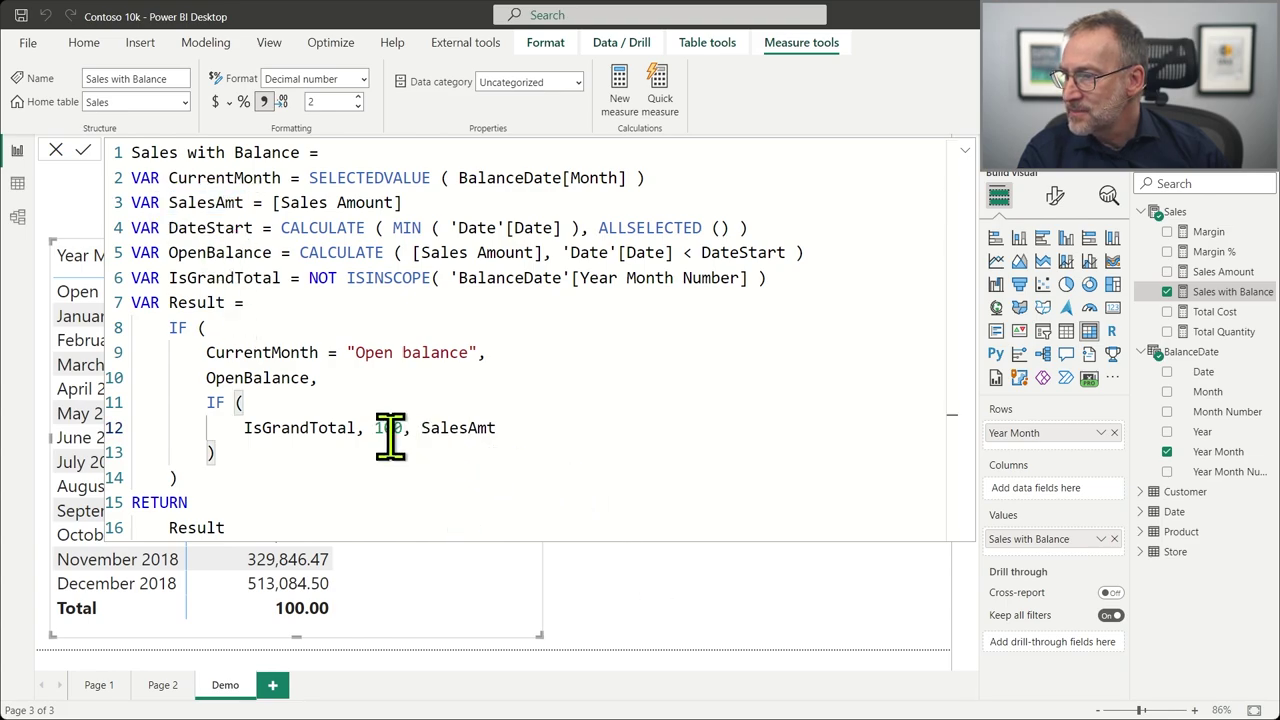
{"action": "type", "text": "SalesAmt"}
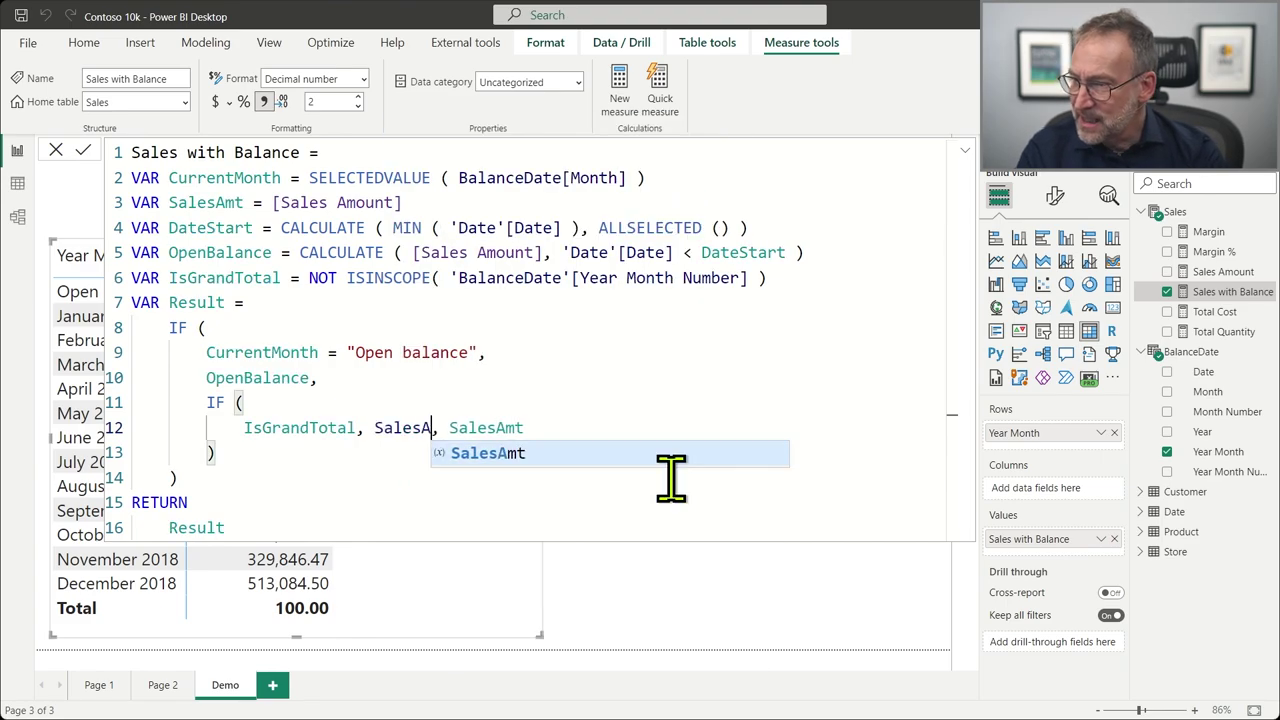
{"action": "key", "text": "End"}
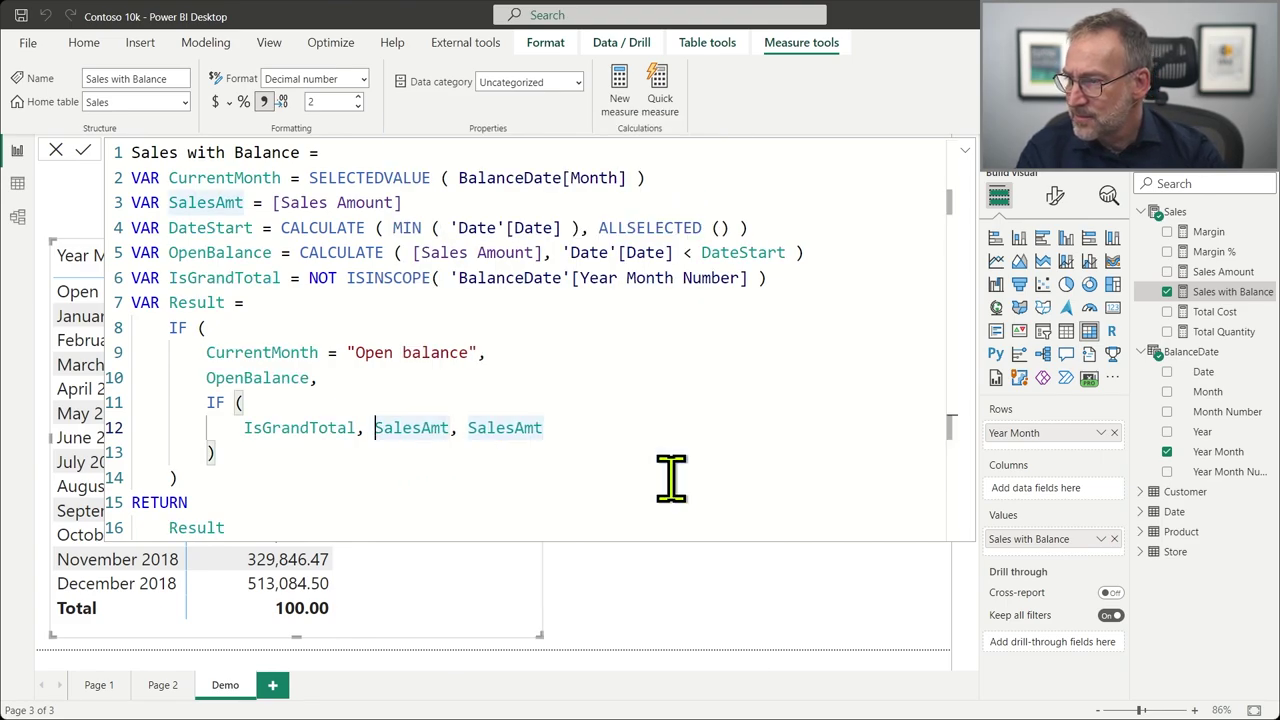
{"action": "type", "text": "+ OpenBalance"}
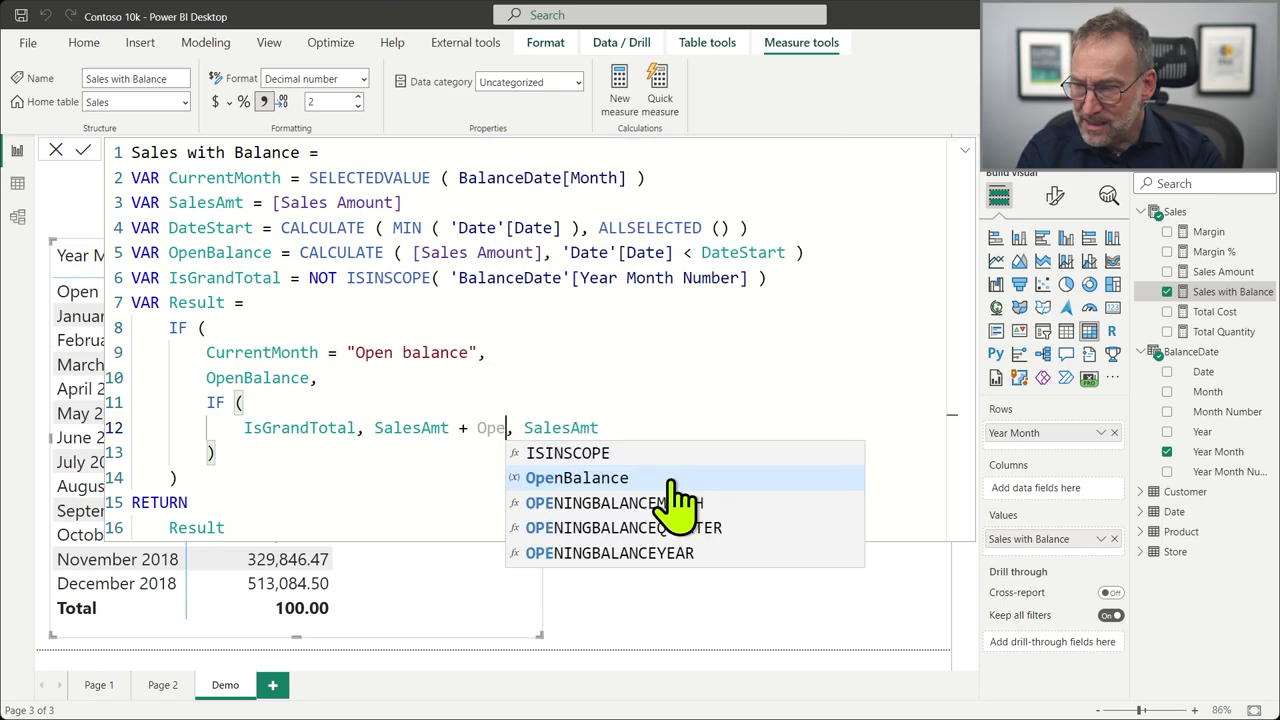
{"action": "key", "text": "Tab"}
{"action": "key", "text": "ctrl+End"}
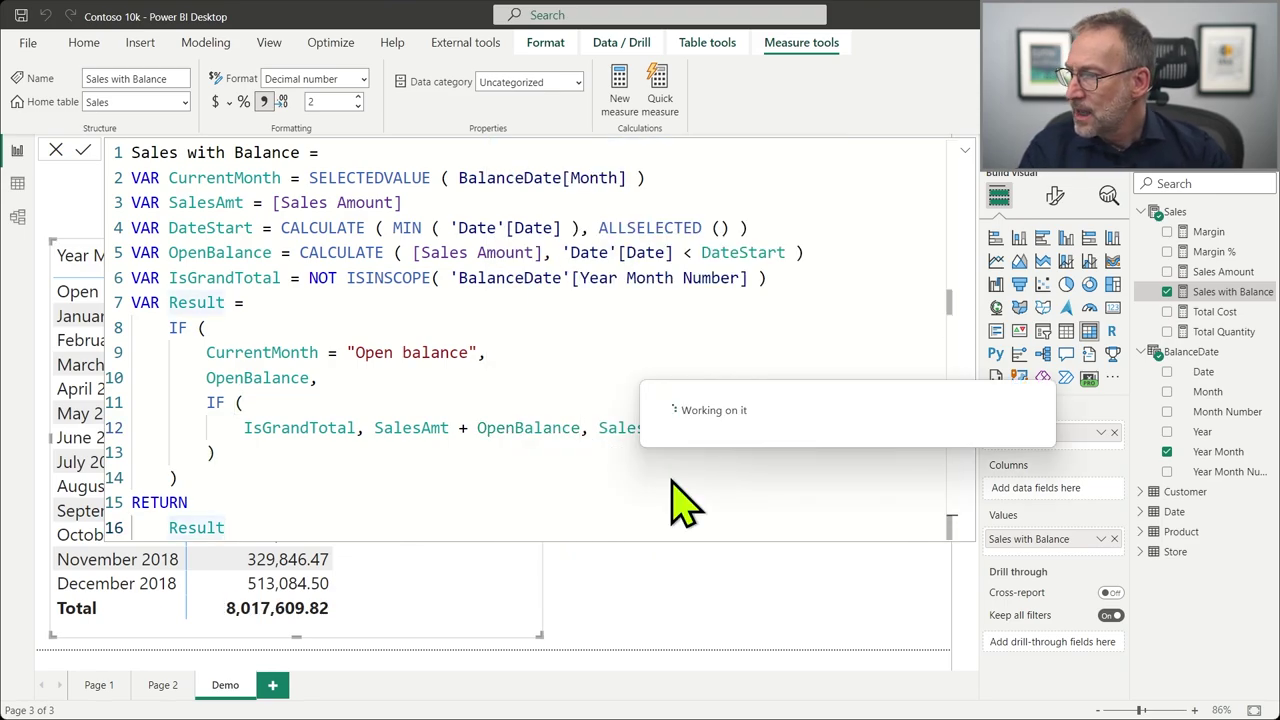
{"action": "left_click", "coordinate": [586, 386]}
Check the table totals with the Year slicer on 2017, 2018, 2019 and 2020.
{"action": "key", "text": "Escape"}
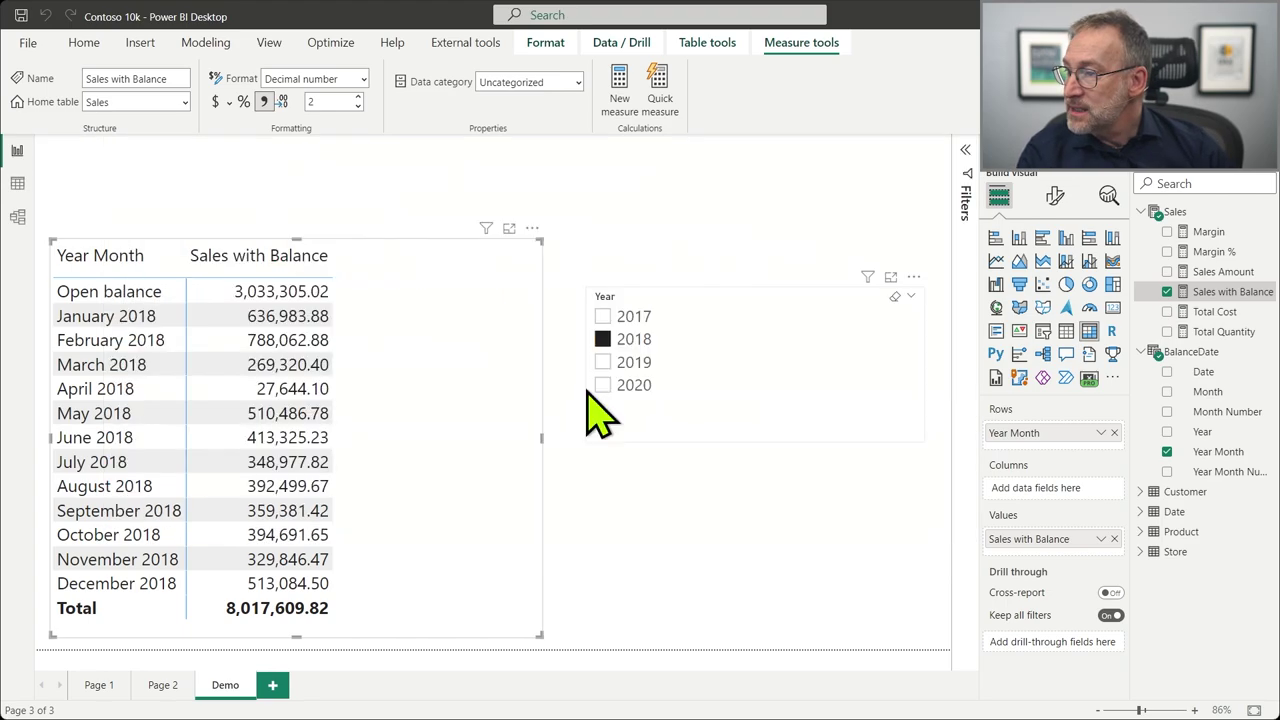
{"action": "left_click", "coordinate": [602, 316]}
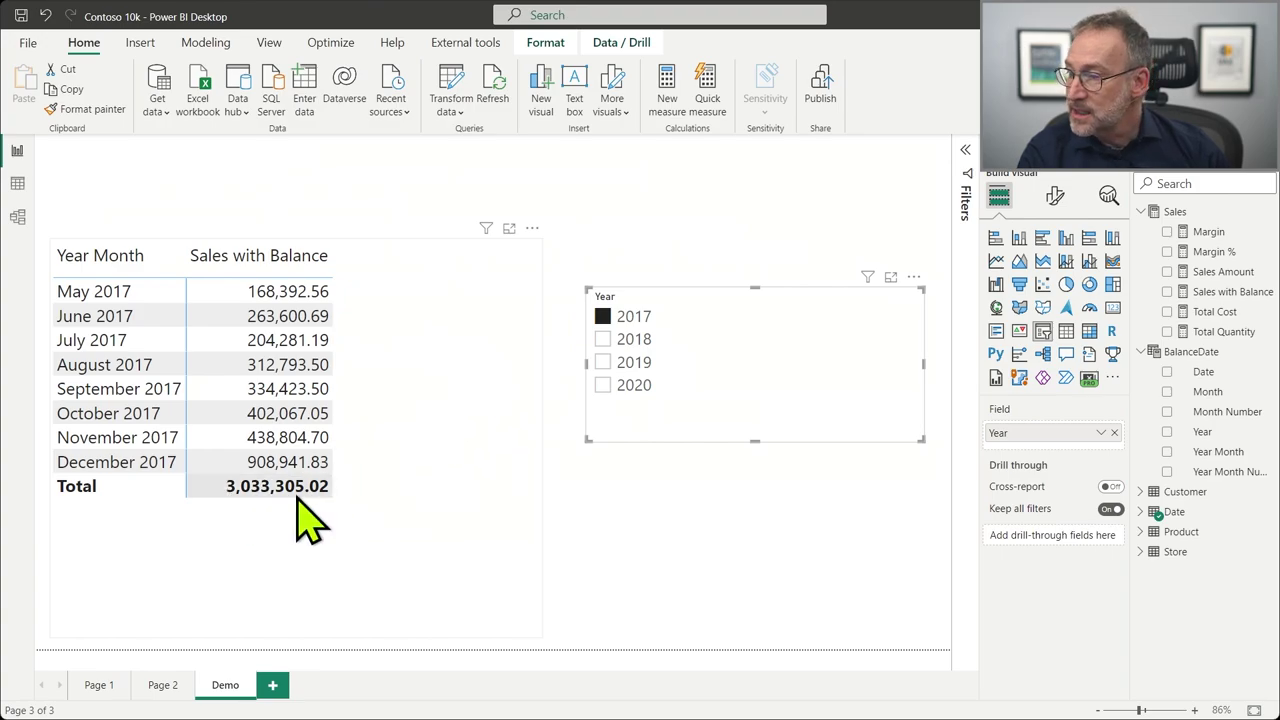
{"action": "left_click", "coordinate": [626, 340]}
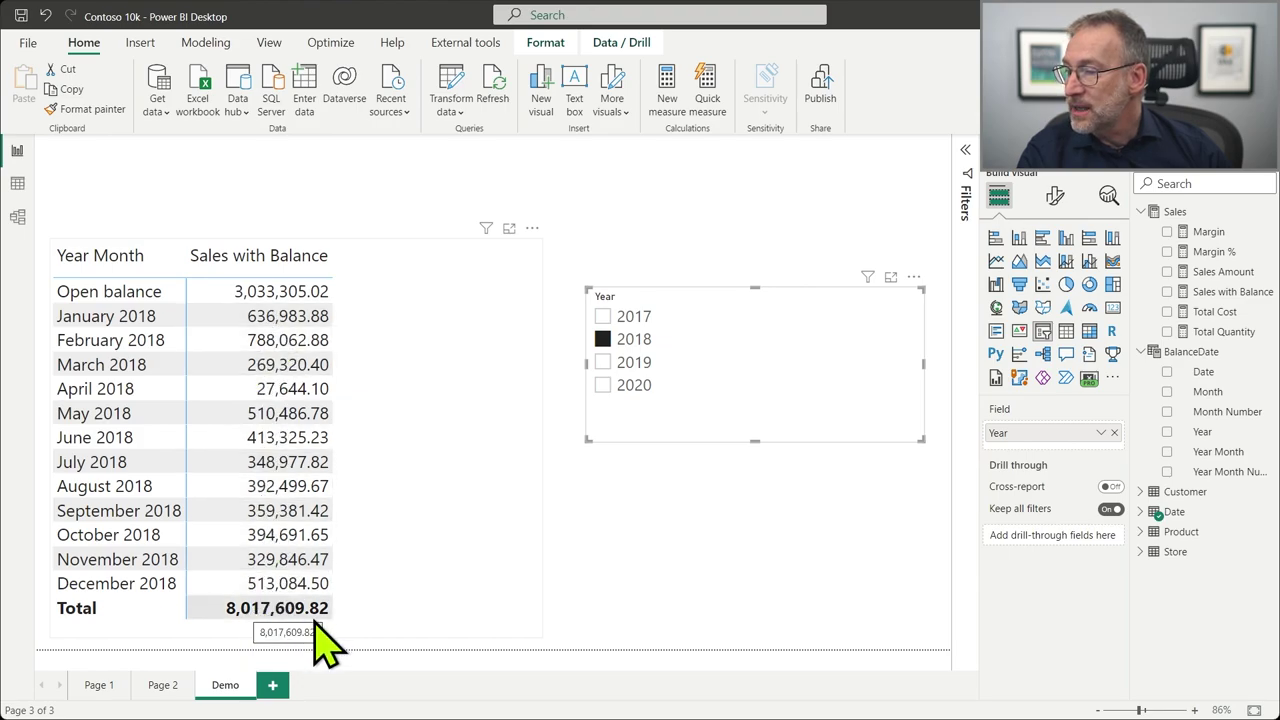
{"action": "left_click", "coordinate": [615, 365]}
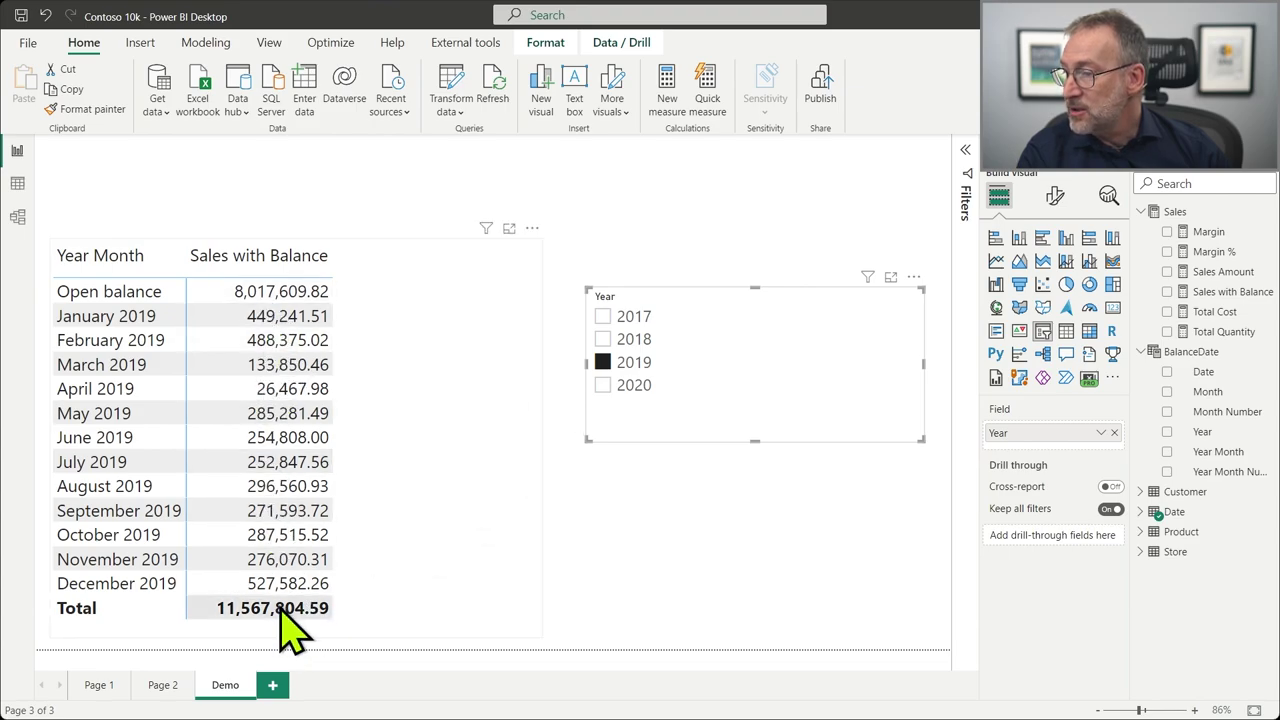
{"action": "left_click", "coordinate": [604, 388]}
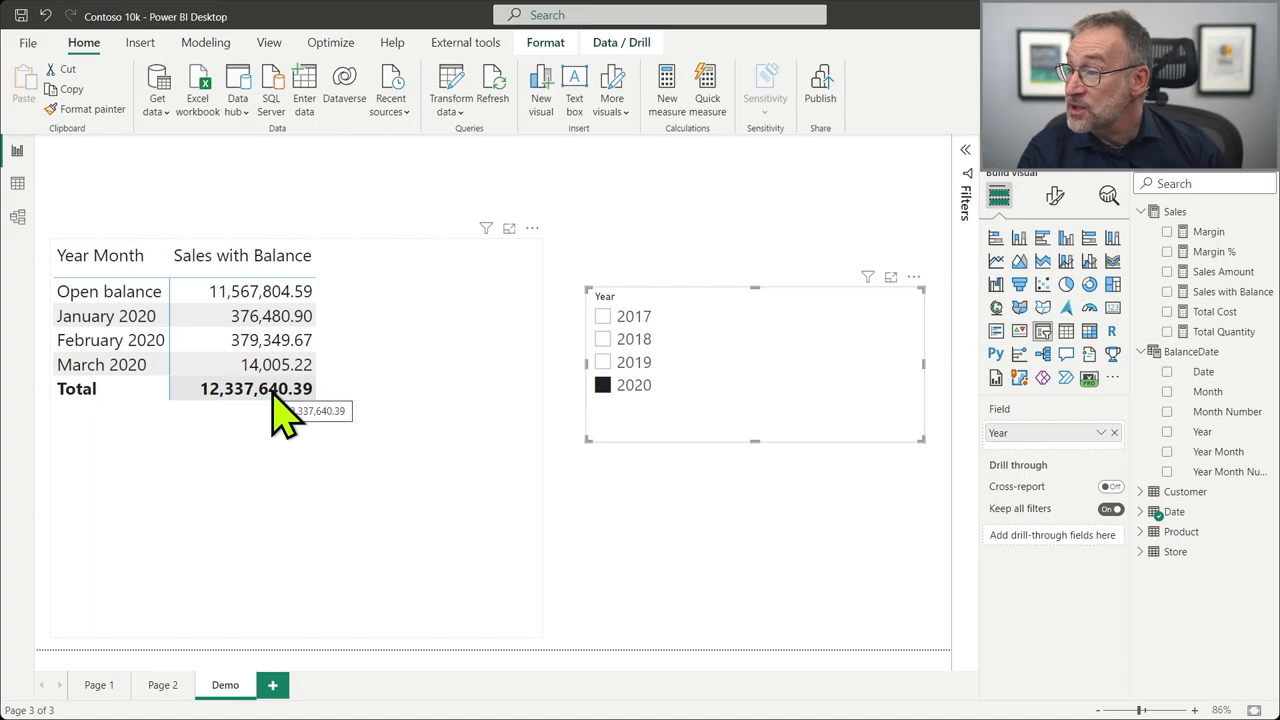
Clear the year filter, step through 2017 and 2018 to 2019, and reopen Sales with Balance.
{"action": "left_click", "coordinate": [603, 386]}
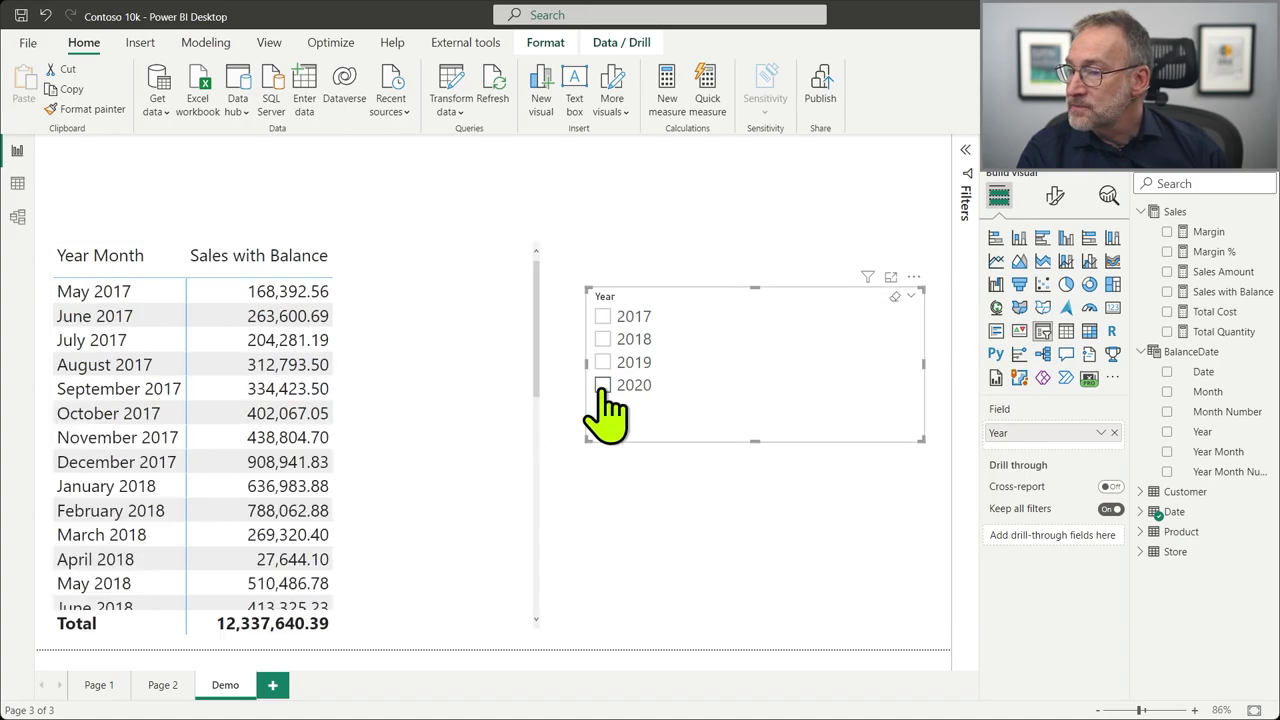
{"action": "left_click", "coordinate": [603, 317]}
{"action": "left_click", "coordinate": [603, 340]}
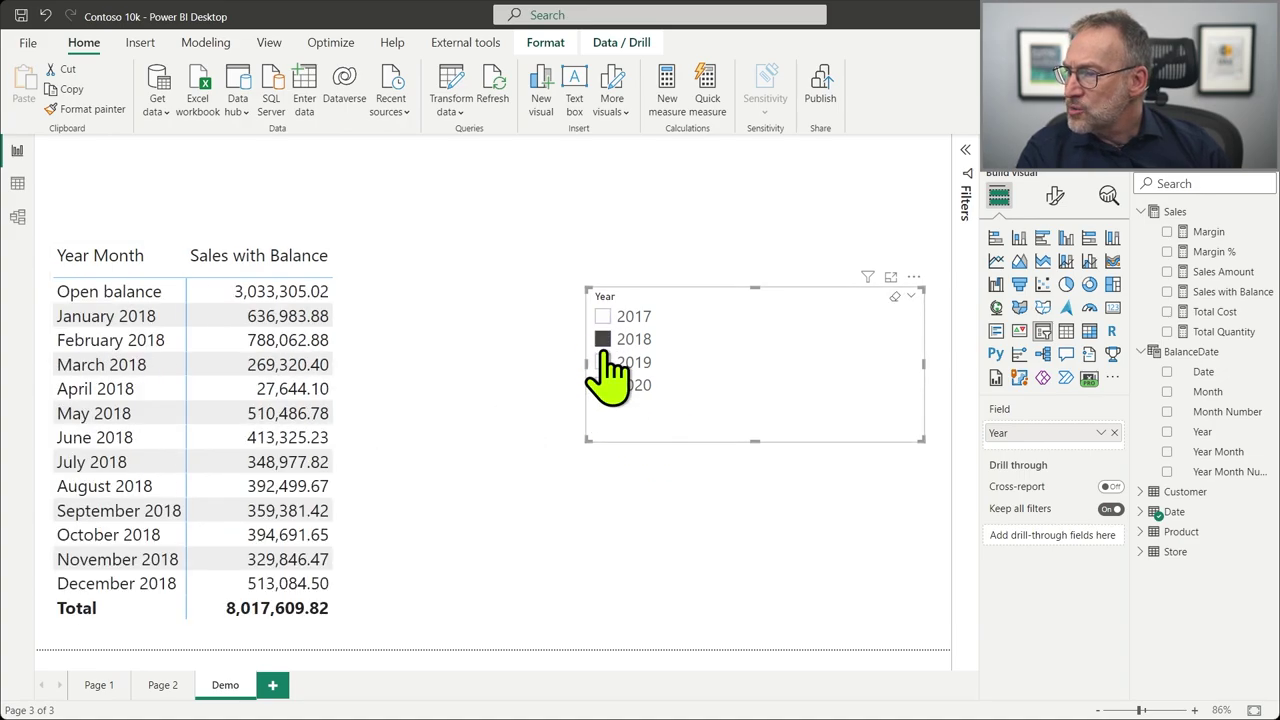
{"action": "left_click", "coordinate": [603, 363]}
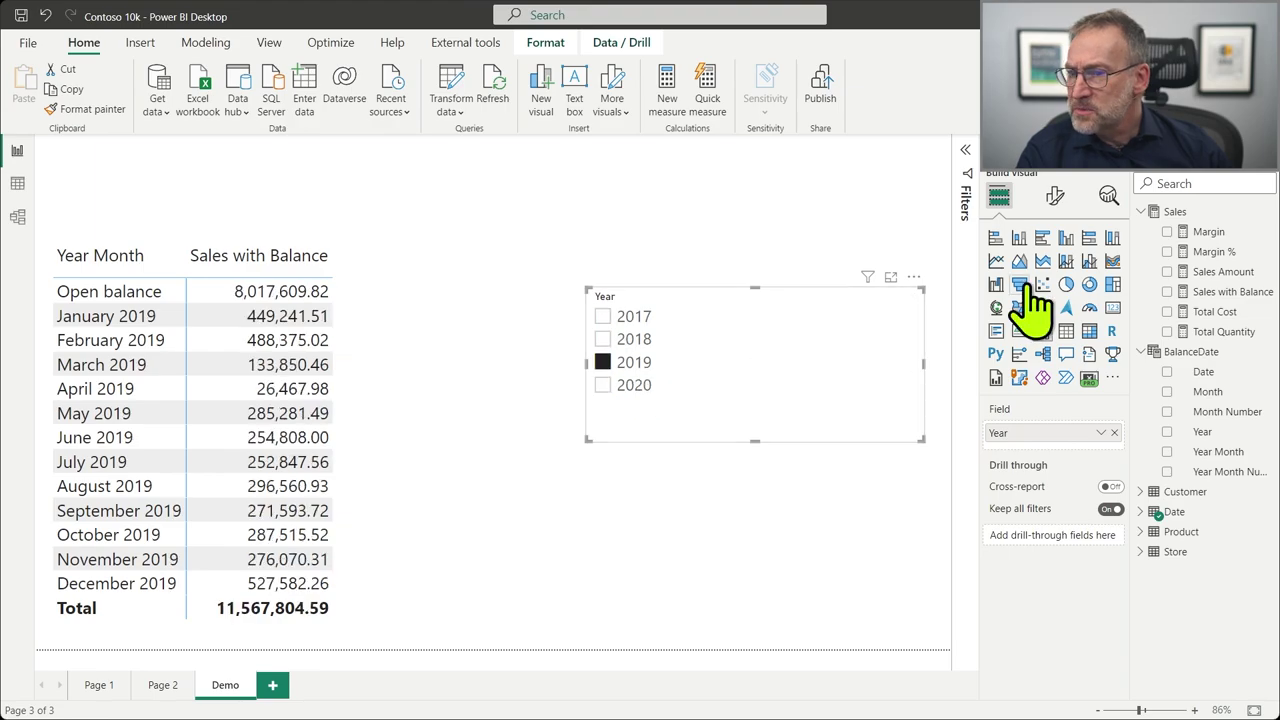
{"action": "left_click", "coordinate": [1230, 291]}
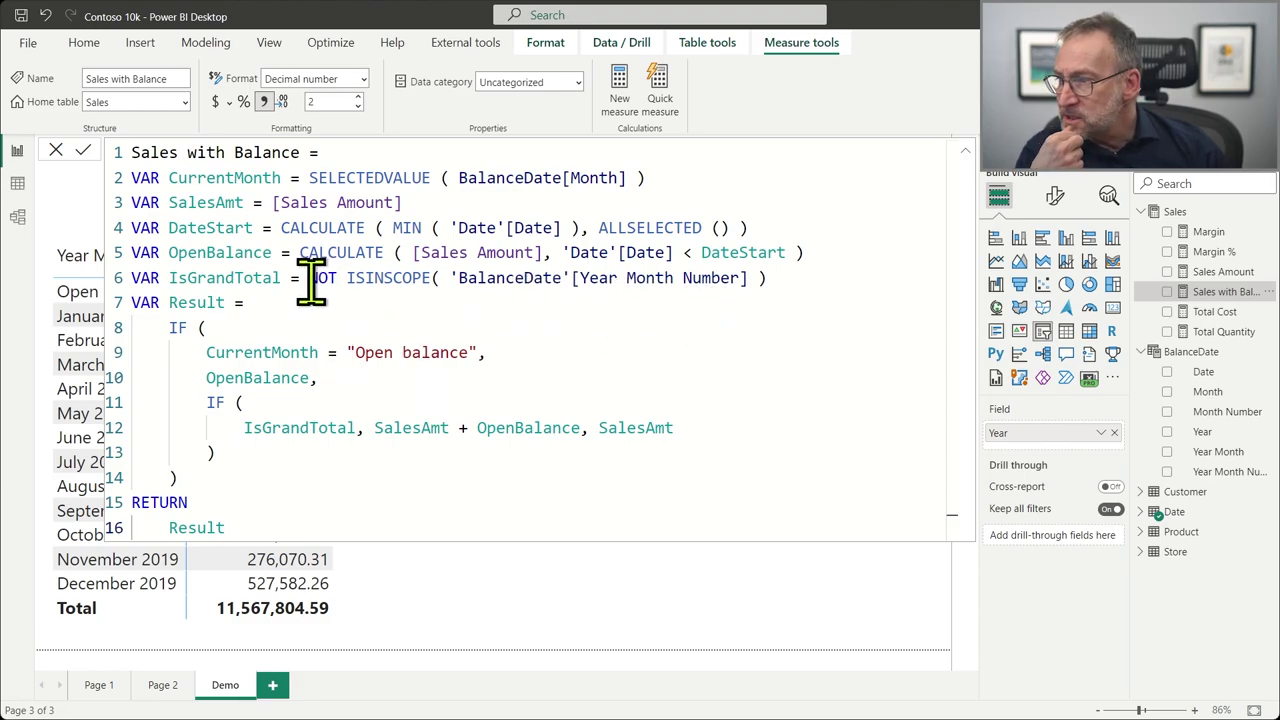
{"action": "left_click_drag", "start_coordinate": [310, 278], "coordinate": [797, 280]}
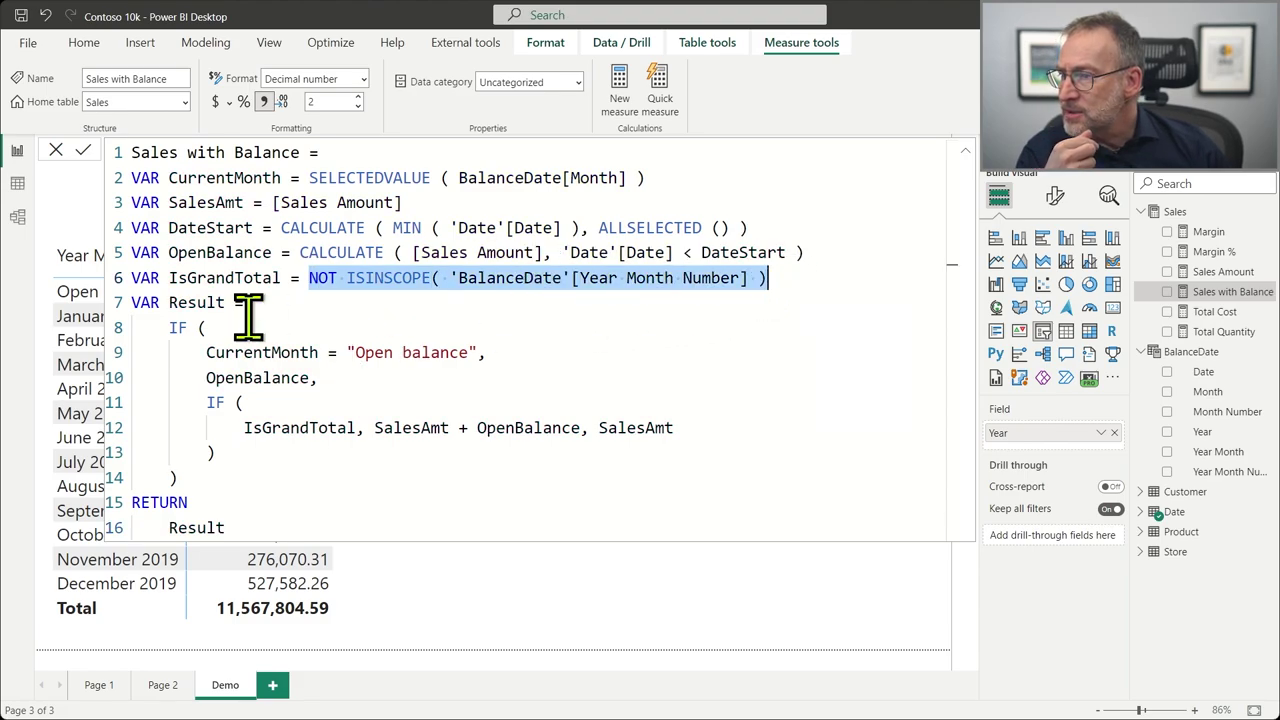
Close the formula bar and replace the table's Year Month rows with BalanceDate Year above Month.
{"action": "left_click", "coordinate": [363, 283]}
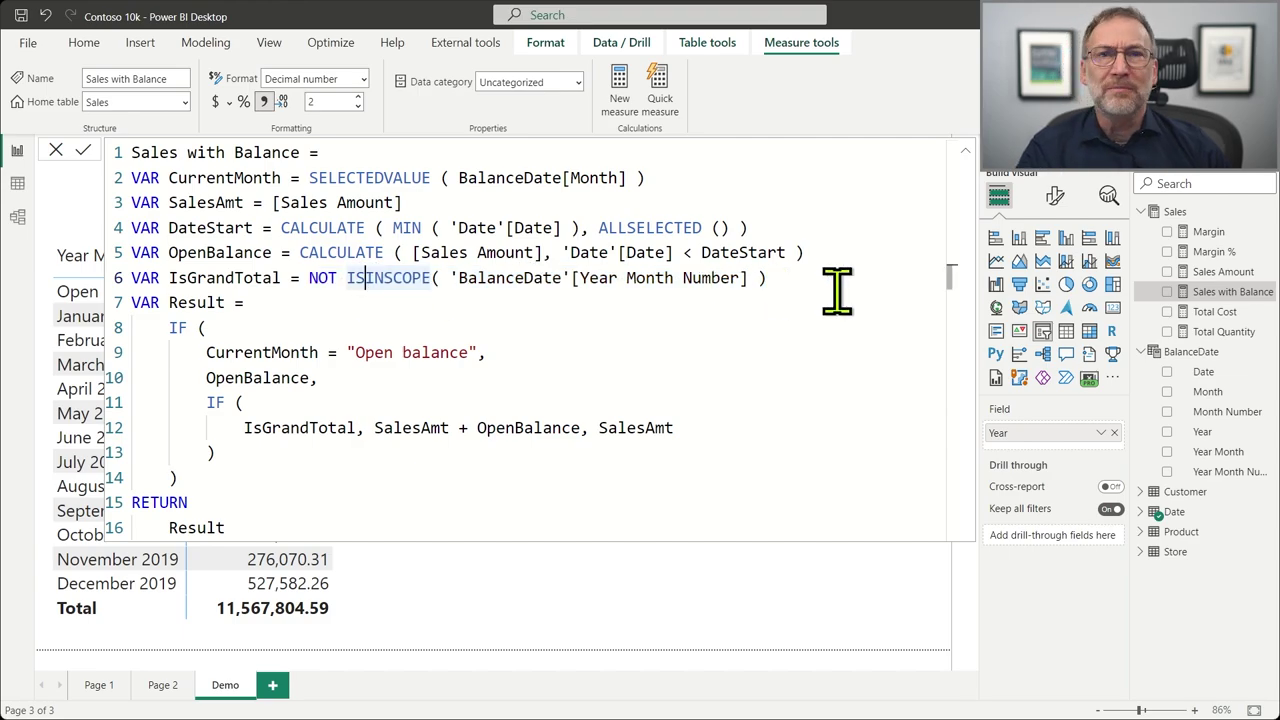
{"action": "left_click", "coordinate": [555, 328]}
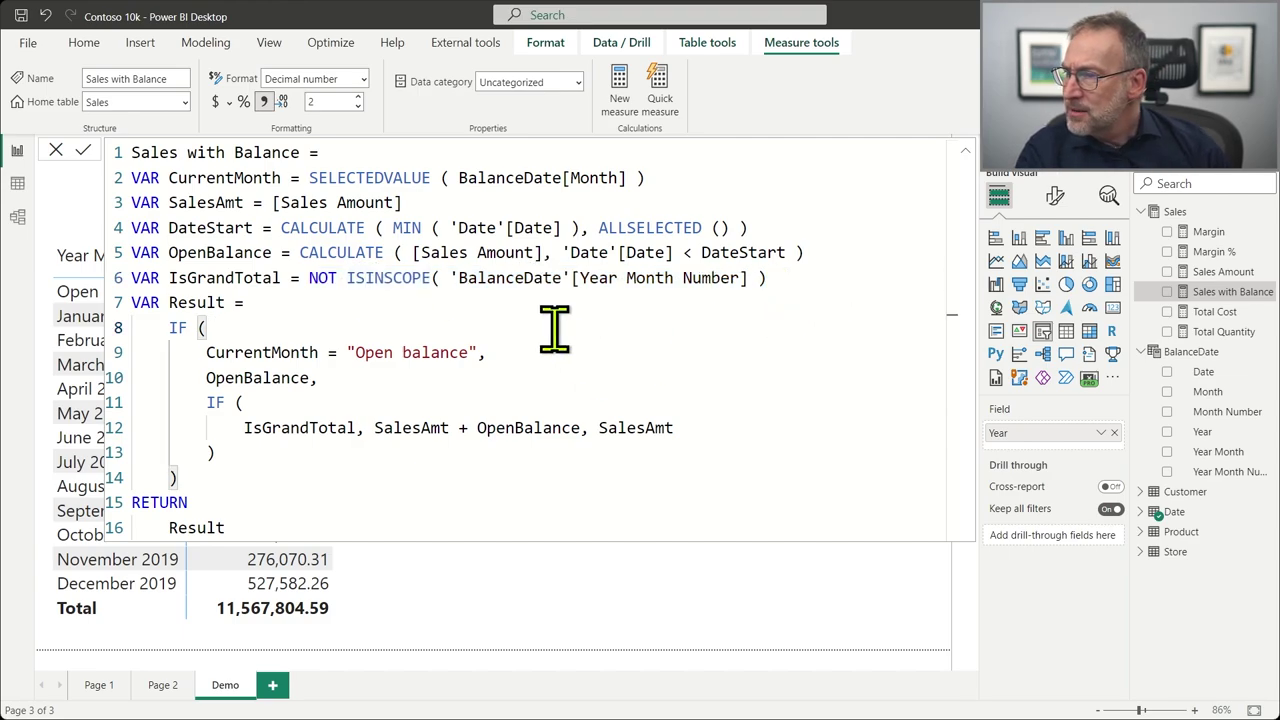
{"action": "key", "text": "Escape"}
{"action": "left_click", "coordinate": [455, 432]}
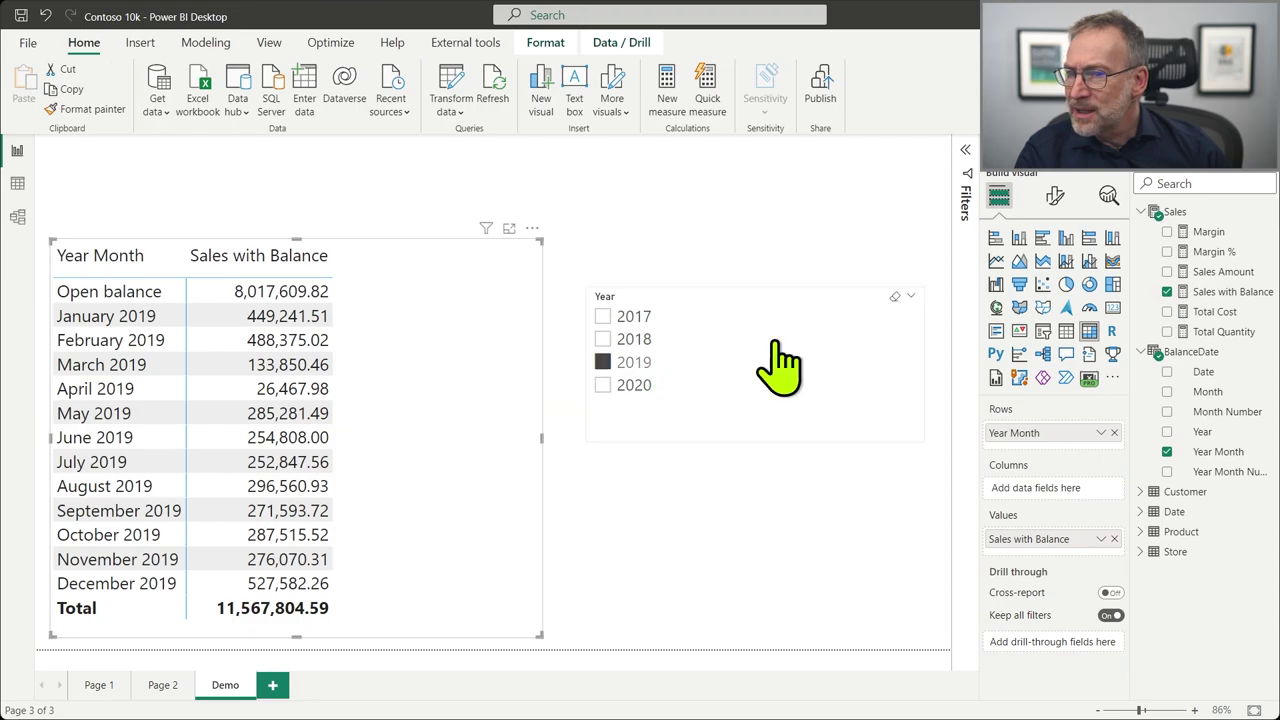
{"action": "left_click", "coordinate": [1167, 452]}
{"action": "left_click_drag", "start_coordinate": [1194, 394], "coordinate": [1047, 438]}
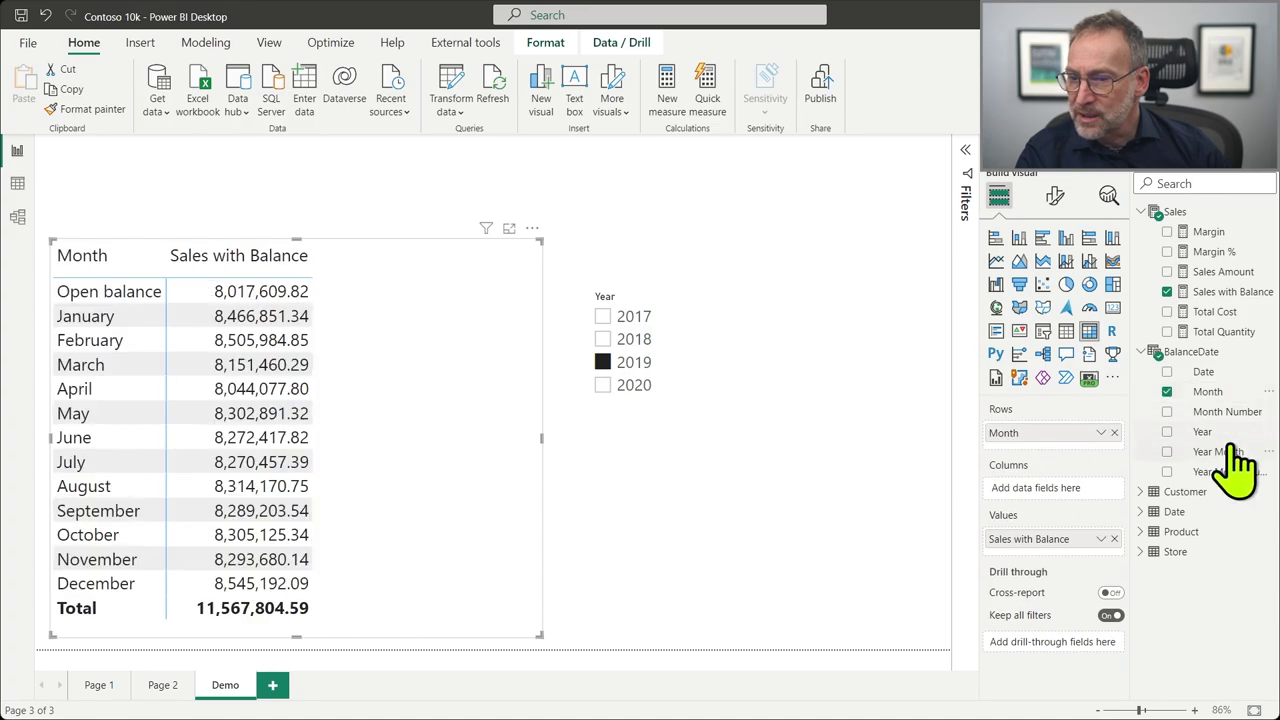
{"action": "left_click_drag", "start_coordinate": [1205, 433], "coordinate": [1035, 440]}
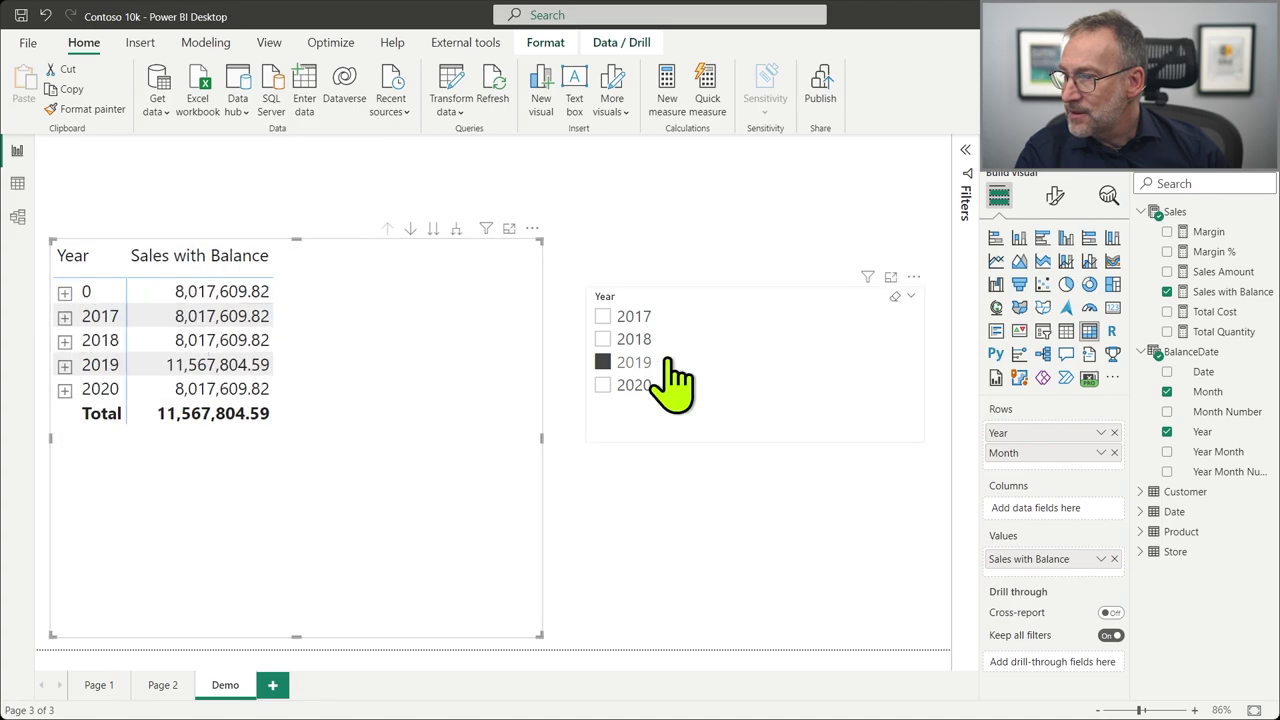
Toggle the Year slicer between 2018 and 2019 and inspect 2017's months, ending filtered to 2019.
{"action": "left_click", "coordinate": [633, 345]}
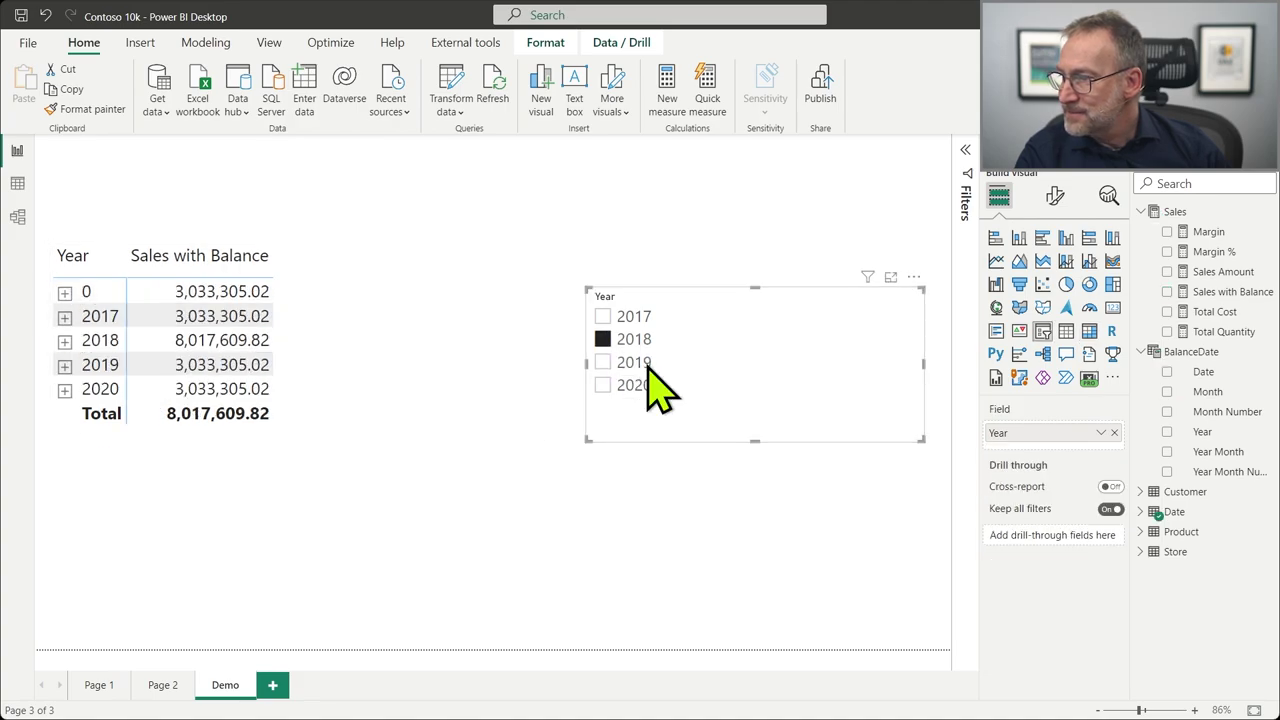
{"action": "left_click", "coordinate": [631, 363]}
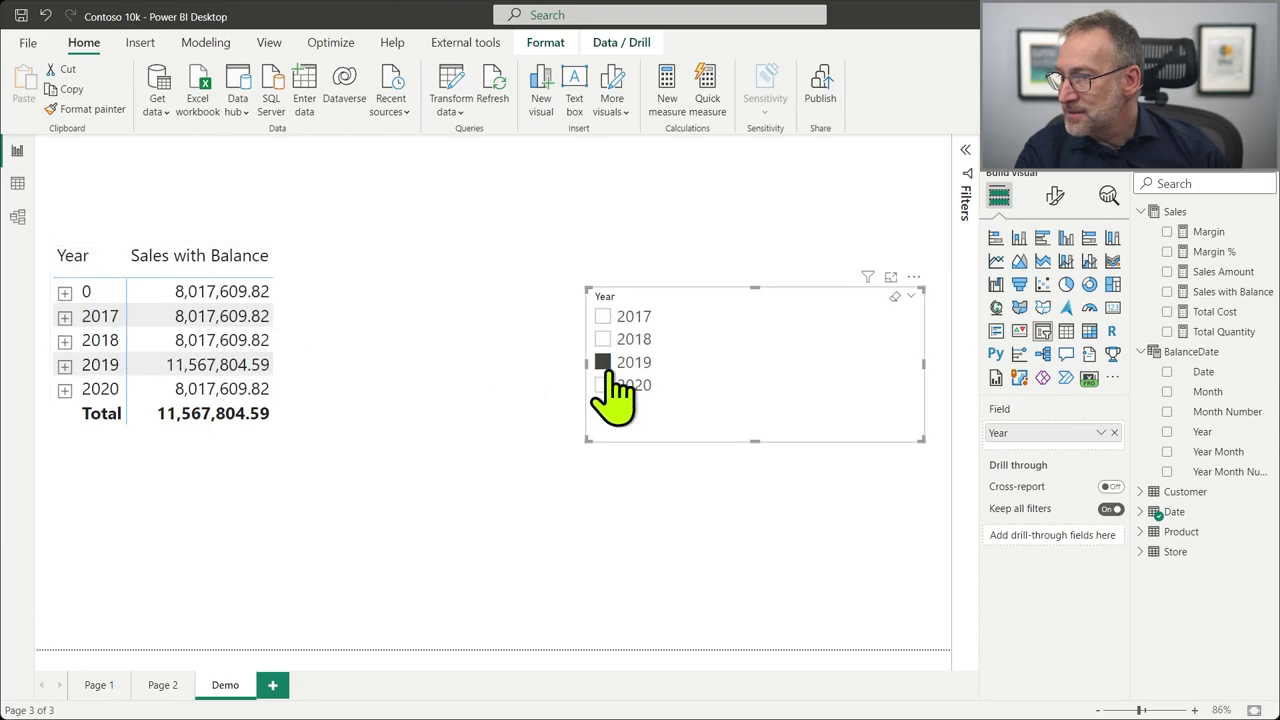
{"action": "left_click", "coordinate": [64, 318]}
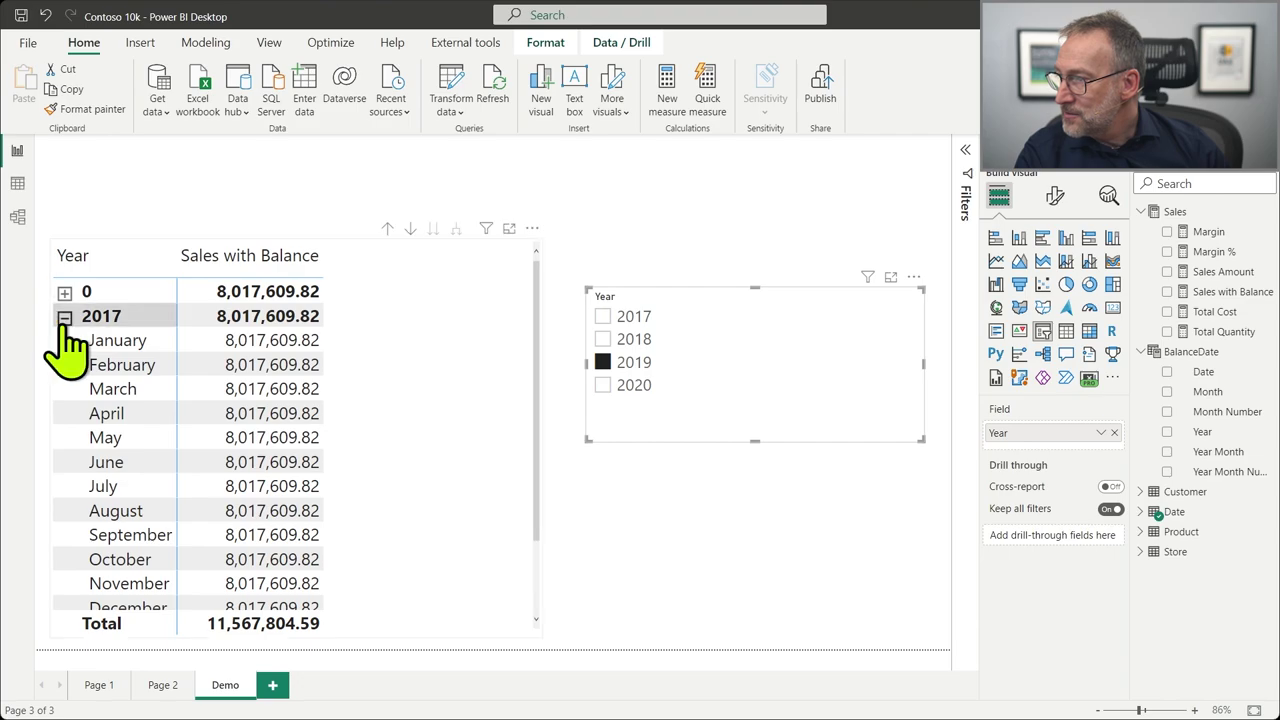
{"action": "left_click", "coordinate": [64, 317]}
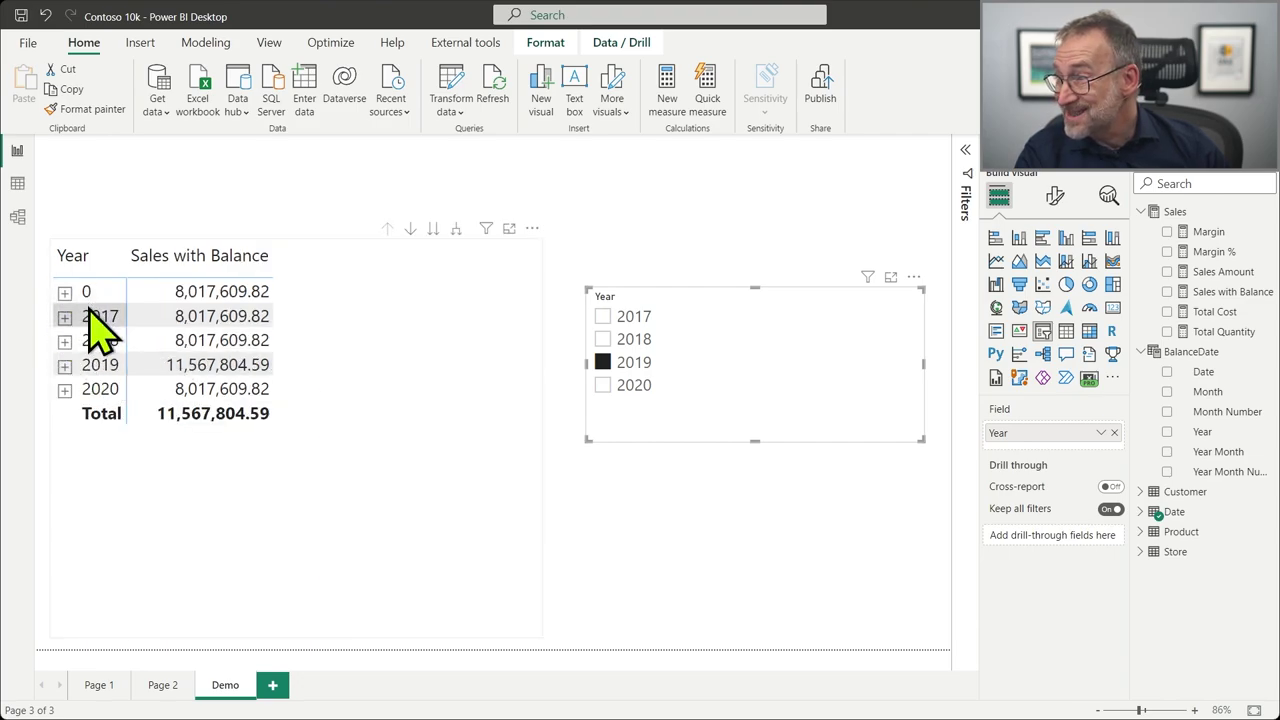
{"action": "left_click", "coordinate": [64, 317]}
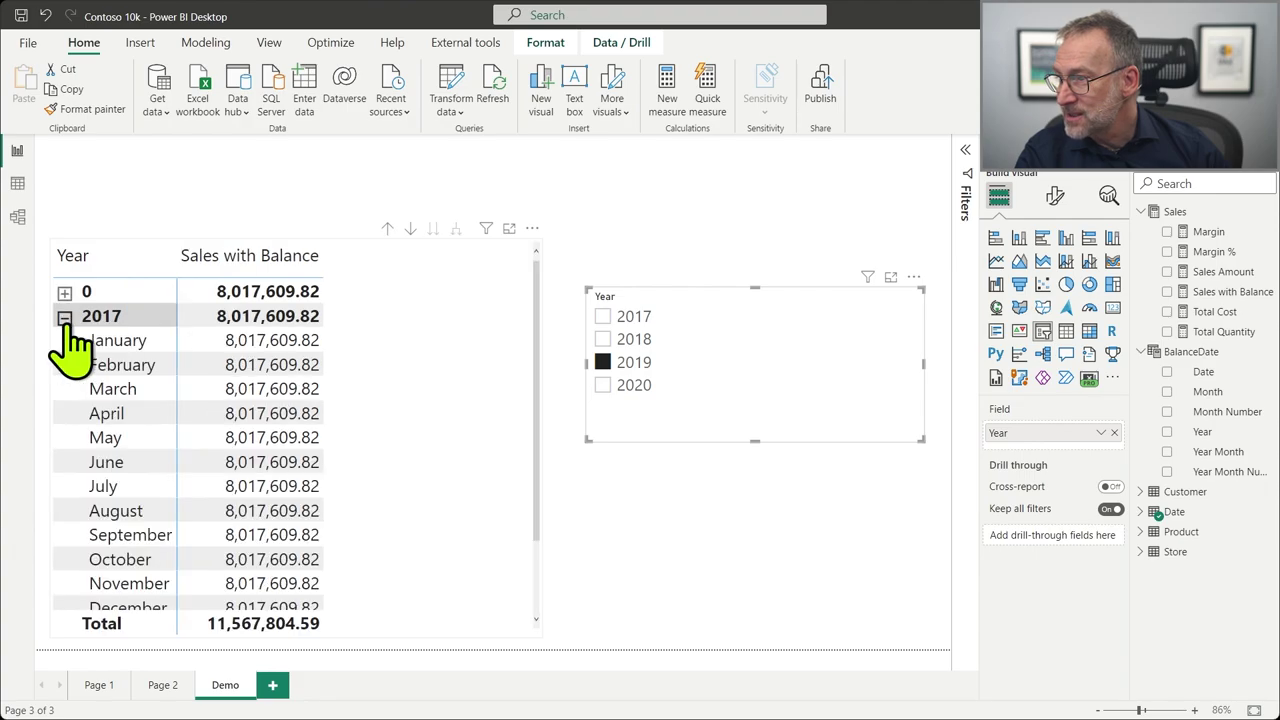
{"action": "left_click", "coordinate": [64, 318]}
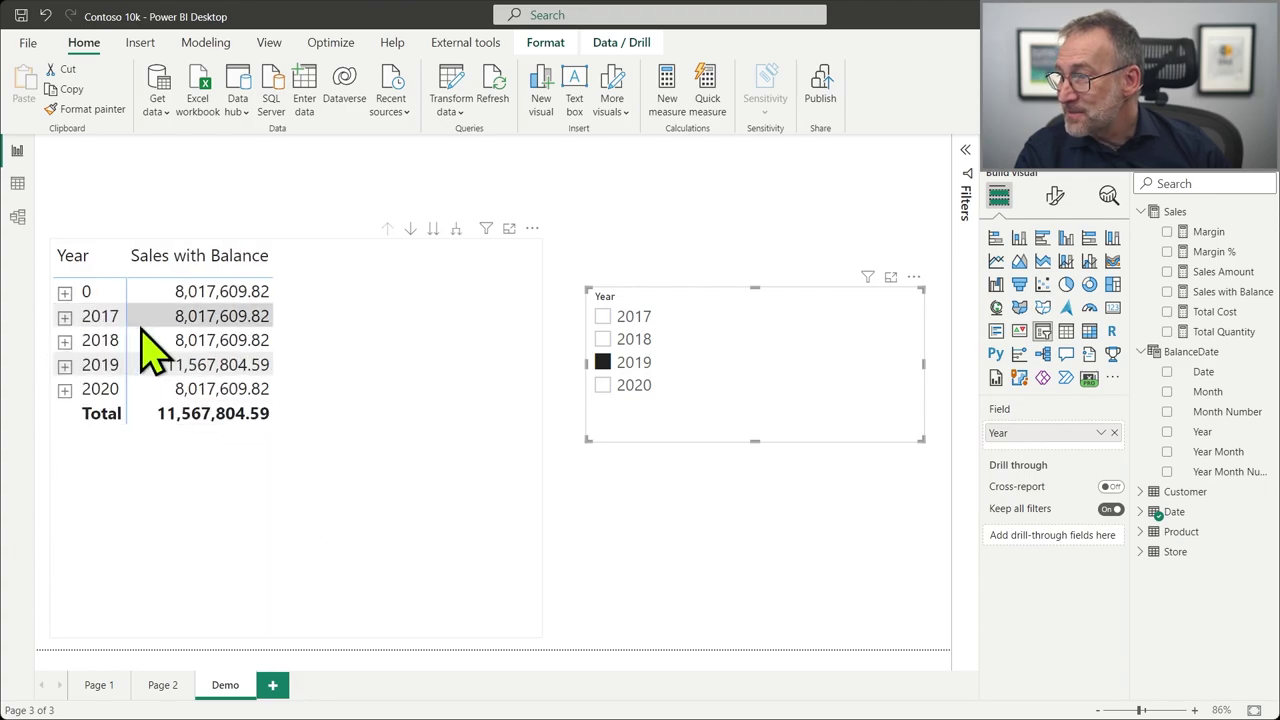
{"action": "left_click", "coordinate": [601, 341]}
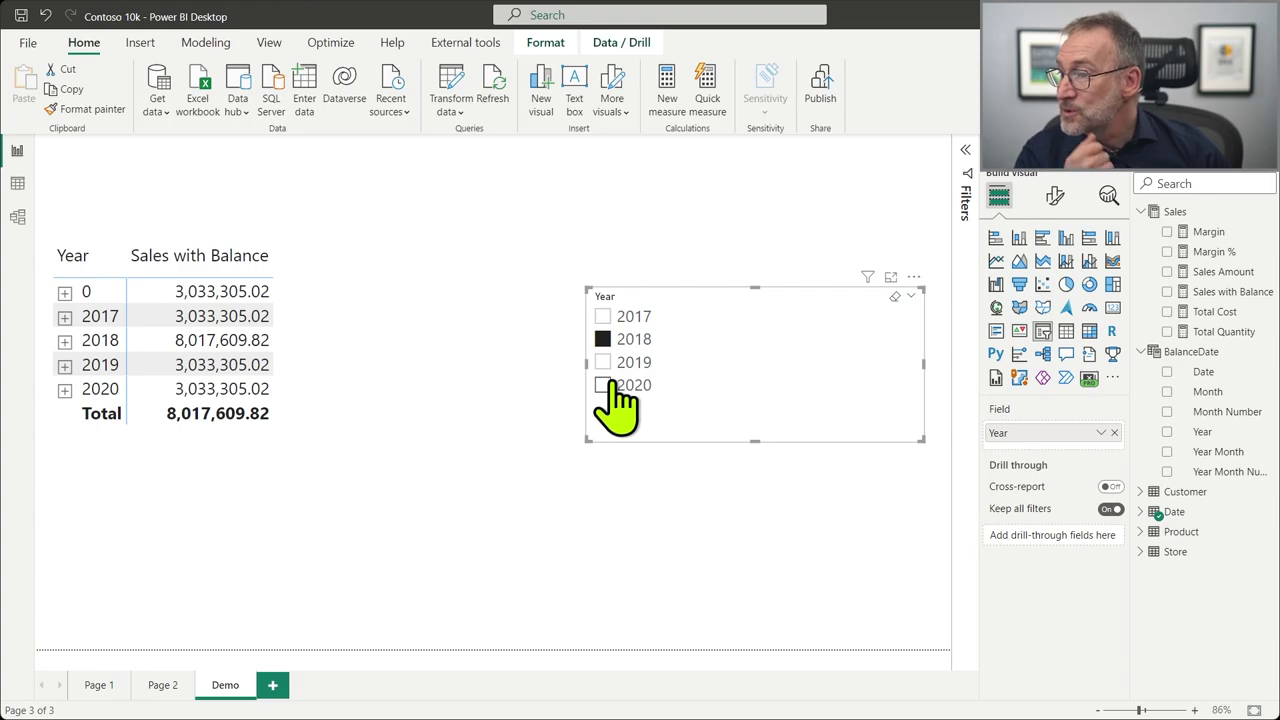
{"action": "left_click", "coordinate": [603, 363]}
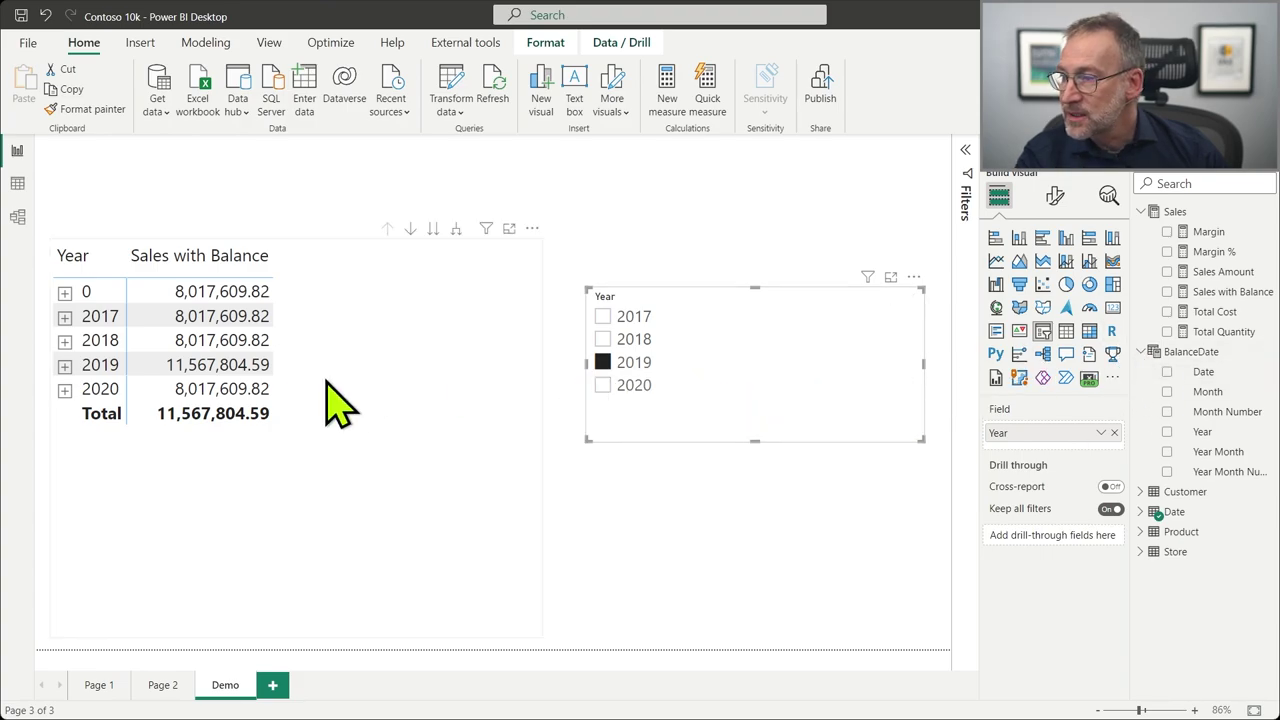
Swap the matrix rows from Year, Month and Month Number to BalanceDate Year Month.
{"action": "left_click", "coordinate": [440, 420]}
{"action": "left_click", "coordinate": [1166, 391]}
{"action": "left_click", "coordinate": [1166, 391]}
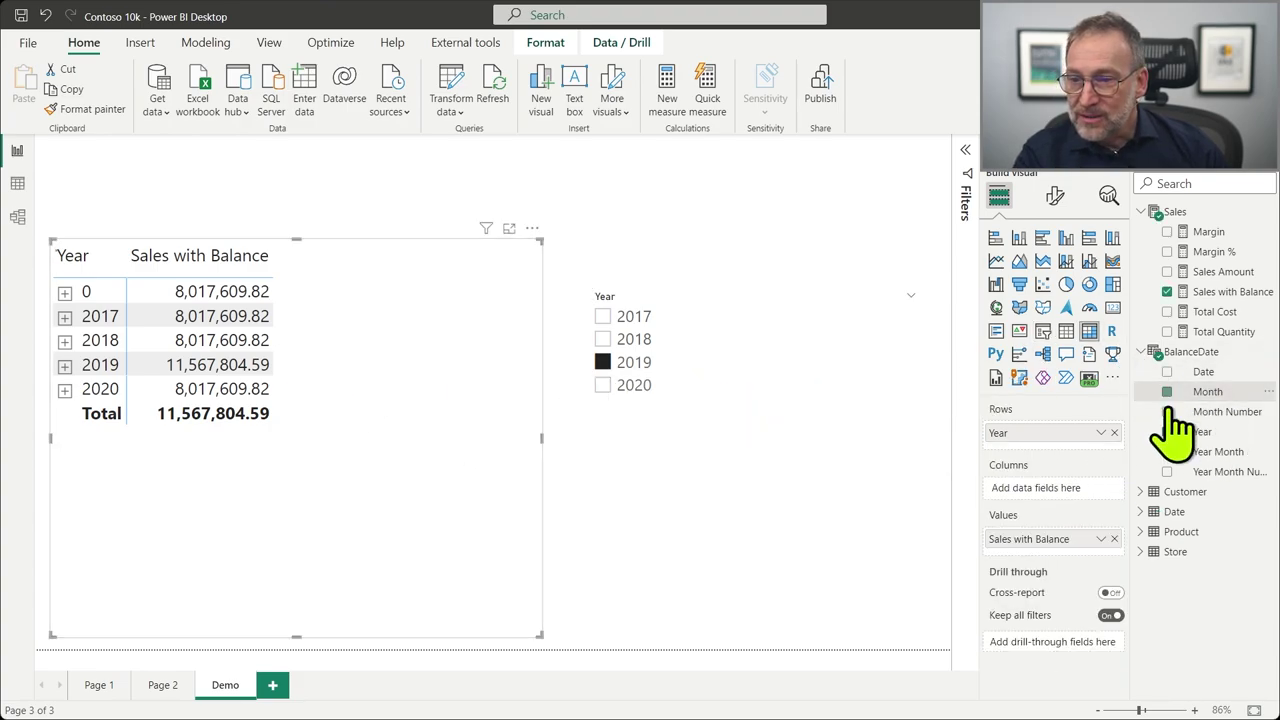
{"action": "left_click", "coordinate": [1190, 431]}
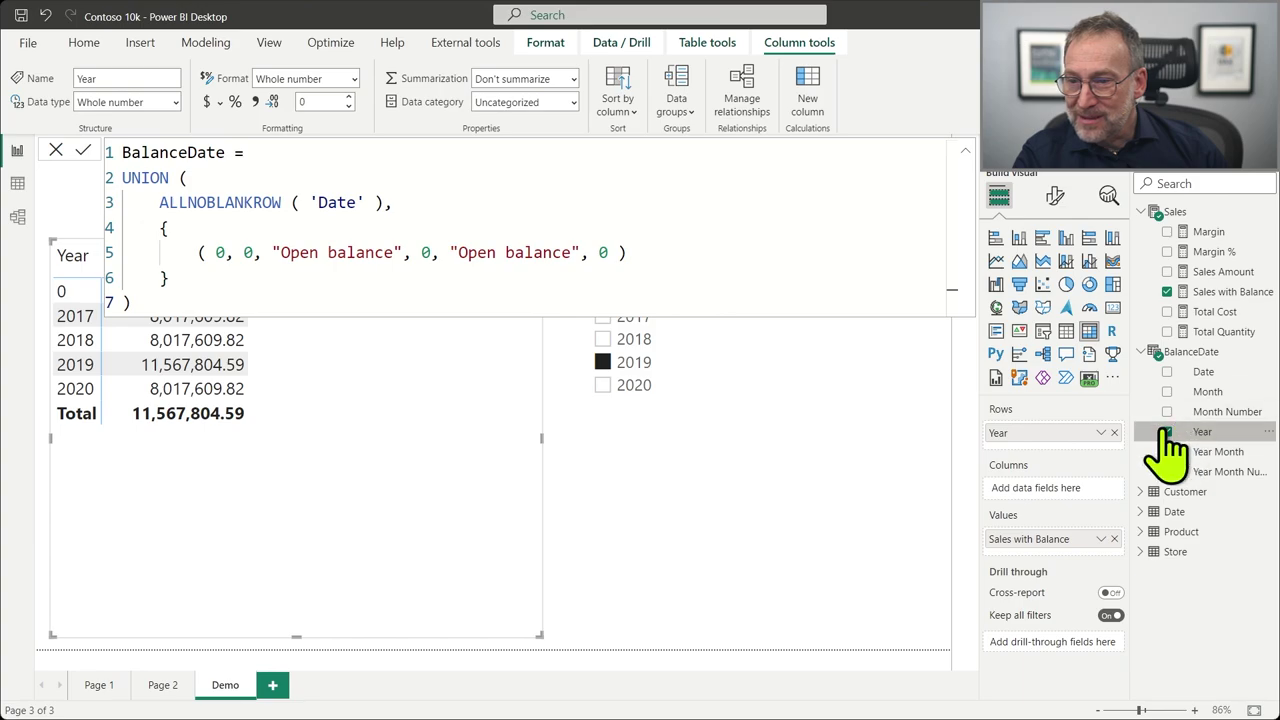
{"action": "left_click", "coordinate": [1166, 430]}
{"action": "left_click_drag", "start_coordinate": [1225, 411], "coordinate": [1100, 440]}
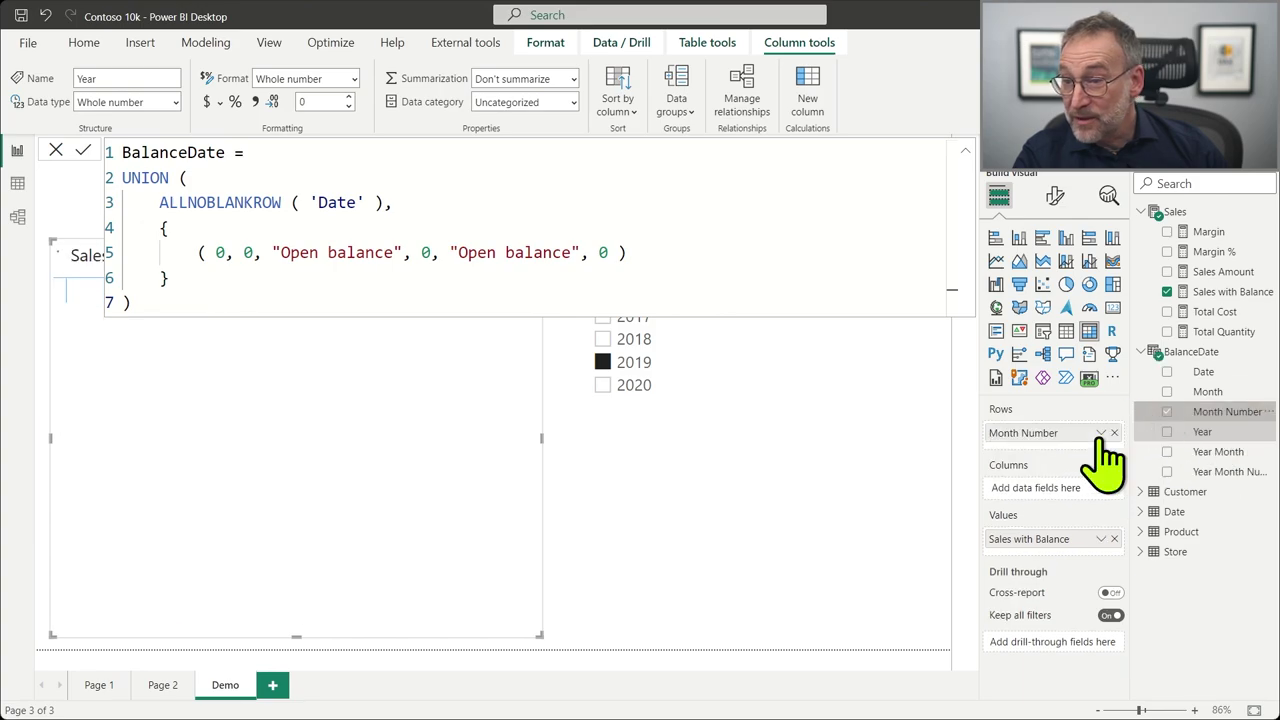
{"action": "left_click", "coordinate": [1166, 411]}
{"action": "left_click_drag", "start_coordinate": [1212, 451], "coordinate": [1050, 450]}
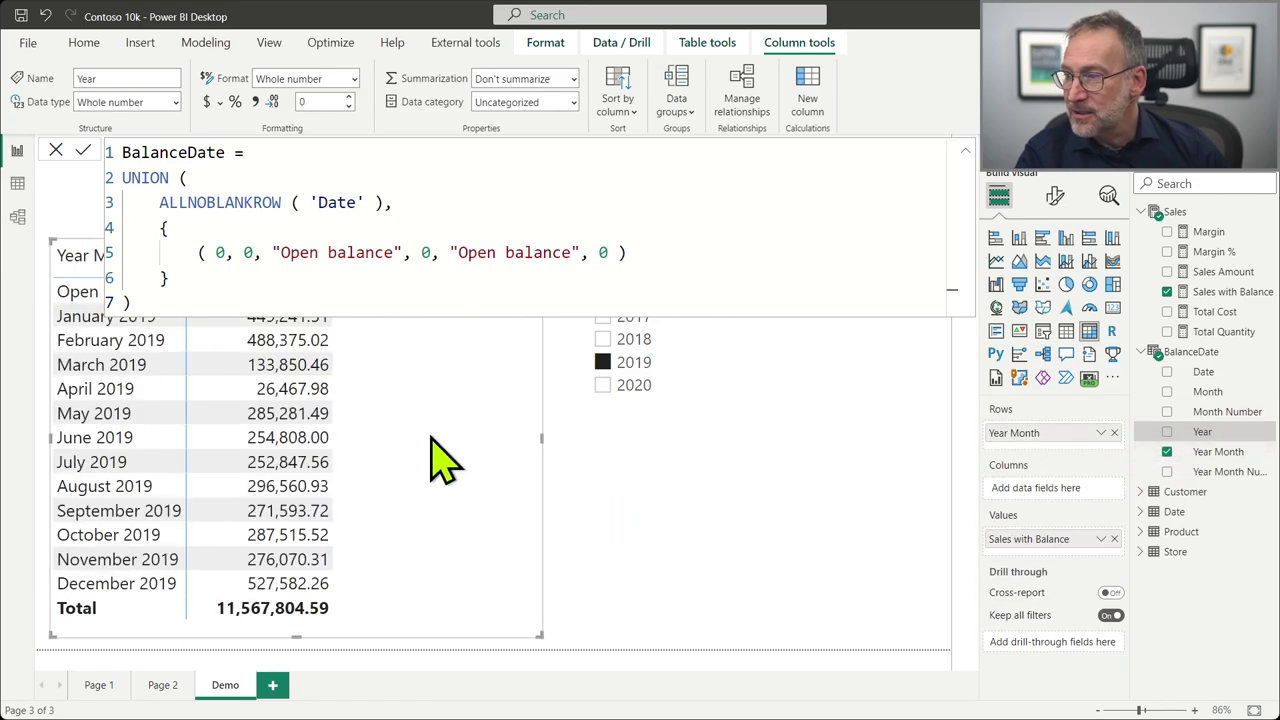
Reselect the matrix and bring up the Sales with Balance measure's DAX formula.
{"action": "left_click", "coordinate": [445, 385]}
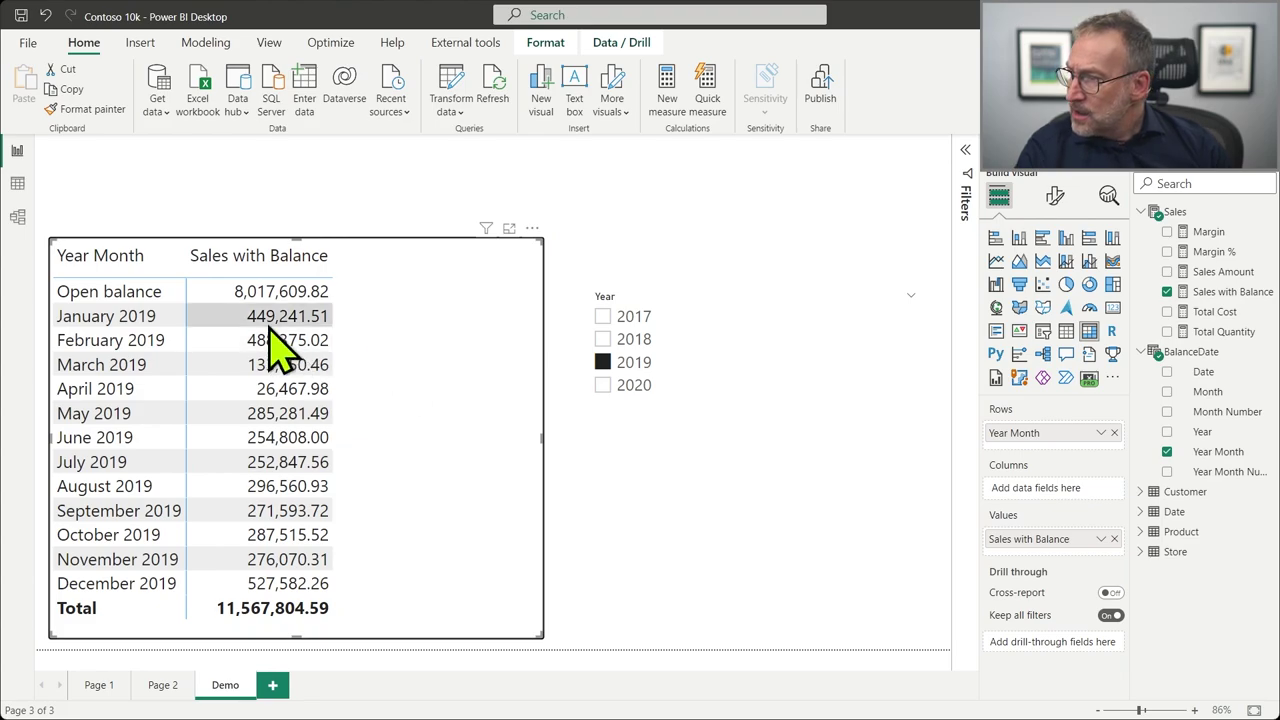
{"action": "left_click", "coordinate": [648, 430]}
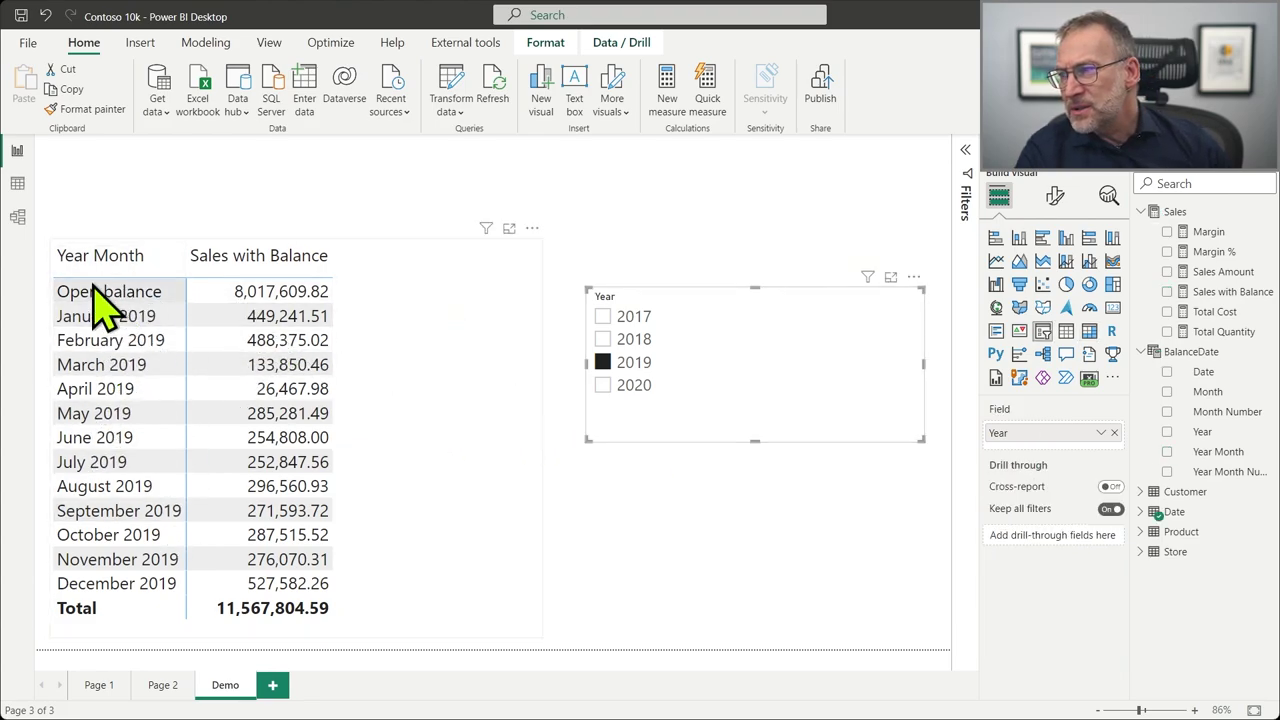
{"action": "left_click", "coordinate": [444, 390]}
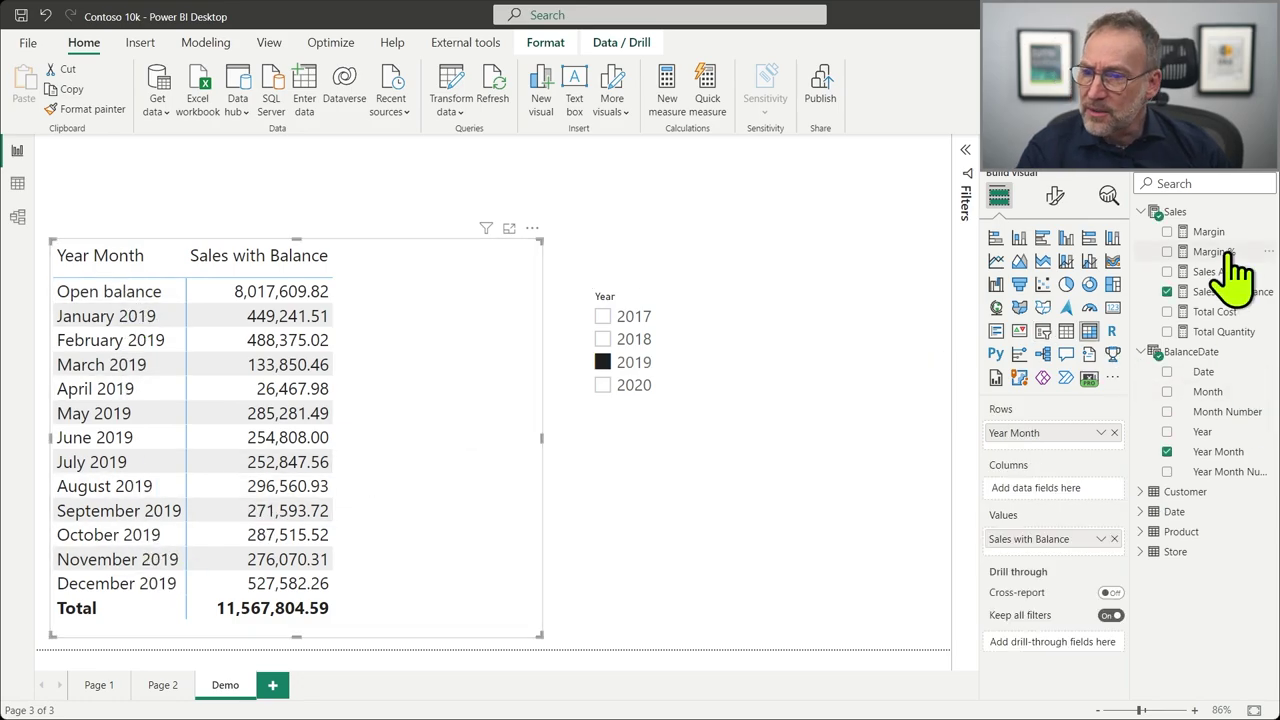
{"action": "left_click", "coordinate": [1225, 291]}
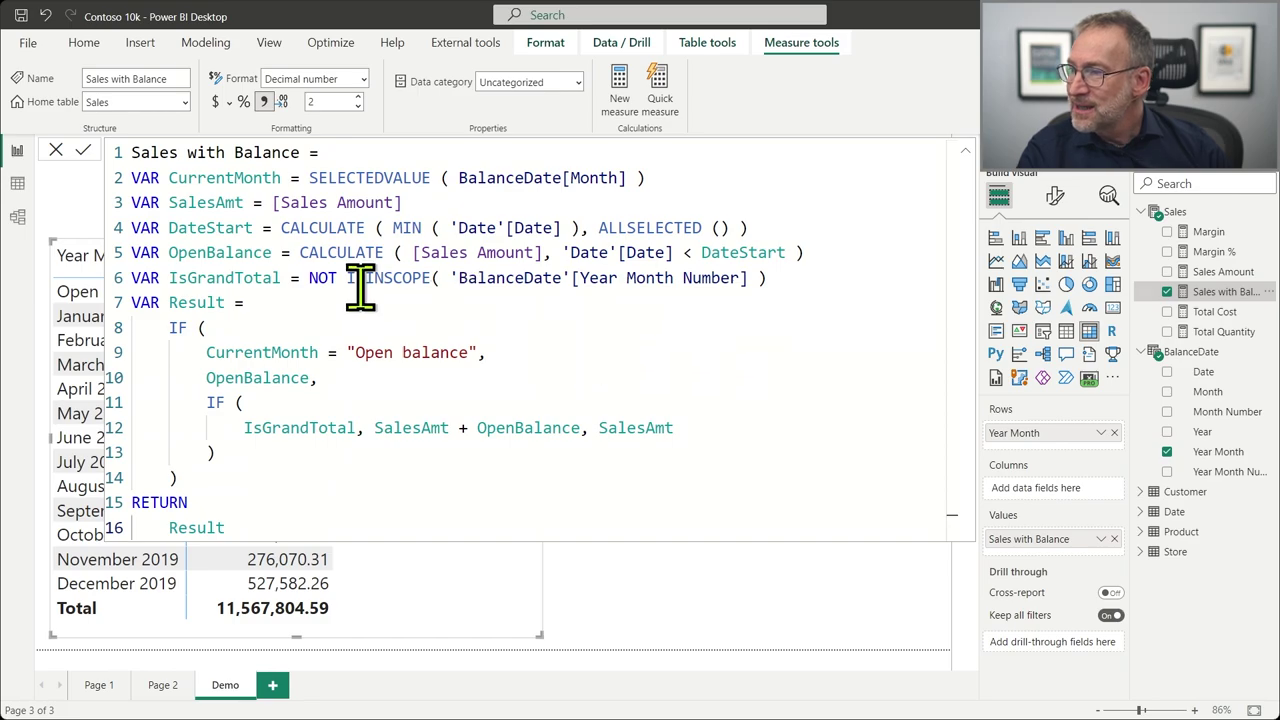
Replace the ISINSCOPE test with COUNTROWS ( 'Date' ) = CALCULATE ( COUNTROWS ( 'Date' ), ALLSELECTED( ) ).
{"action": "left_click_drag", "start_coordinate": [308, 282], "coordinate": [800, 280]}
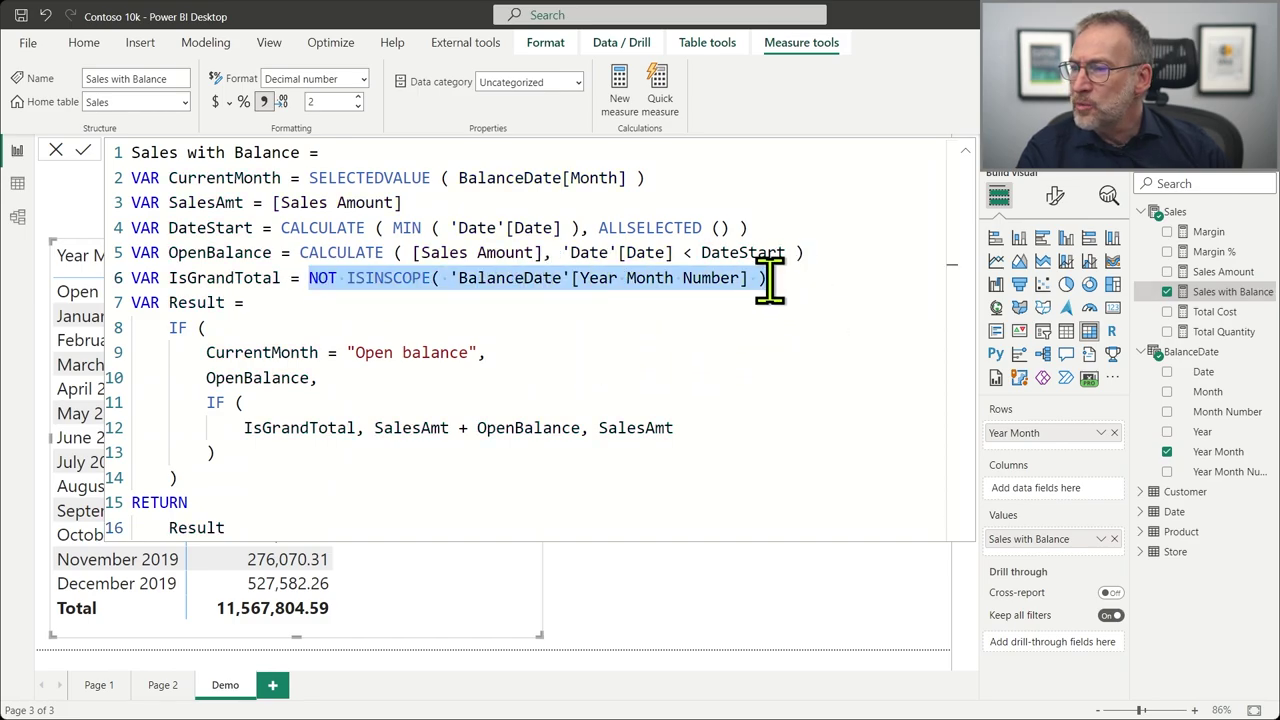
{"action": "left_click", "coordinate": [770, 284]}
{"action": "key", "text": "Home"}
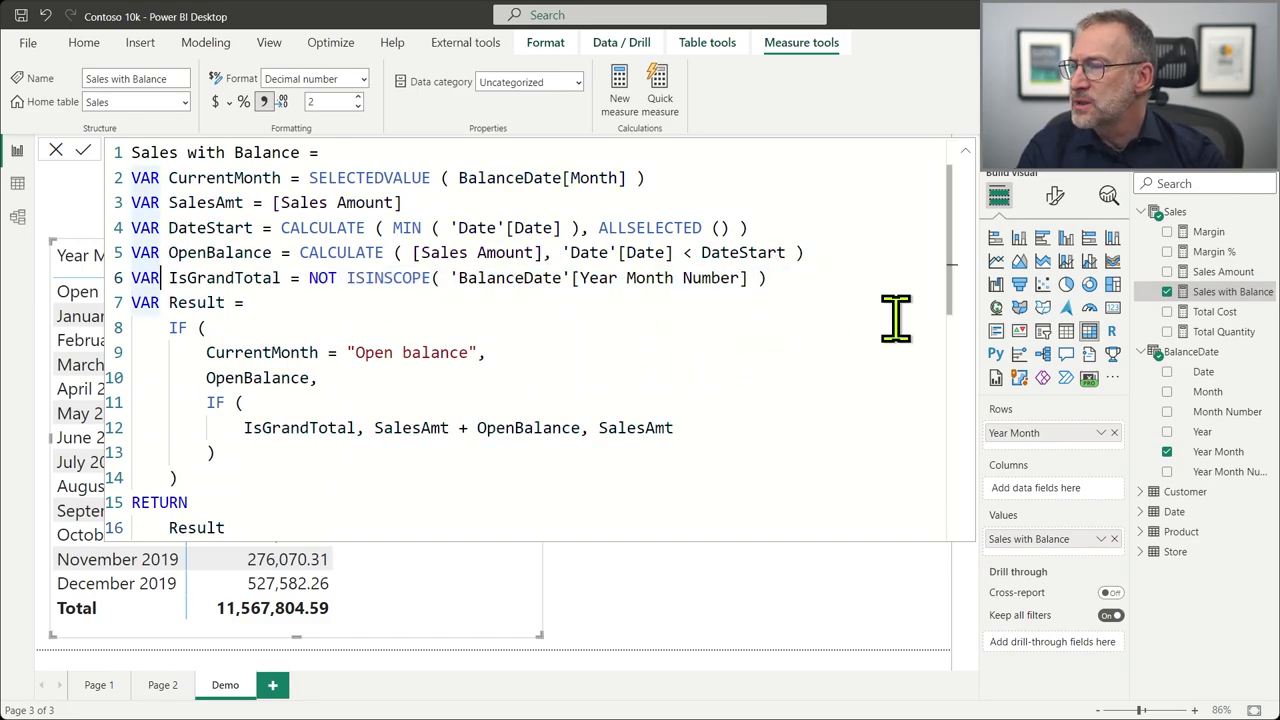
{"action": "key", "text": "ctrl+Right"}
{"action": "key", "text": "ctrl+Right"}
{"action": "key", "text": "ctrl+Right"}
{"action": "key", "text": "ctrl+Right"}
{"action": "key", "text": "shift+End"}
{"action": "key", "text": "Delete"}
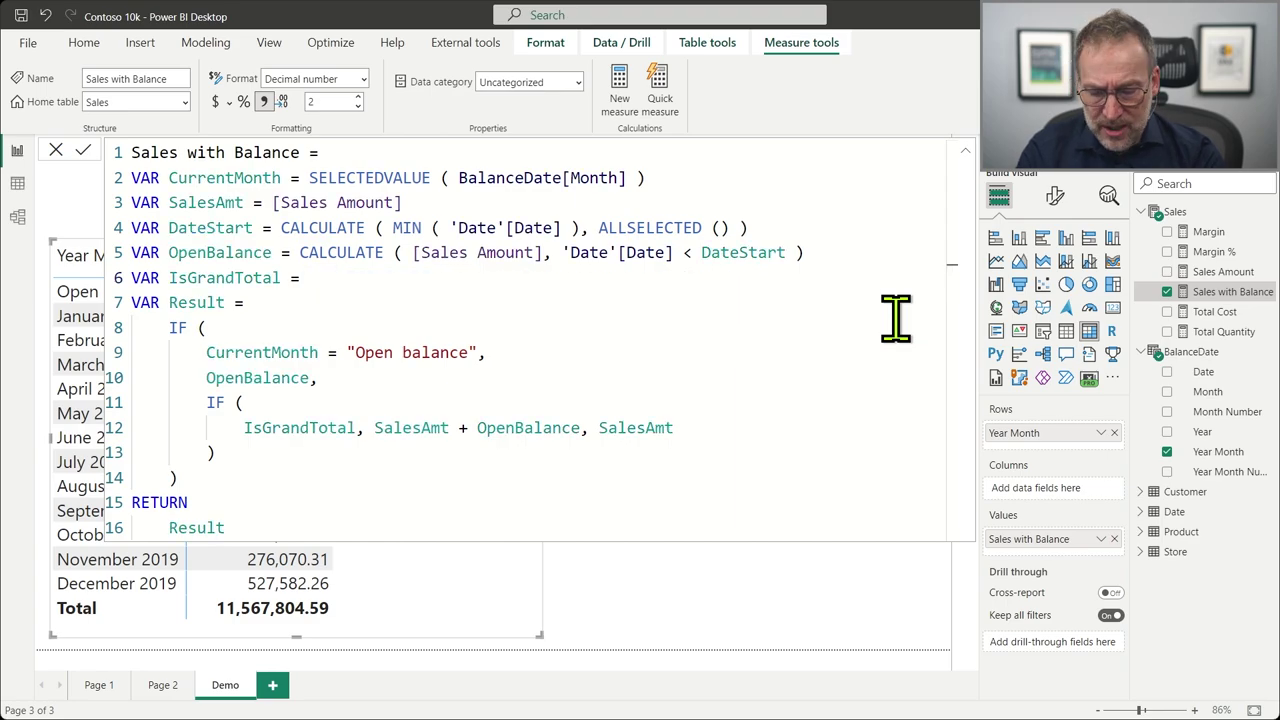
{"action": "type", "text": "COUNTROWS "}
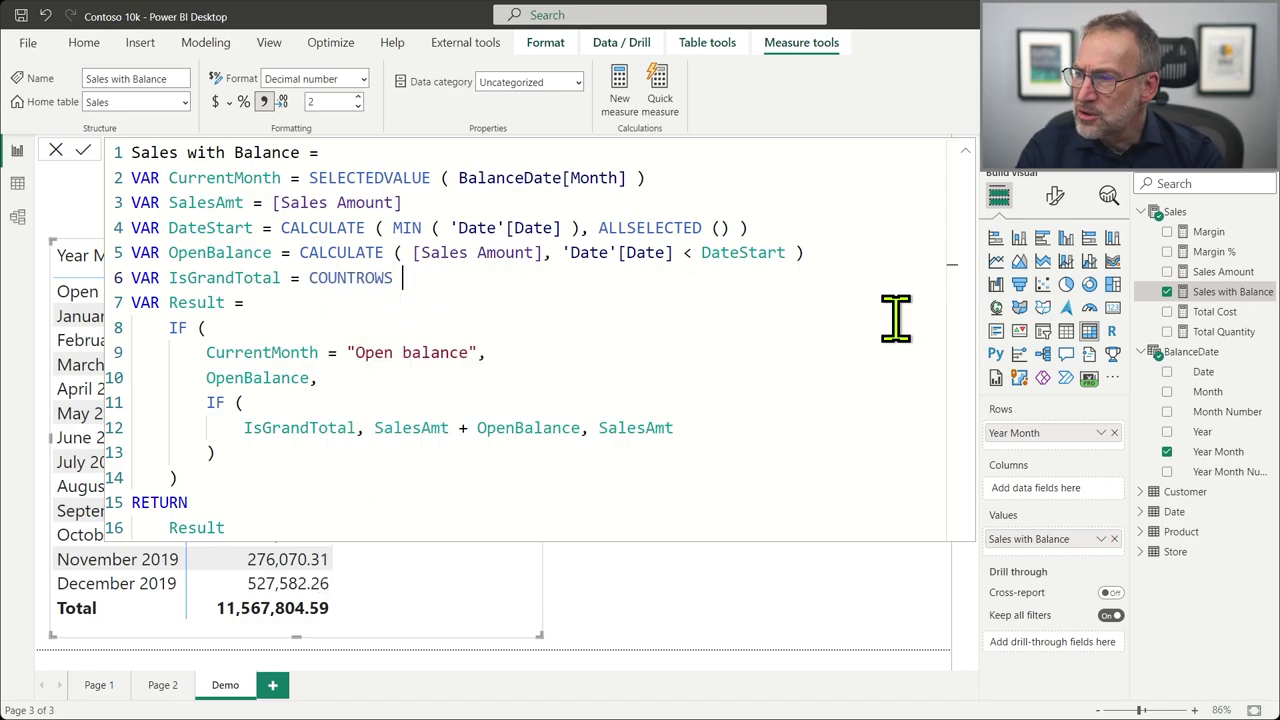
{"action": "type", "text": "( 'Date' ) ?="}
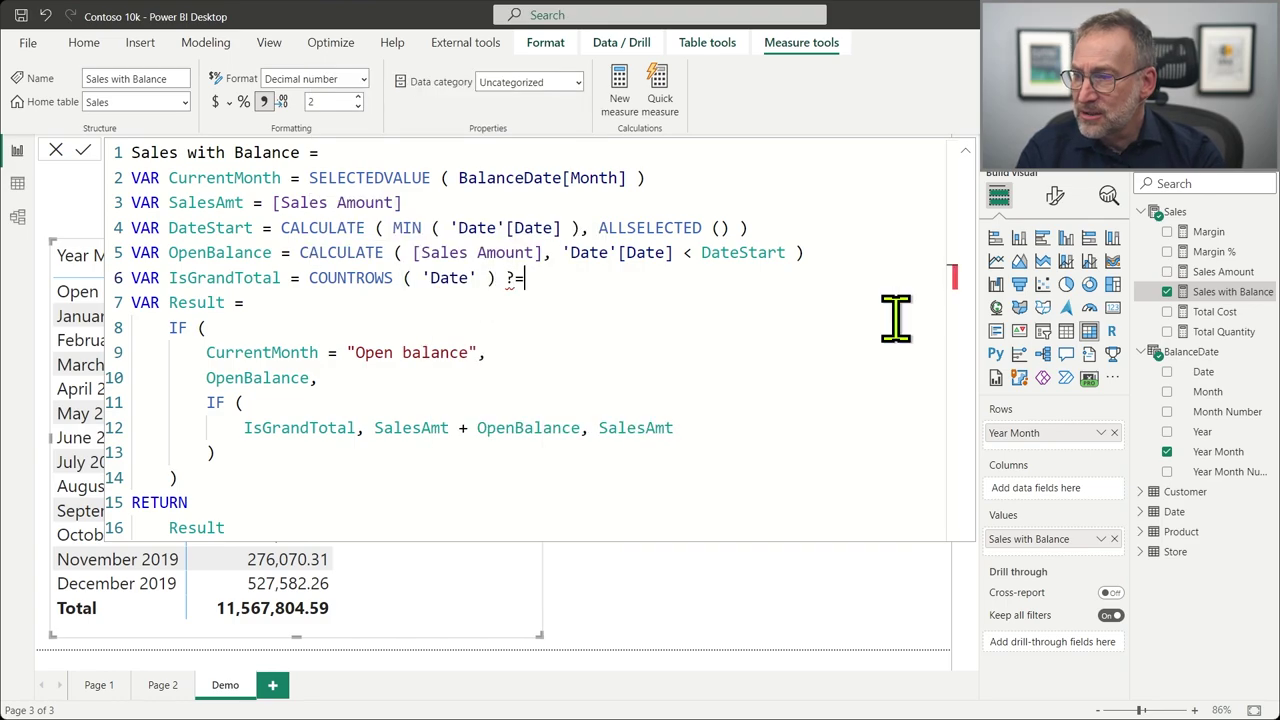
{"action": "key", "text": "BackSpace"}
{"action": "key", "text": "BackSpace"}
{"action": "key", "text": "BackSpace"}
{"action": "type", "text": "= CALCUA"}
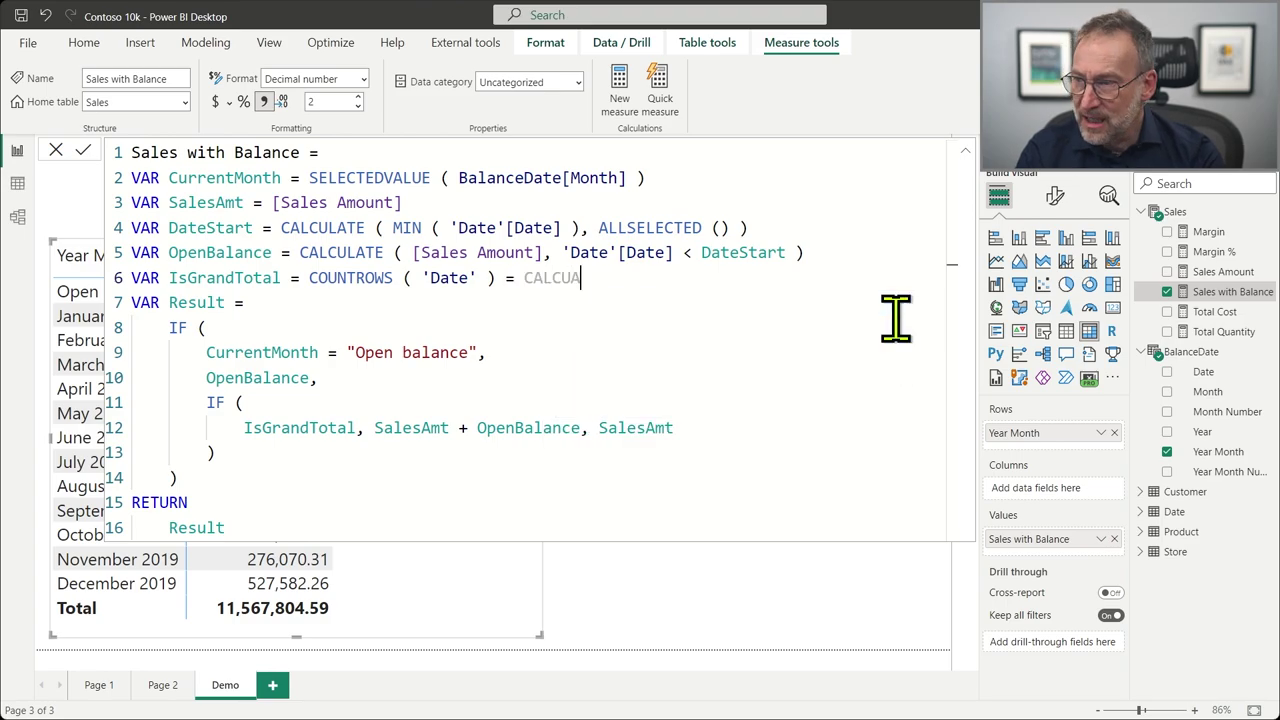
{"action": "key", "text": "BackSpace"}
{"action": "key", "text": "Tab"}
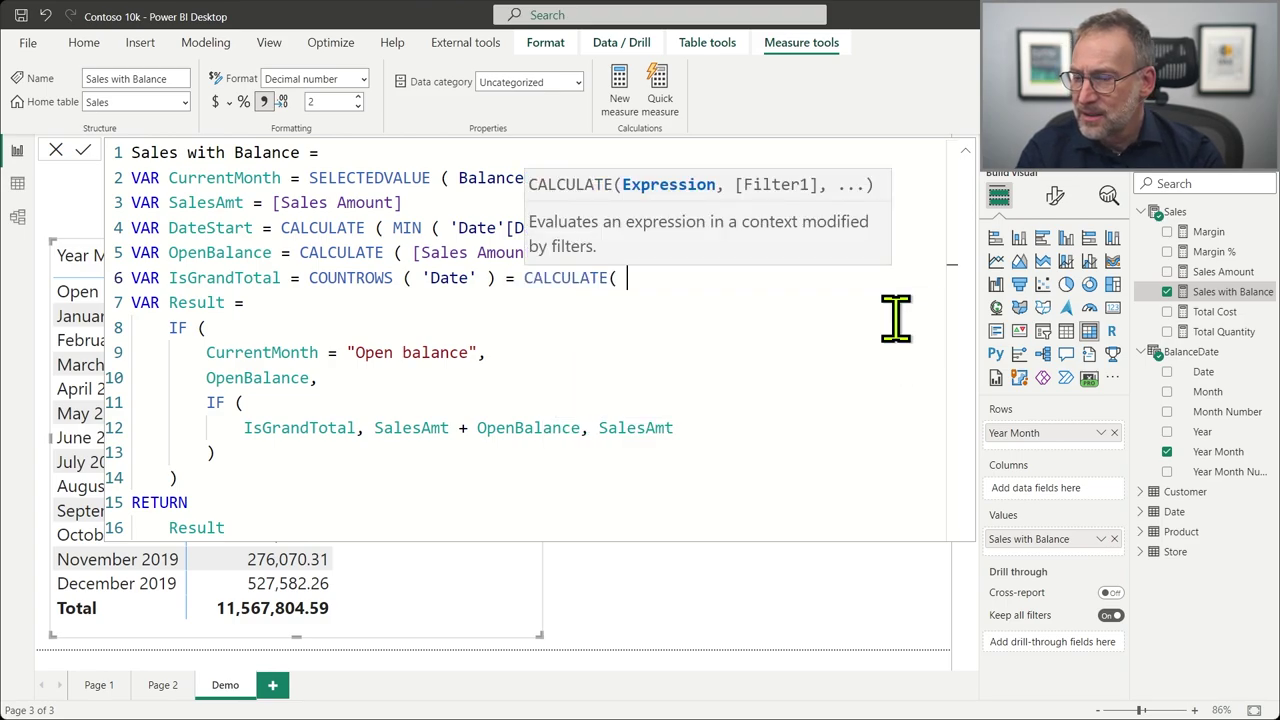
{"action": "type", "text": "COUNTROWS "}
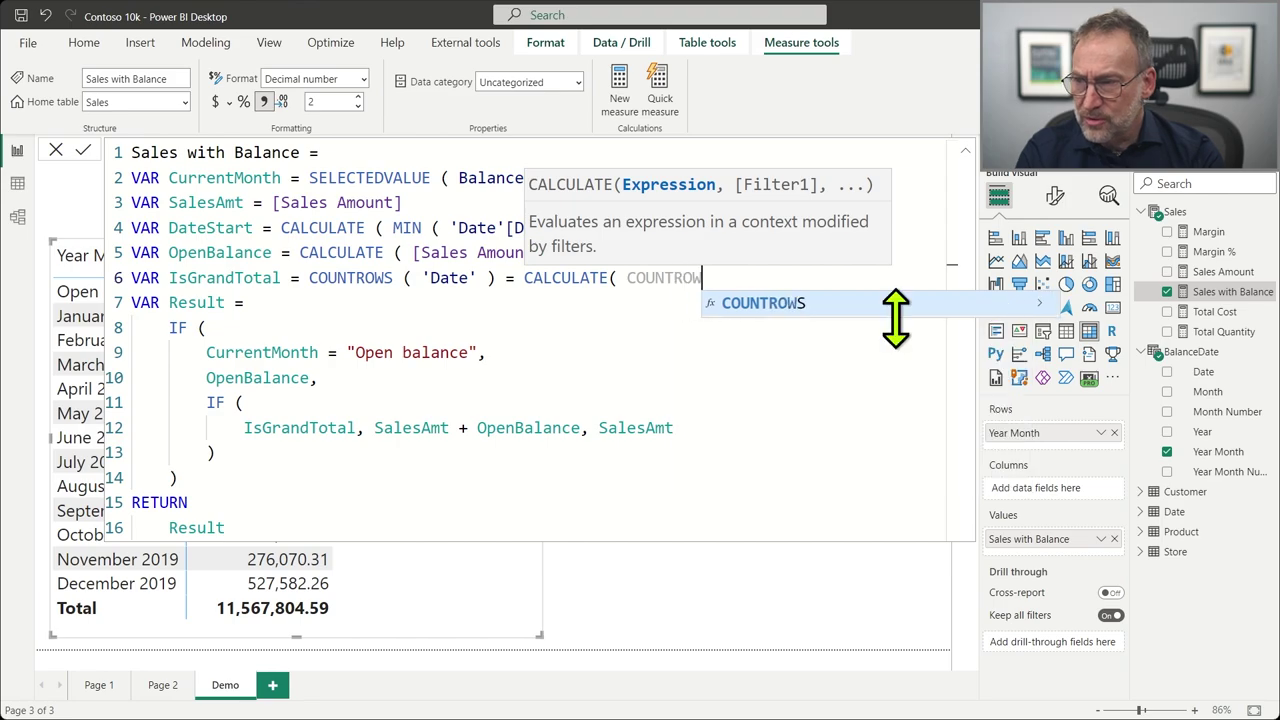
{"action": "type", "text": "( 'Date' )"}
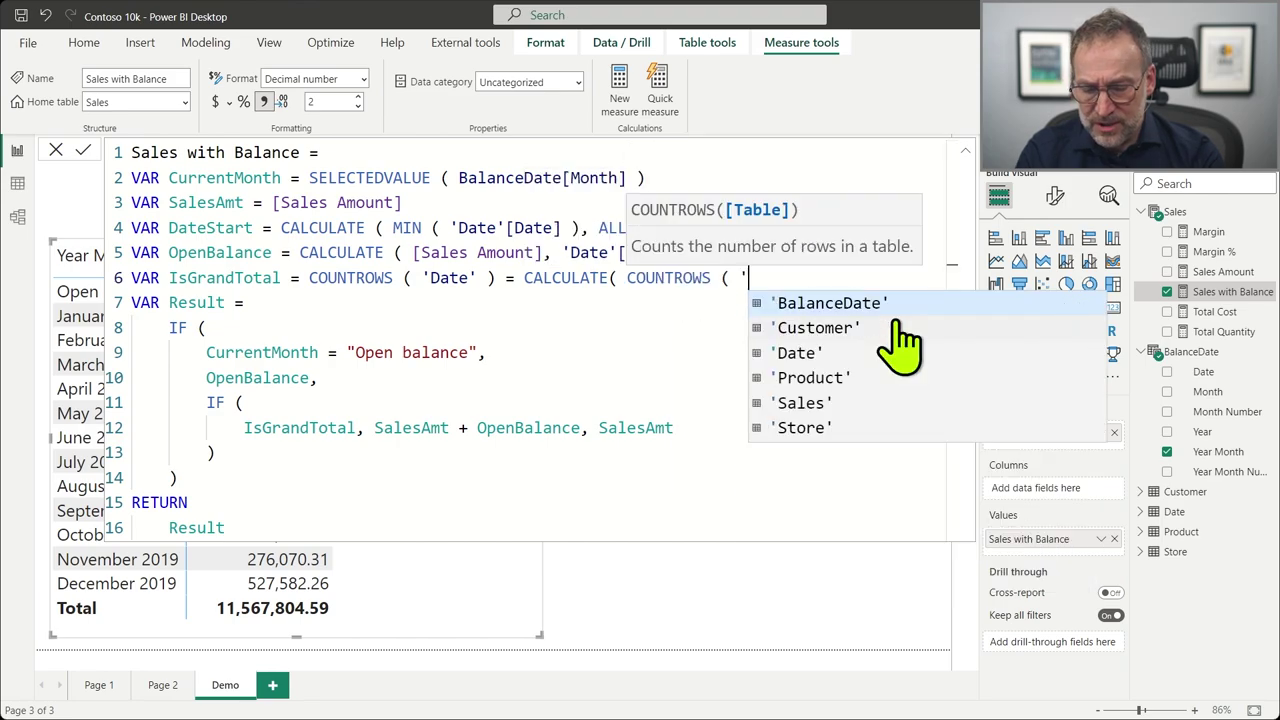
{"action": "type", "text": ","}
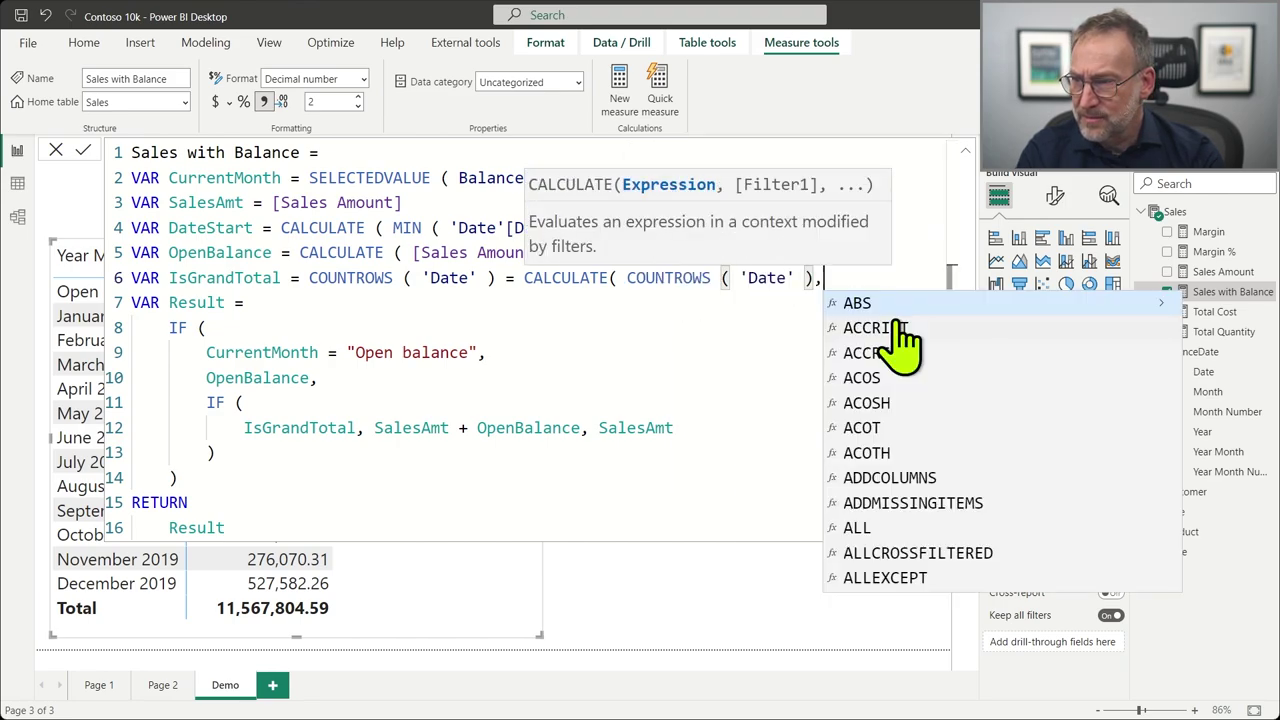
{"action": "type", "text": " ALLSELECTED( ) )"}
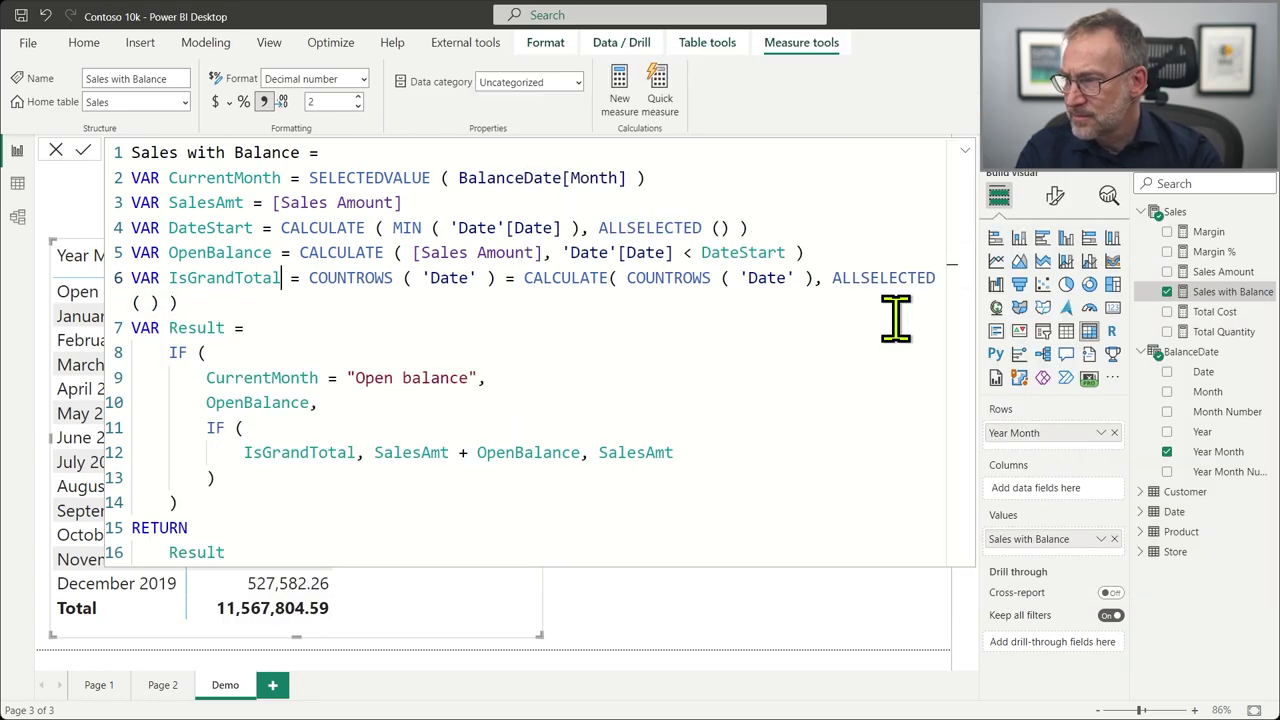
Put the new grand-total comparison on its own line, fix its bracket, and review the logic.
{"action": "key", "text": "ctrl+Left"}
{"action": "key", "text": "shift+Return"}
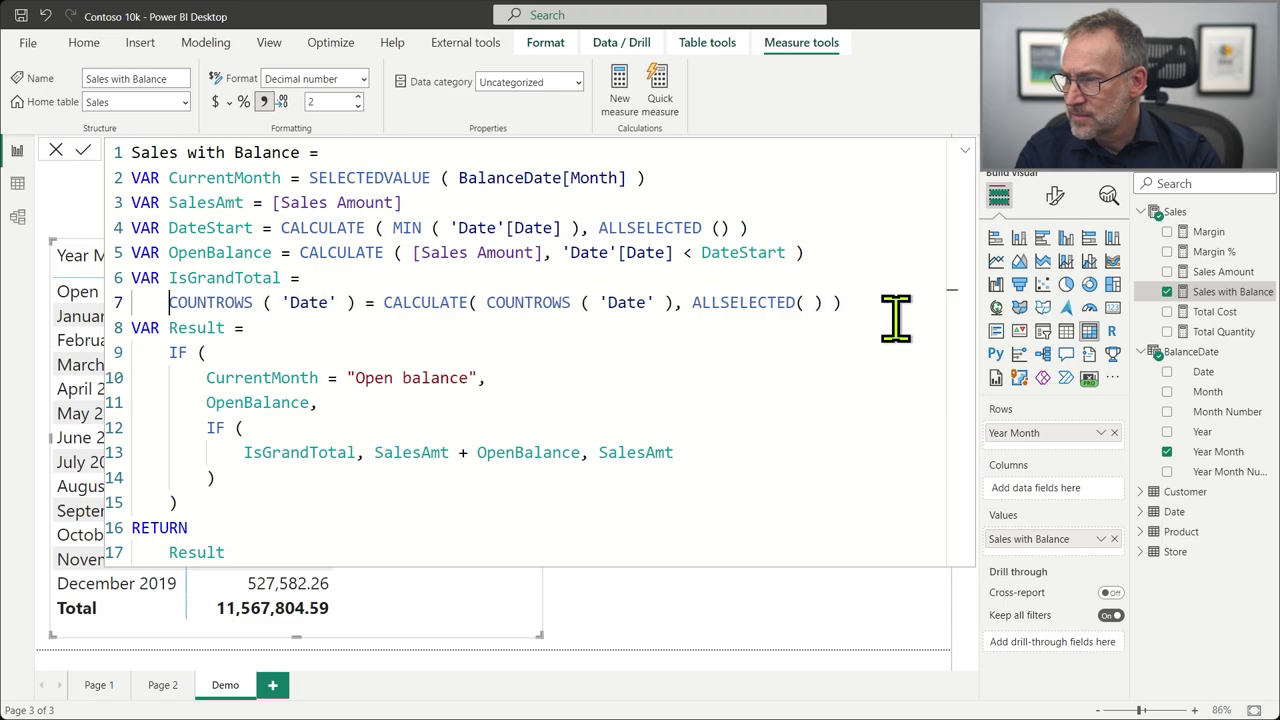
{"action": "key", "text": "shift+End"}
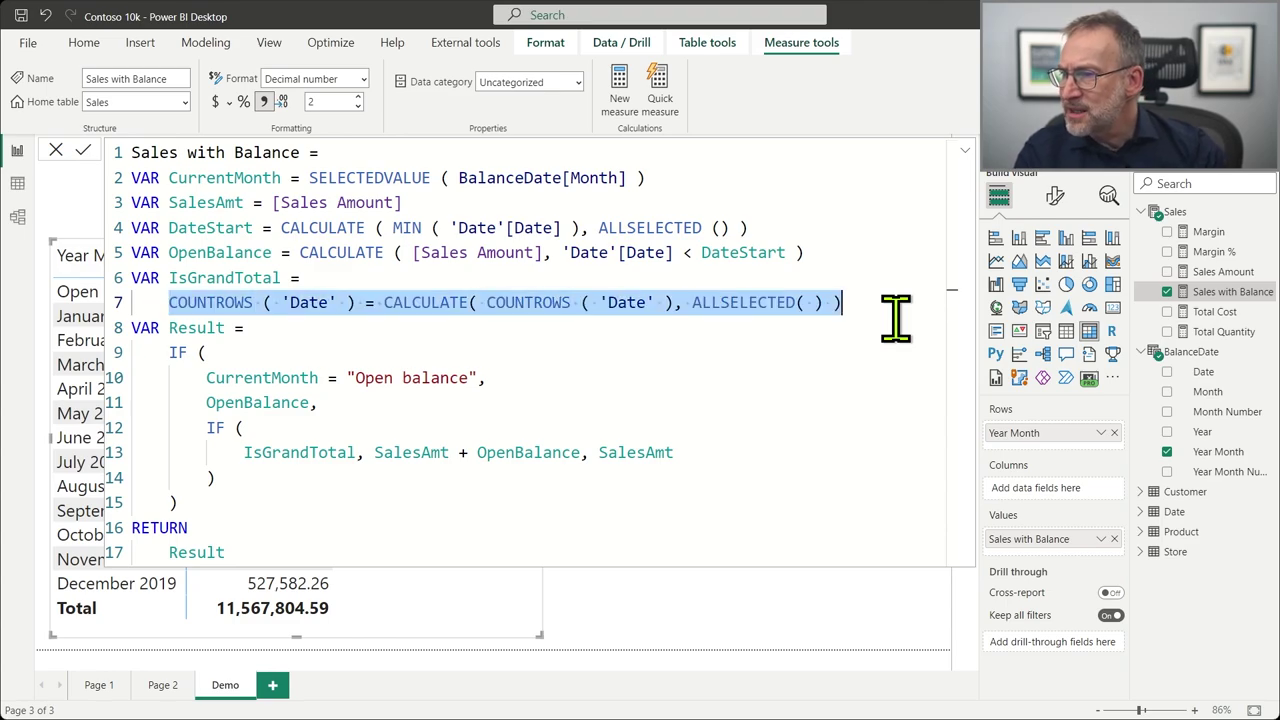
{"action": "left_click", "coordinate": [468, 310]}
{"action": "type", "text": "("}
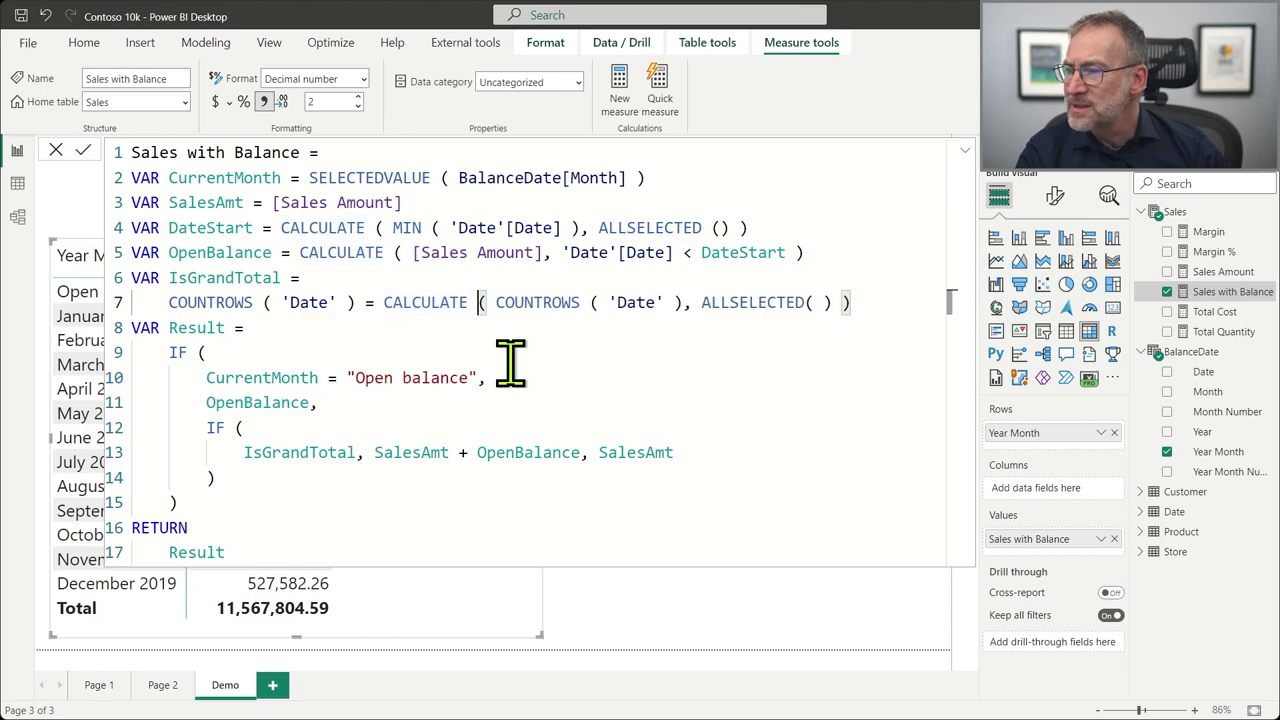
{"action": "left_click", "coordinate": [601, 398]}
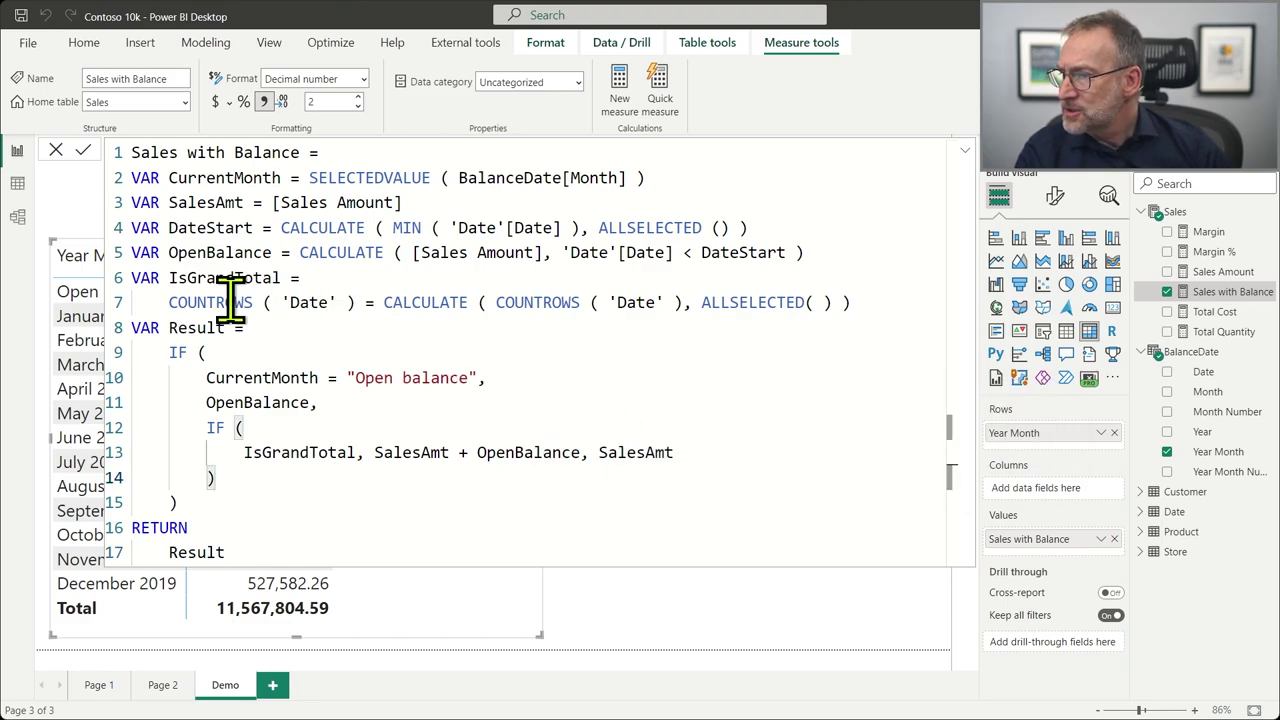
{"action": "left_click_drag", "start_coordinate": [168, 302], "coordinate": [861, 310]}
{"action": "left_click", "coordinate": [407, 520]}
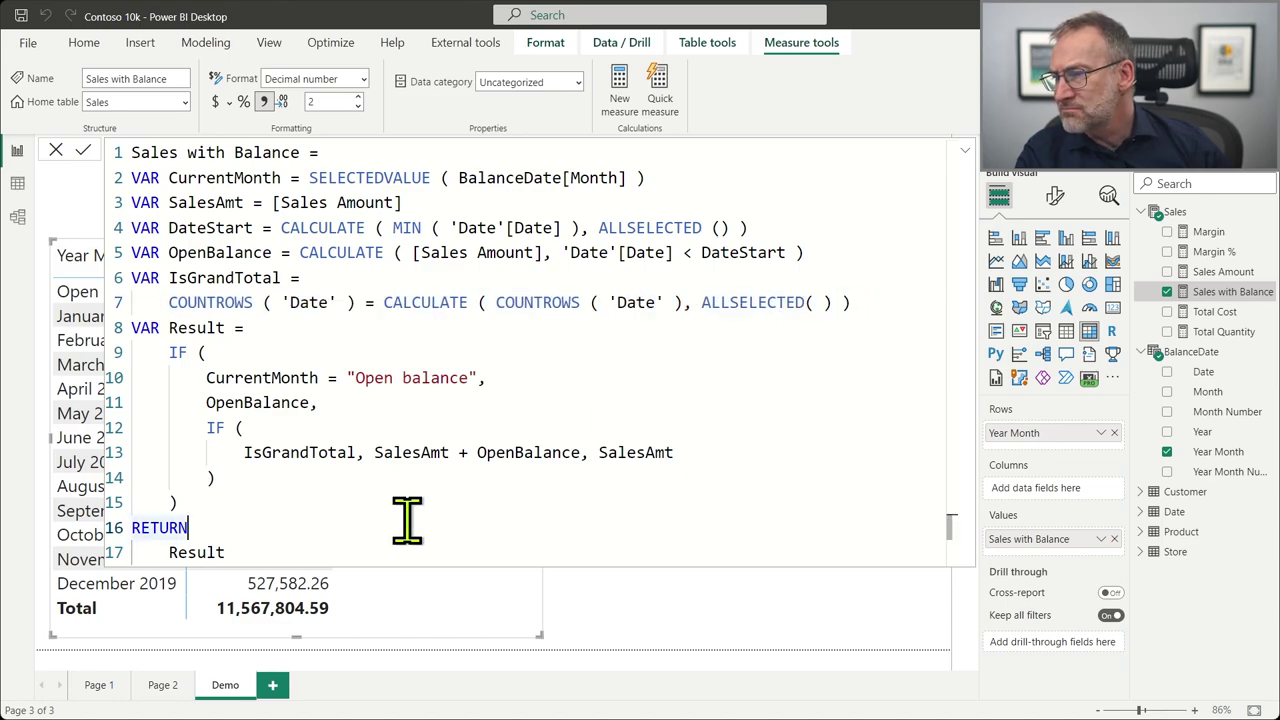
{"action": "left_click", "coordinate": [316, 510]}
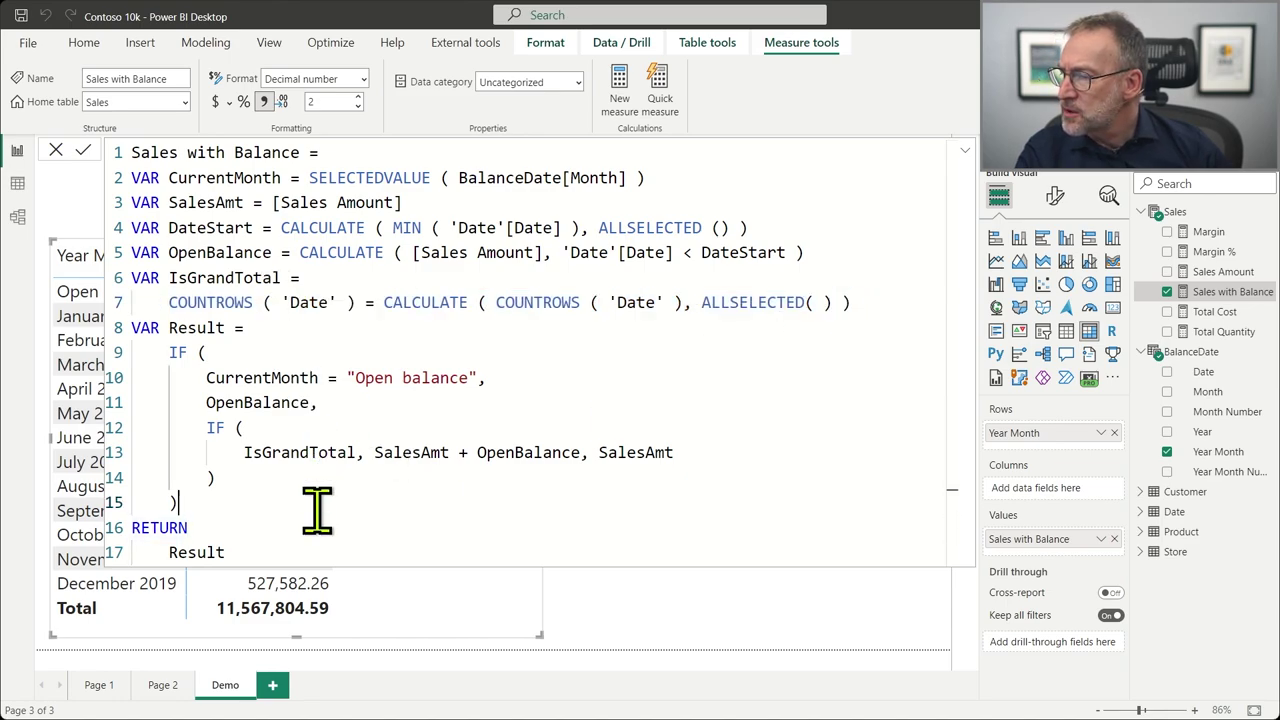
Commit the measure and check slicer years 2018, 2017, then 2020, totalling 12,337,640.39.
{"action": "key", "text": "Return"}
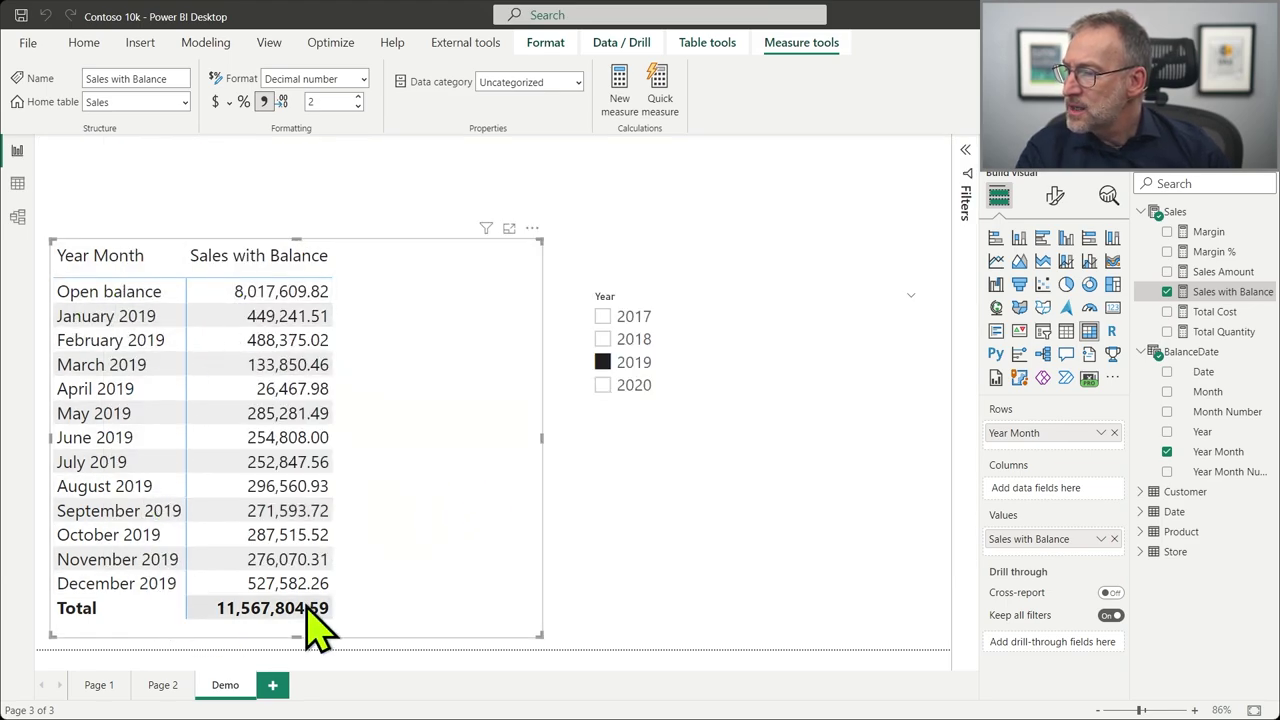
{"action": "left_click", "coordinate": [610, 339]}
{"action": "left_click", "coordinate": [603, 316]}
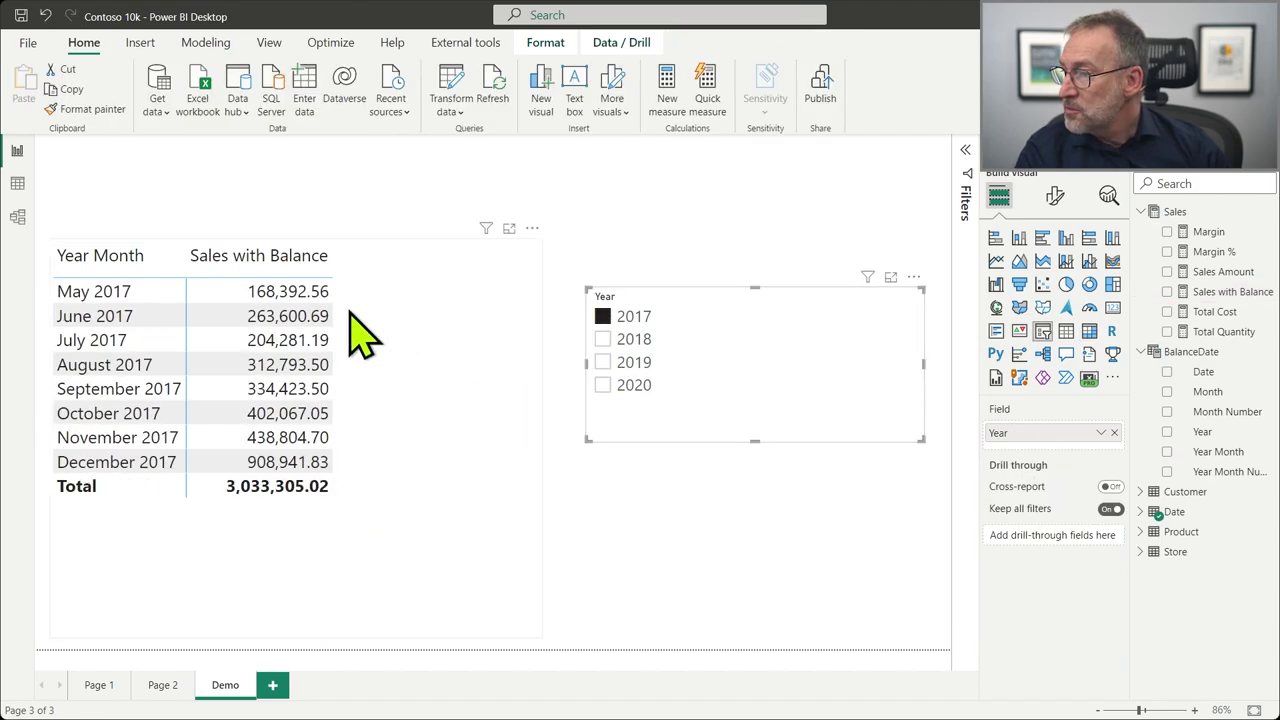
{"action": "left_click", "coordinate": [603, 386]}
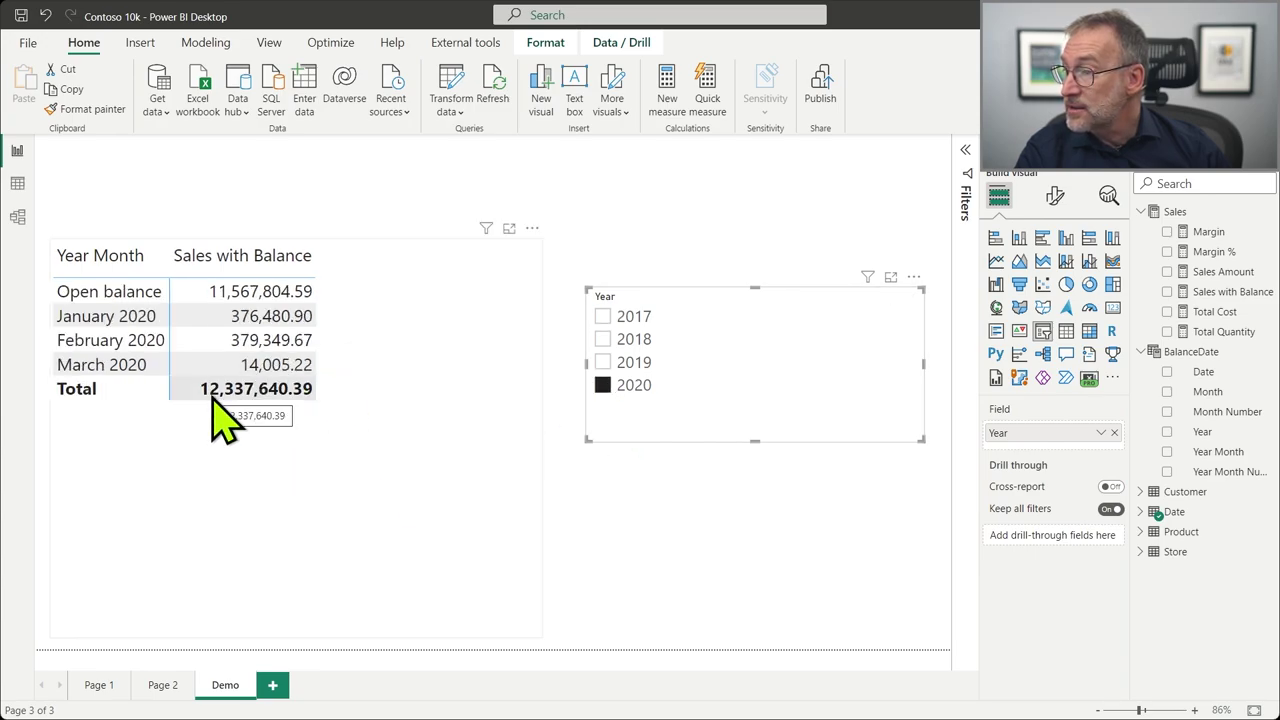